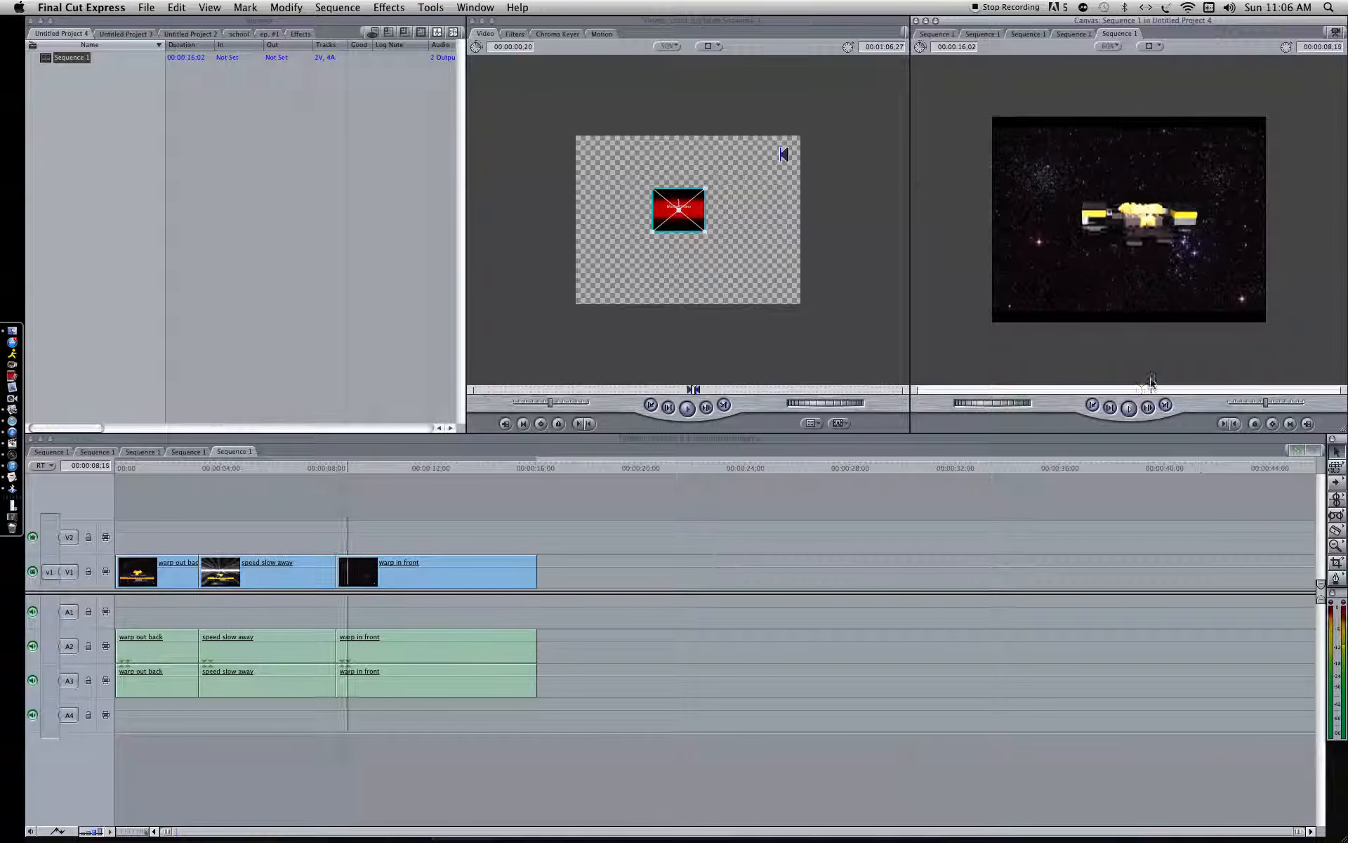
- Play back the existing warp sequence and delete all of its clips from the timeline
click(1130, 413)
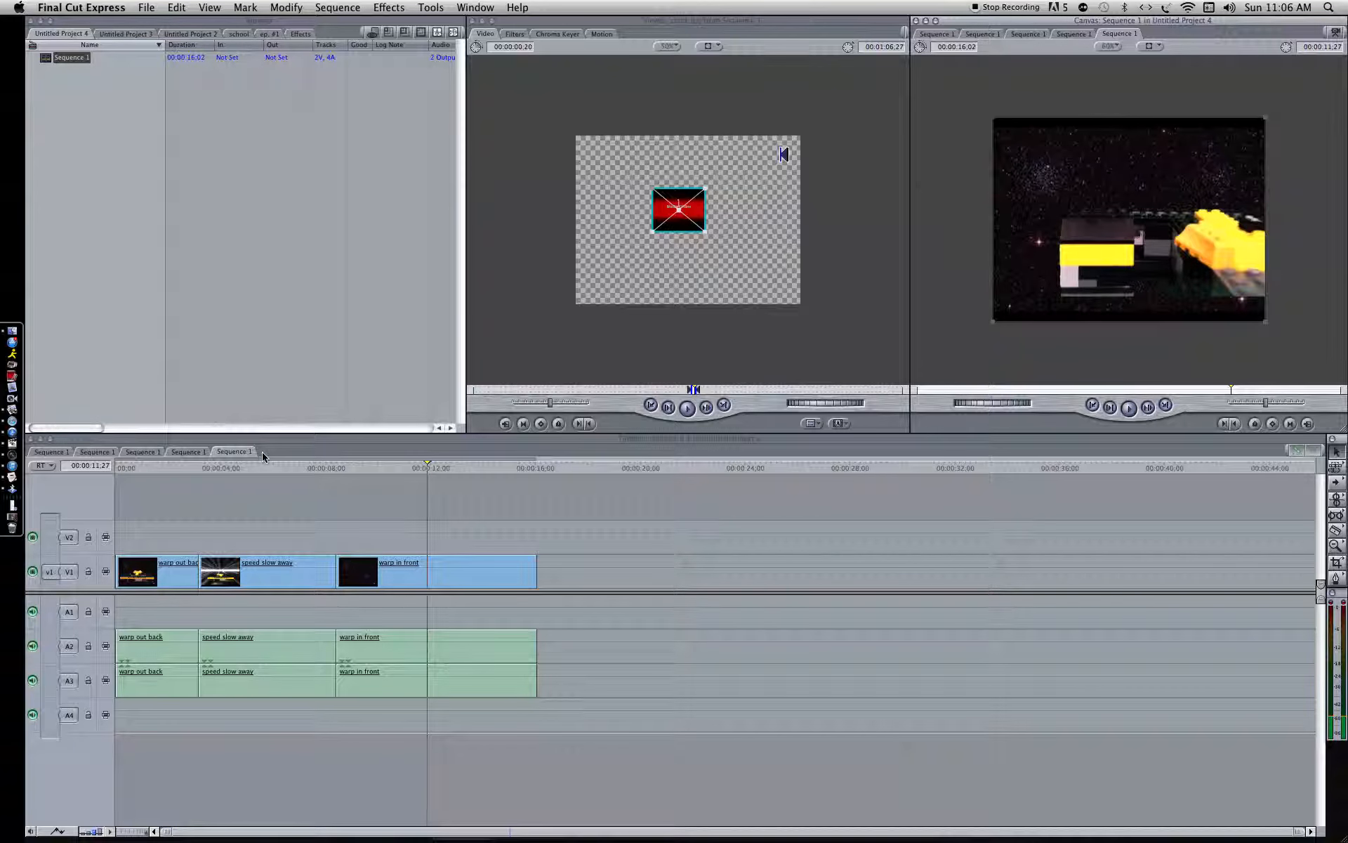
click(200, 469)
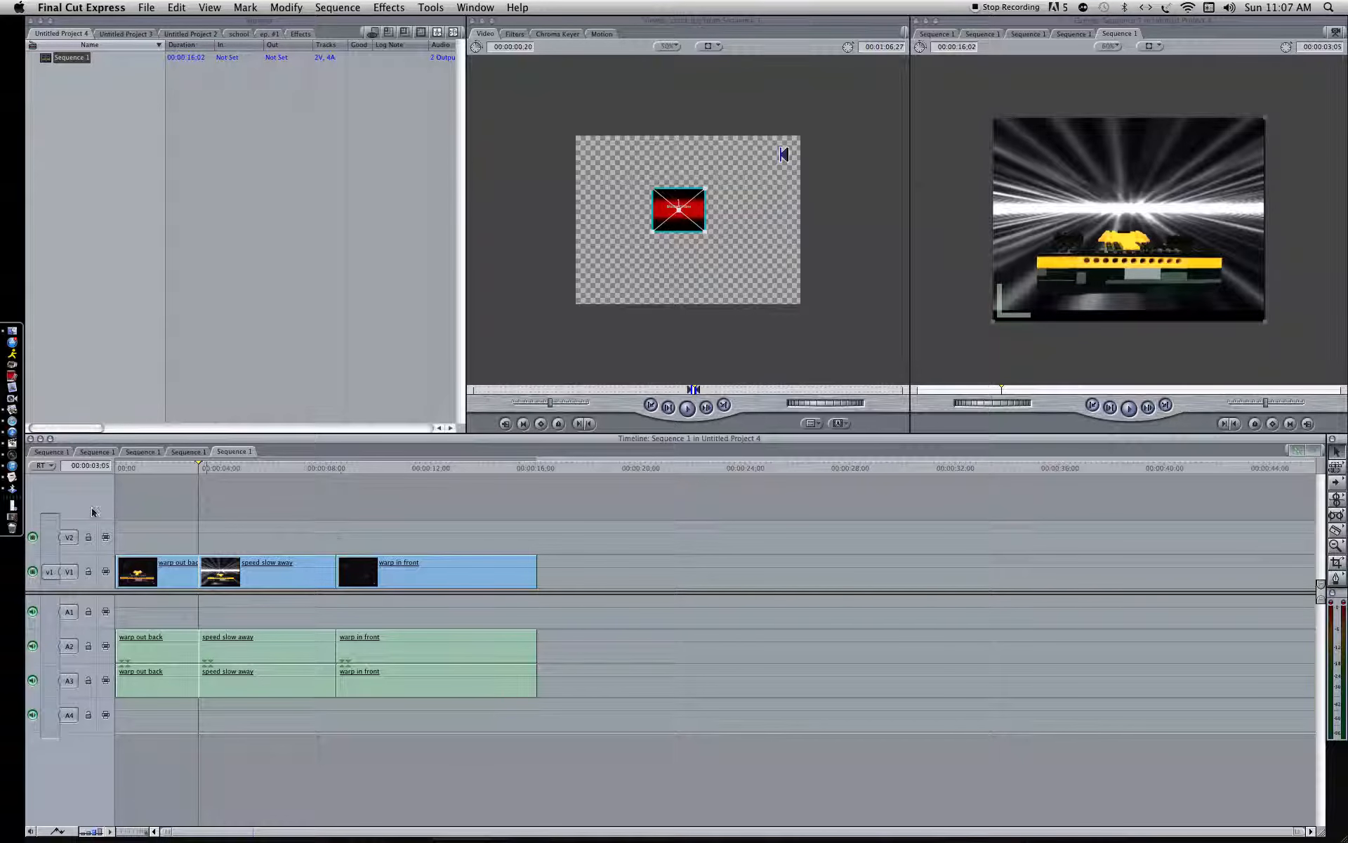
drag(134, 521, 496, 660)
key(super+c)
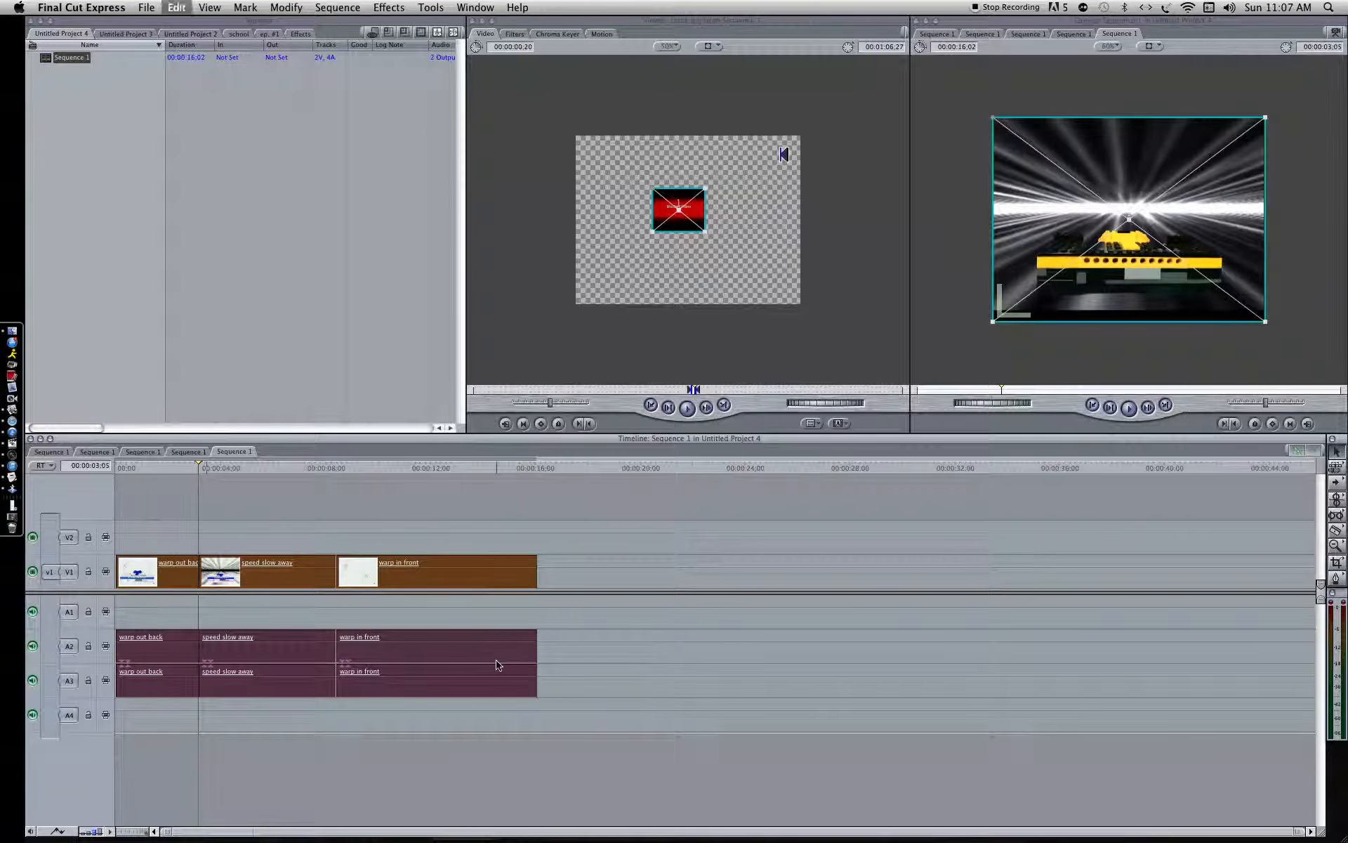
key(Delete)
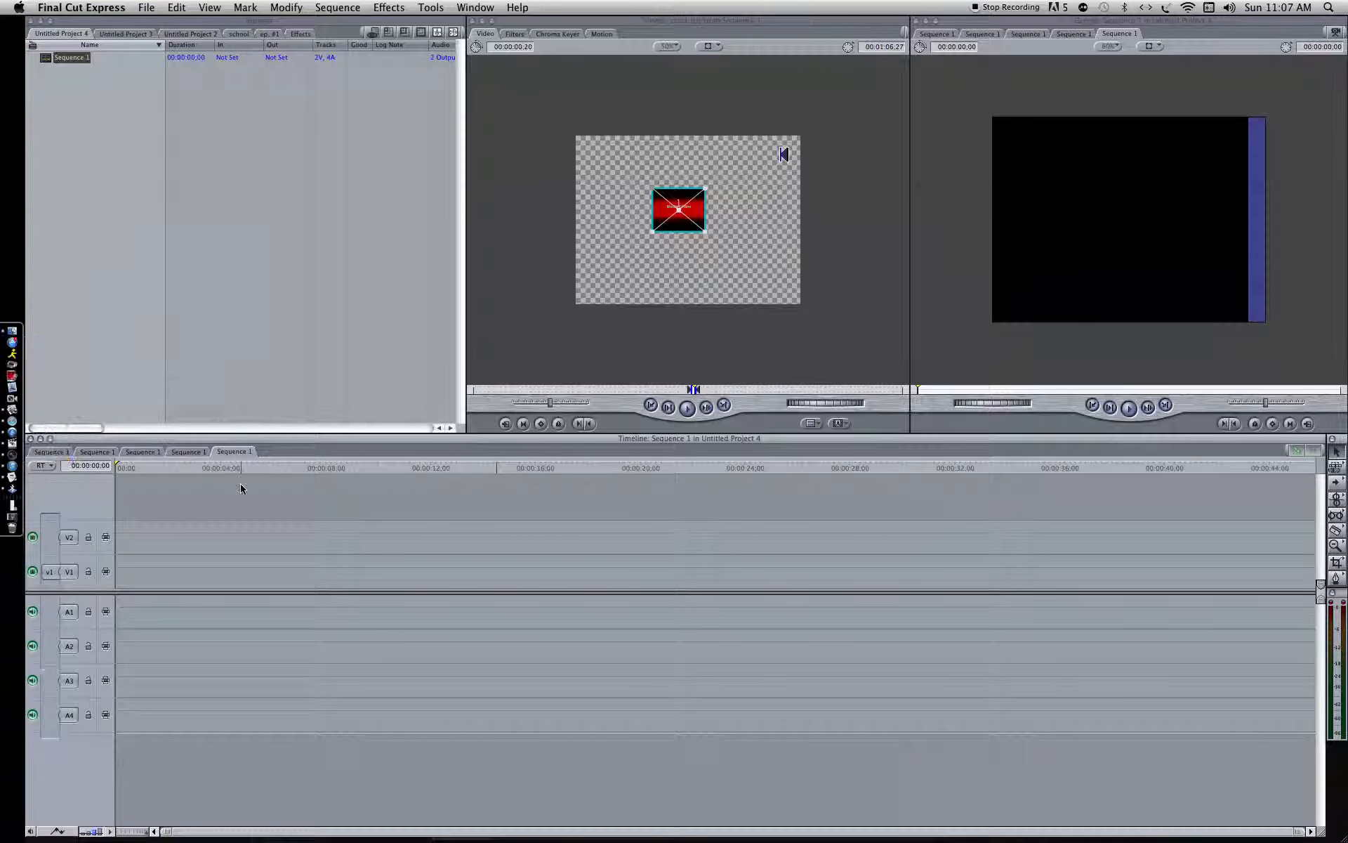
- Place IMG_0050.JPG from the space ship project's green screen folder on track V2 at the start of the sequence
click(31, 319)
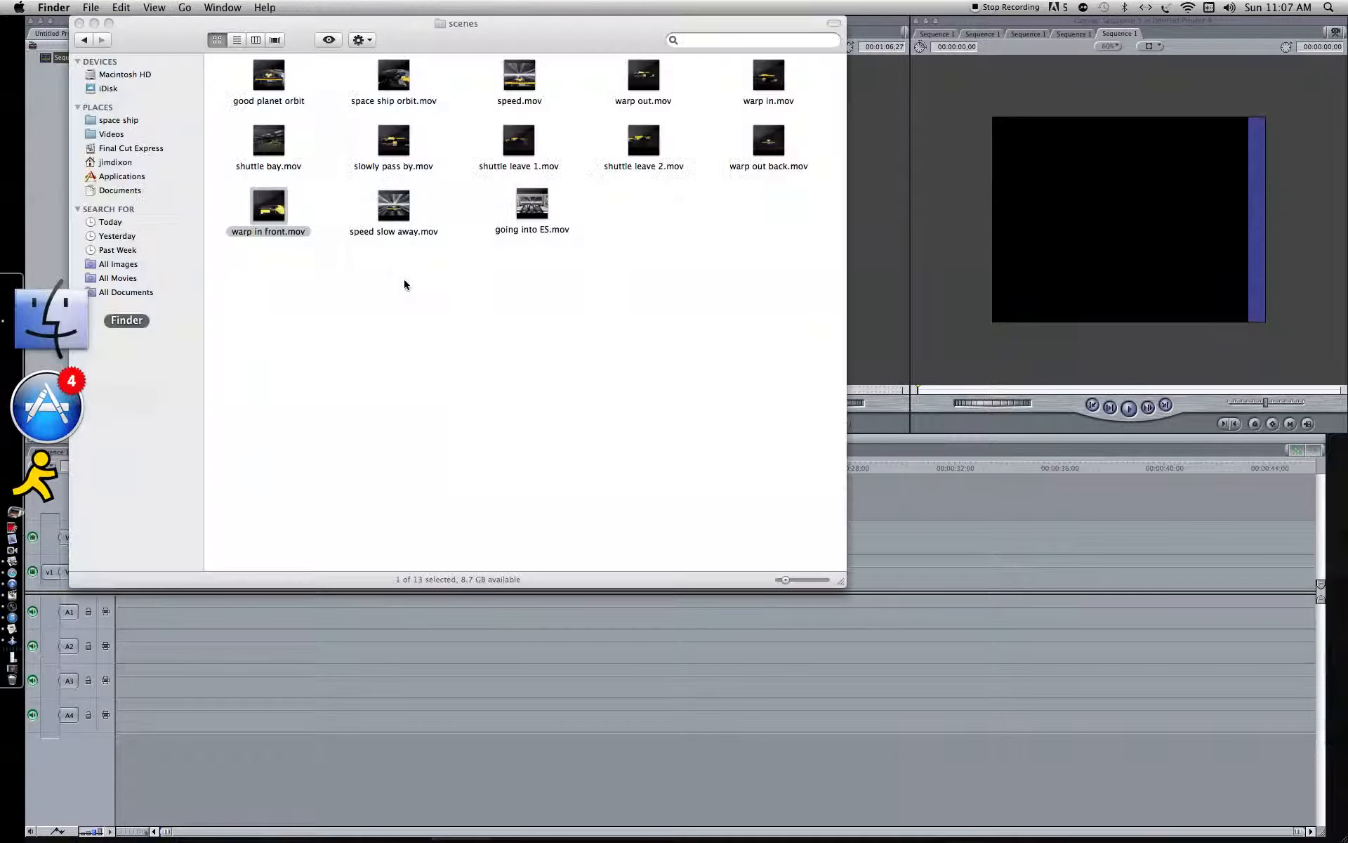
click(101, 123)
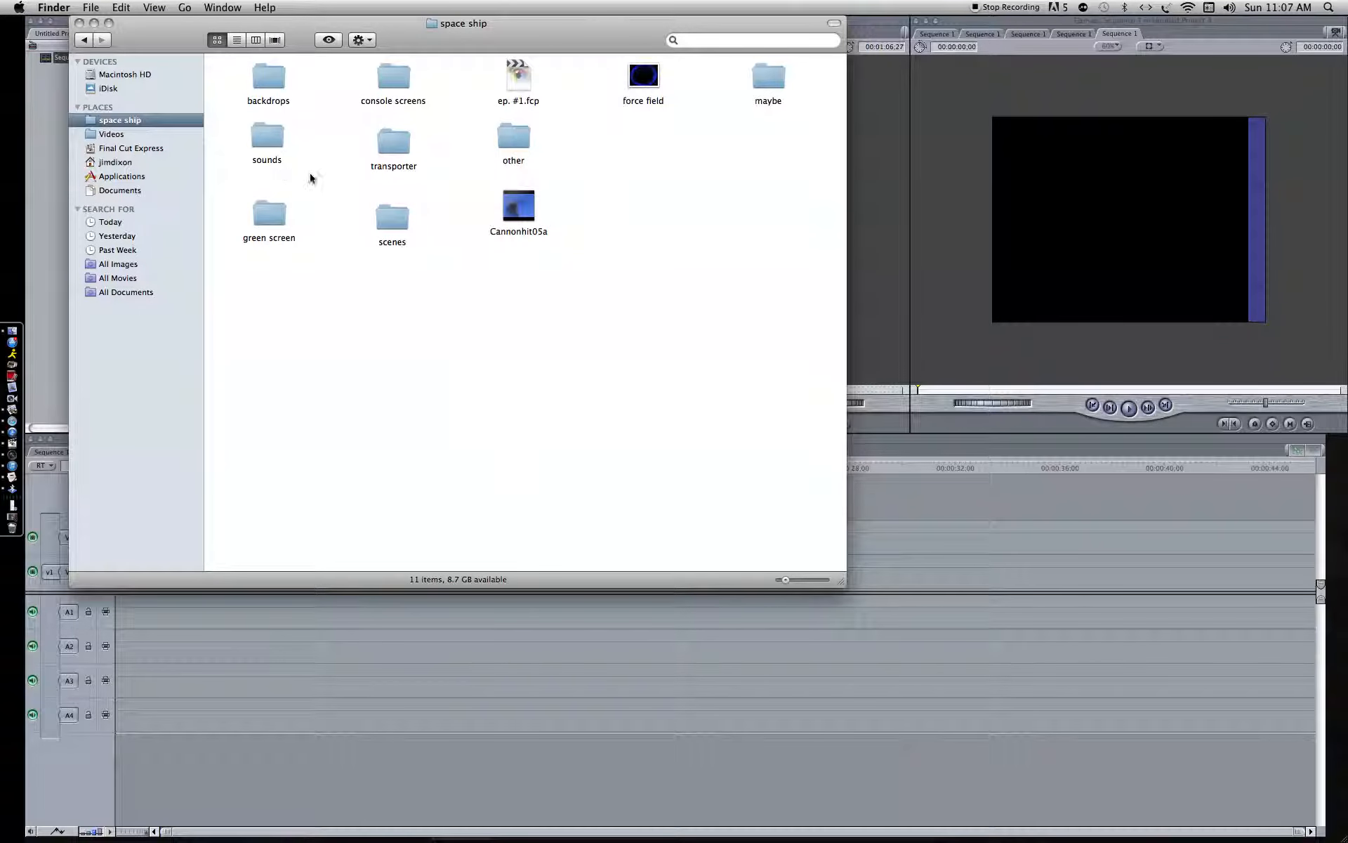
click(268, 209)
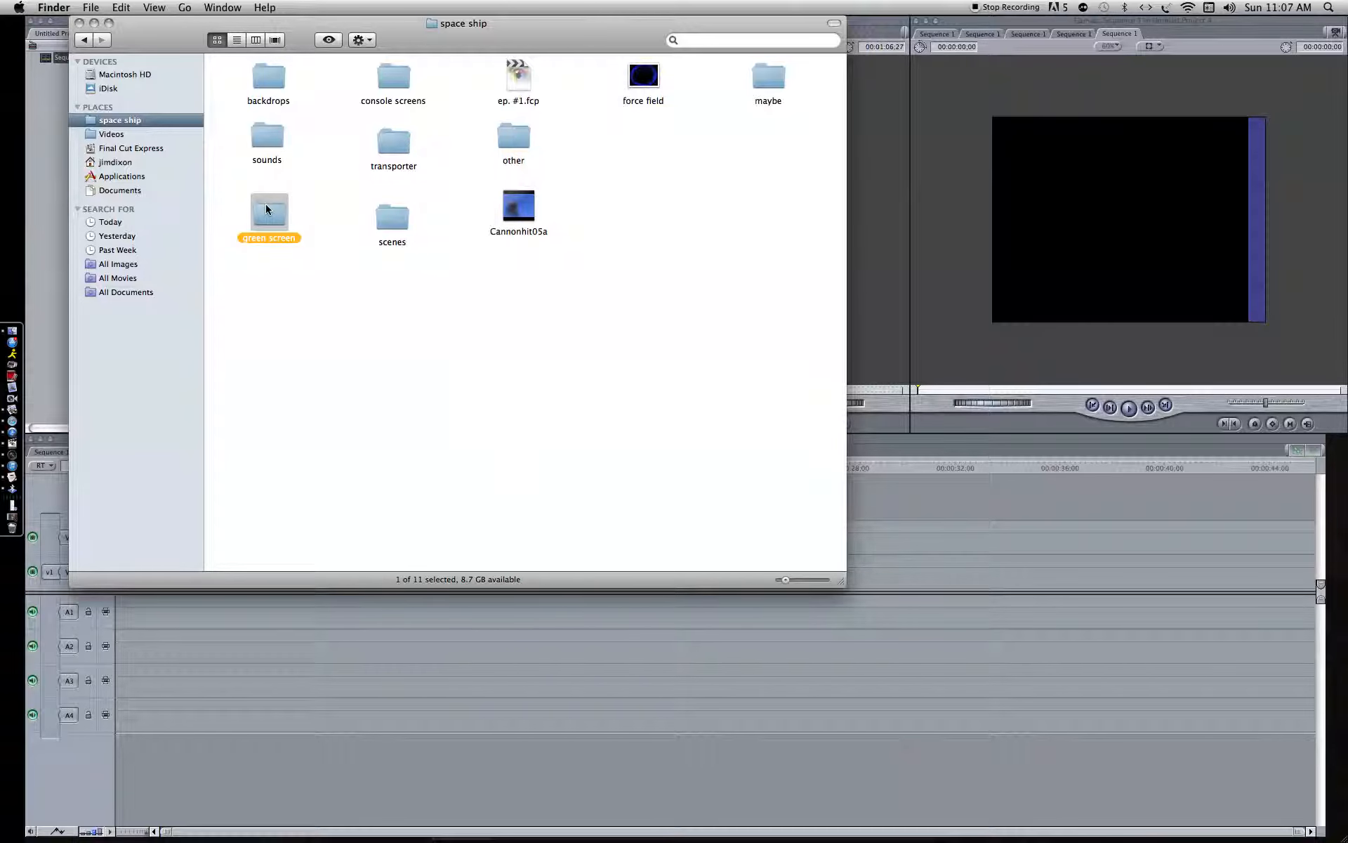
double_click(280, 221)
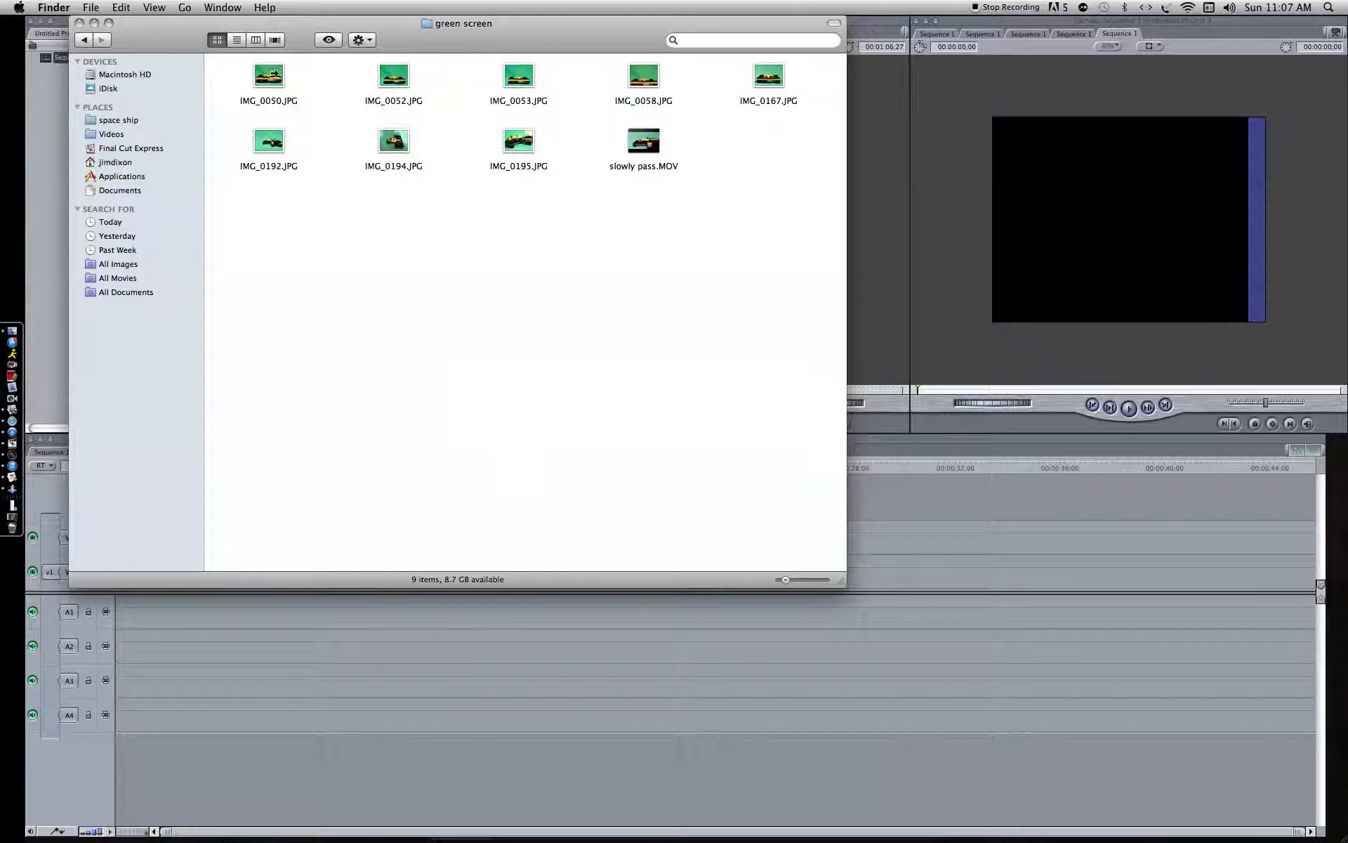
drag(276, 110, 195, 647)
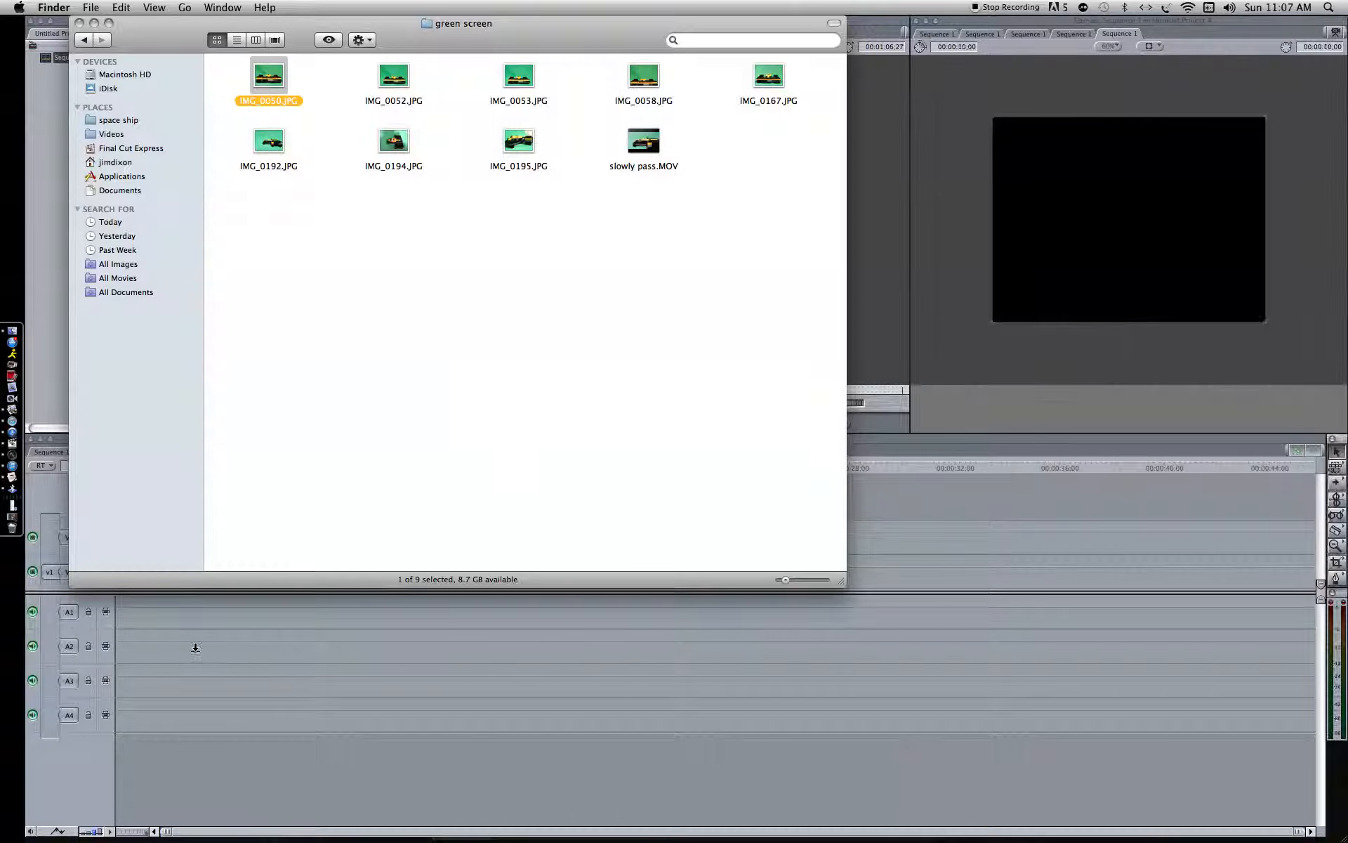
drag(199, 572, 196, 535)
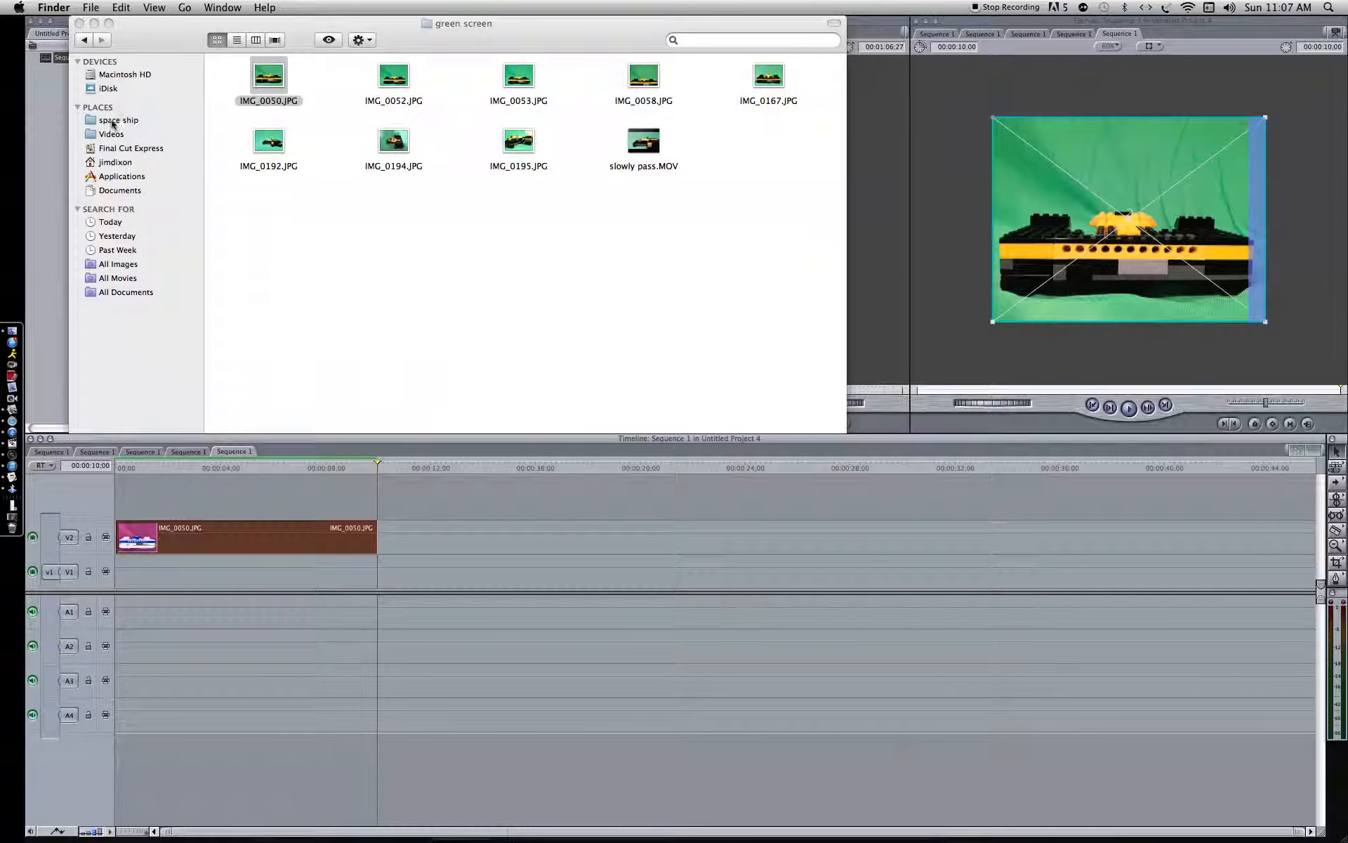
- Place the stars 2 image from the backdrops folder on track V1 beneath the ship clip and close the bridge image preview
click(112, 125)
click(105, 120)
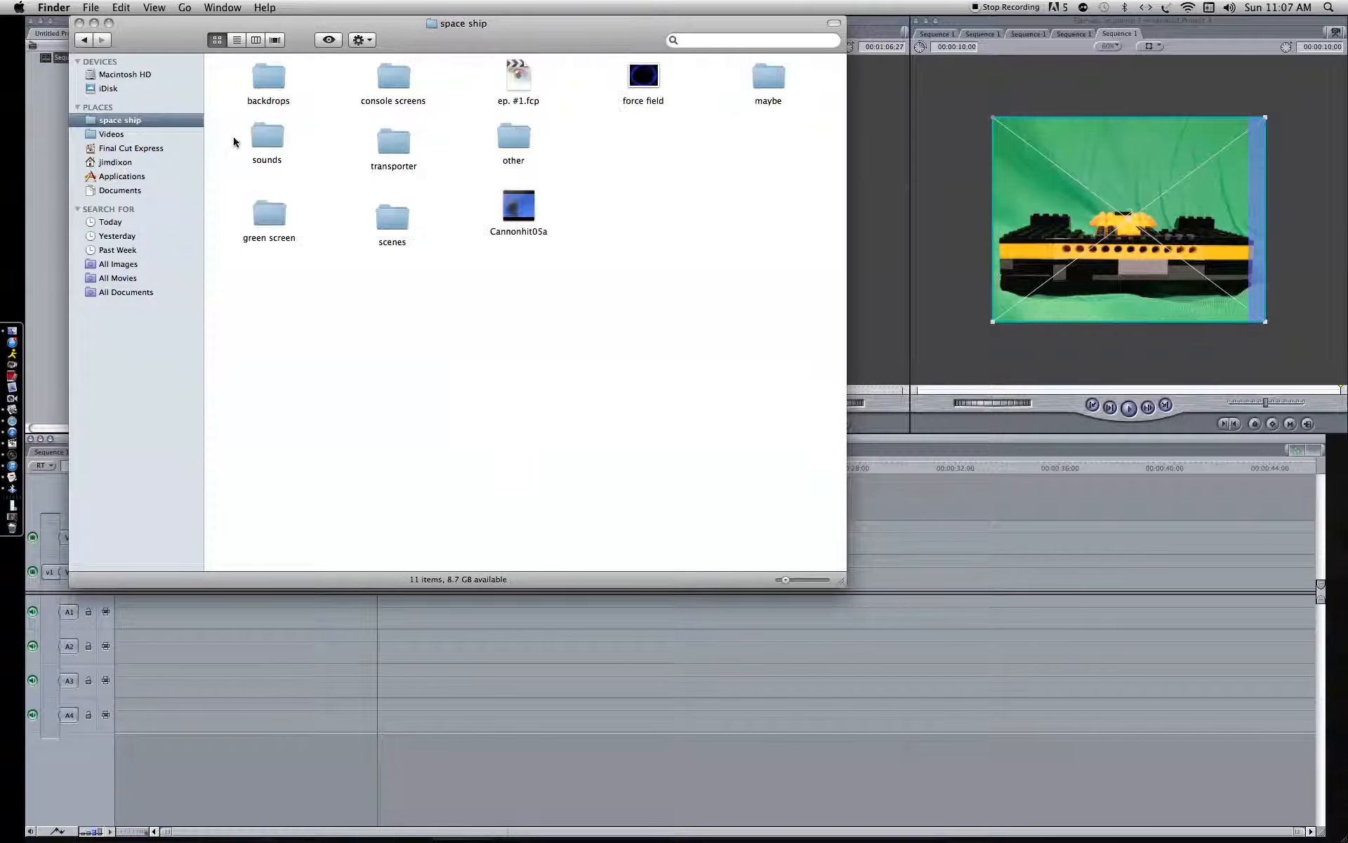
click(278, 213)
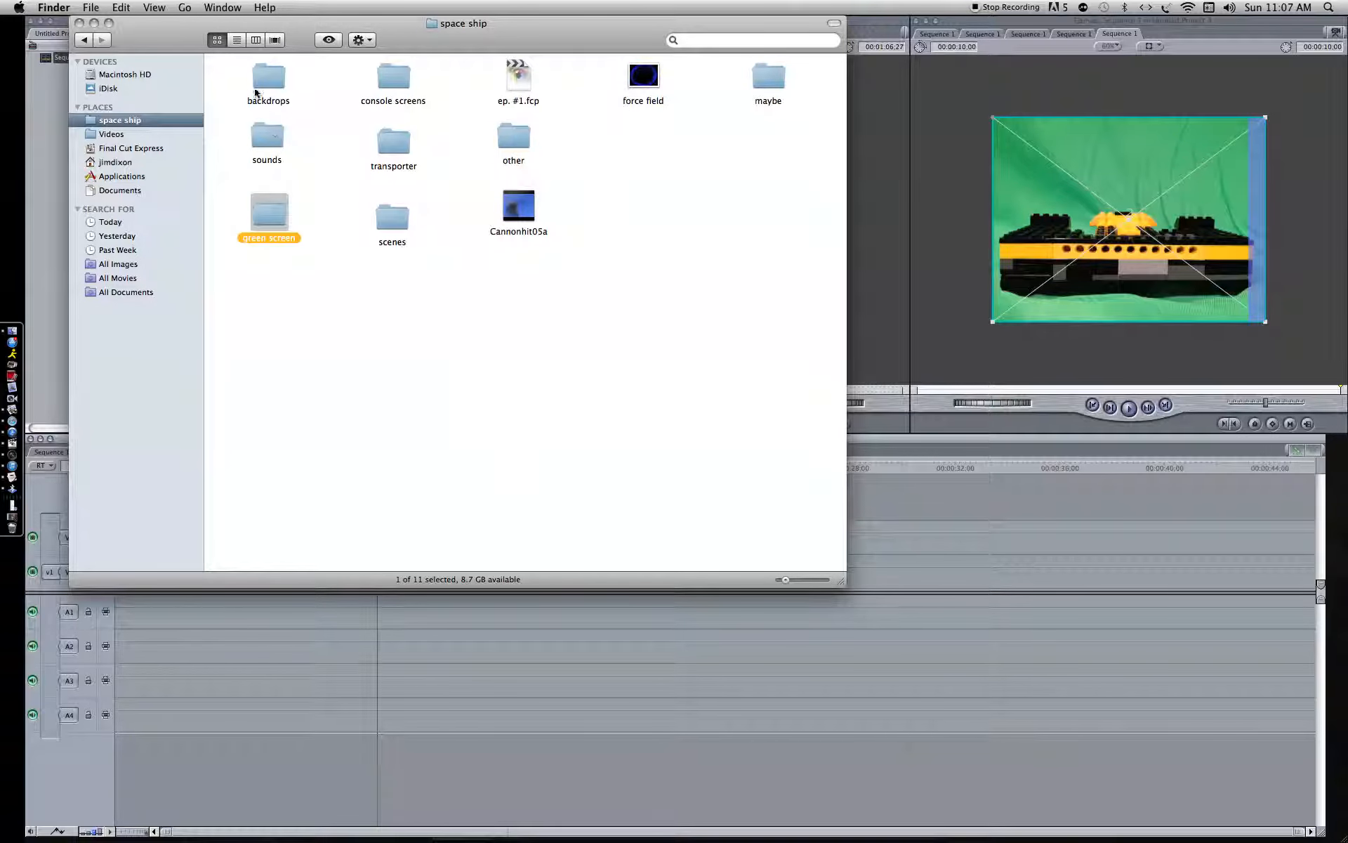
double_click(254, 91)
double_click(271, 76)
drag(459, 24, 520, 24)
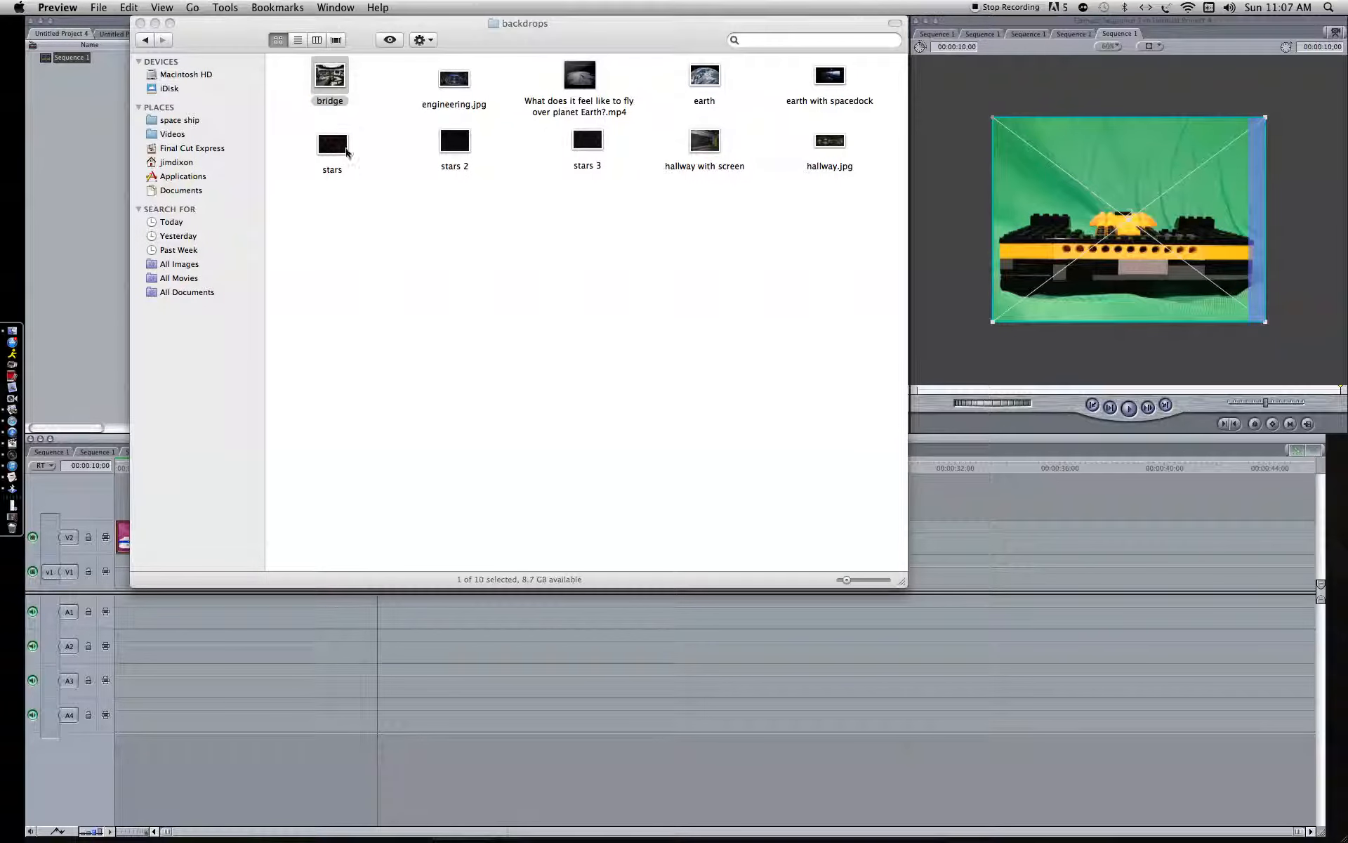
drag(450, 146, 127, 569)
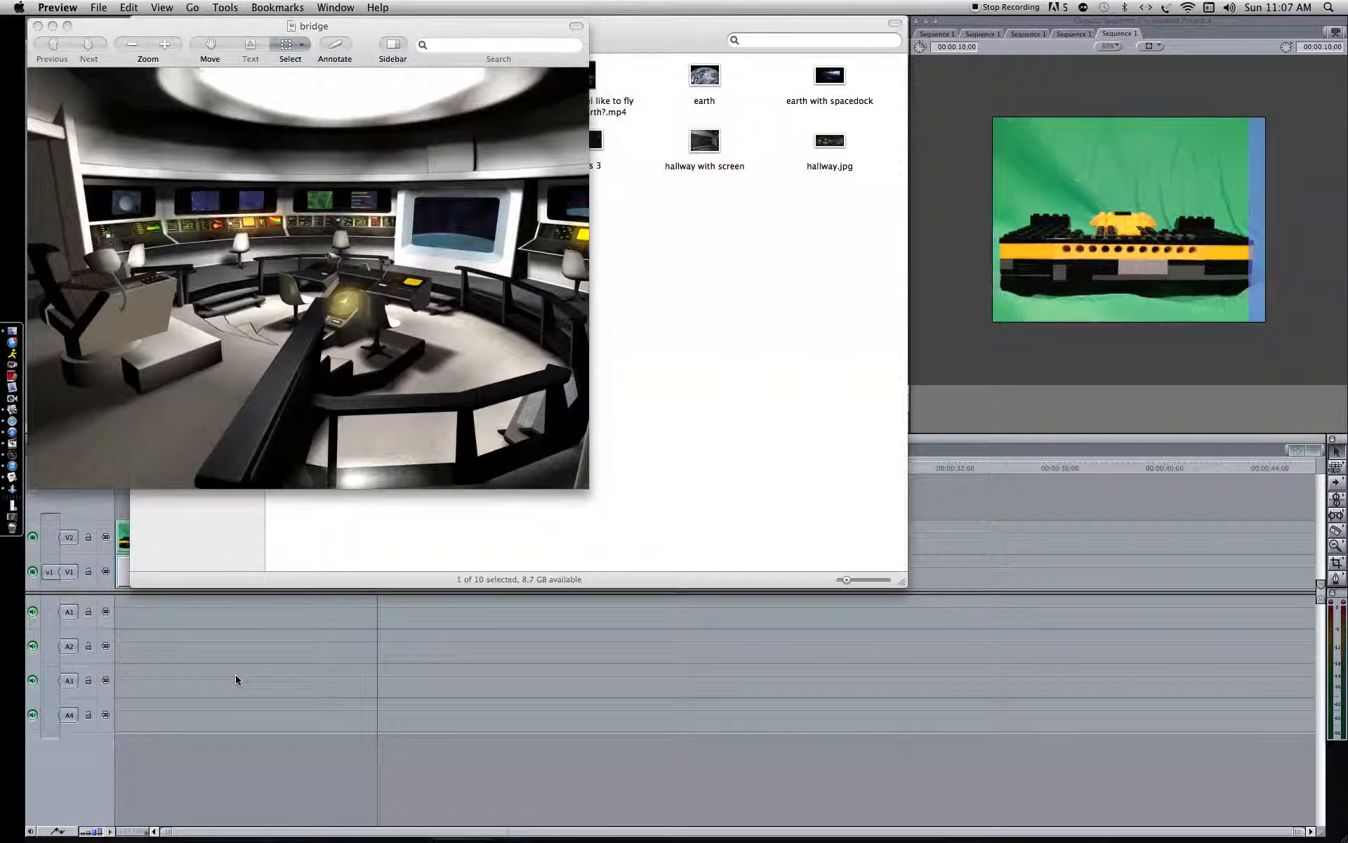
click(38, 26)
- Open the IMG_0050.JPG clip in the Viewer and apply the Chroma Keyer video filter to it
click(161, 458)
click(139, 467)
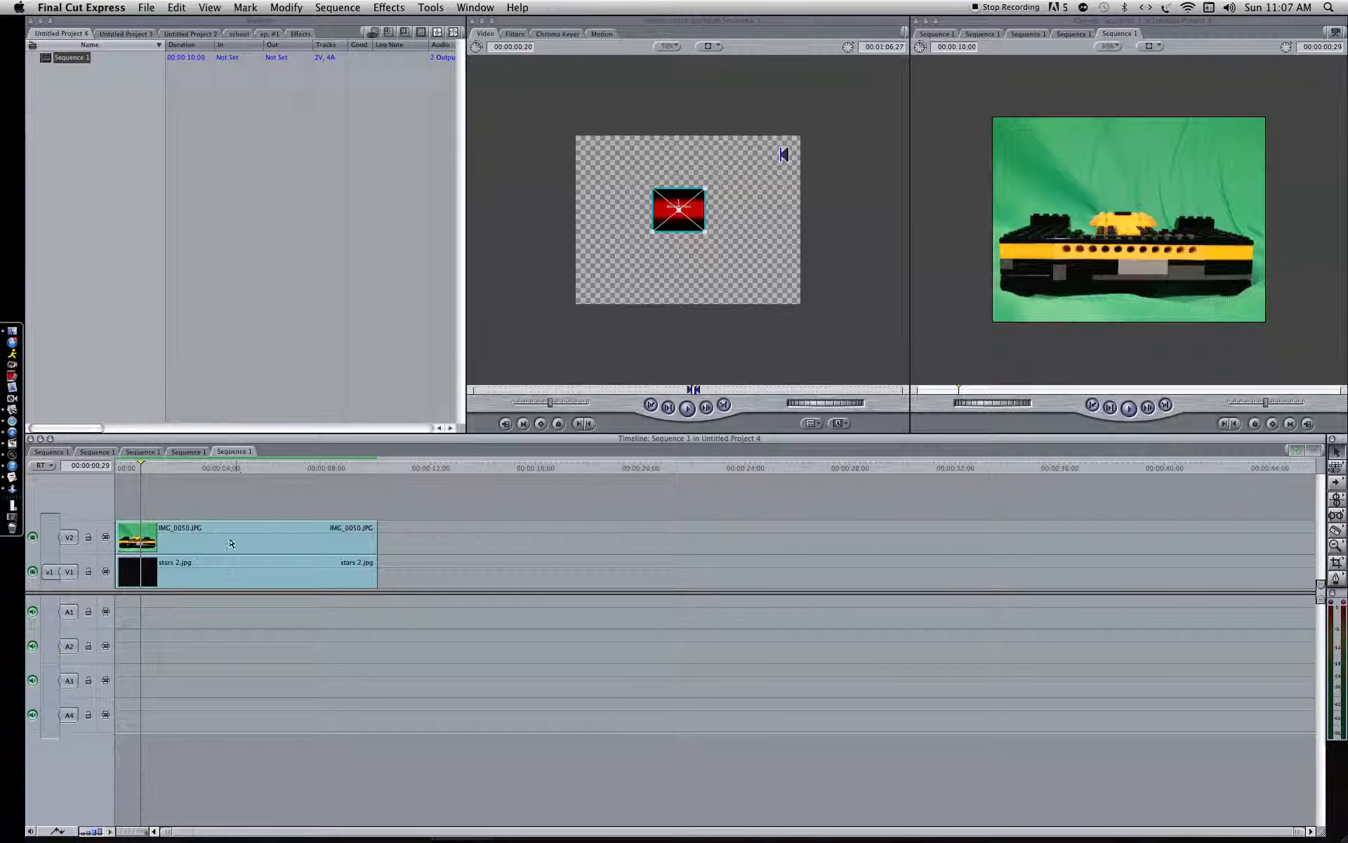
double_click(231, 542)
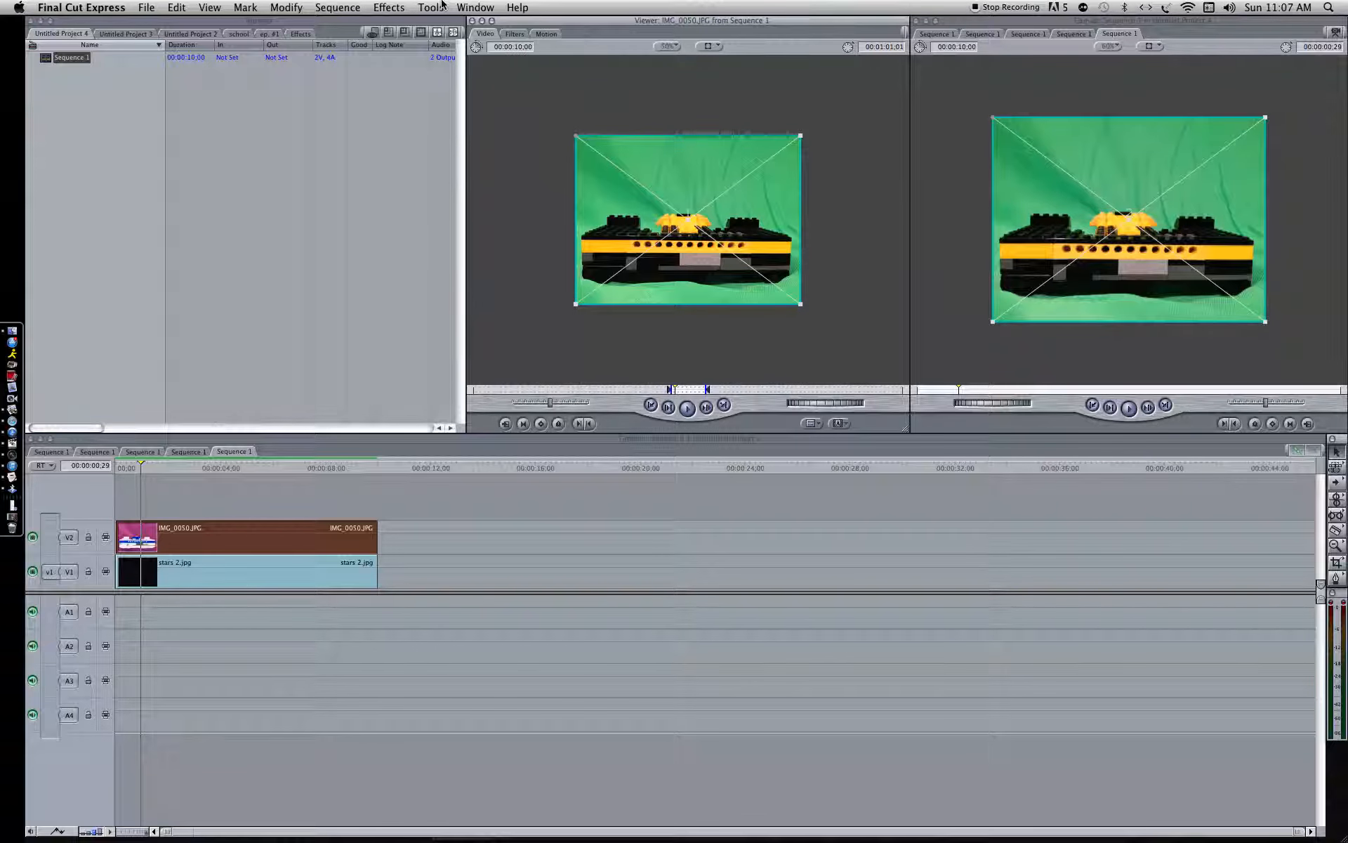
click(389, 7)
mouse_move(534, 59)
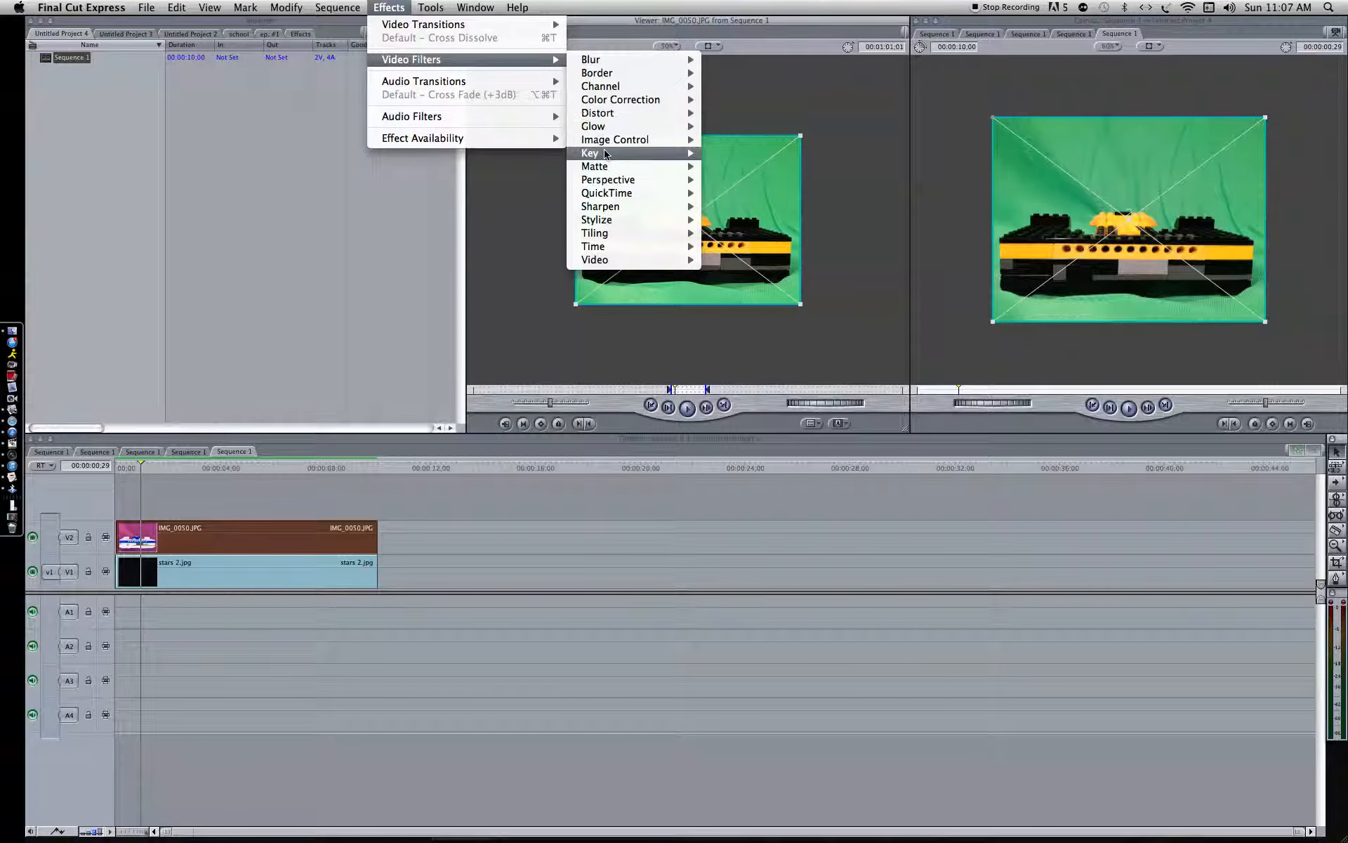
mouse_move(597, 153)
click(723, 166)
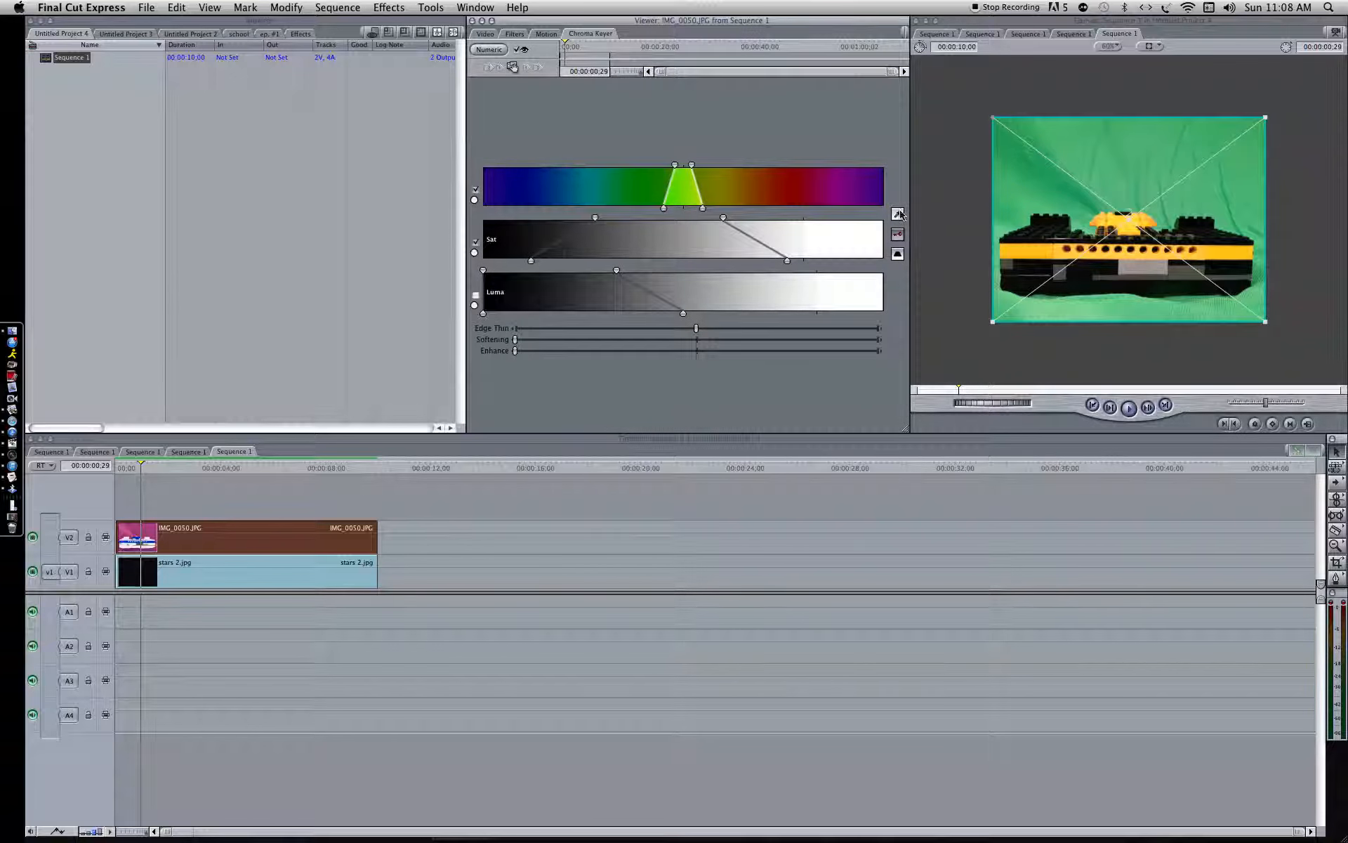
- Sample the green backdrop as the key colour and widen the keyed hue range from blue to yellow-green
click(897, 213)
click(1014, 180)
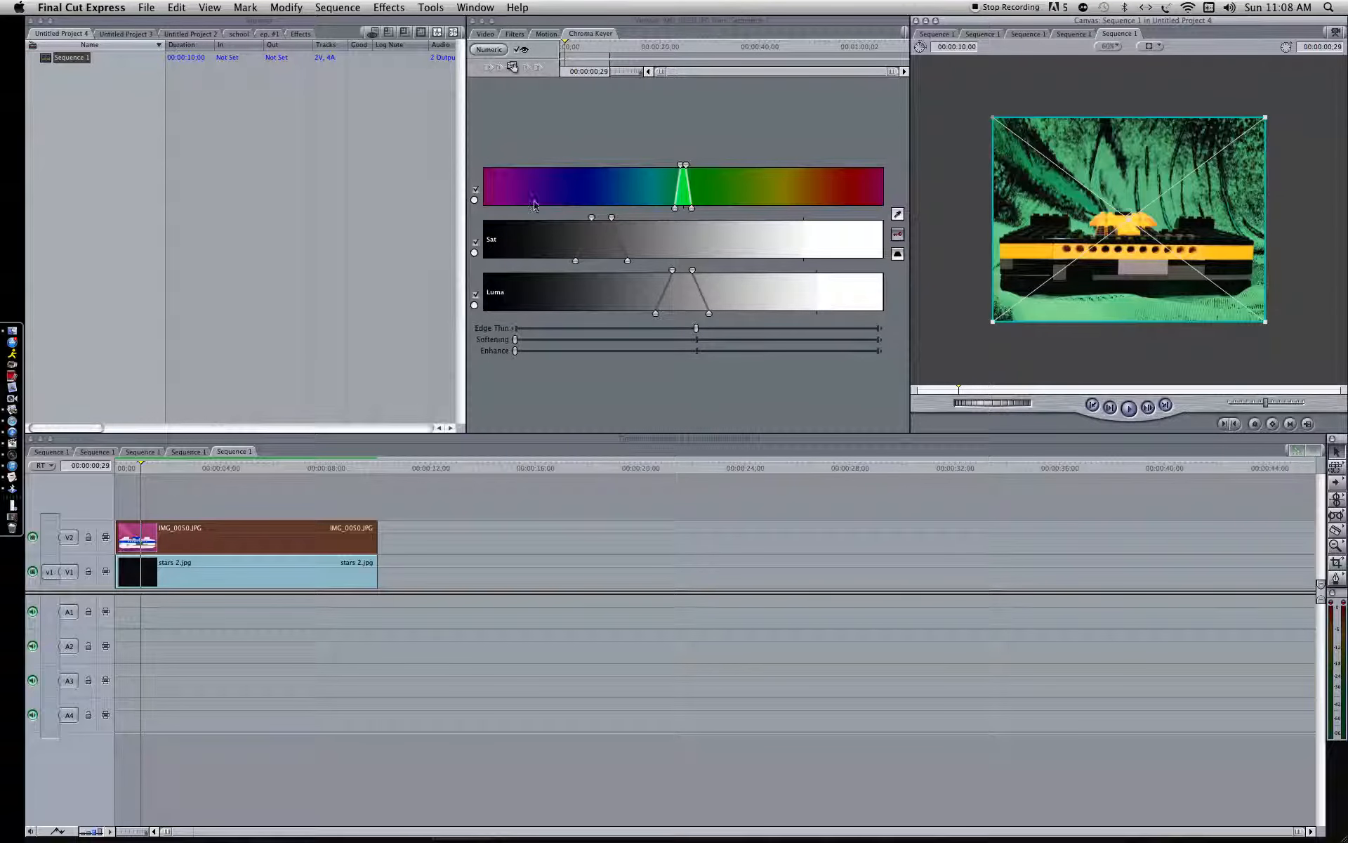
drag(686, 165, 736, 165)
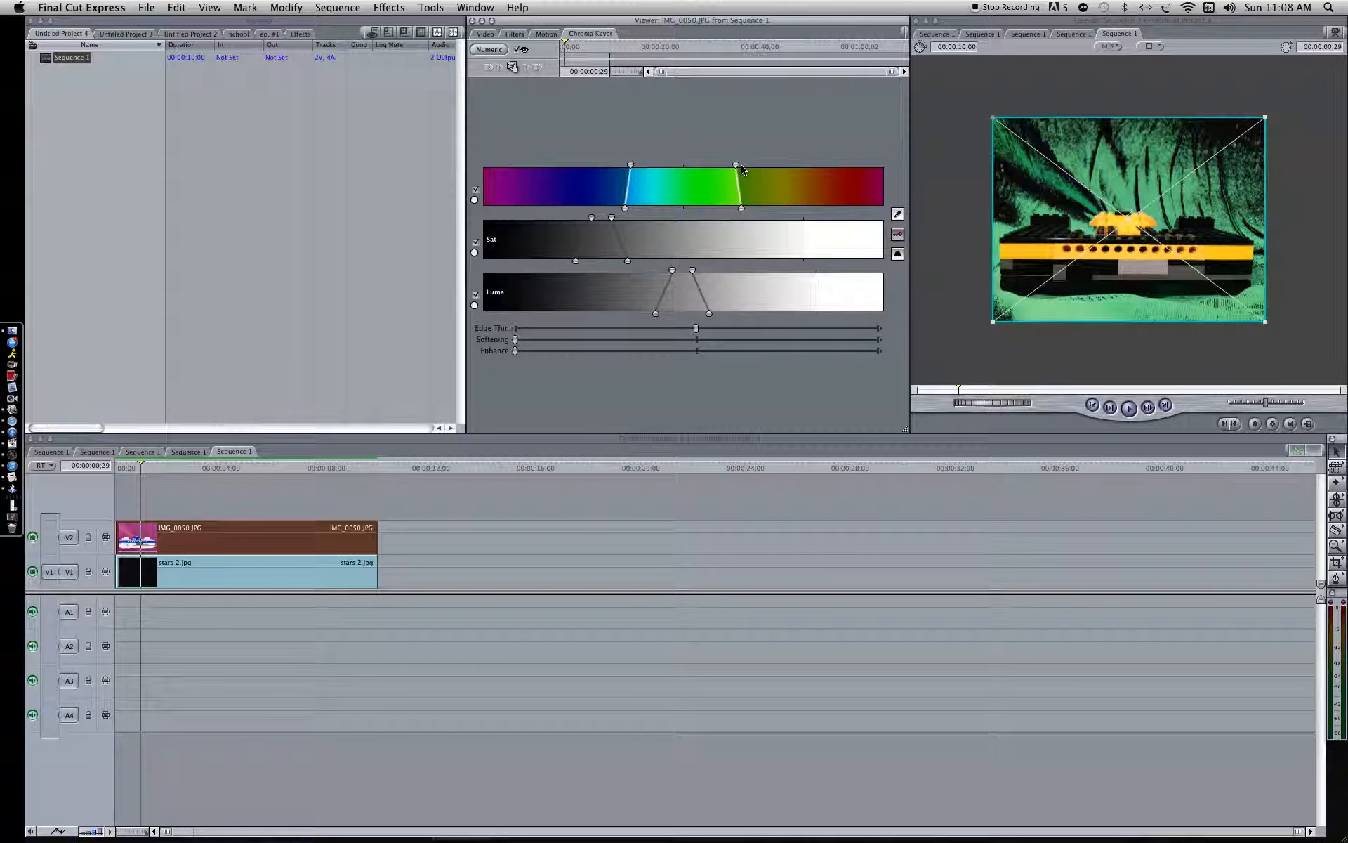
drag(736, 165, 748, 165)
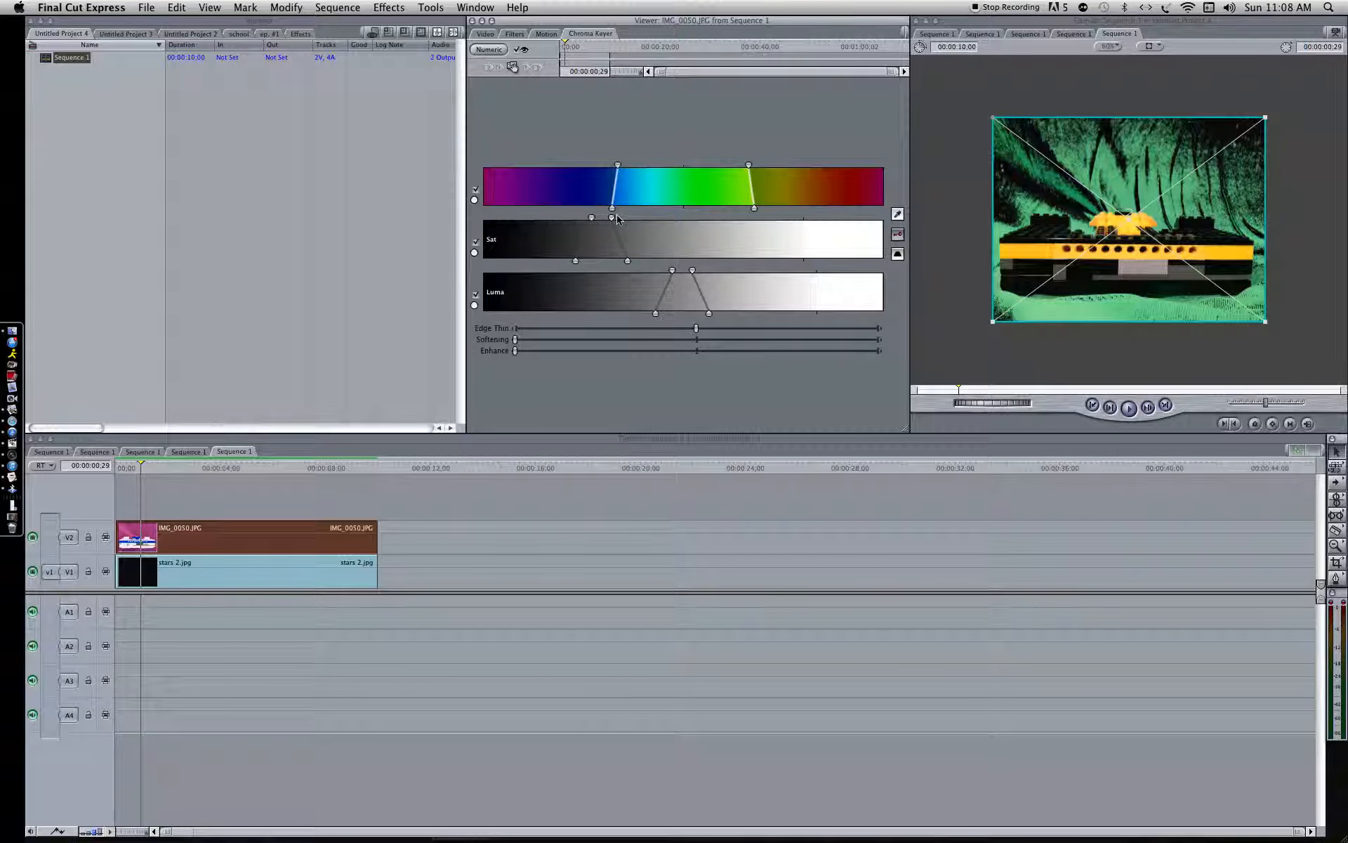
- Extend the key's saturation and luma ranges to the bright end, excluding only the darkest part of each
drag(613, 217, 883, 217)
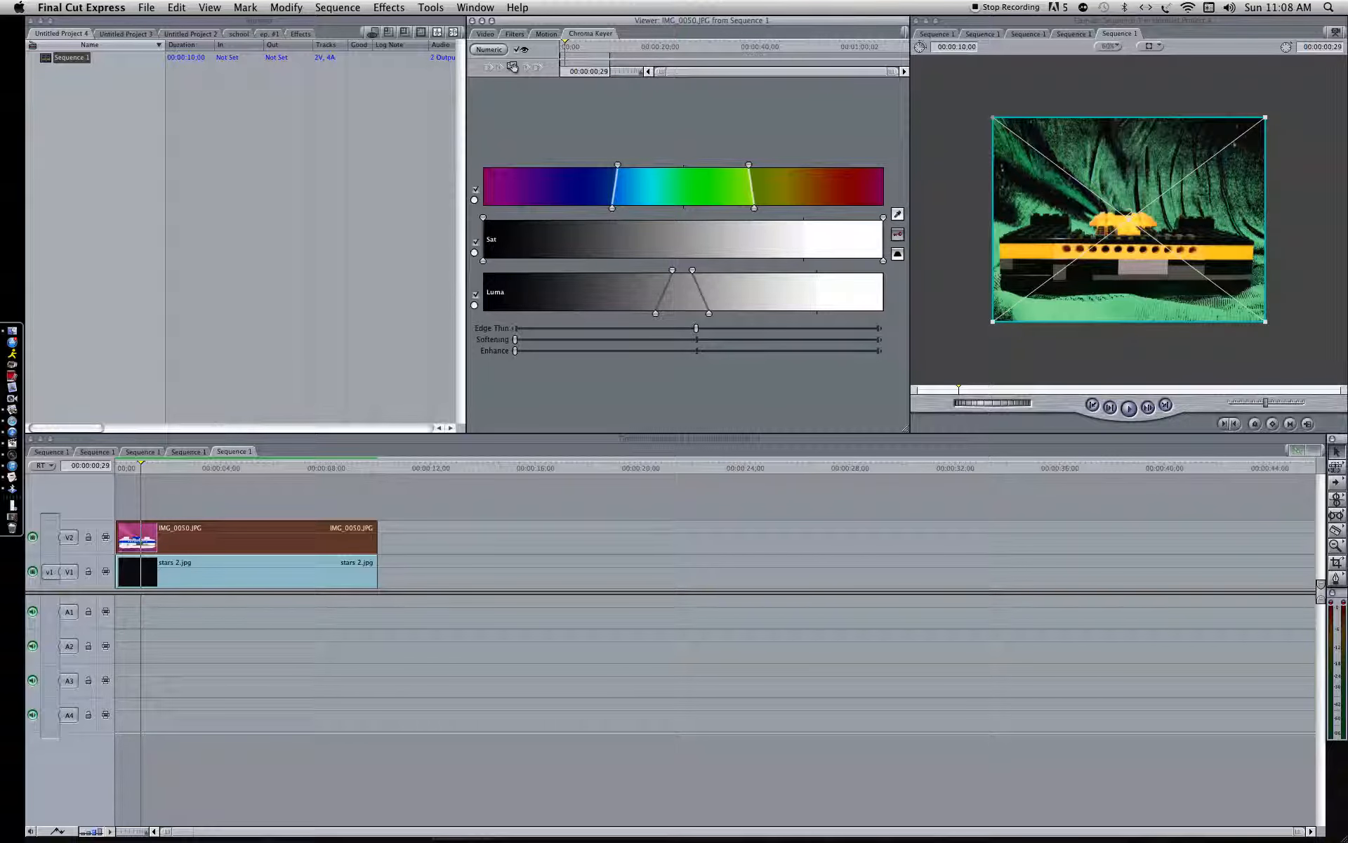
drag(692, 271, 883, 271)
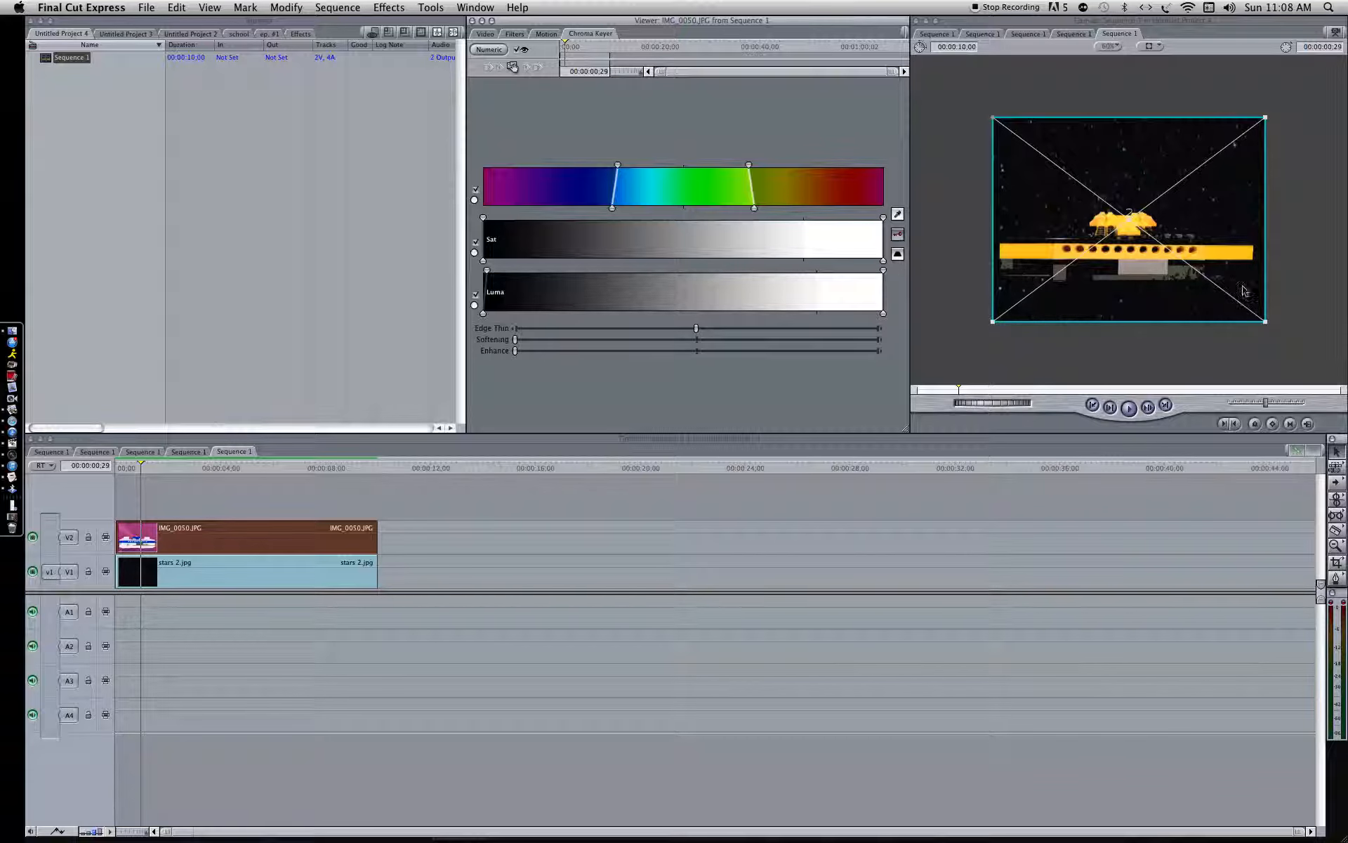
drag(483, 267, 528, 314)
drag(483, 218, 526, 261)
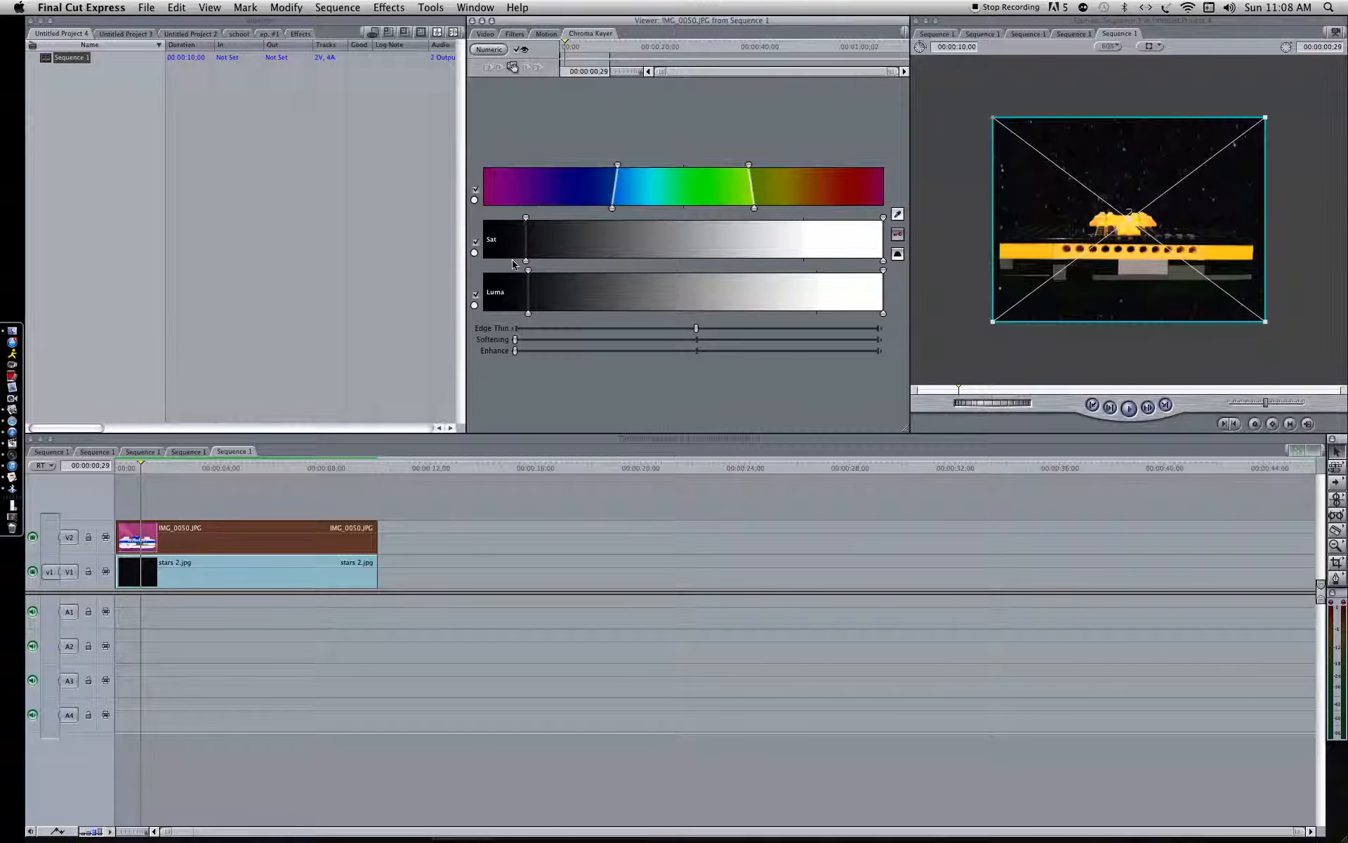
- Set the ship clip's scale to 25 at the start of the sequence and add a scale keyframe there
drag(138, 465, 103, 481)
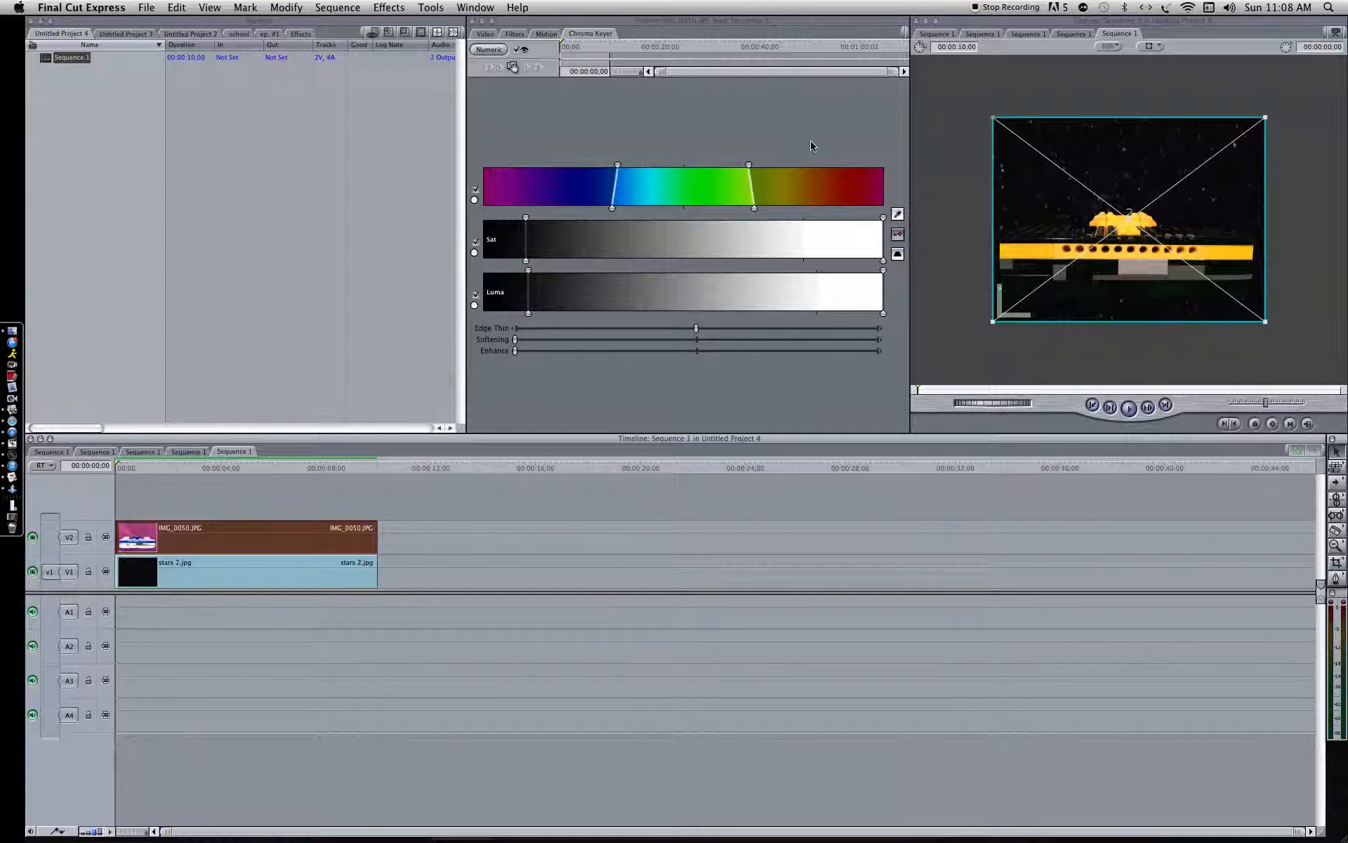
click(546, 34)
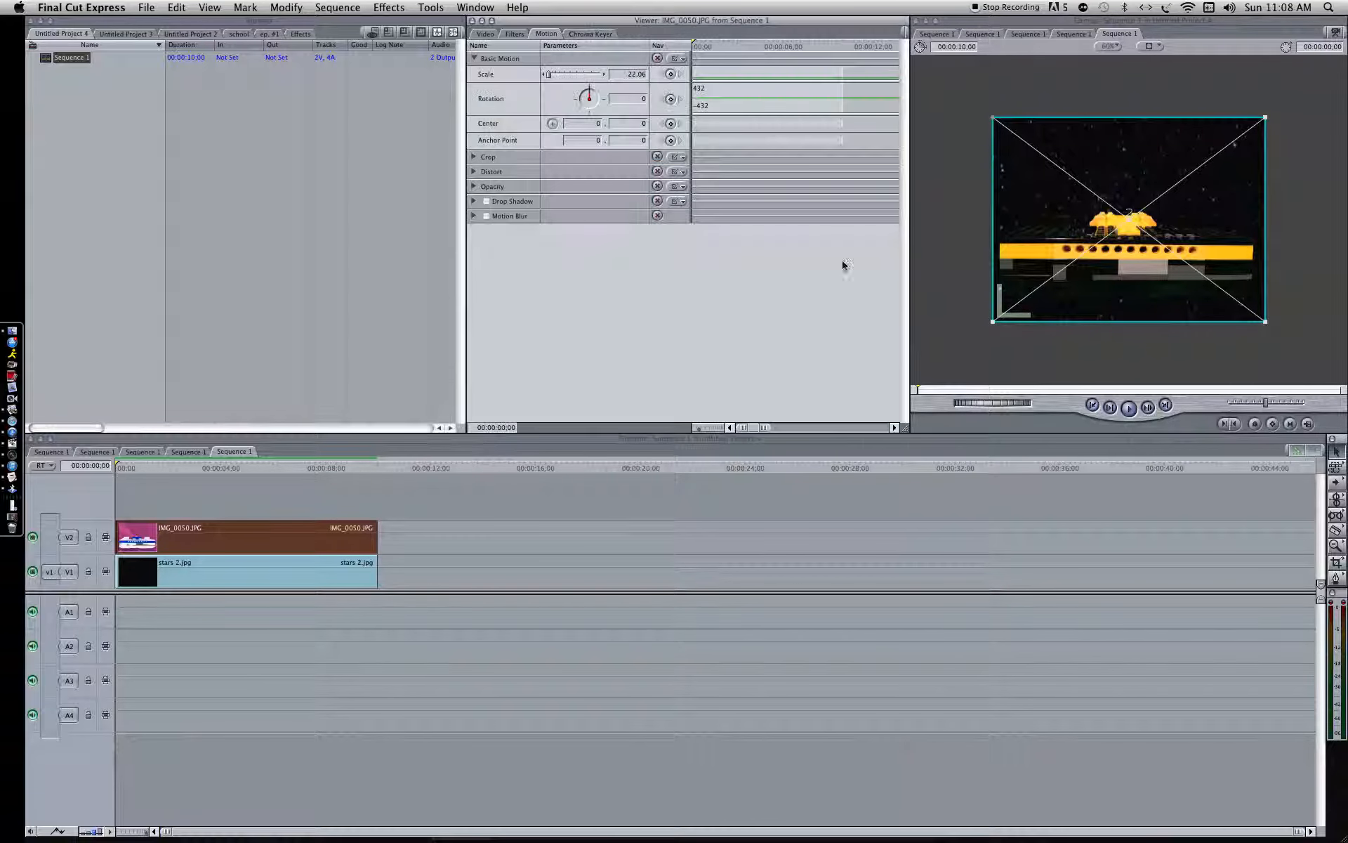
mouse_move(549, 78)
mouse_down()
mouse_move(679, 95)
mouse_move(550, 72)
mouse_up()
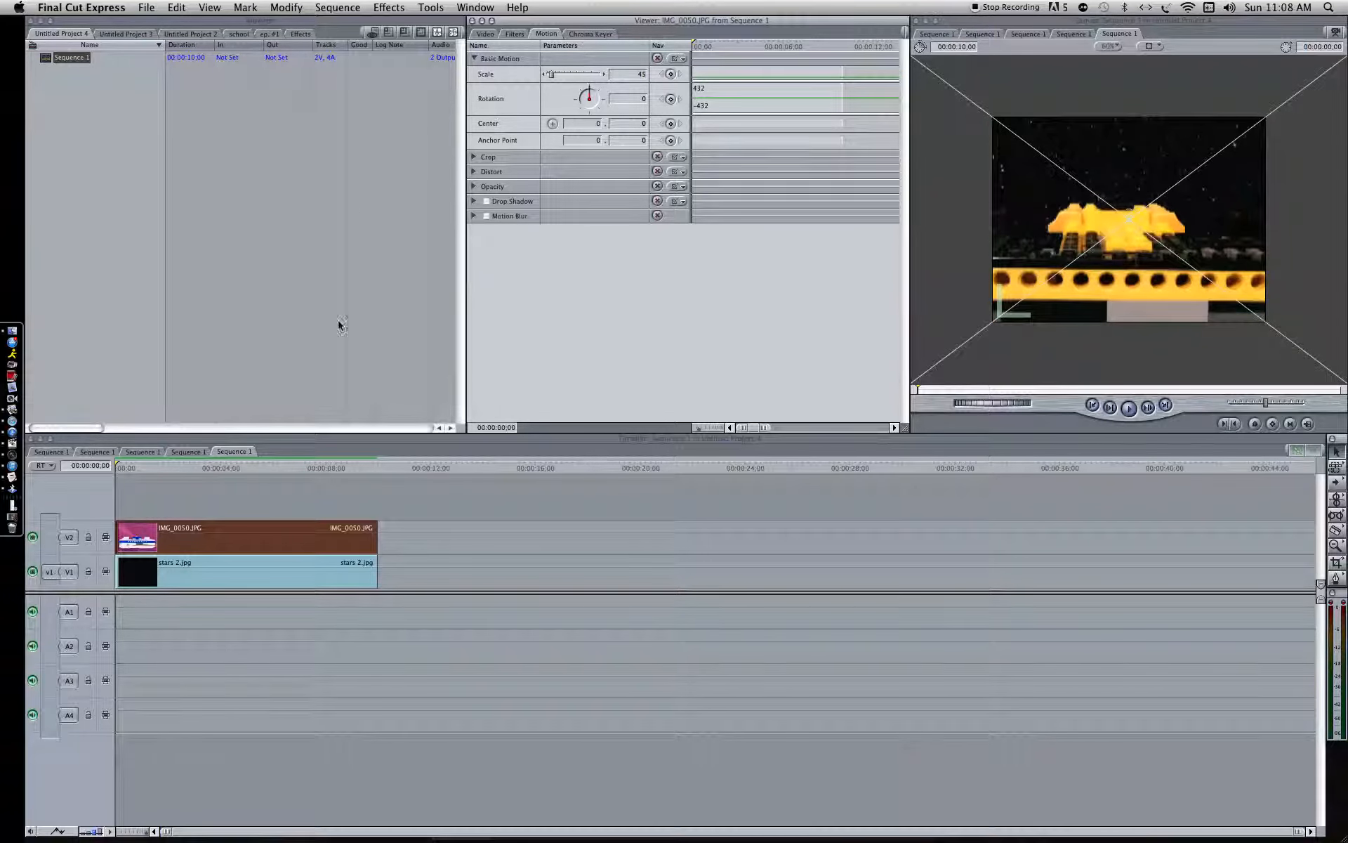
click(387, 508)
double_click(319, 525)
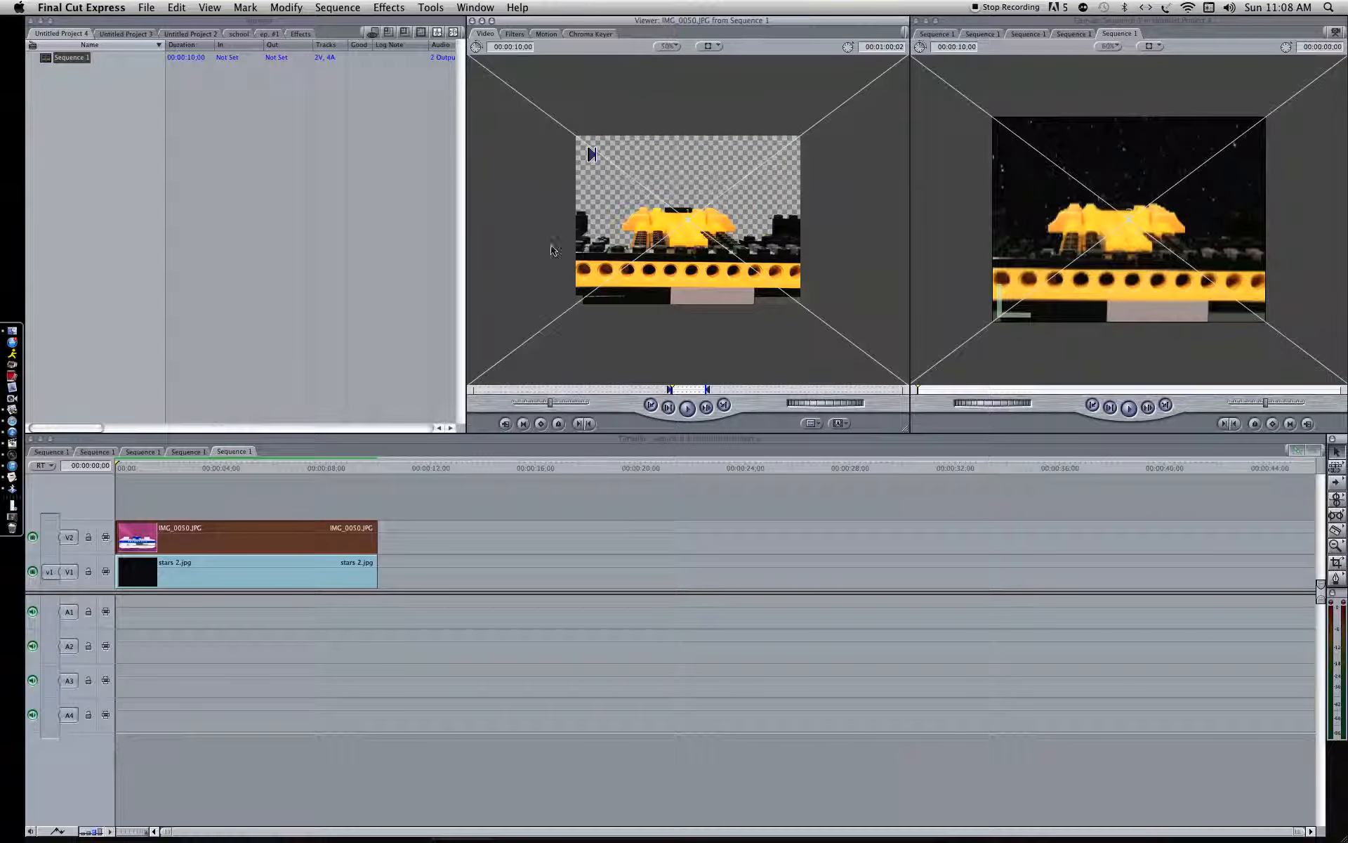
click(539, 35)
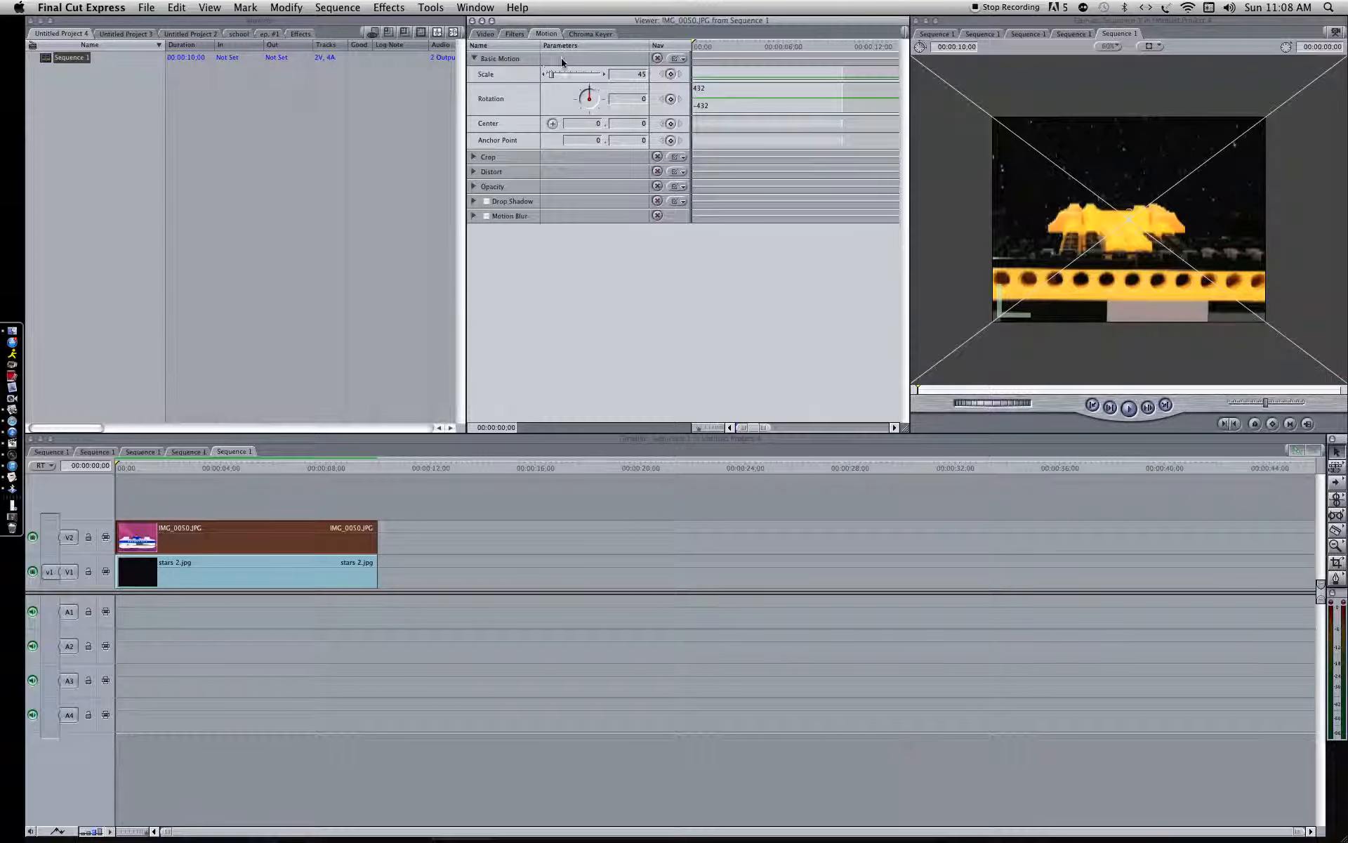
drag(549, 74, 550, 77)
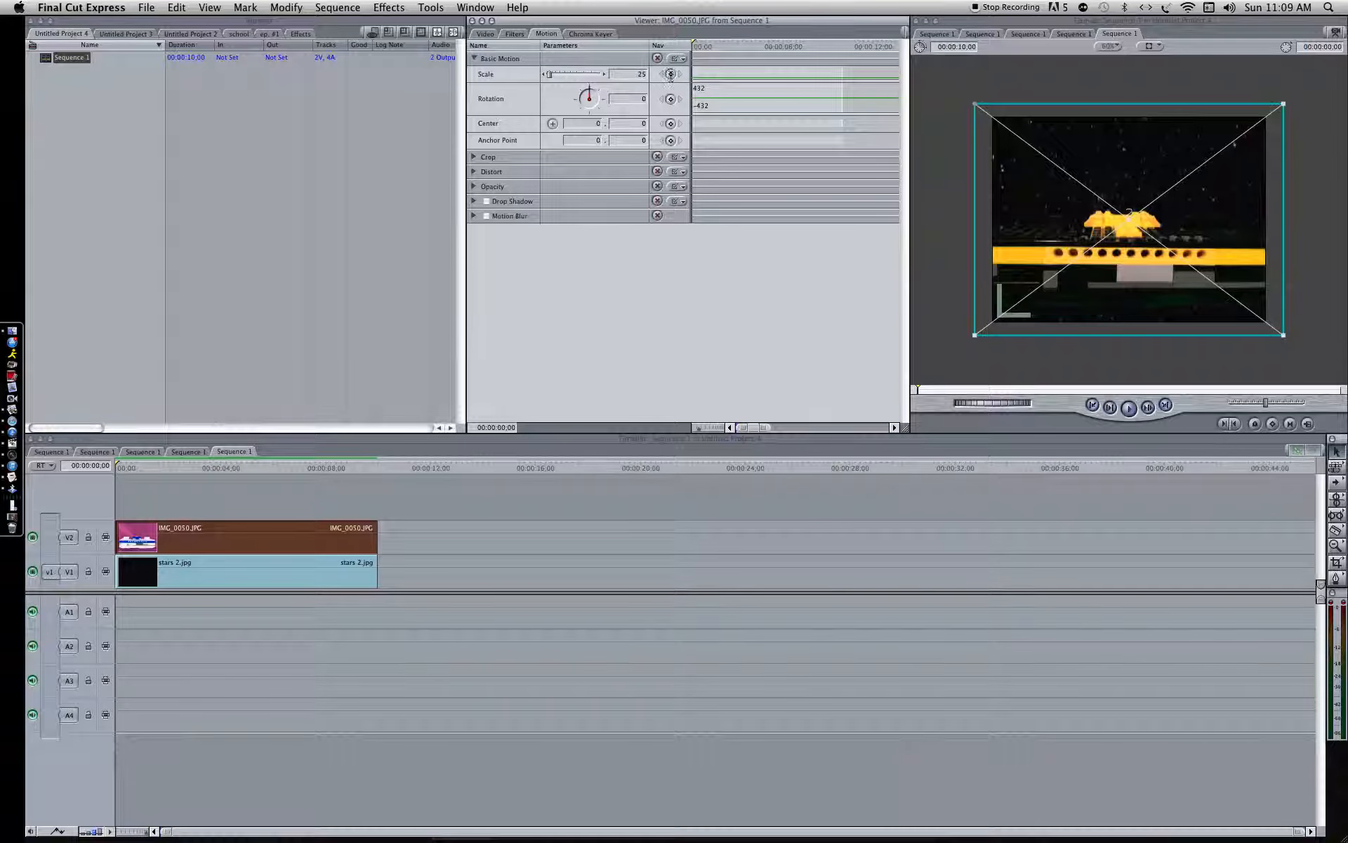
click(671, 74)
- Add a second scale keyframe to the ship clip at 00:00:02;00 and set its scale to 0
click(93, 466)
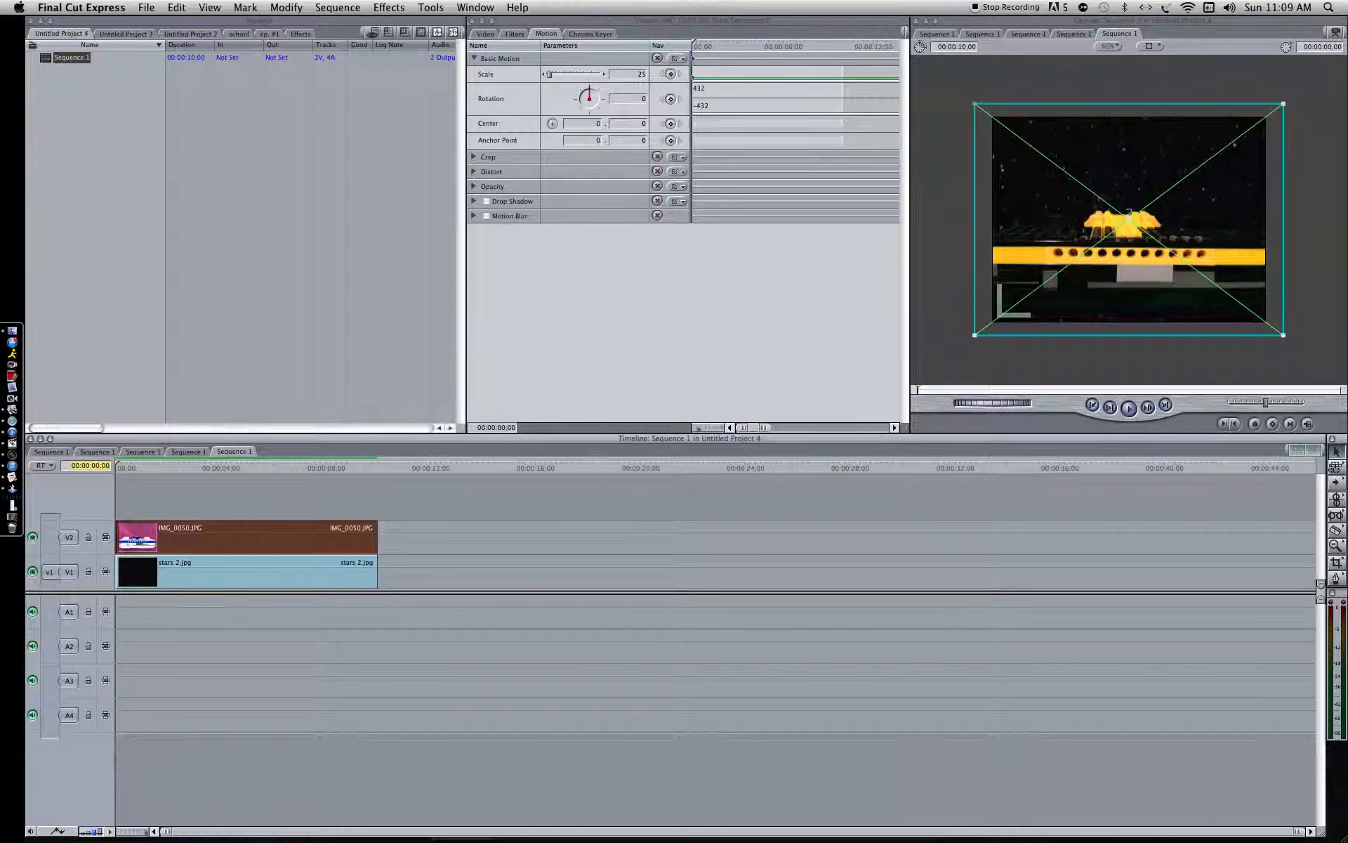
mouse_move(102, 465)
mouse_down()
mouse_move(70, 466)
mouse_move(96, 465)
mouse_up()
click(396, 549)
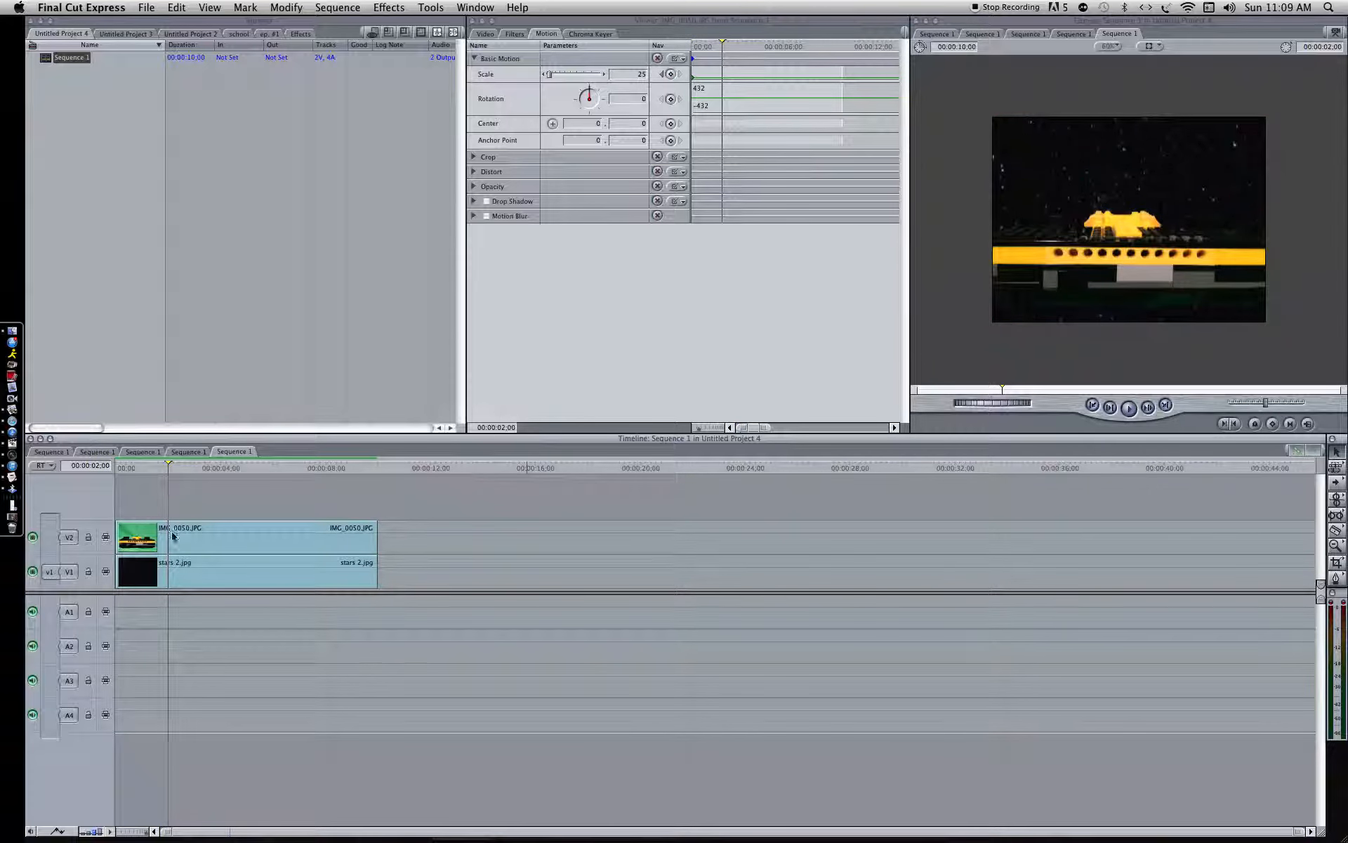
click(670, 75)
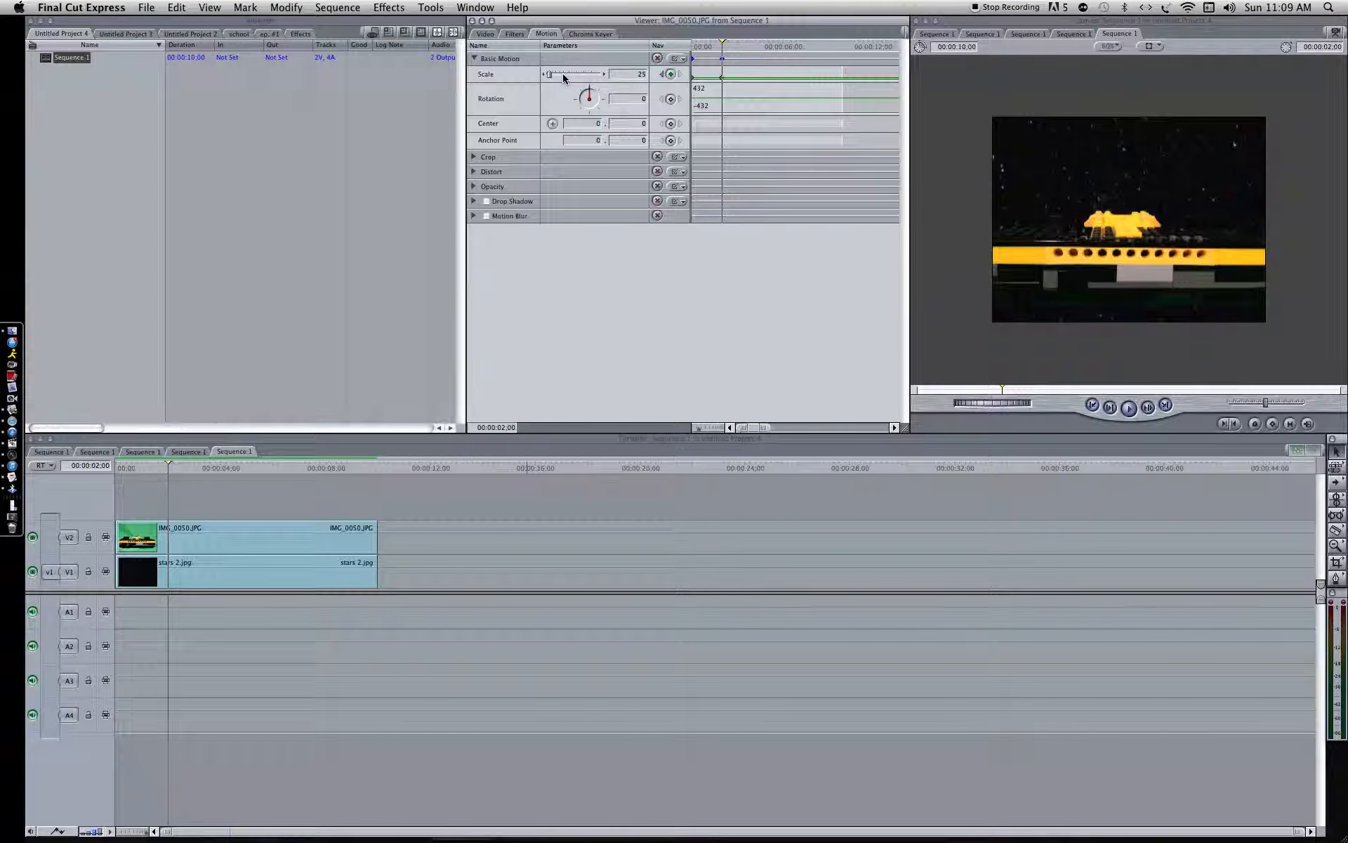
drag(550, 76, 515, 77)
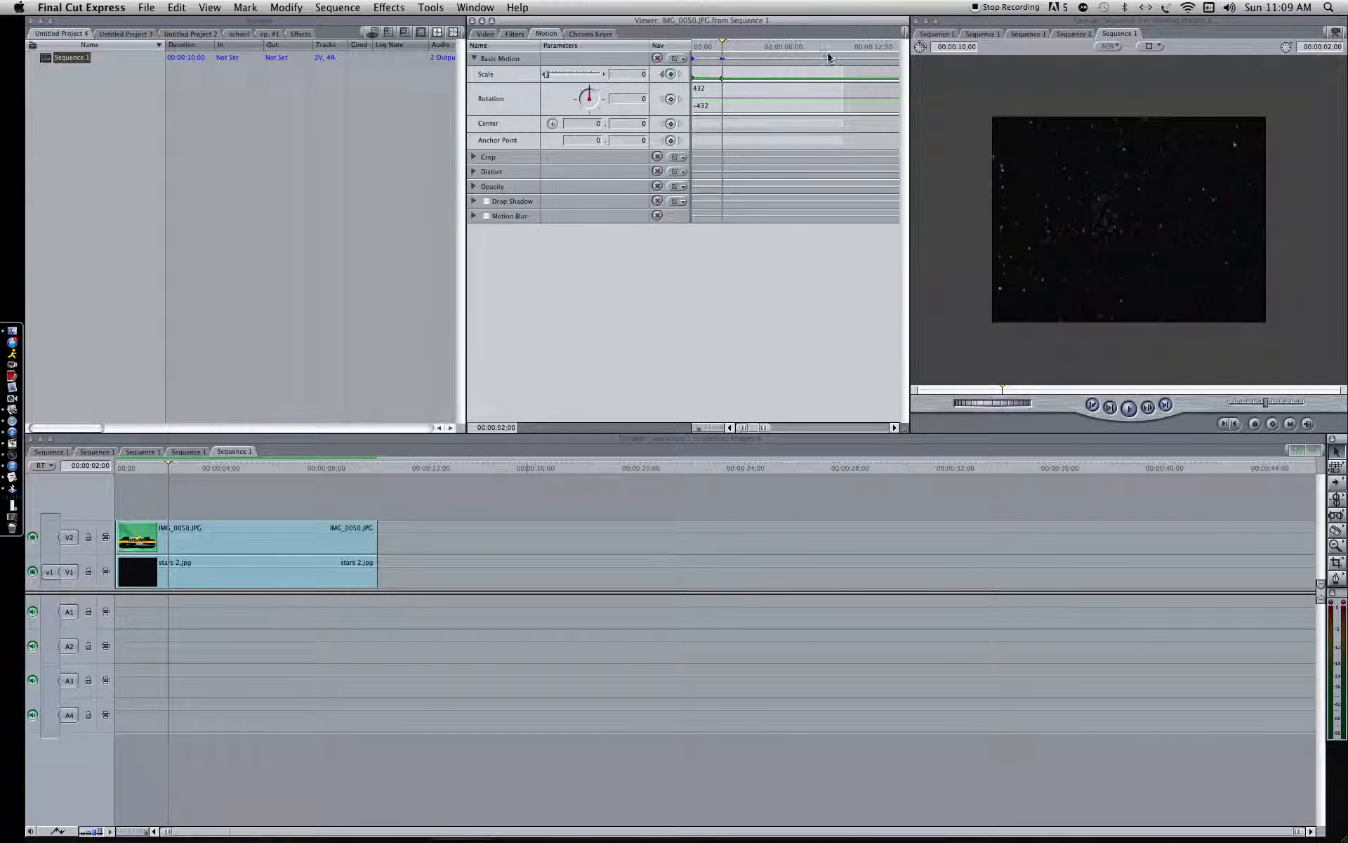
- Scrub between the two scale keyframes to check the ship's size animation
click(693, 44)
click(731, 48)
click(697, 48)
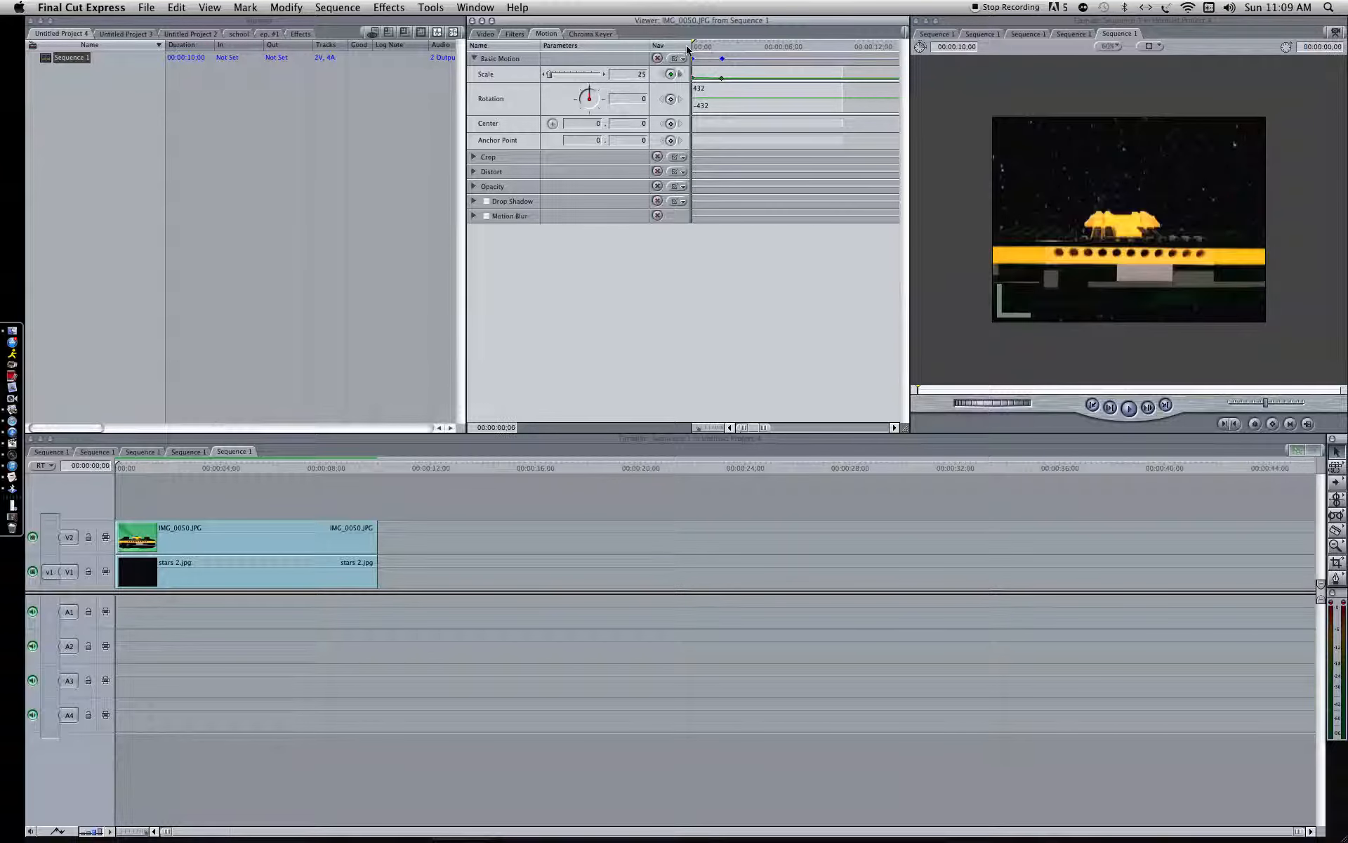
- Play the sequence from the start to check the ship shrinking between its scale keyframes
click(720, 46)
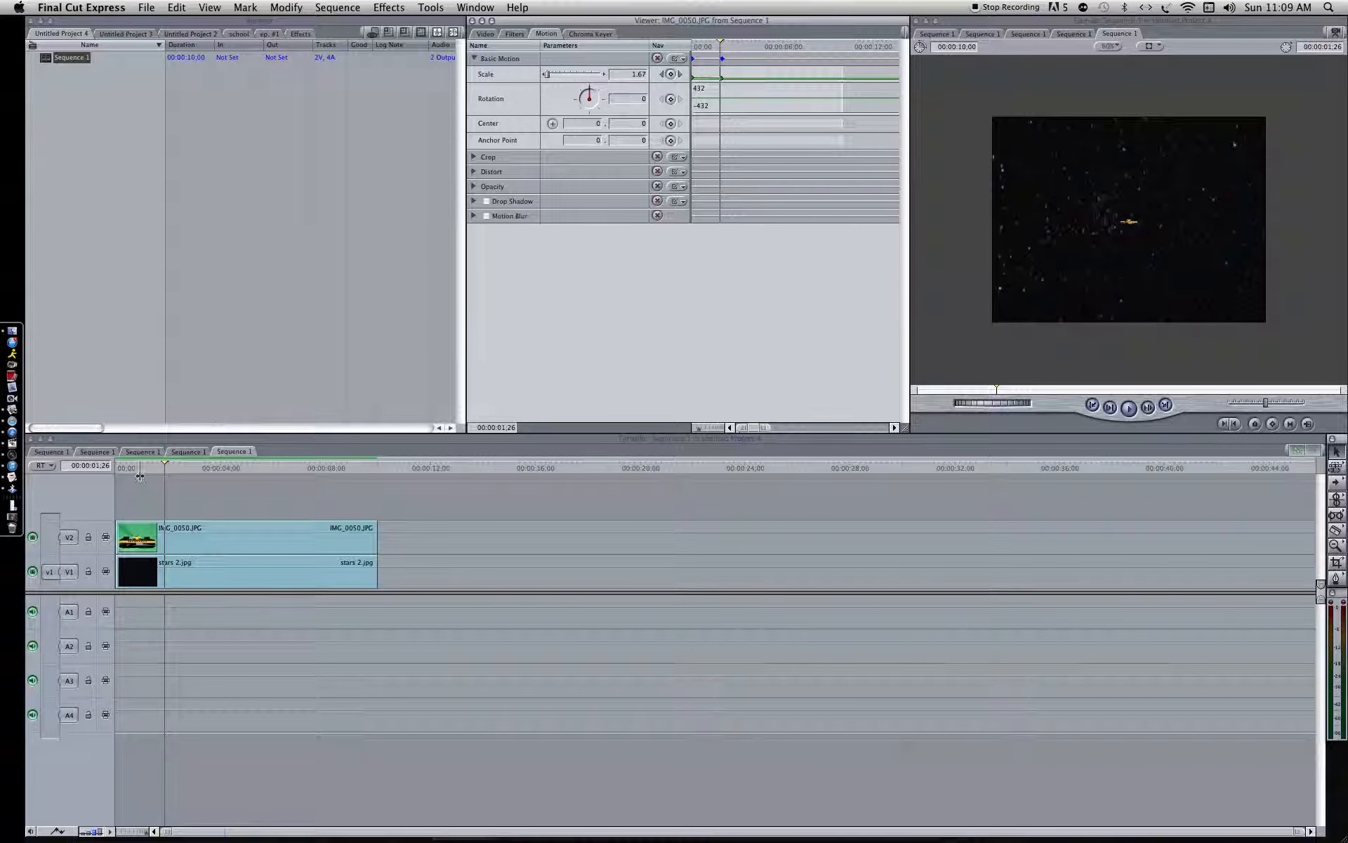
click(119, 470)
click(119, 470)
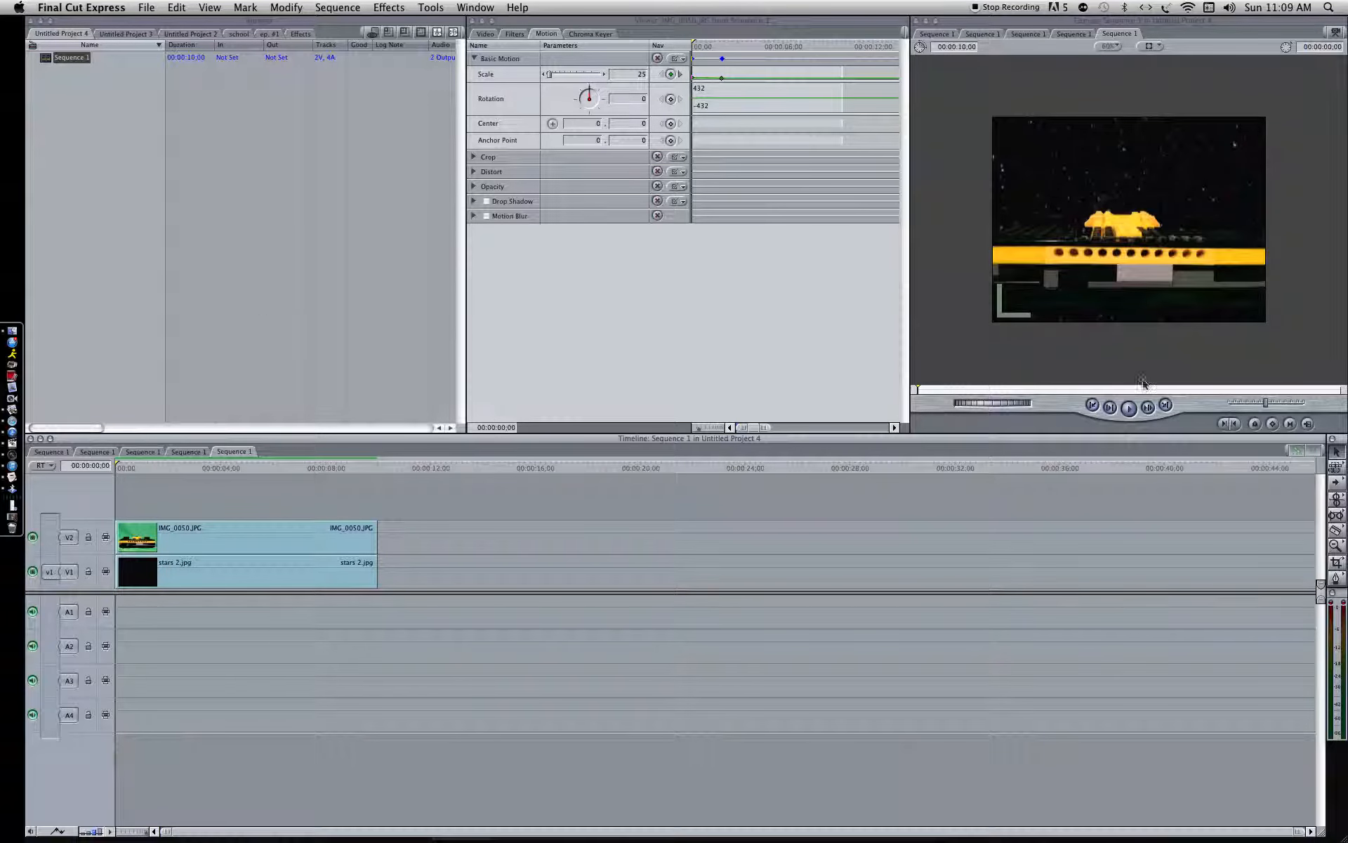
click(1128, 408)
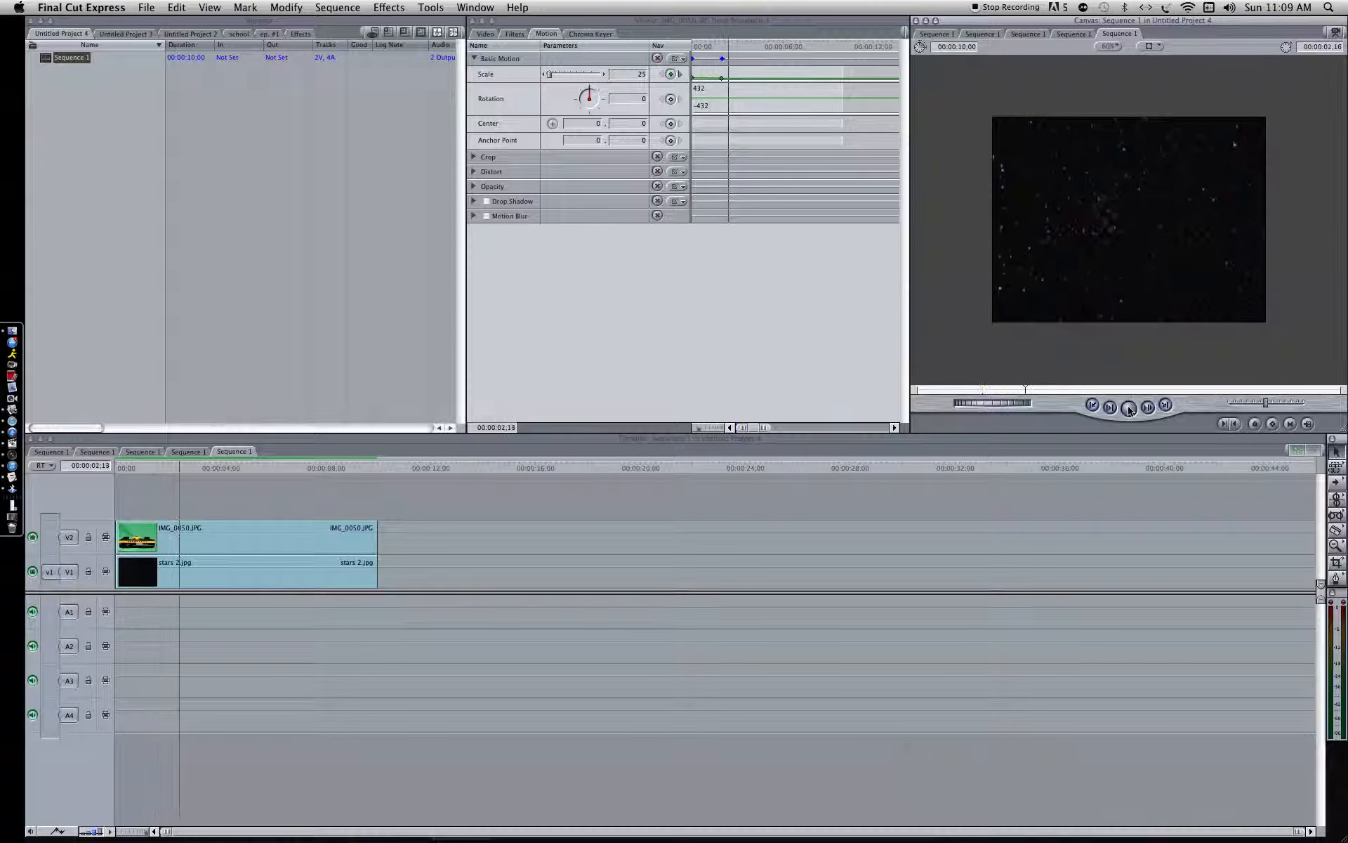
- Move the ship clip's second scale keyframe earlier, to about 00:00:01;04, to speed up the shrink
click(721, 62)
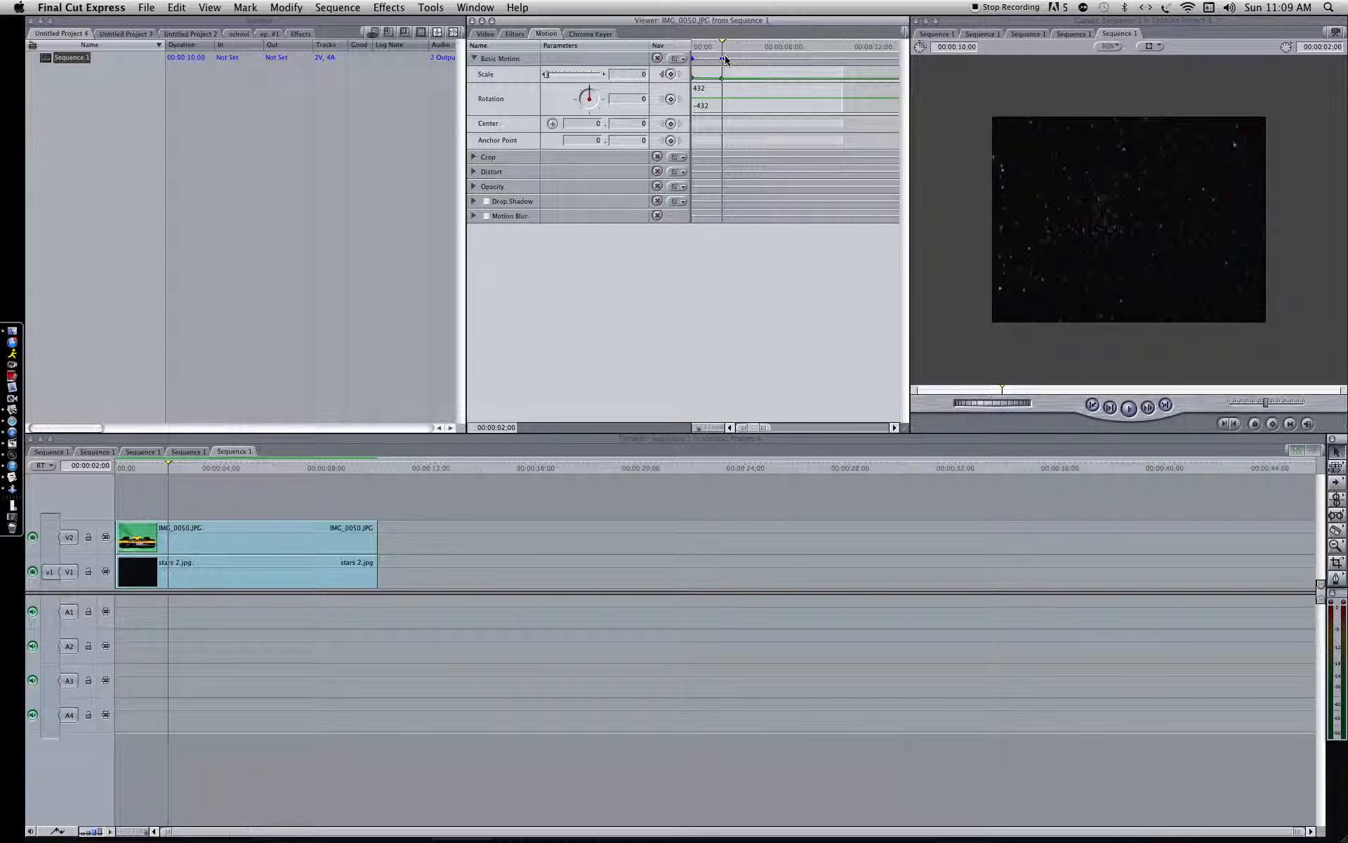
click(733, 51)
click(722, 62)
click(720, 64)
drag(722, 78, 712, 82)
- Replay the sequence from the start to check the faster warp animation
click(709, 46)
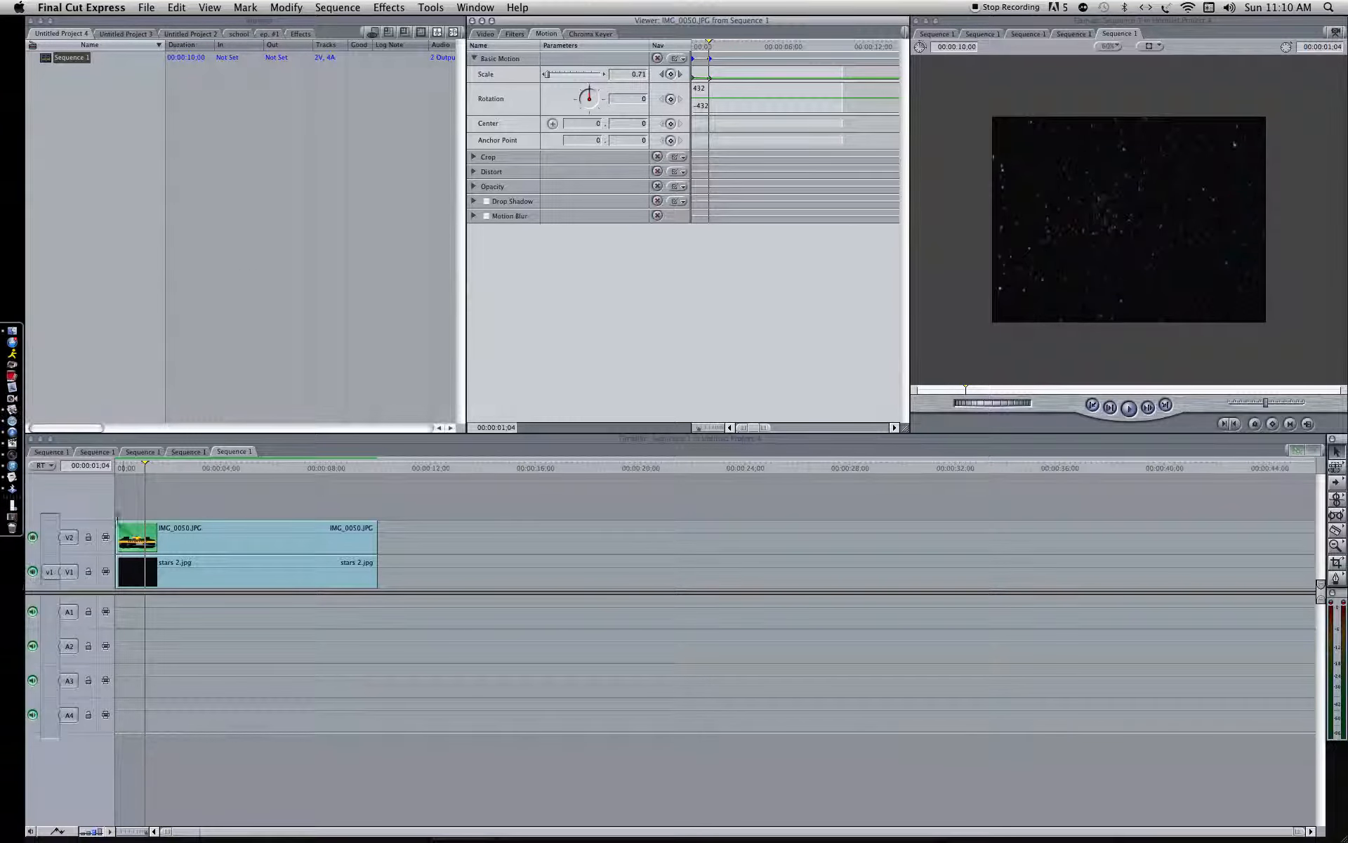
click(105, 469)
key(Home)
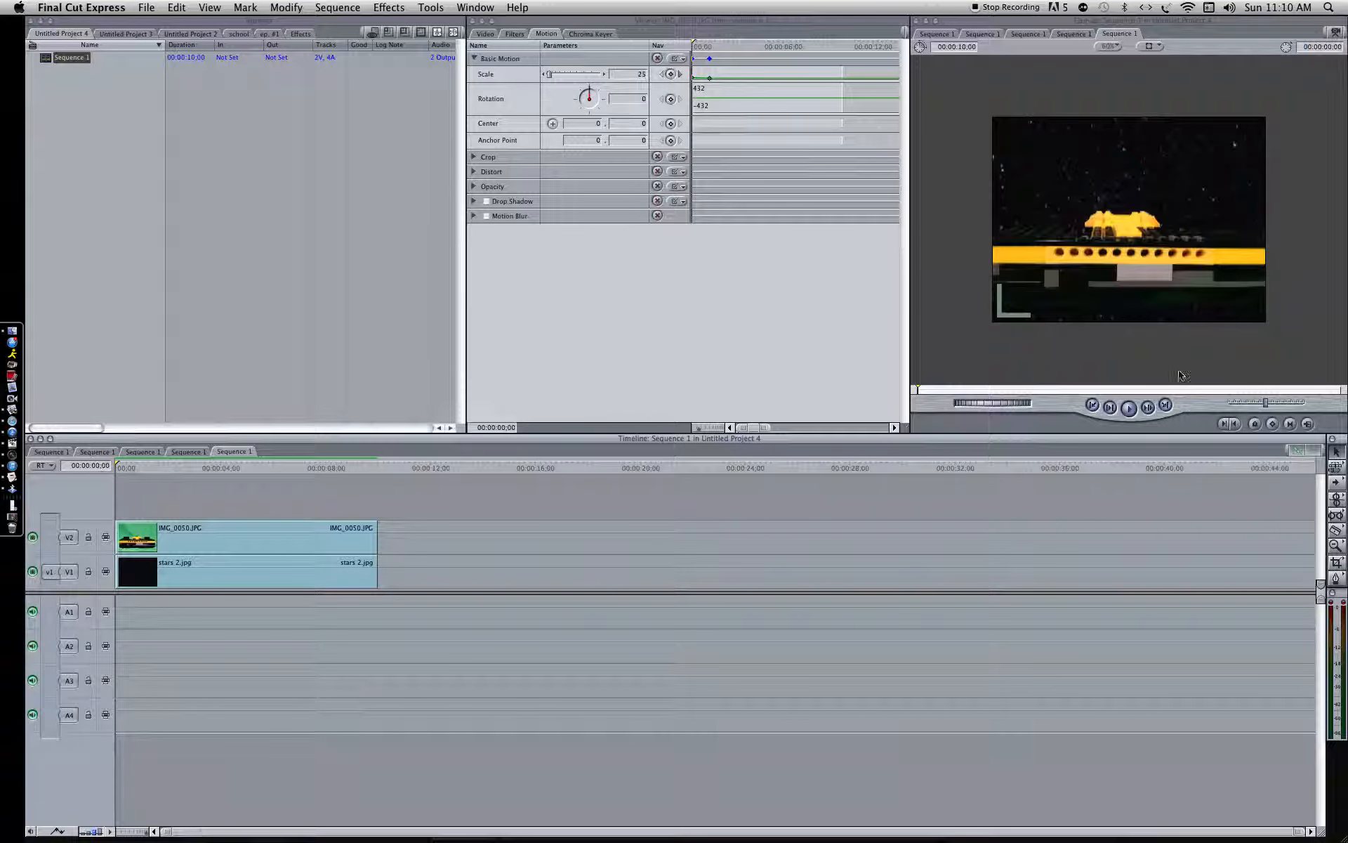
click(1129, 408)
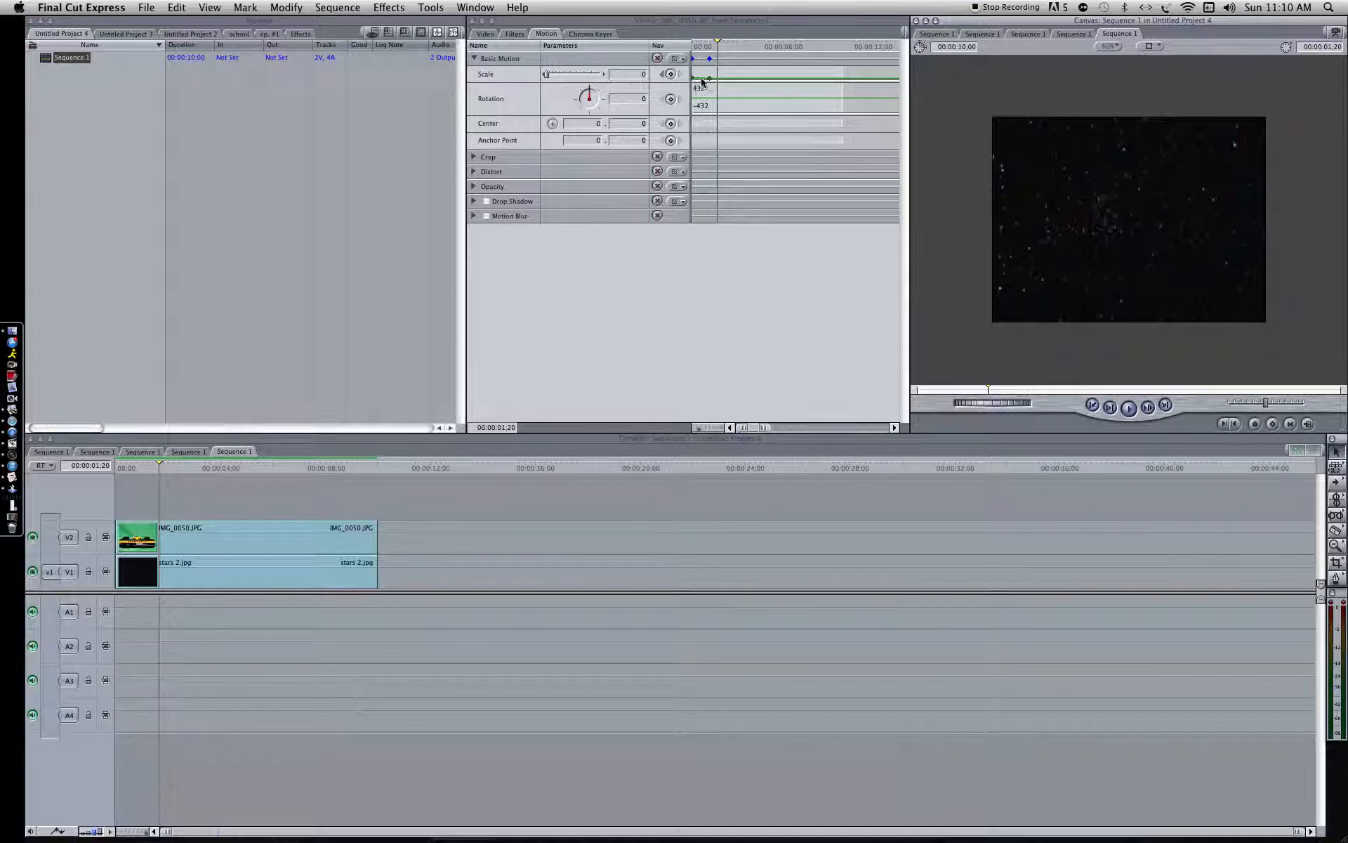
- Delete the ship and starfield clips from the sequence
drag(412, 535, 279, 563)
key(Delete)
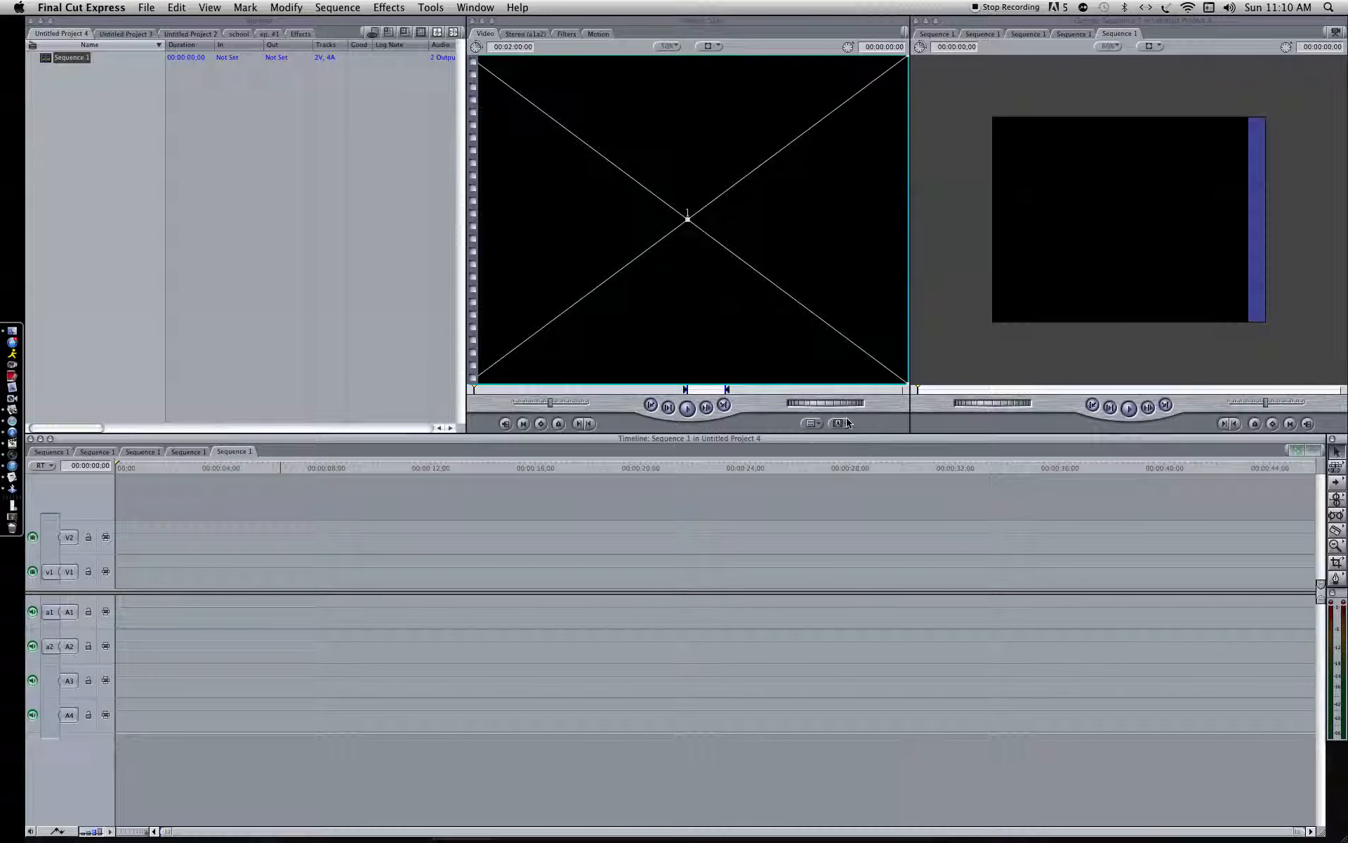
- Load the Cellular render generator into the viewer and preview its motion
click(839, 423)
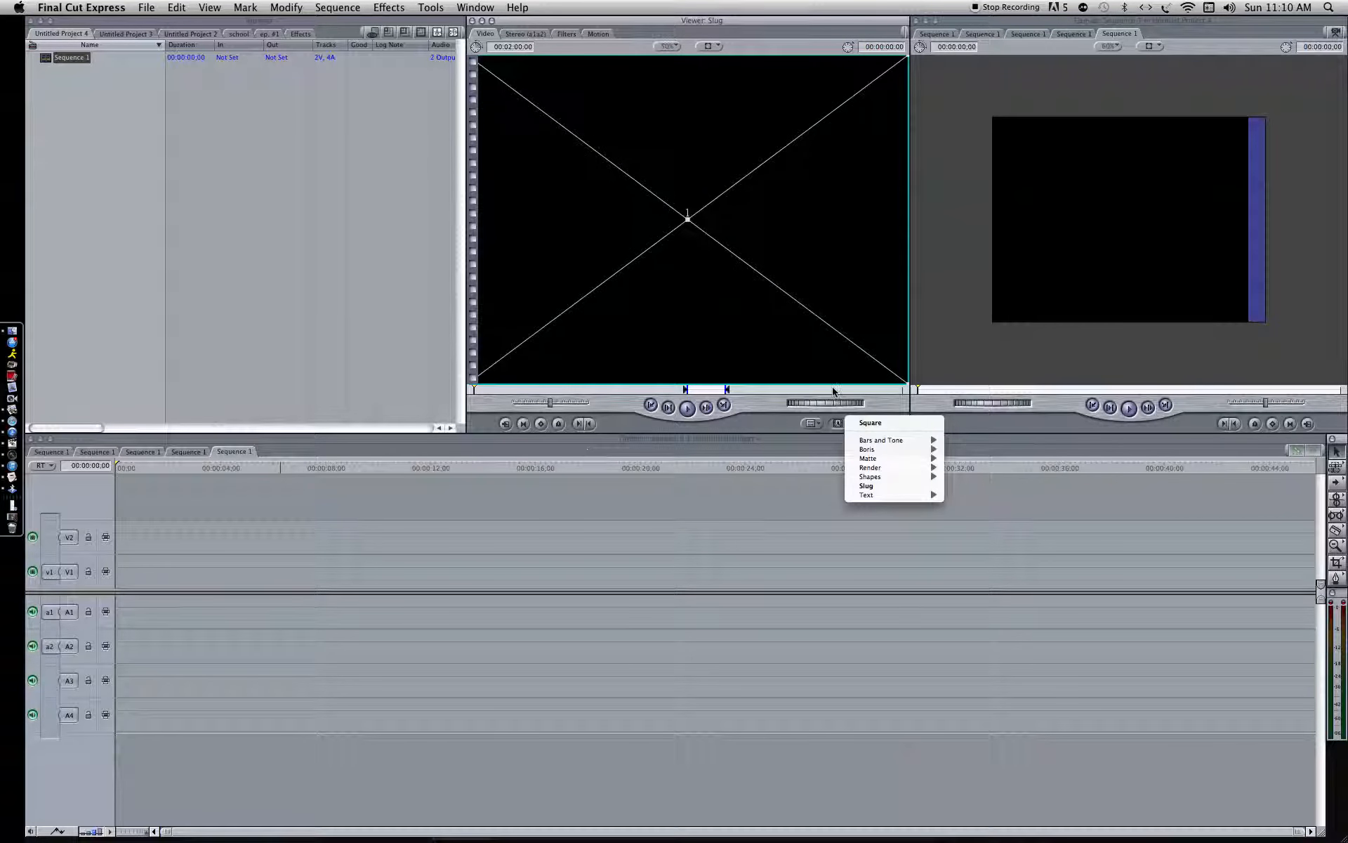
click(792, 372)
click(839, 423)
click(797, 461)
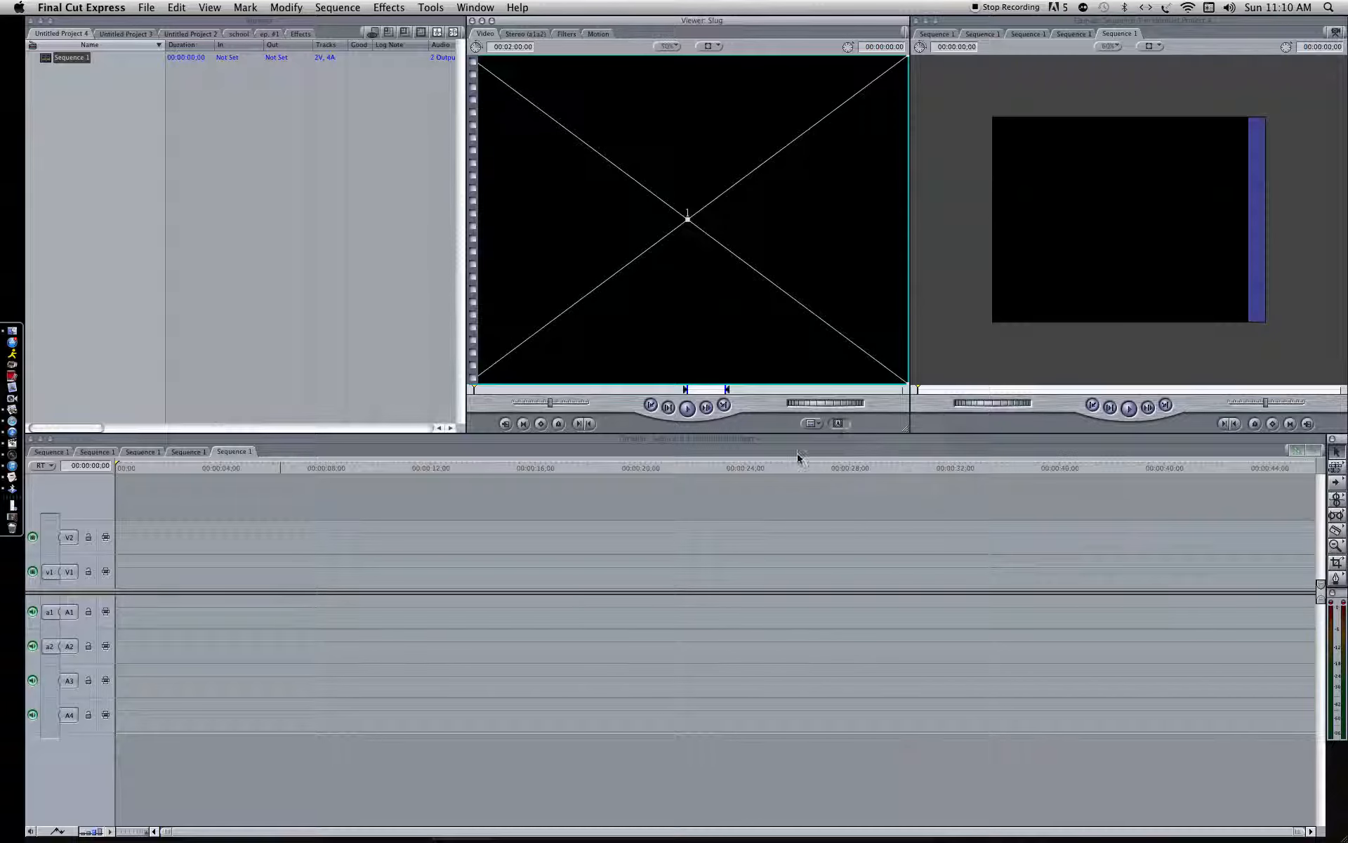
click(837, 424)
mouse_move(875, 469)
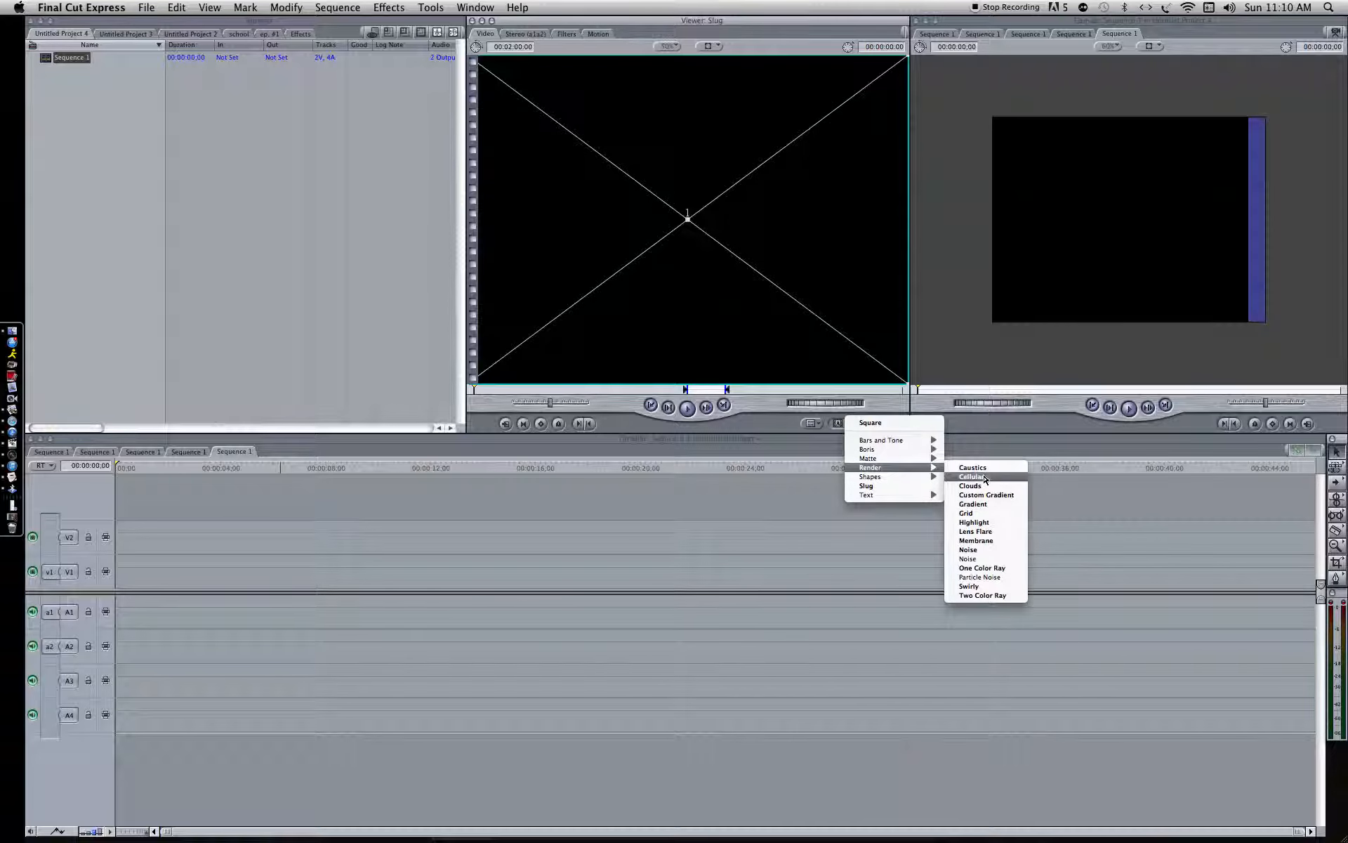
click(986, 477)
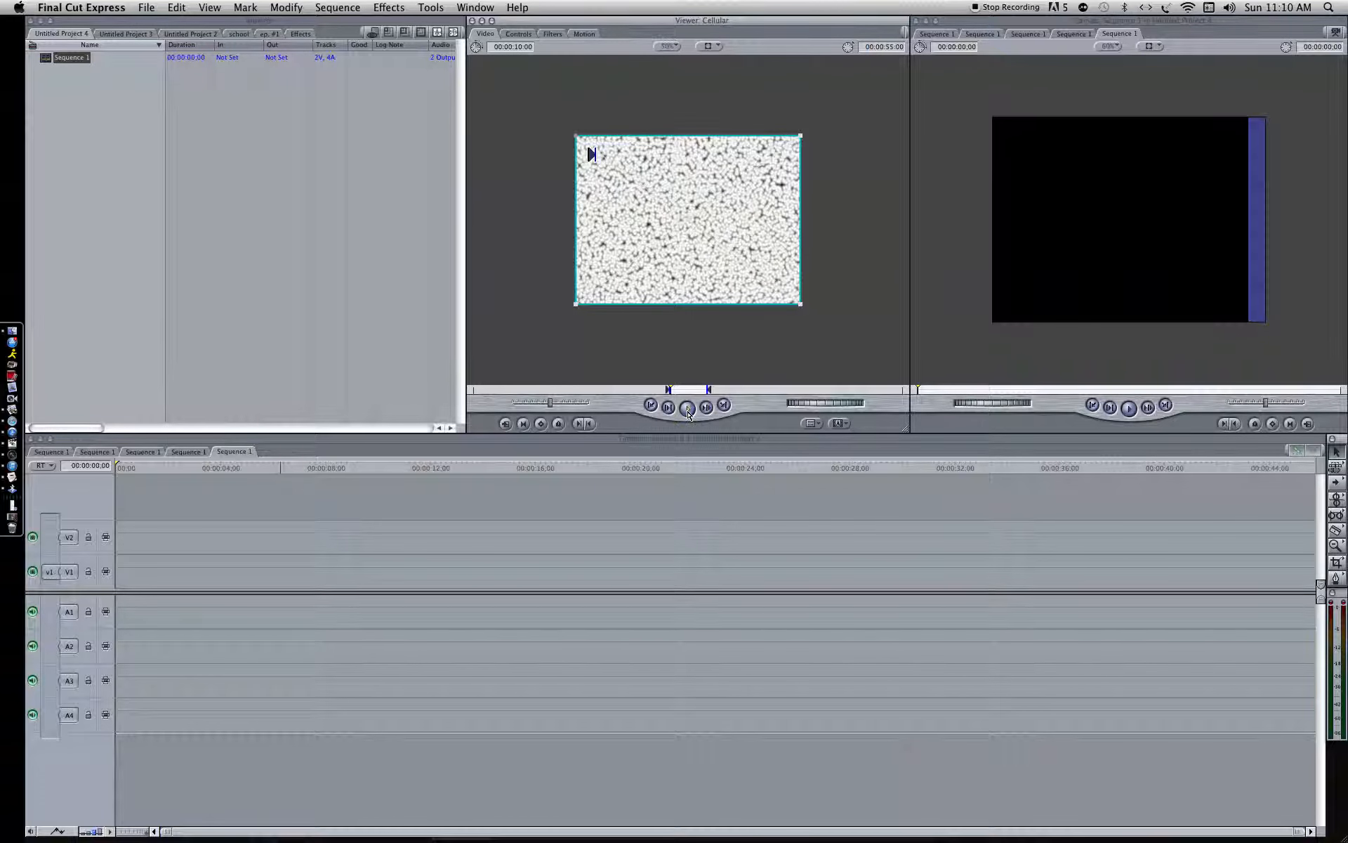
click(687, 409)
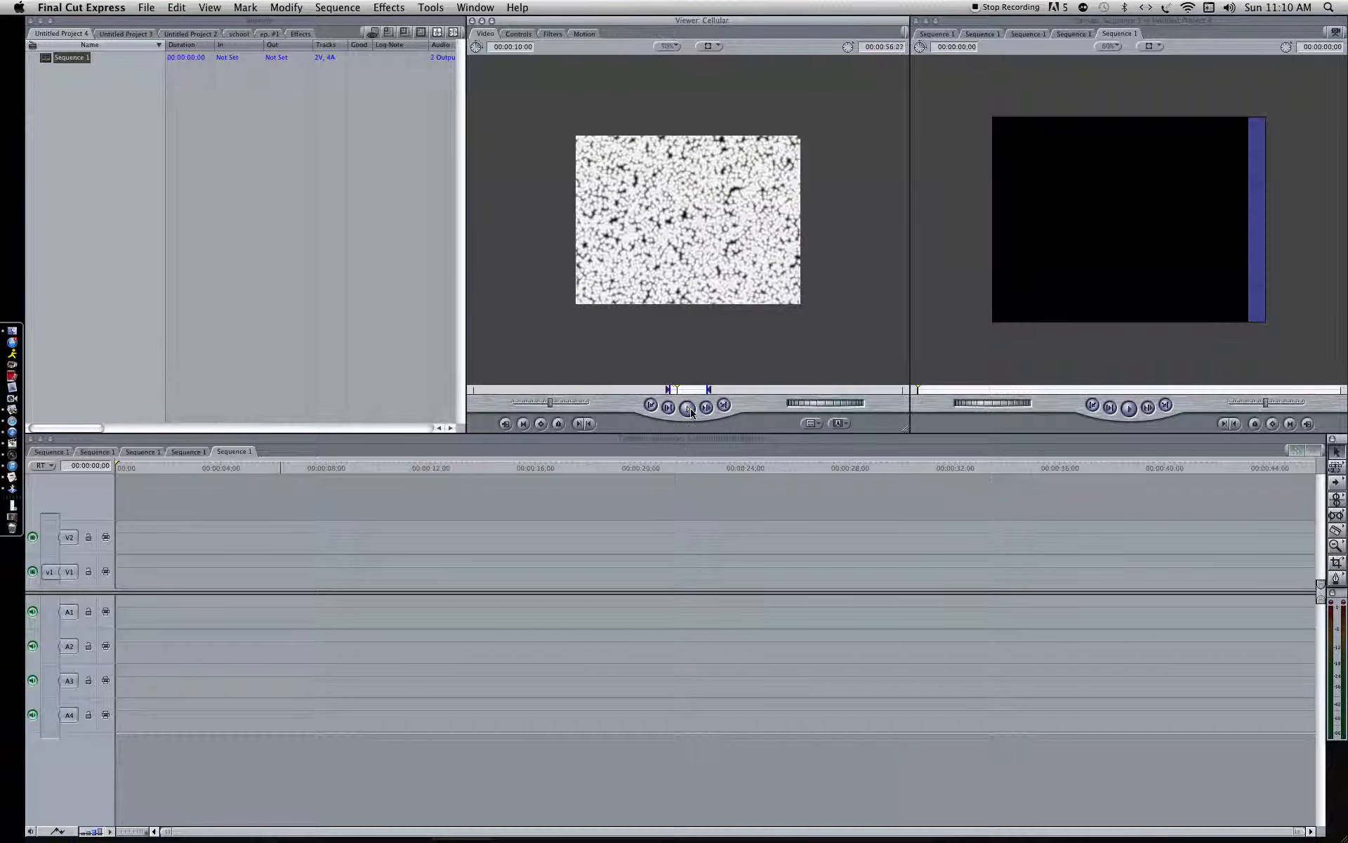
click(689, 409)
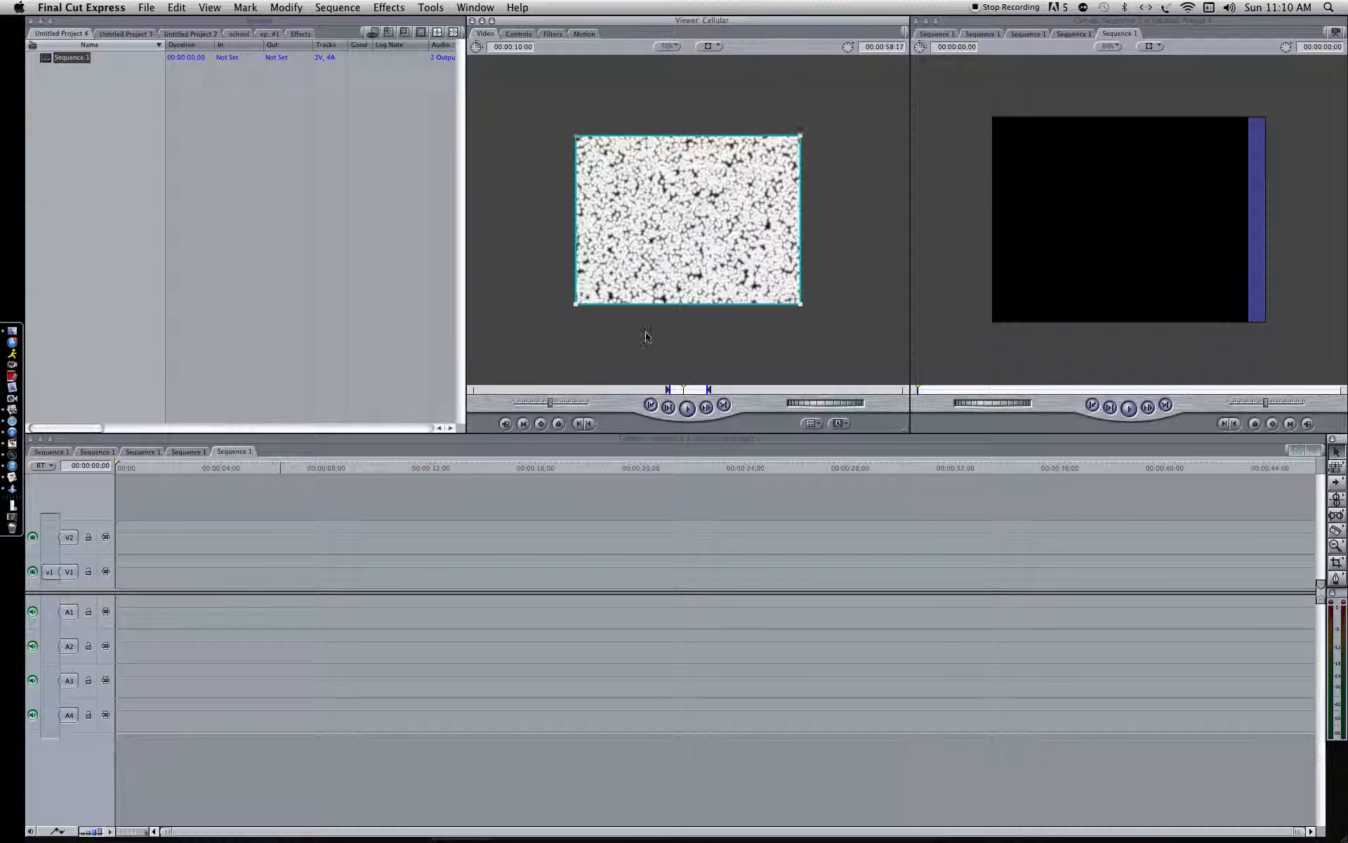
- Reverse the Cellular generator's gradient by making its start colour black and its end colour white
click(517, 35)
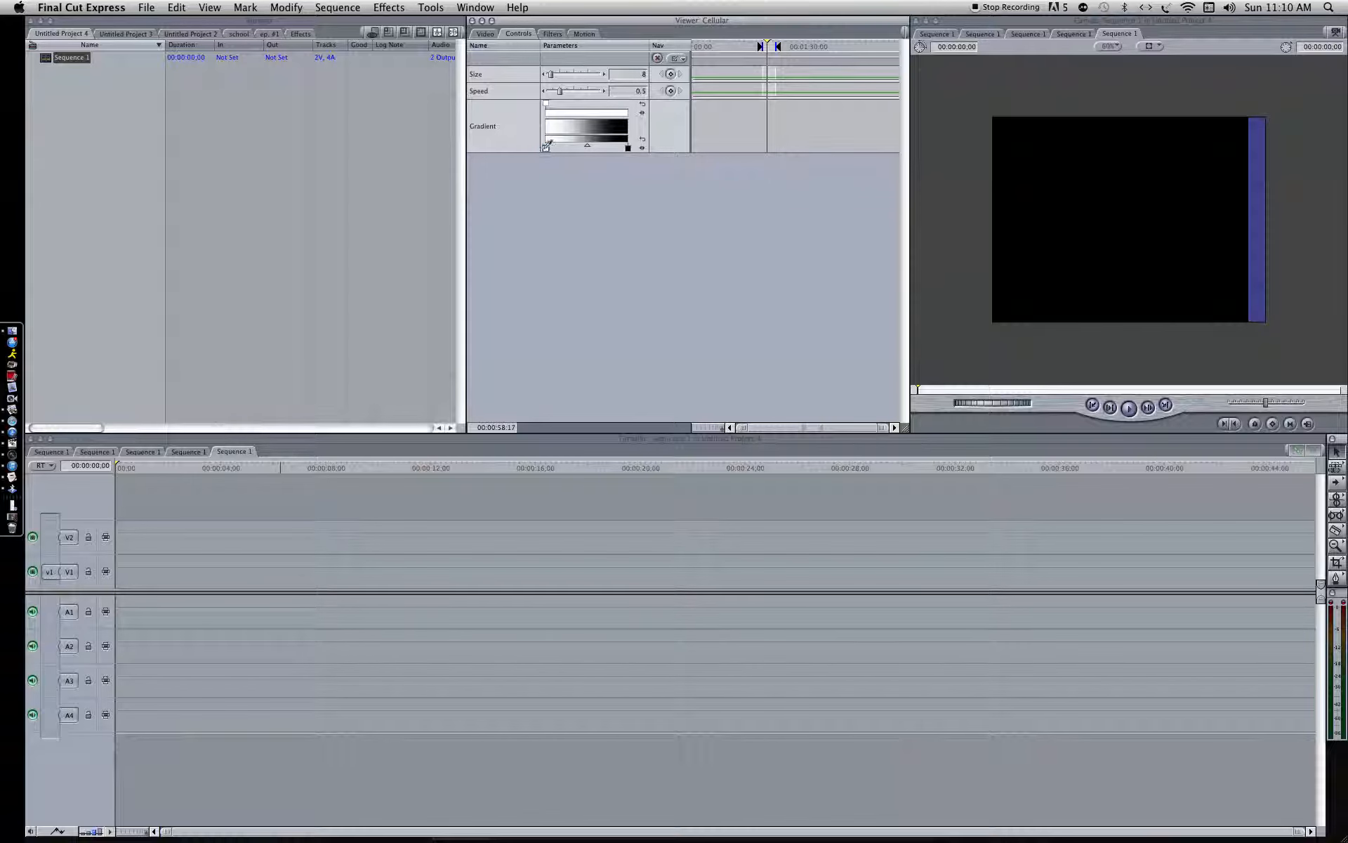
drag(545, 148, 557, 92)
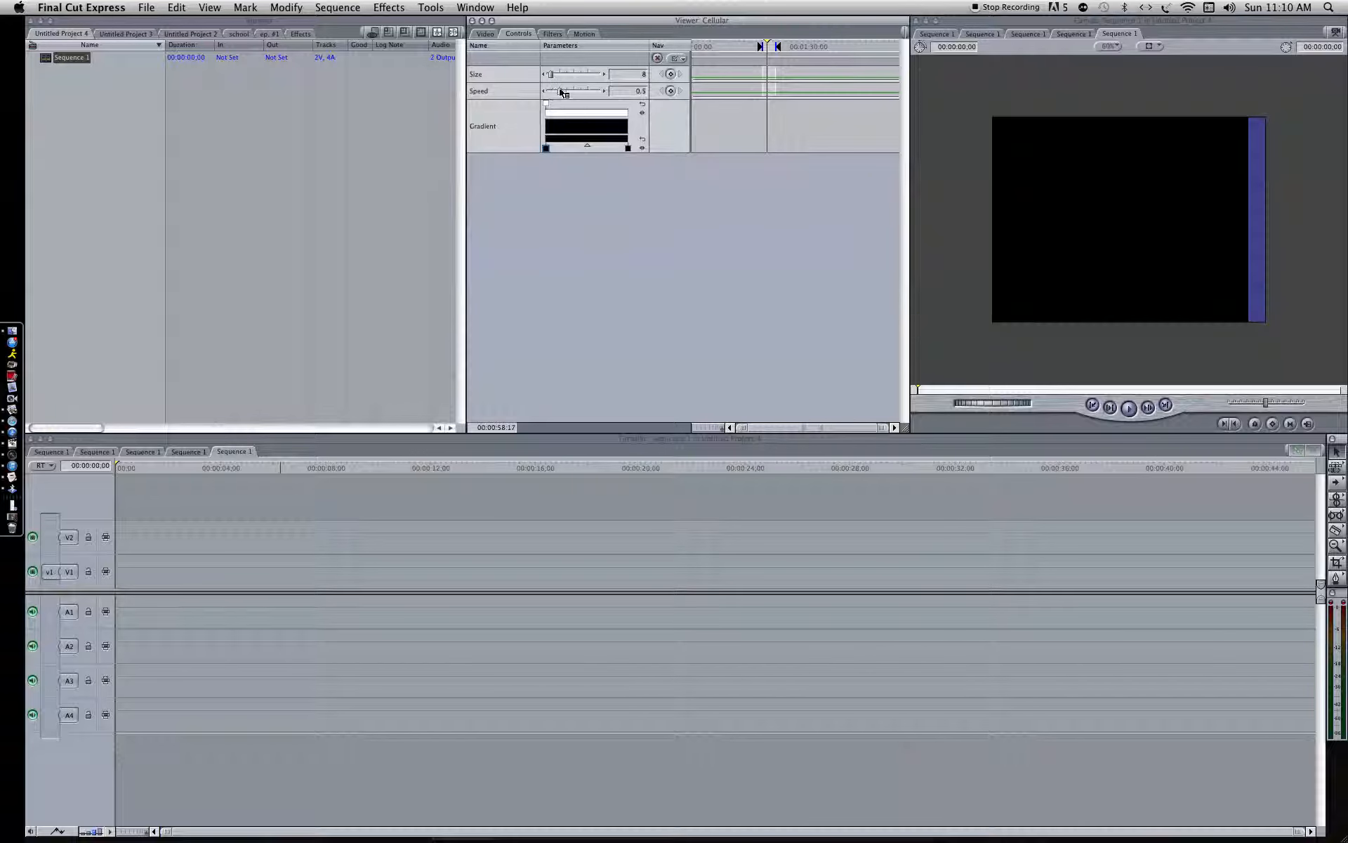
drag(629, 149, 638, 181)
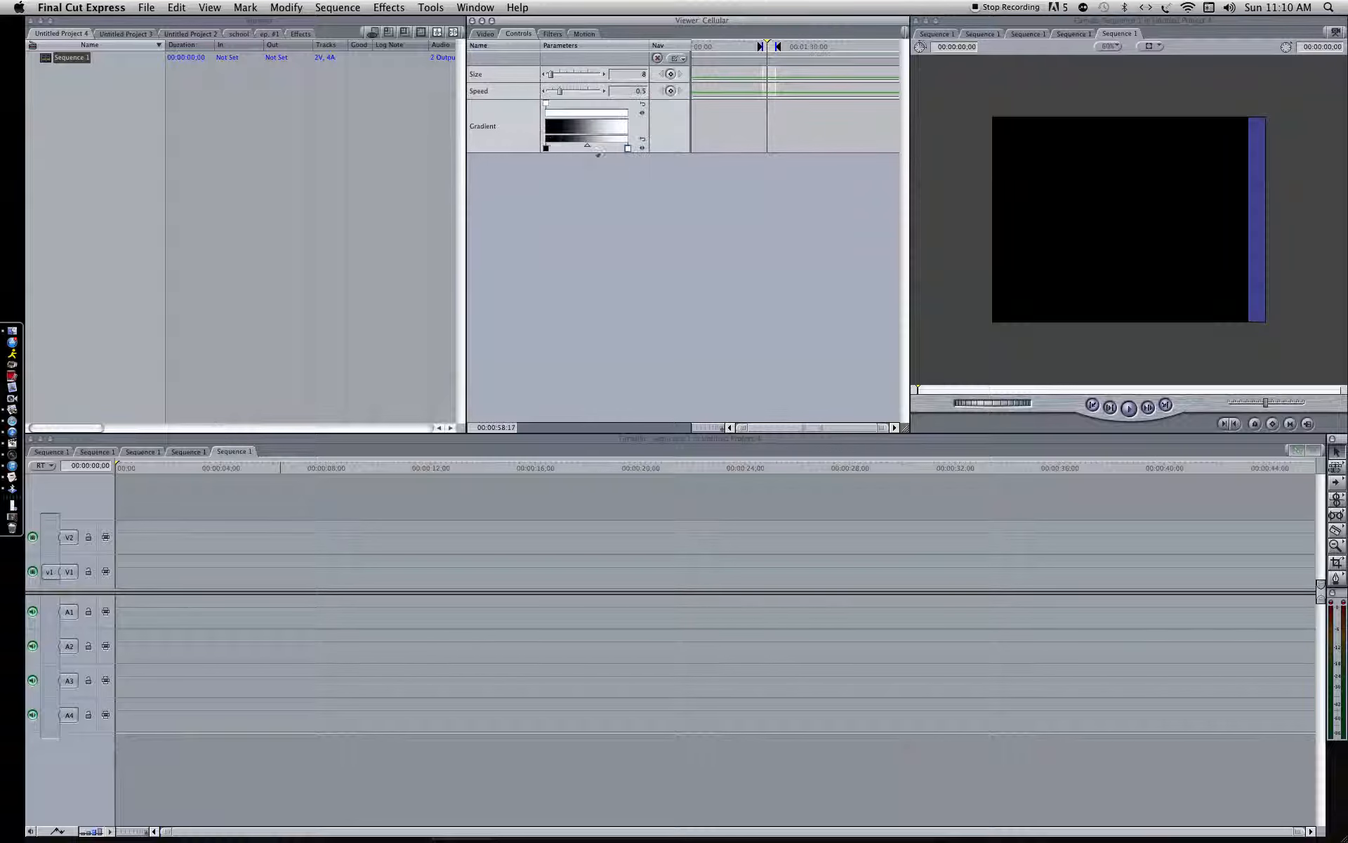
drag(547, 142, 531, 178)
drag(496, 82, 550, 90)
click(482, 36)
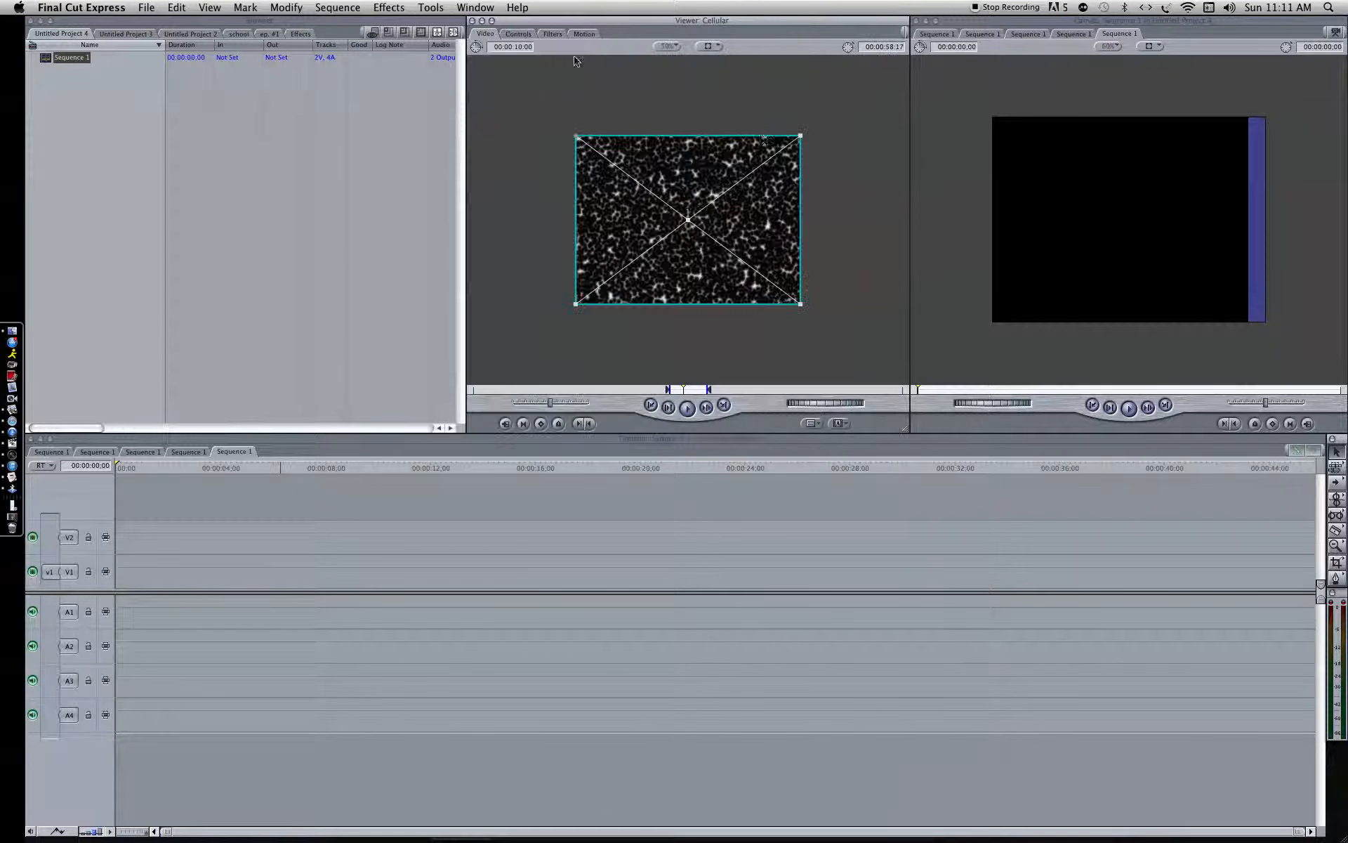
- Preview the recoloured Cellular clip and return the viewer's playhead to the in point
click(688, 409)
click(690, 413)
click(675, 390)
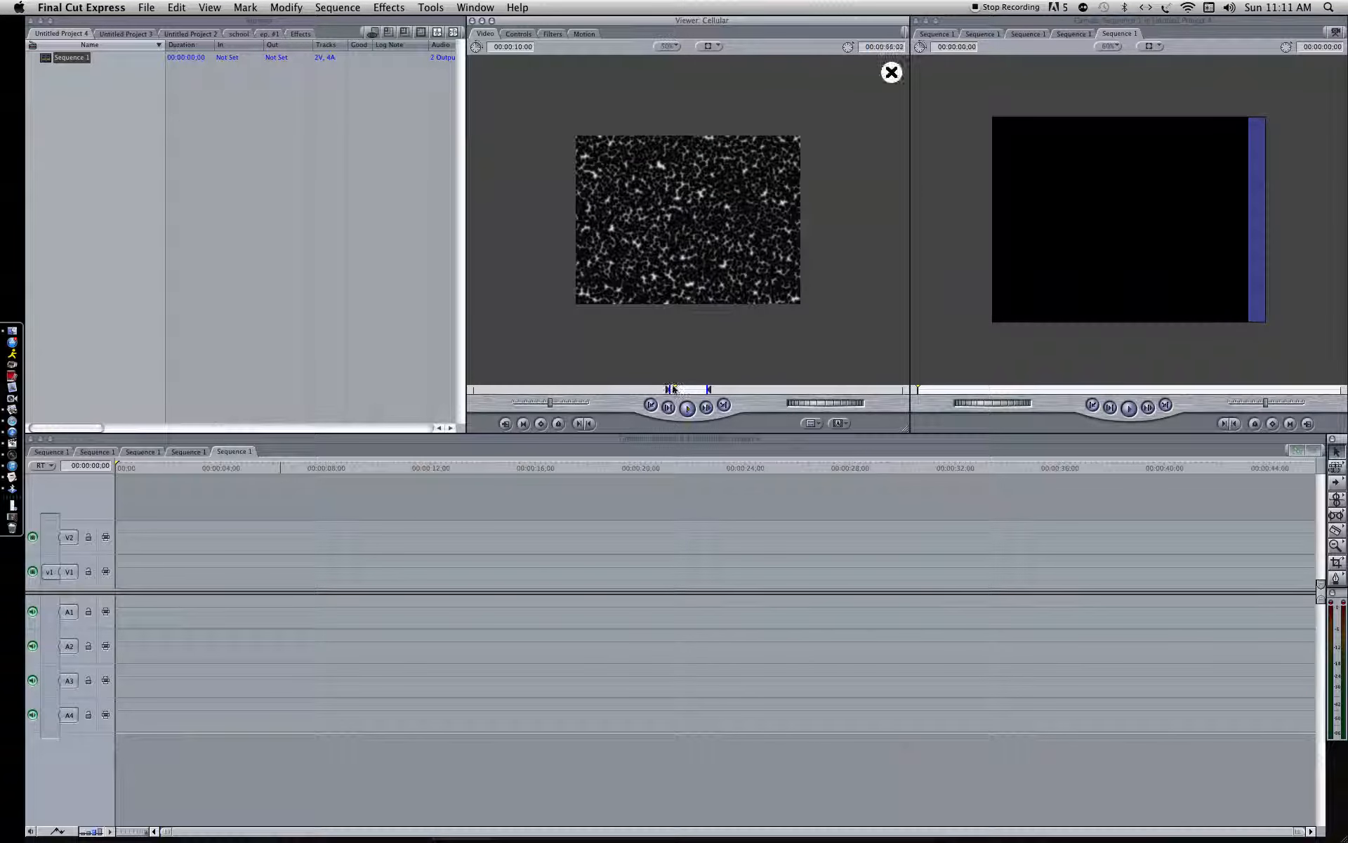
drag(673, 388, 669, 388)
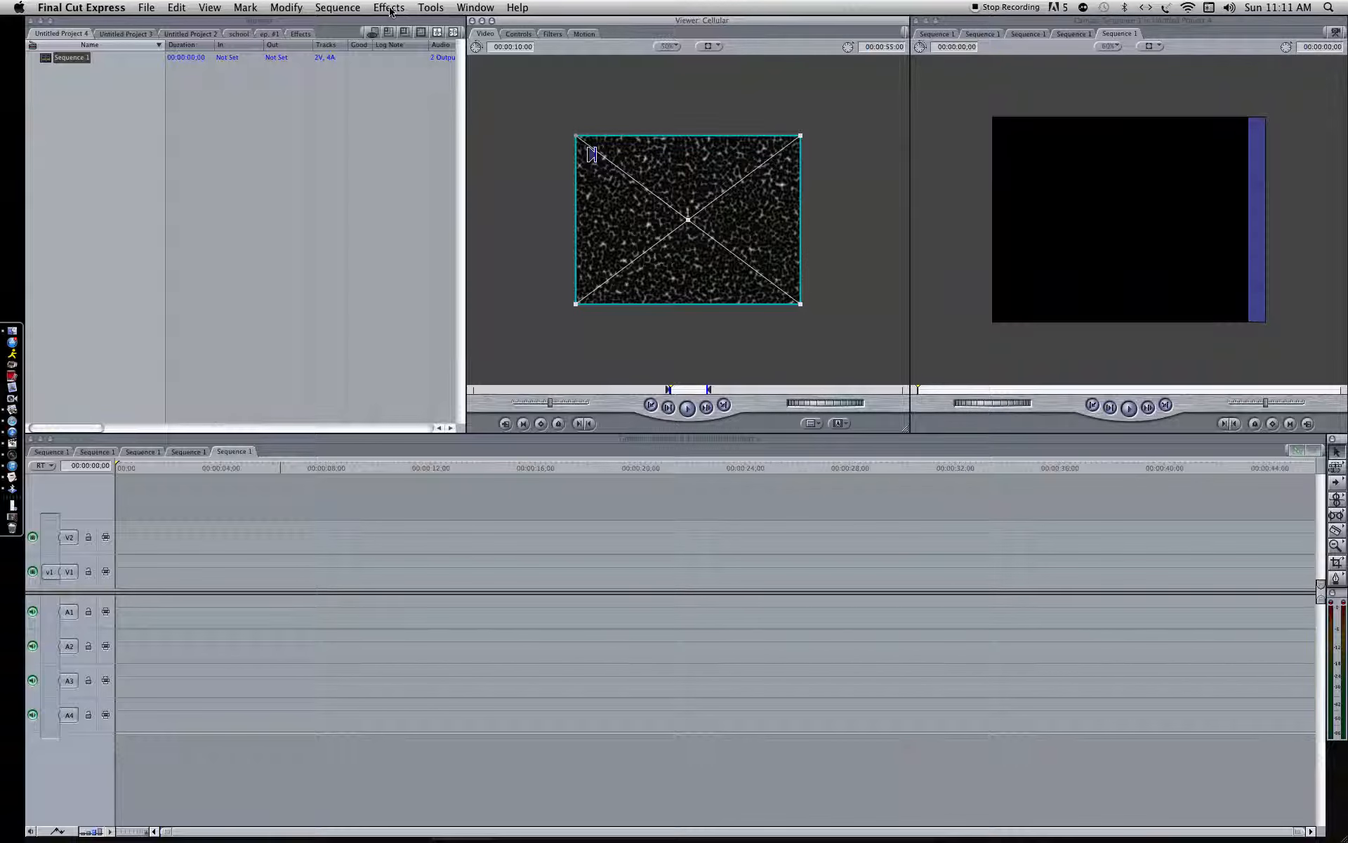
- Apply the Slit Scan stylize filter to the Cellular clip and preview the effect
click(386, 8)
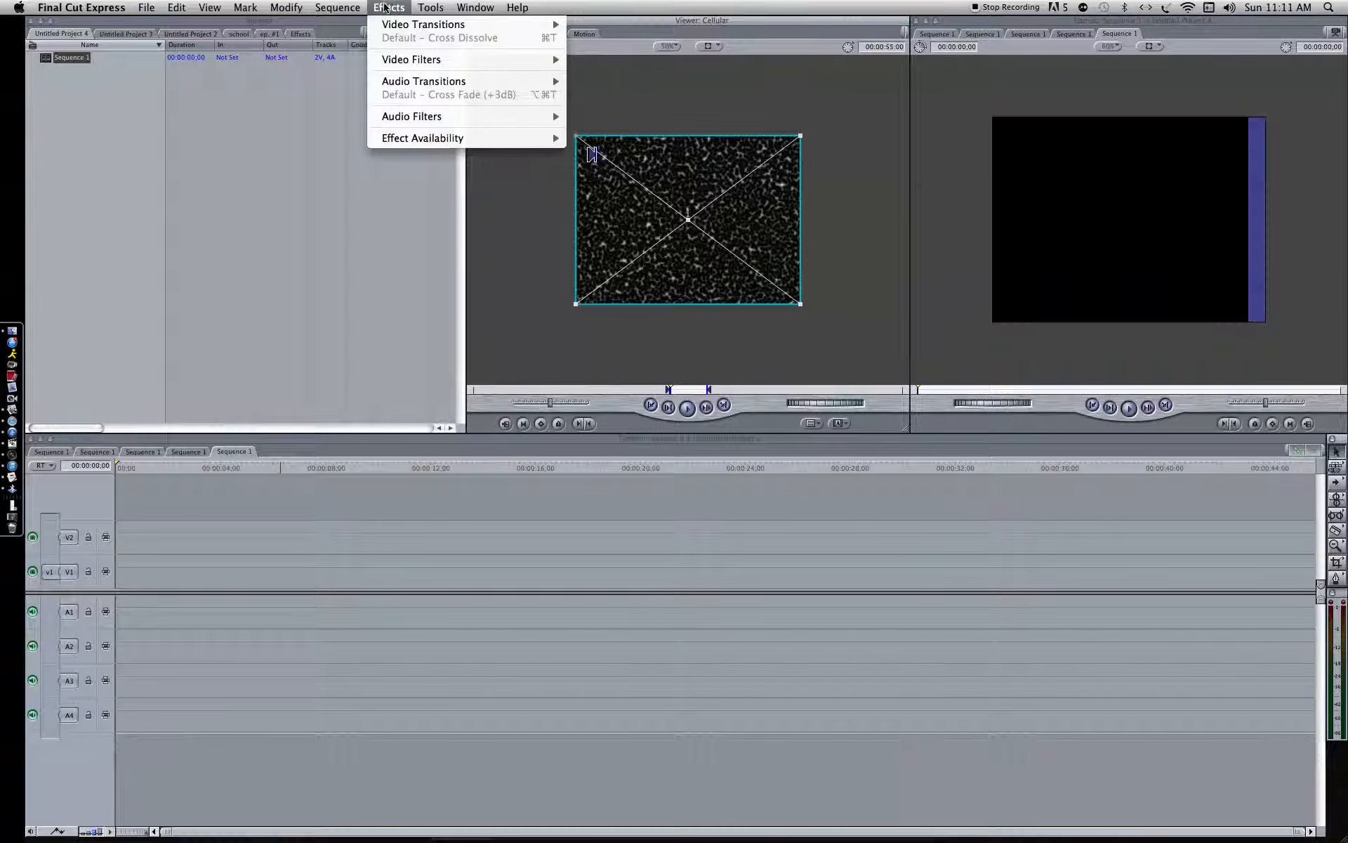
mouse_move(414, 59)
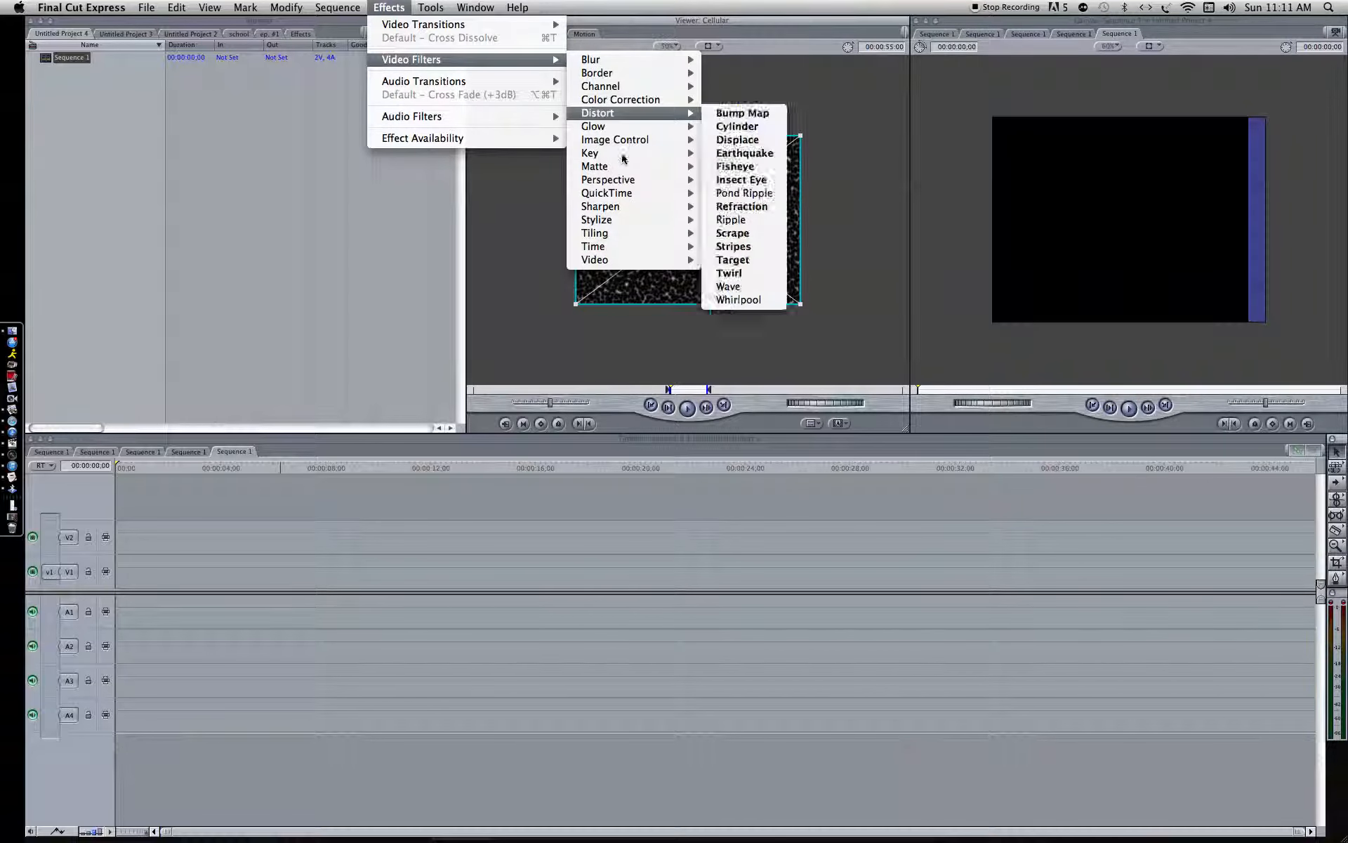
mouse_move(646, 222)
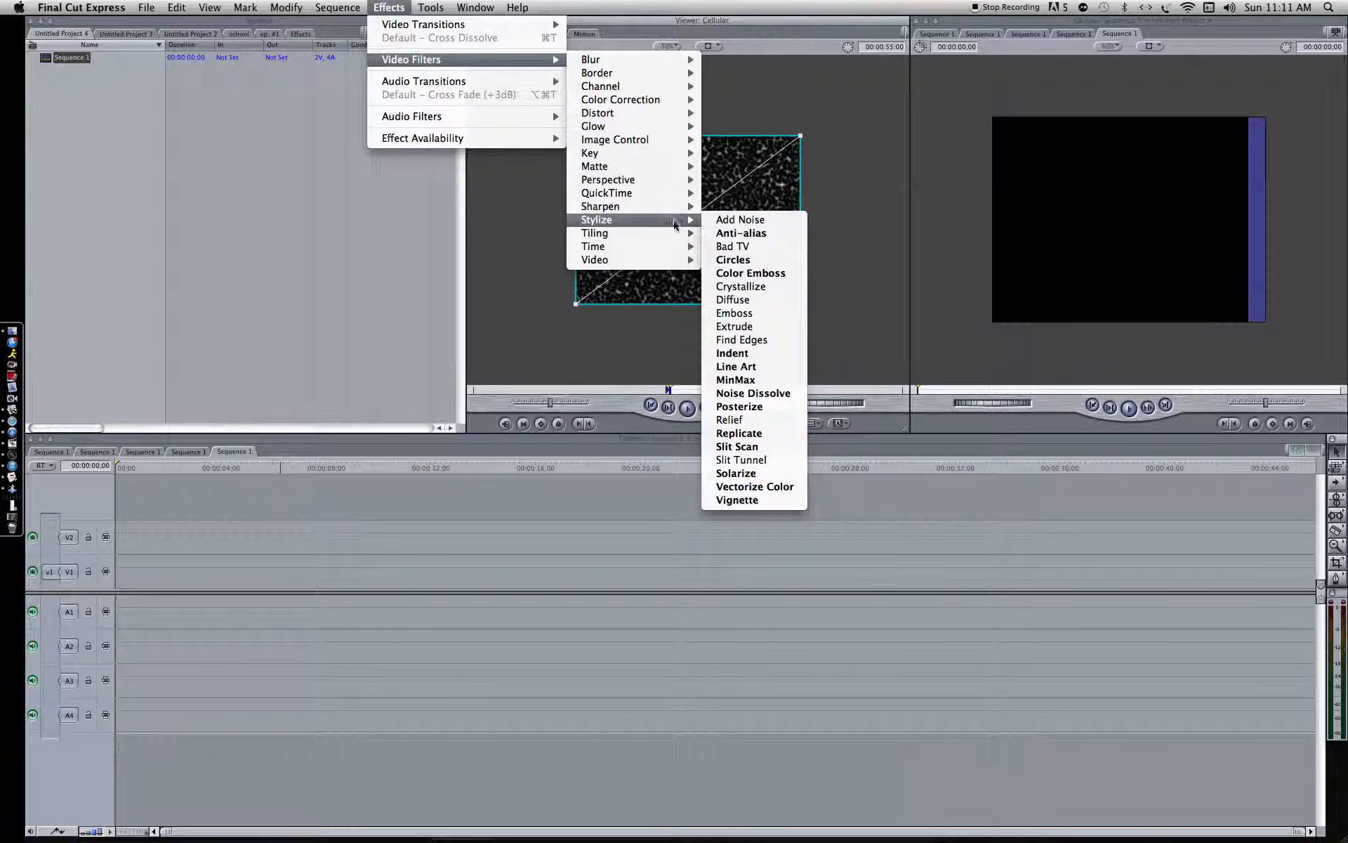
click(744, 447)
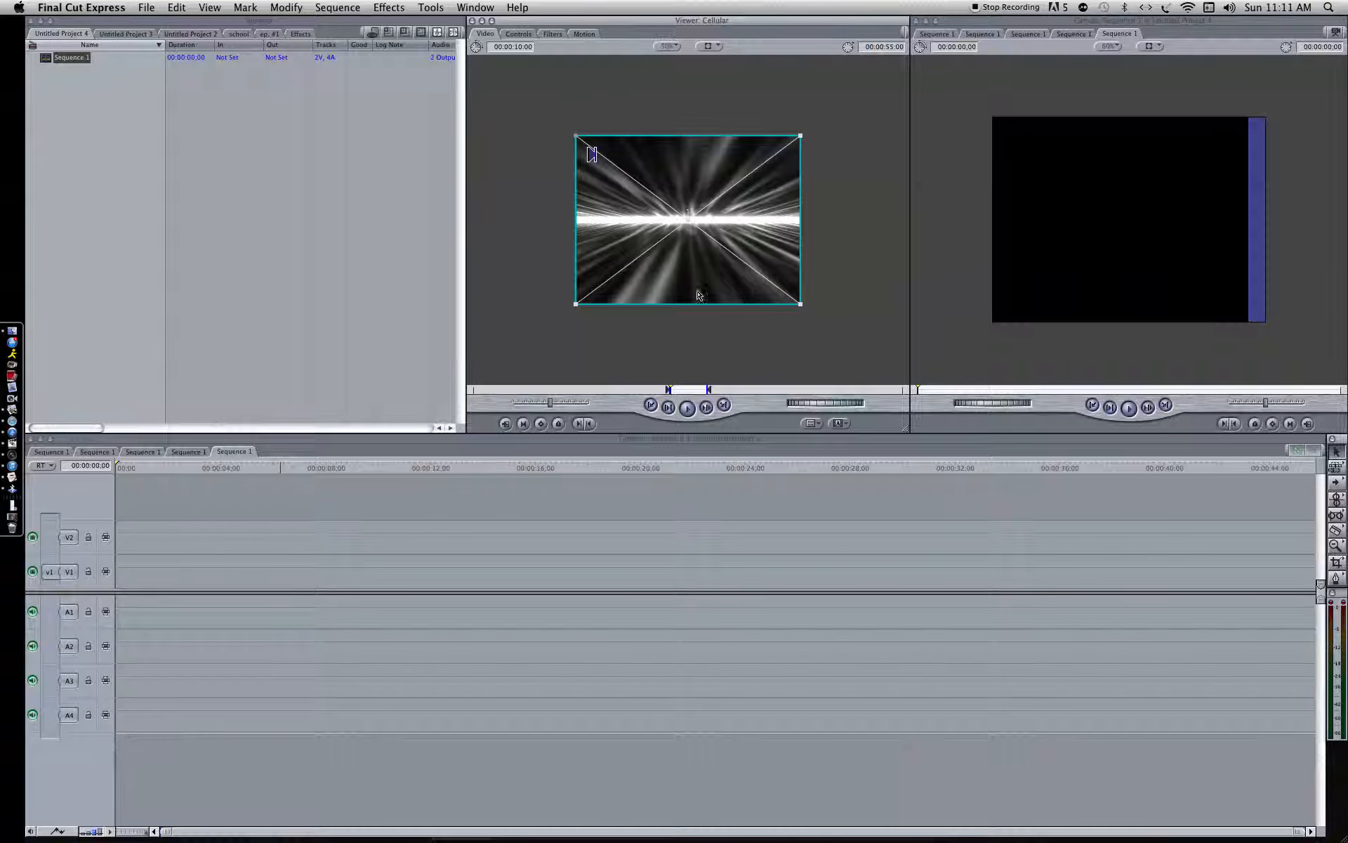
click(688, 409)
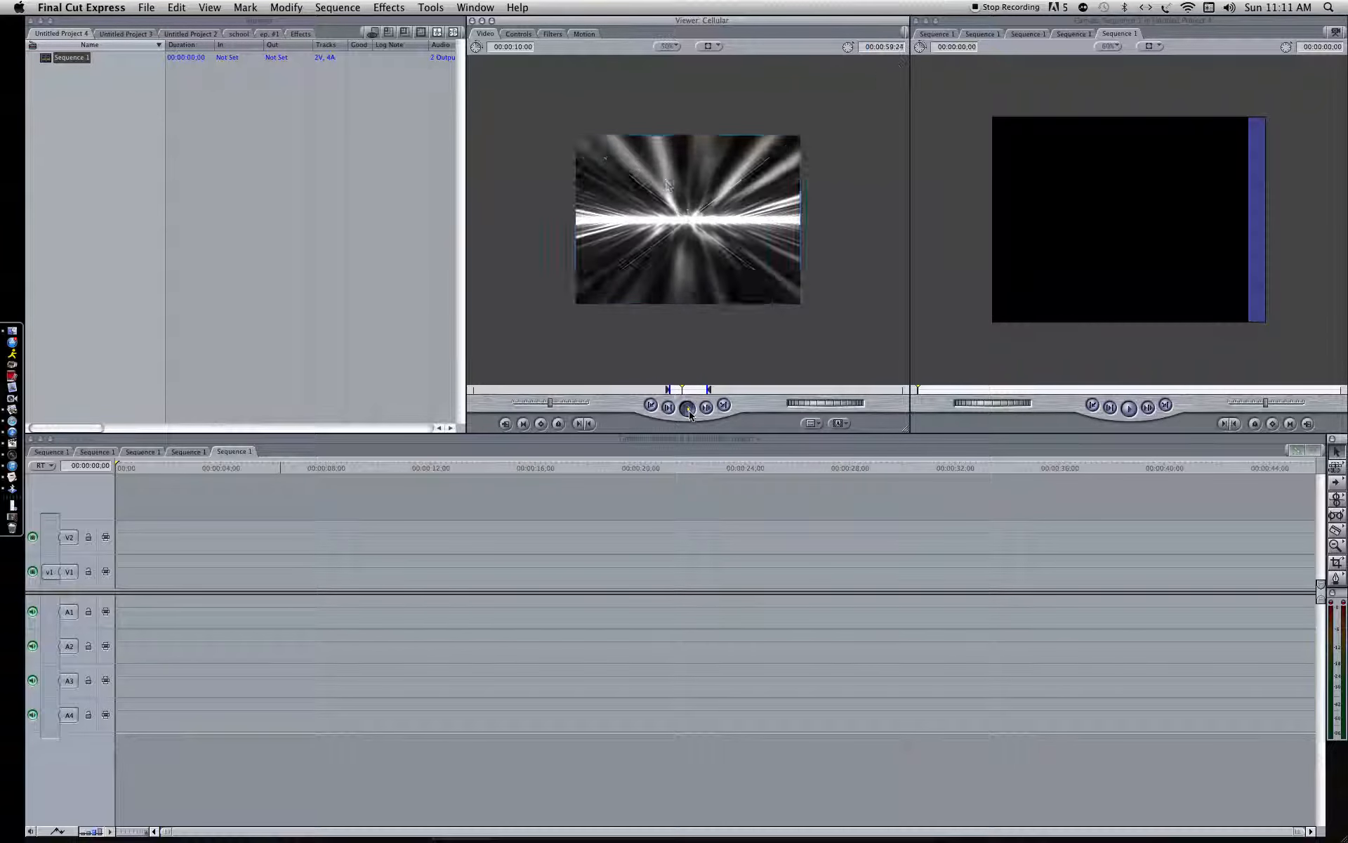
- Set the Slit Scan filter's Perspective to 0.82
click(528, 36)
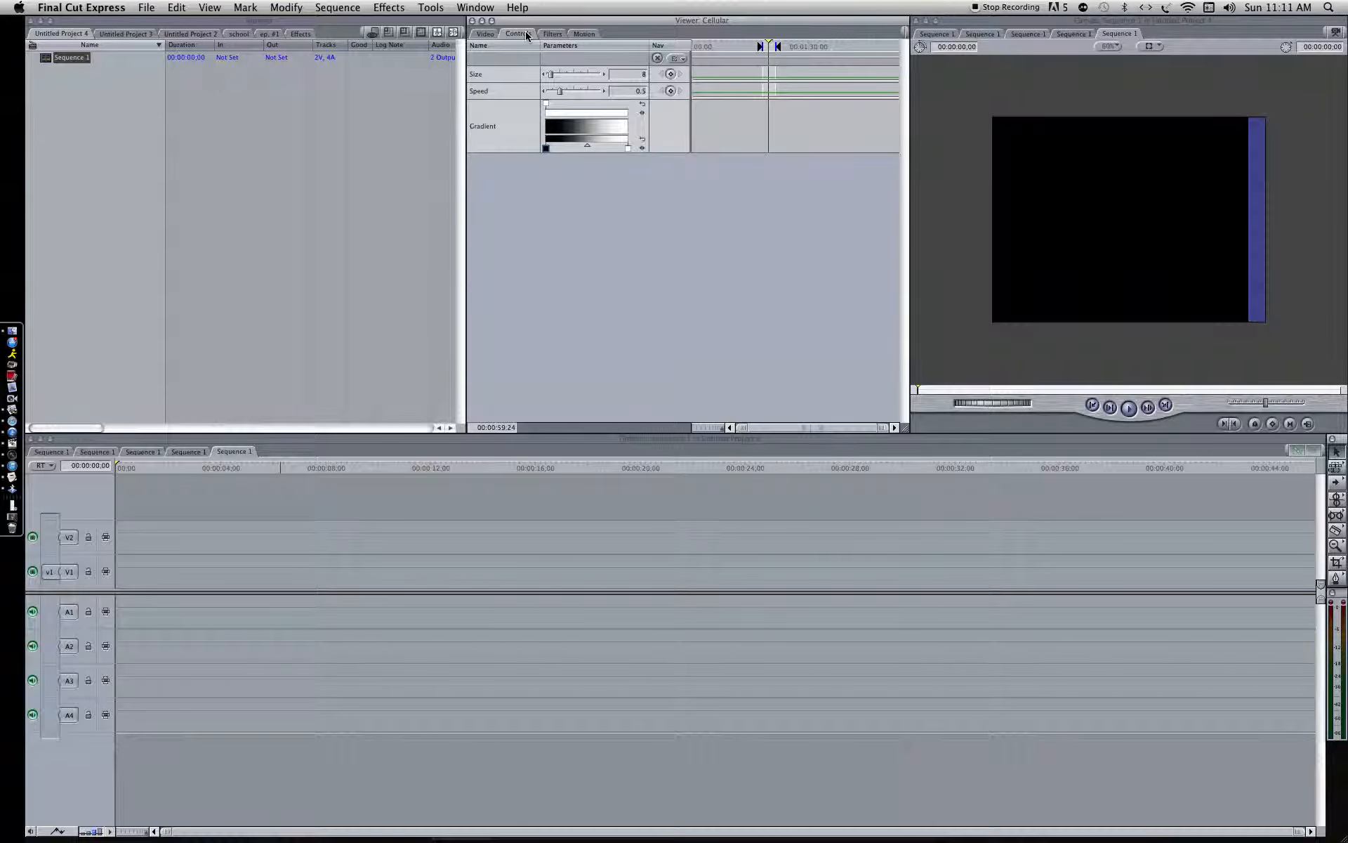
click(553, 33)
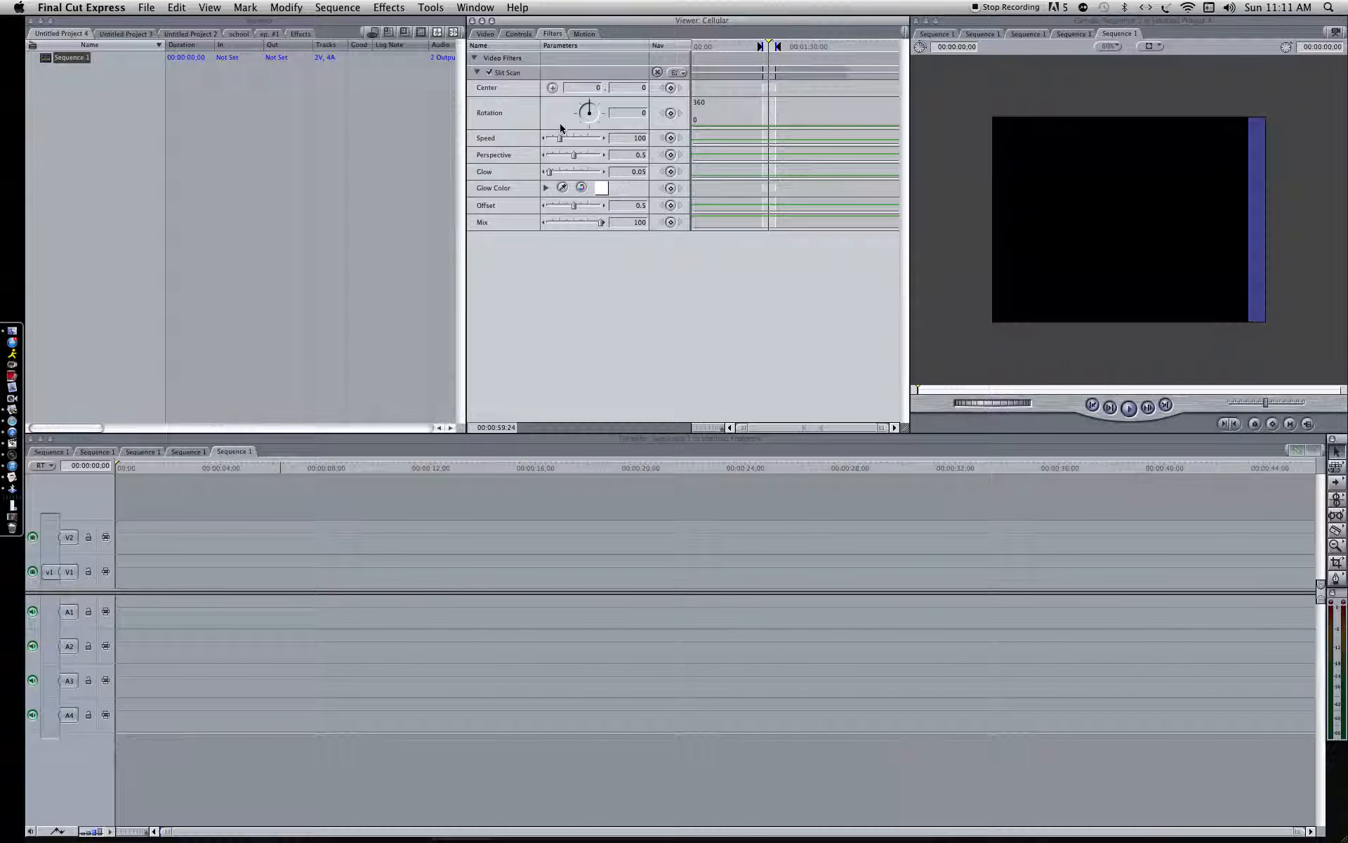
drag(573, 156, 617, 156)
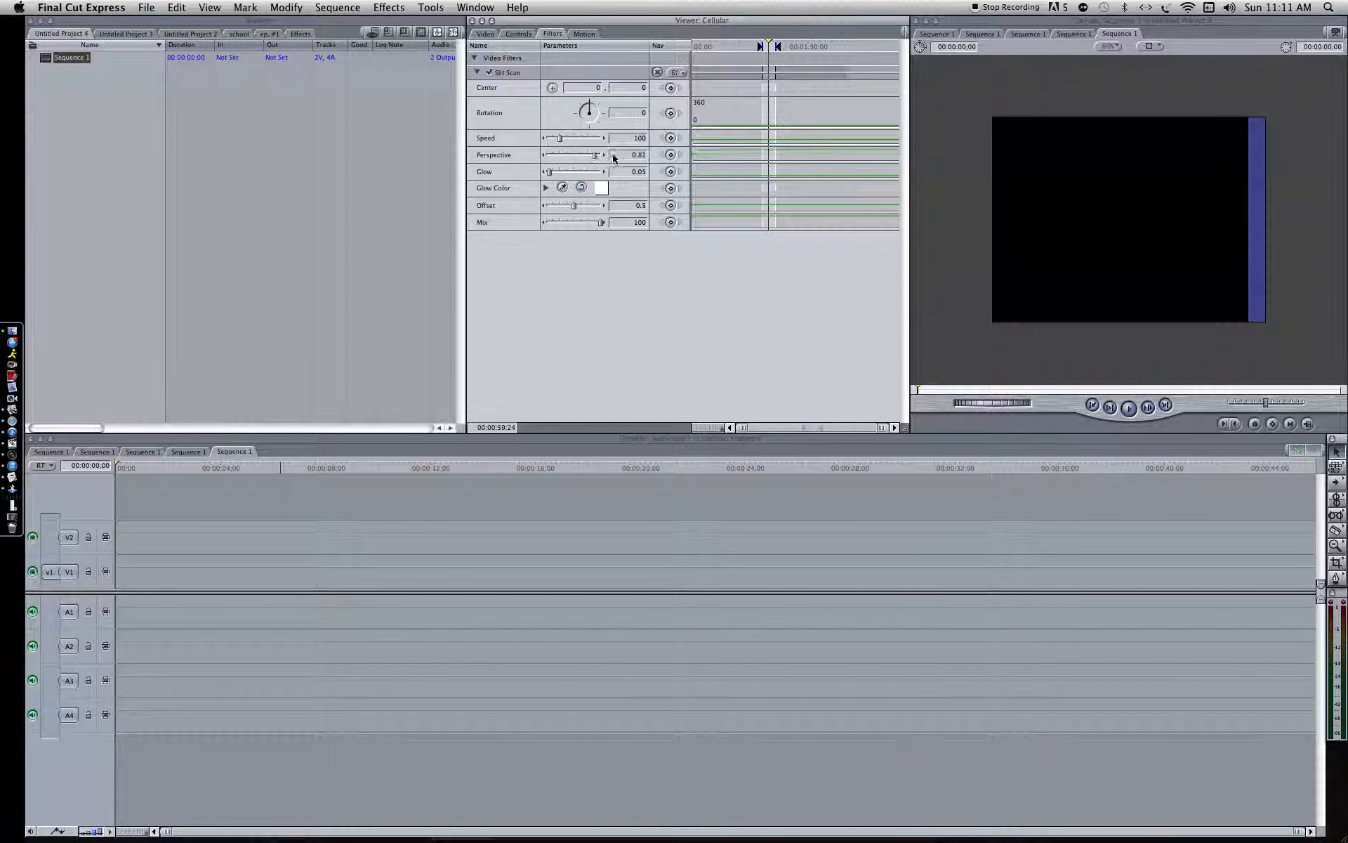
- Play the Cellular clip in the viewer to check the adjusted Slit Scan perspective
click(485, 34)
click(688, 409)
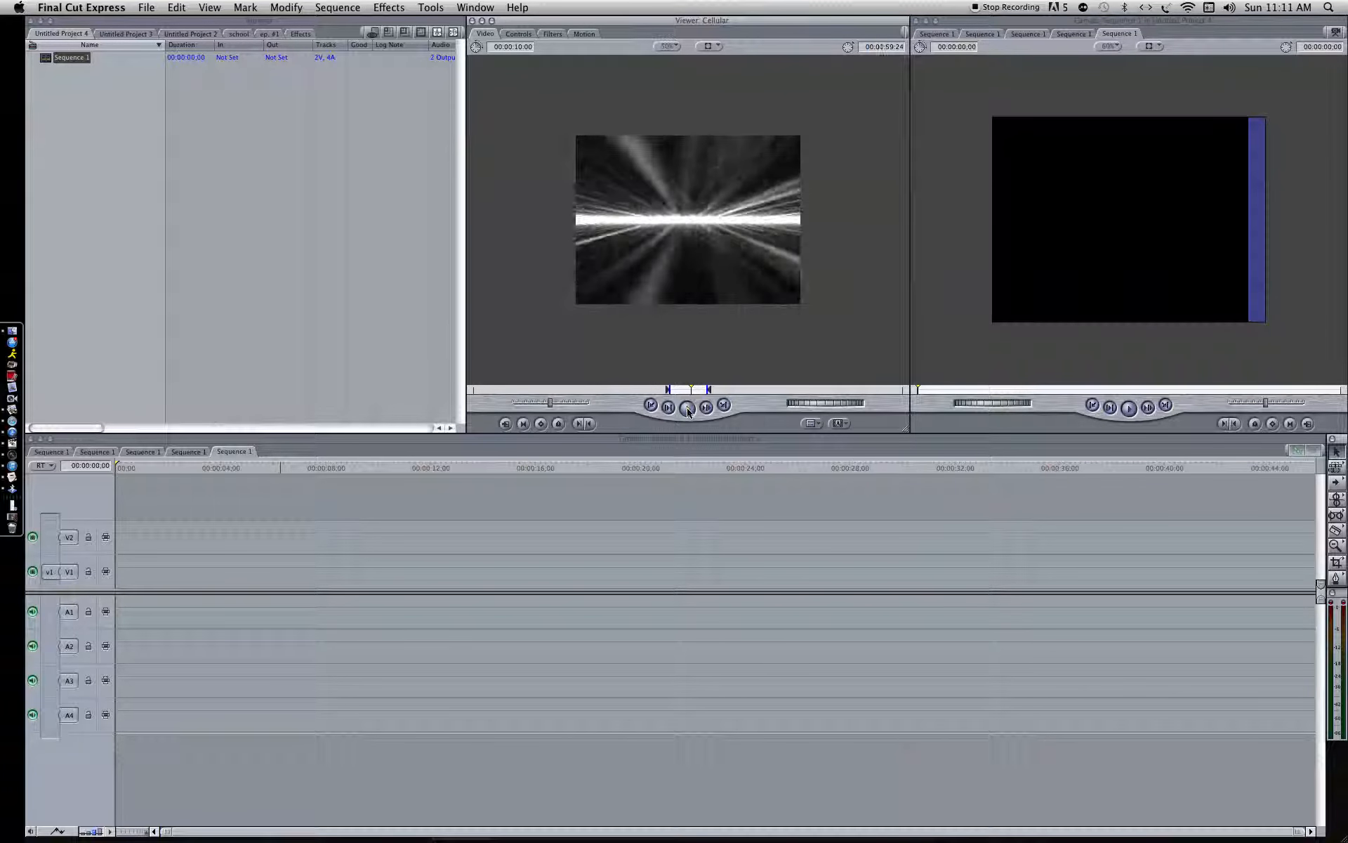
click(687, 409)
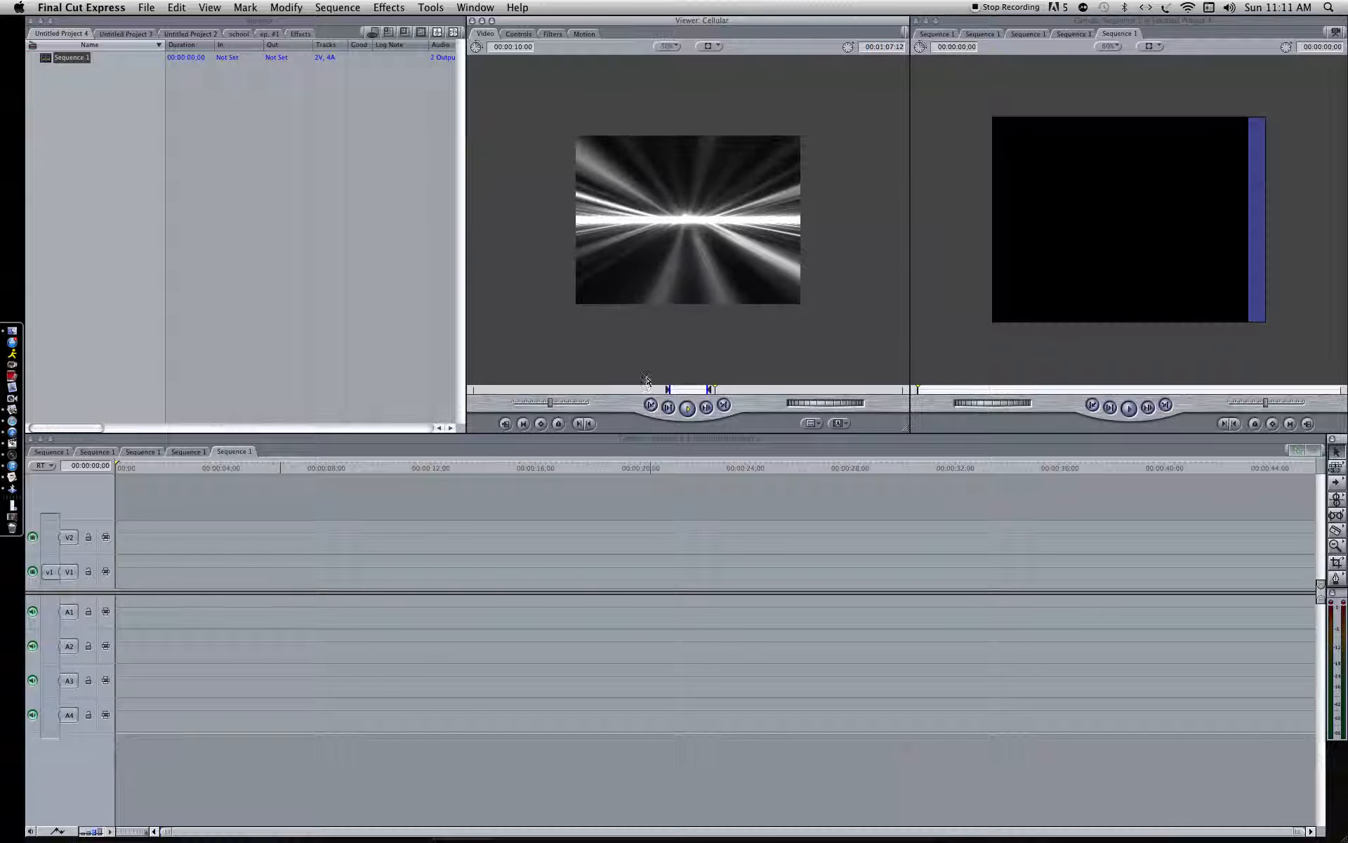
key(space)
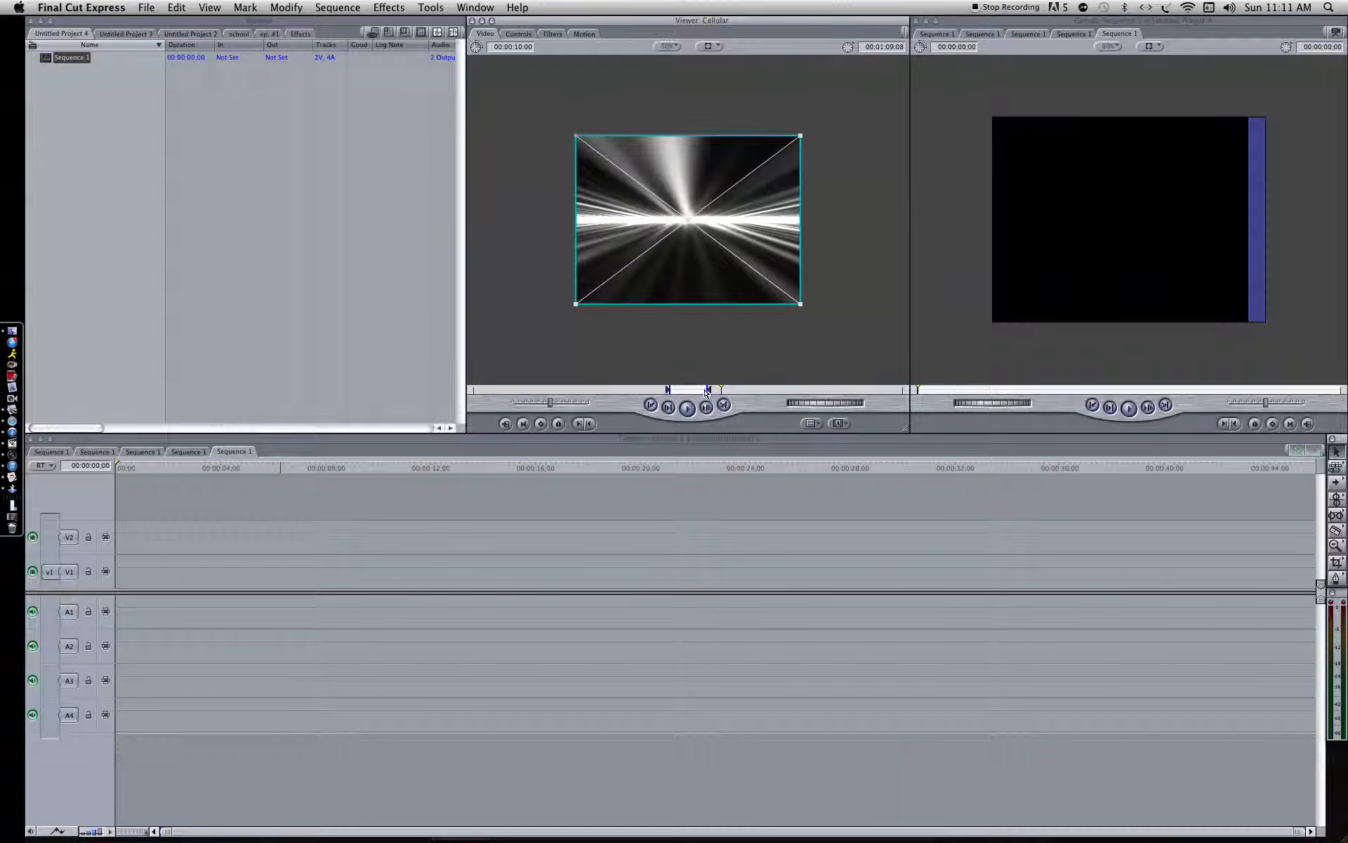
click(687, 410)
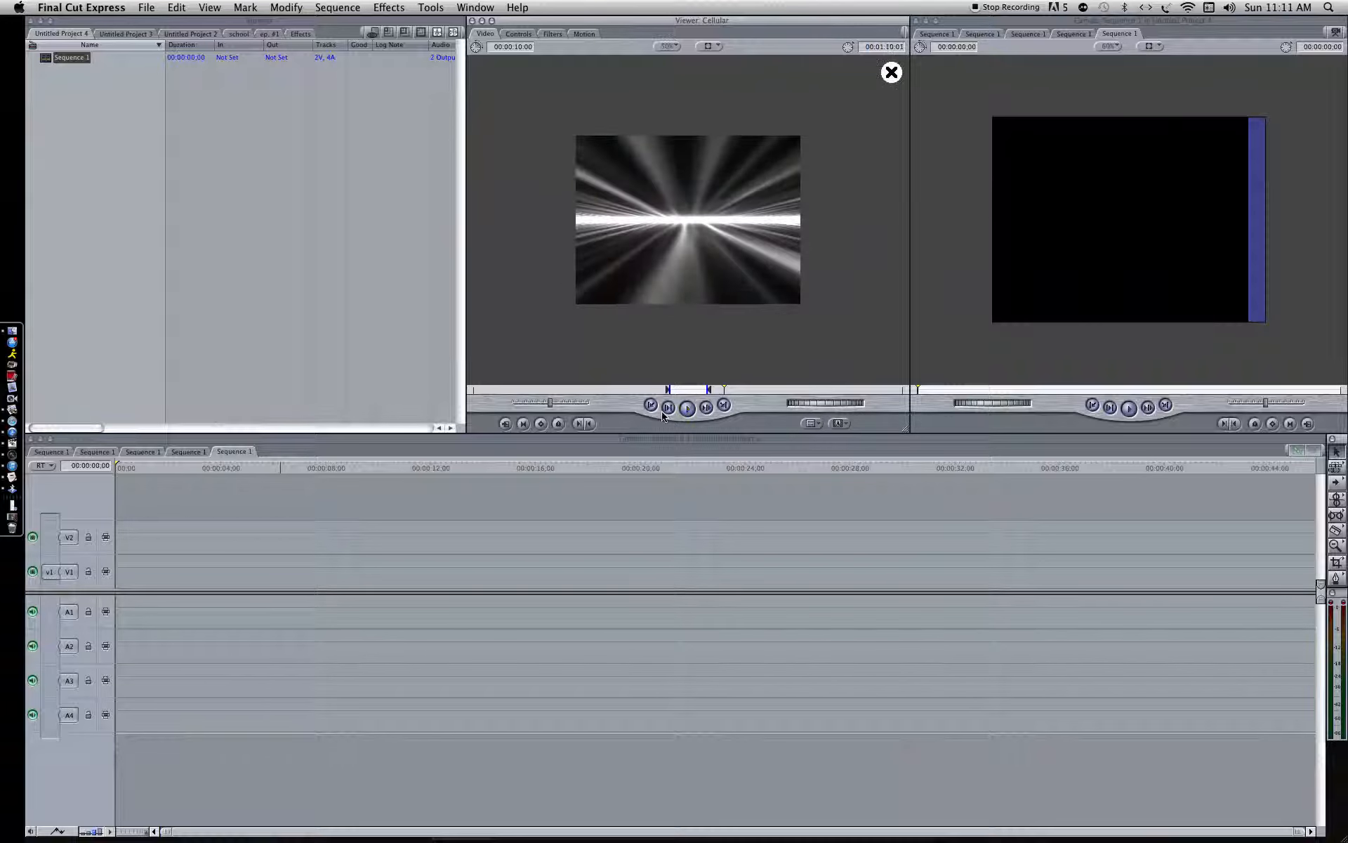
drag(385, 534, 121, 548)
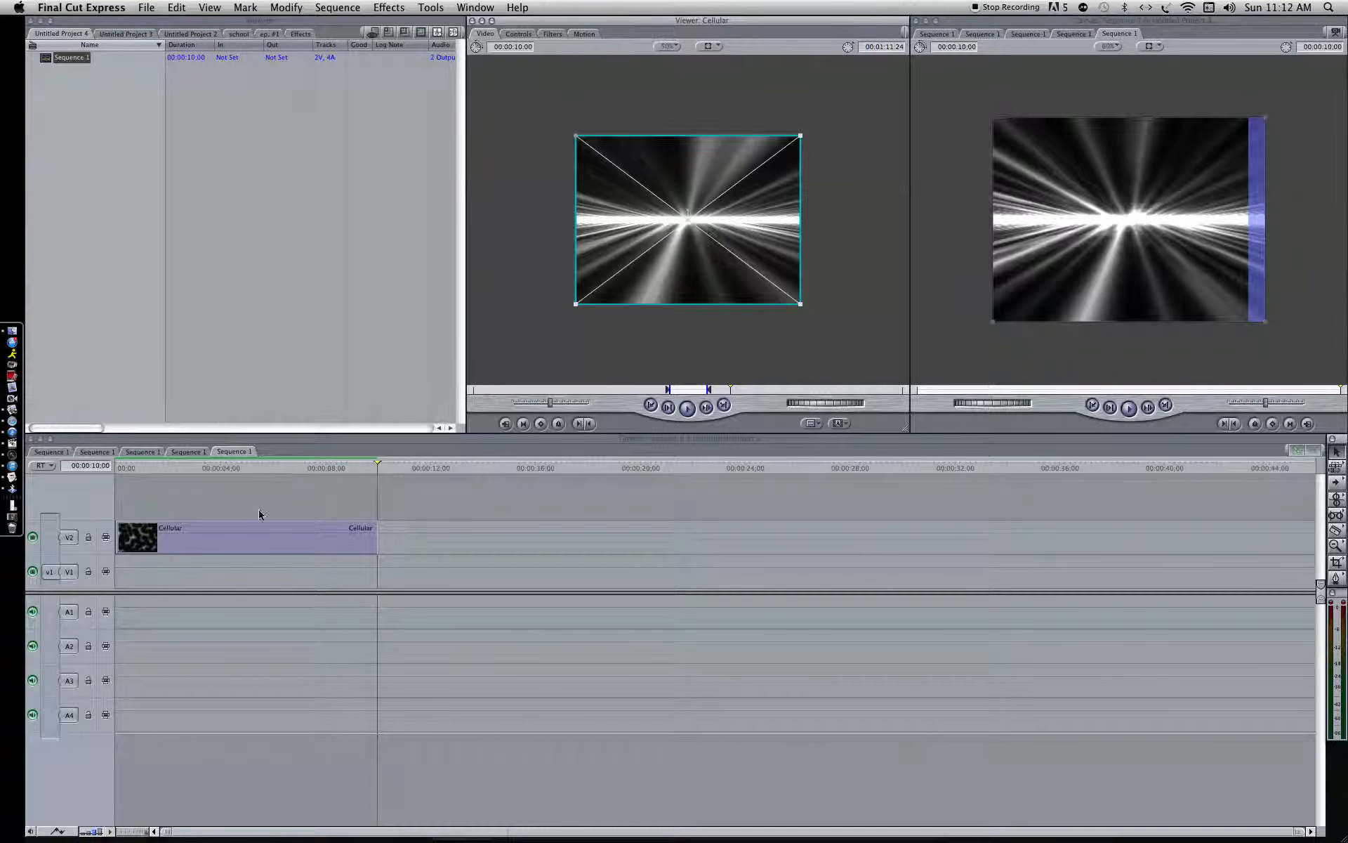
click(295, 542)
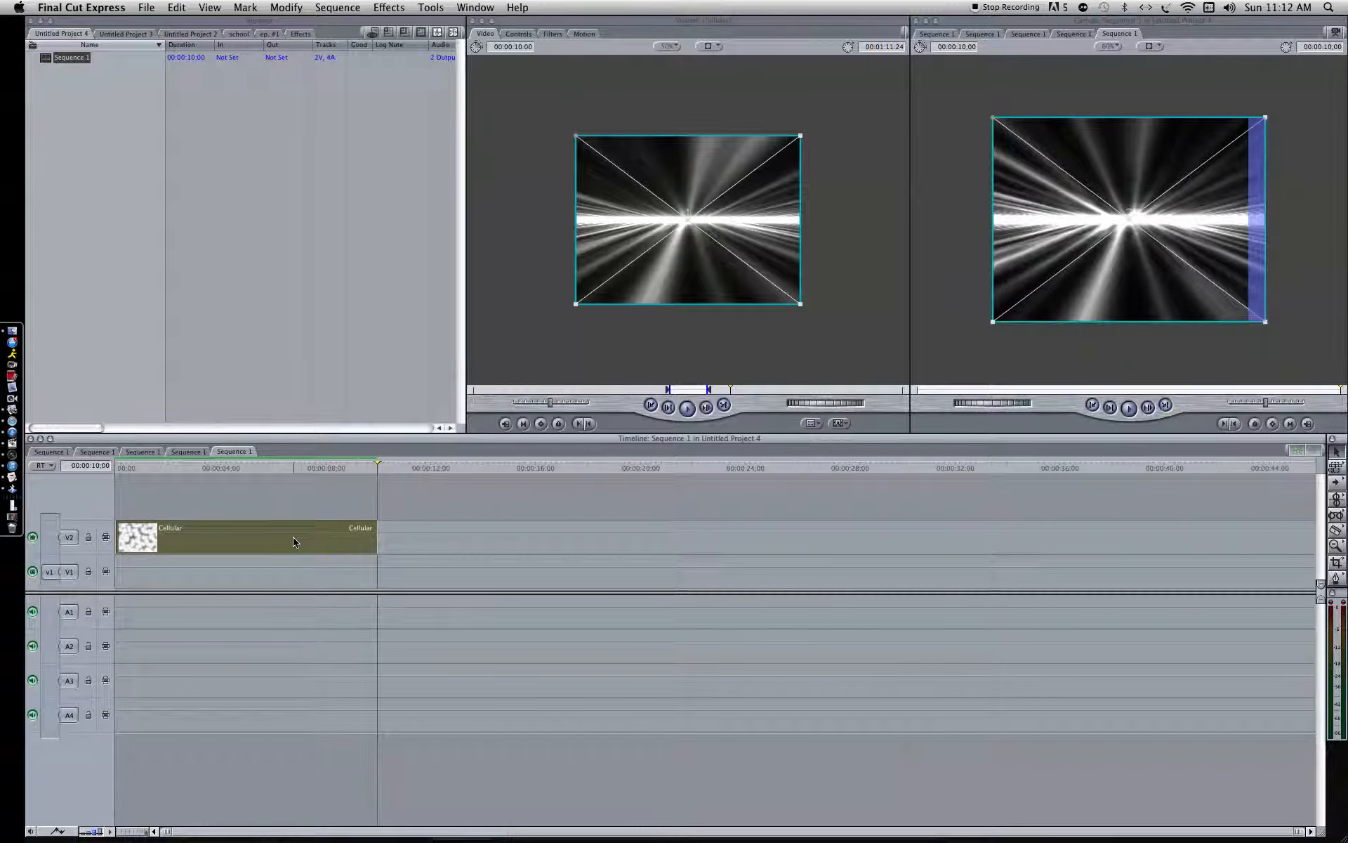
key(Delete)
- Generate a new Cellular clip and recolour its gradient to run from dark navy blue to white
click(839, 423)
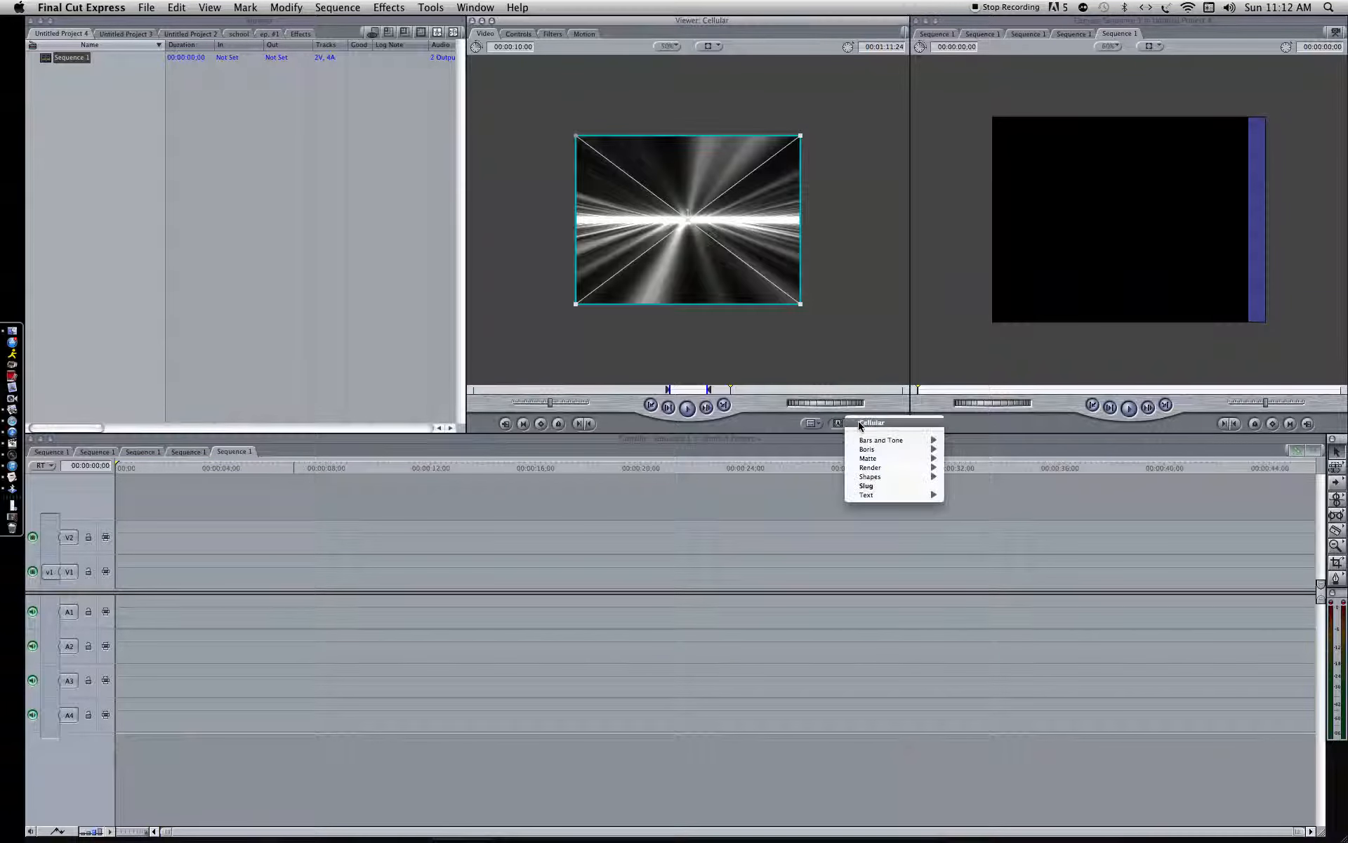
click(872, 422)
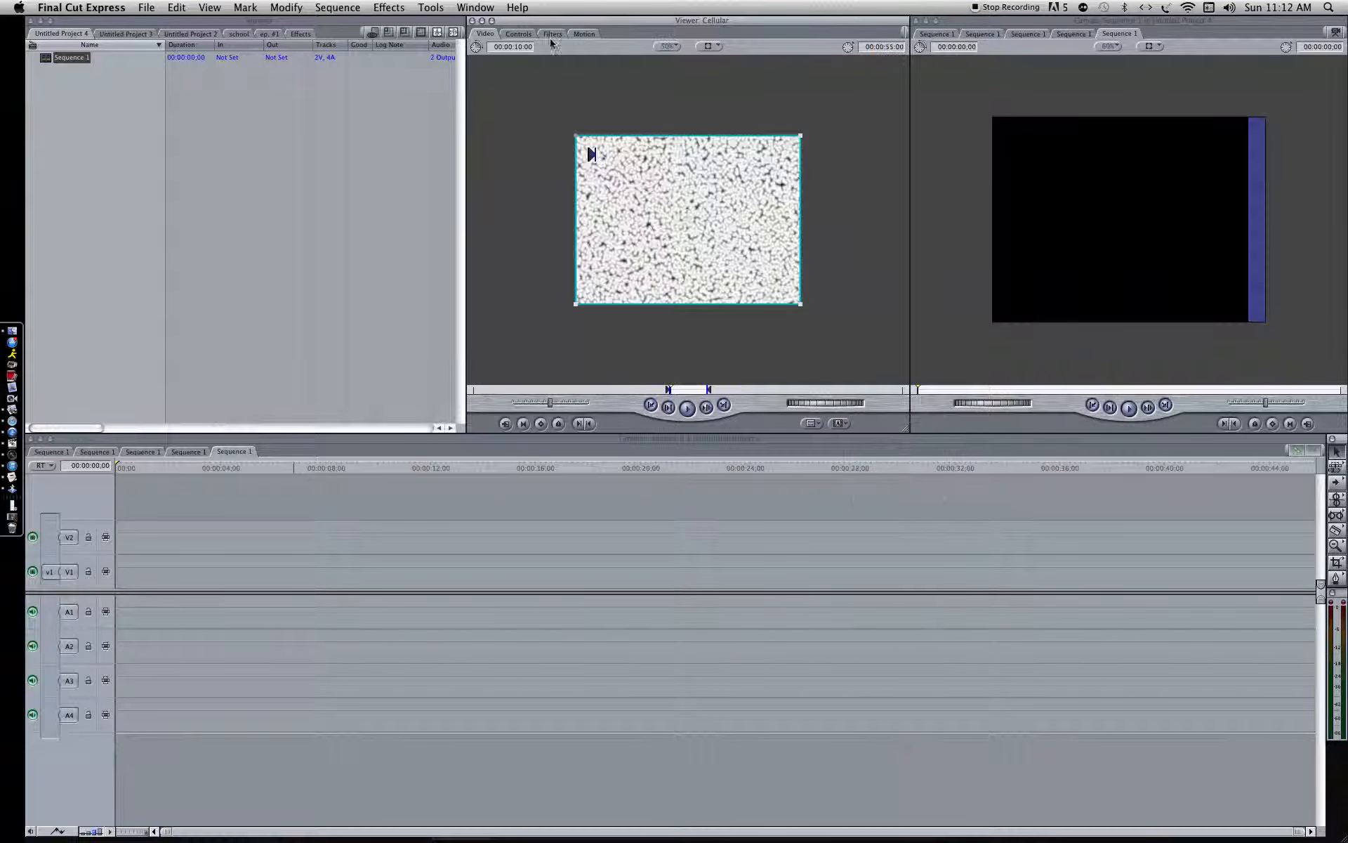
click(519, 34)
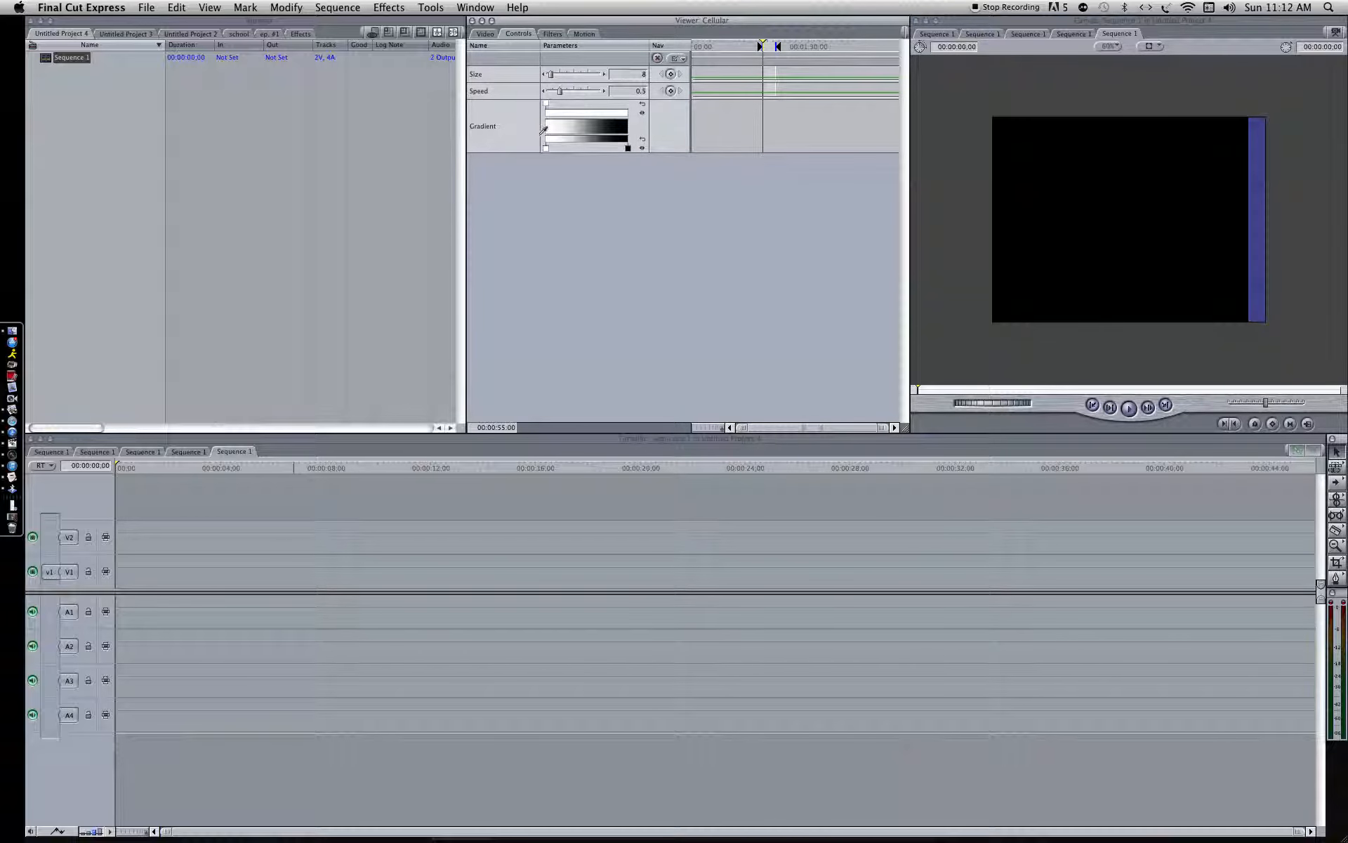
drag(546, 150, 575, 95)
drag(629, 150, 639, 178)
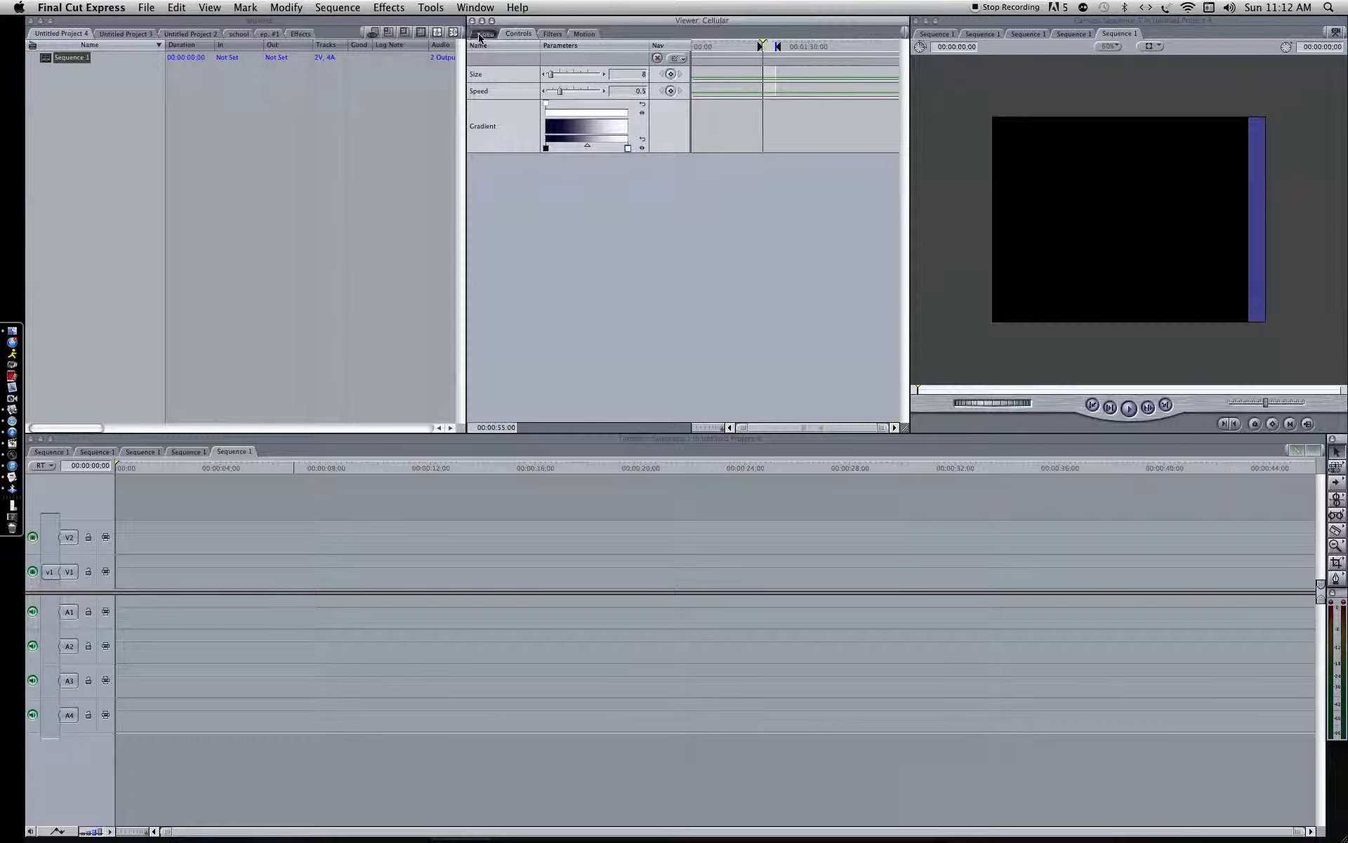
- Apply the Slit Tunnel stylize filter to the new Cellular clip
click(484, 33)
click(386, 7)
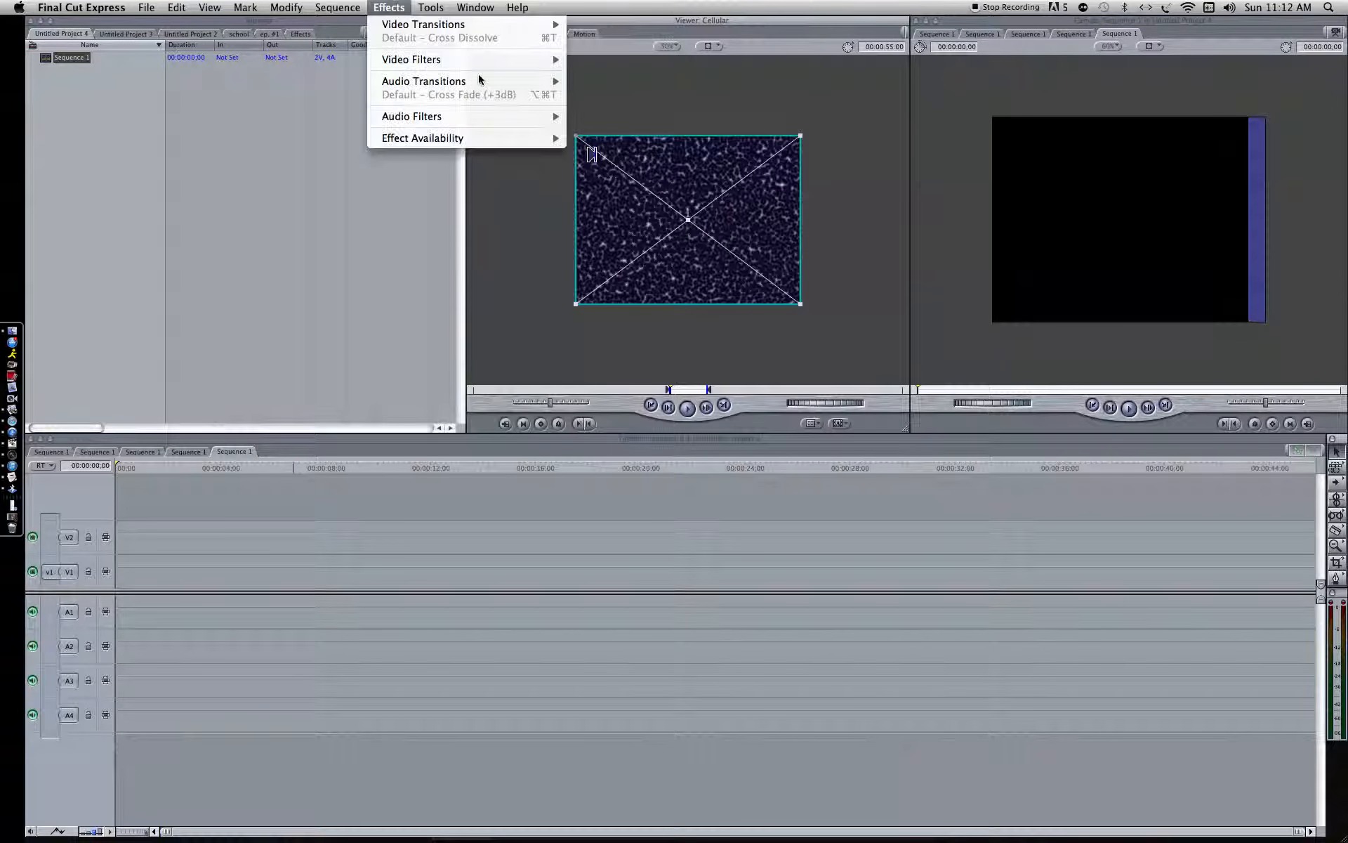
mouse_move(484, 60)
mouse_move(632, 222)
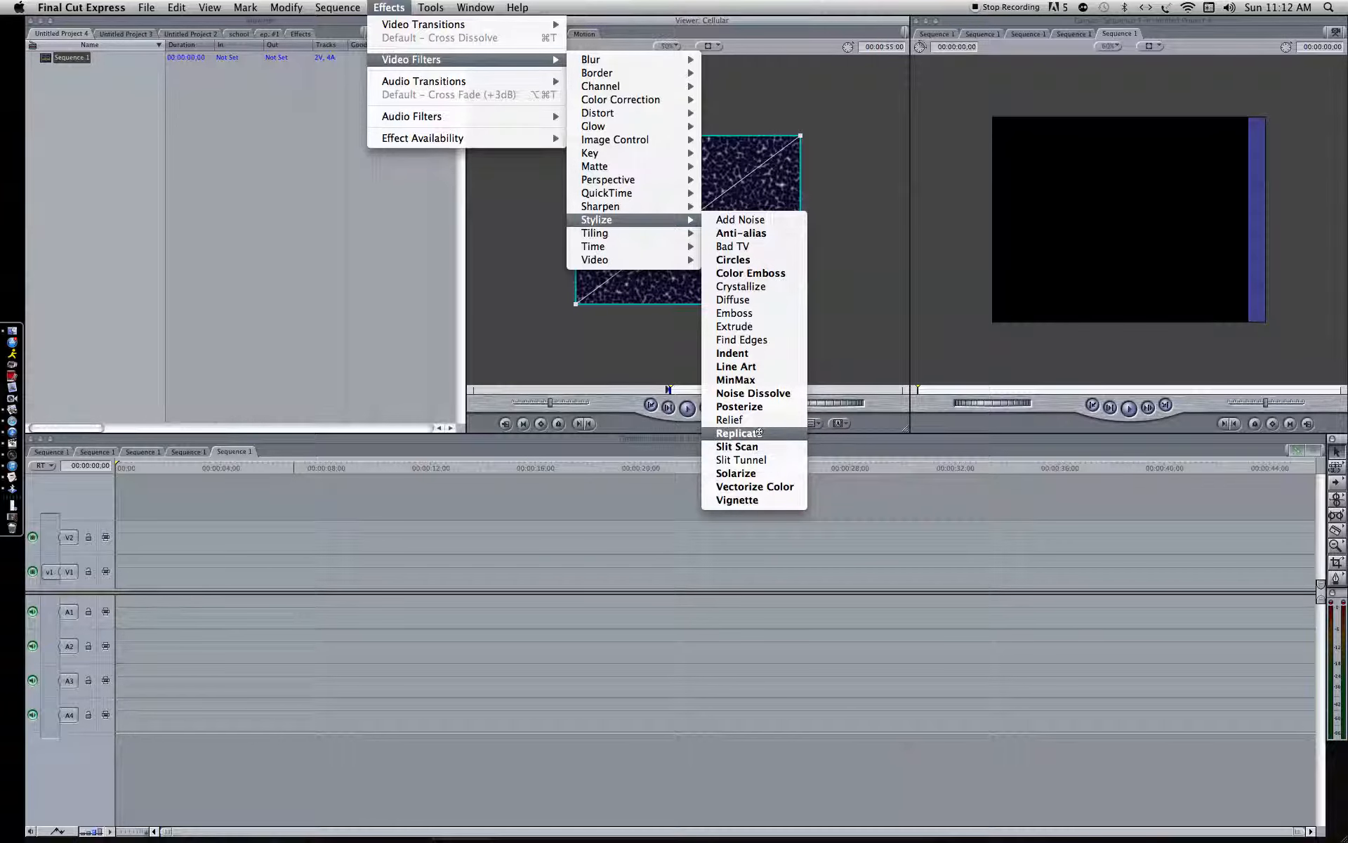
click(763, 459)
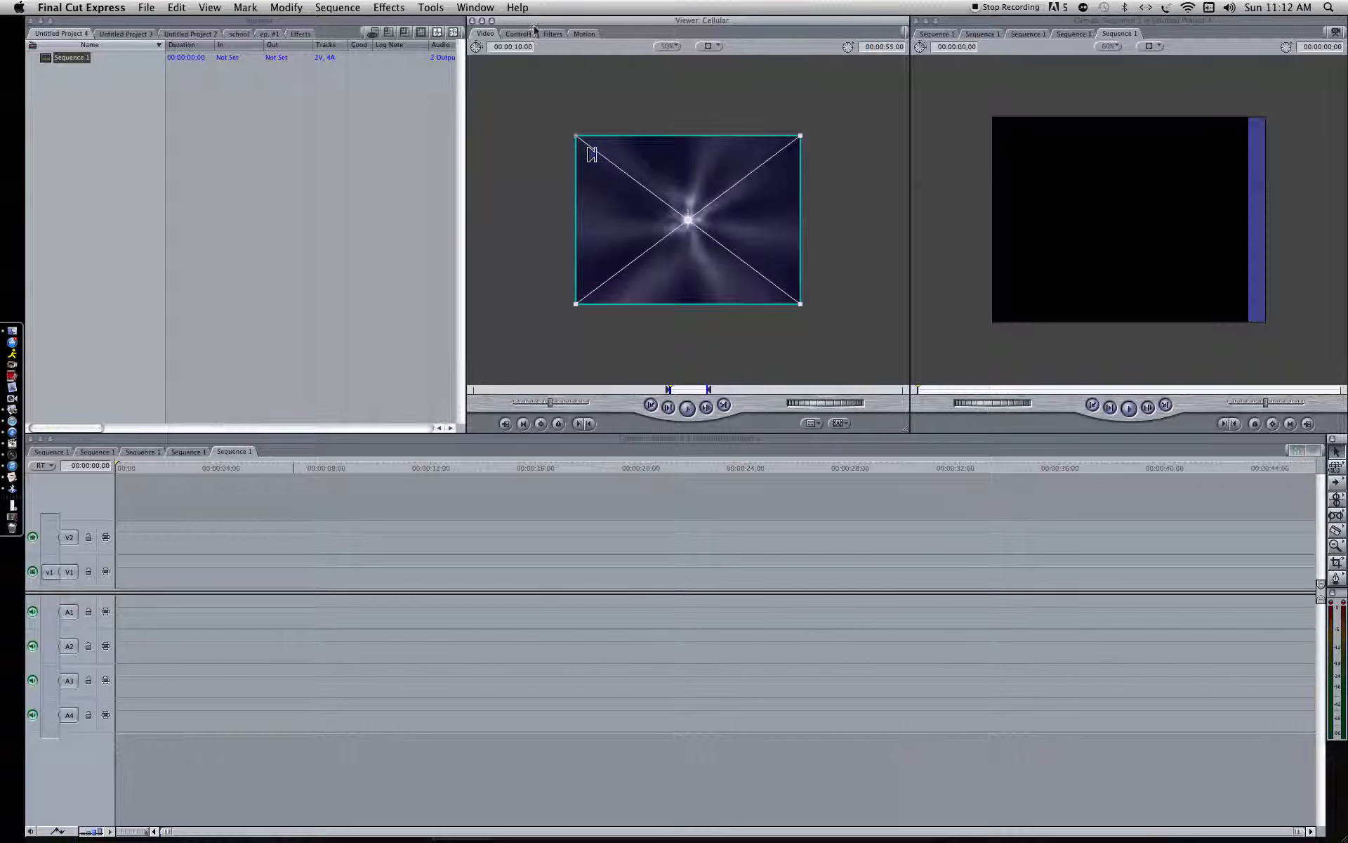
- Set the Slit Tunnel filter's Perspective to 1 and play the clip in the viewer
click(553, 33)
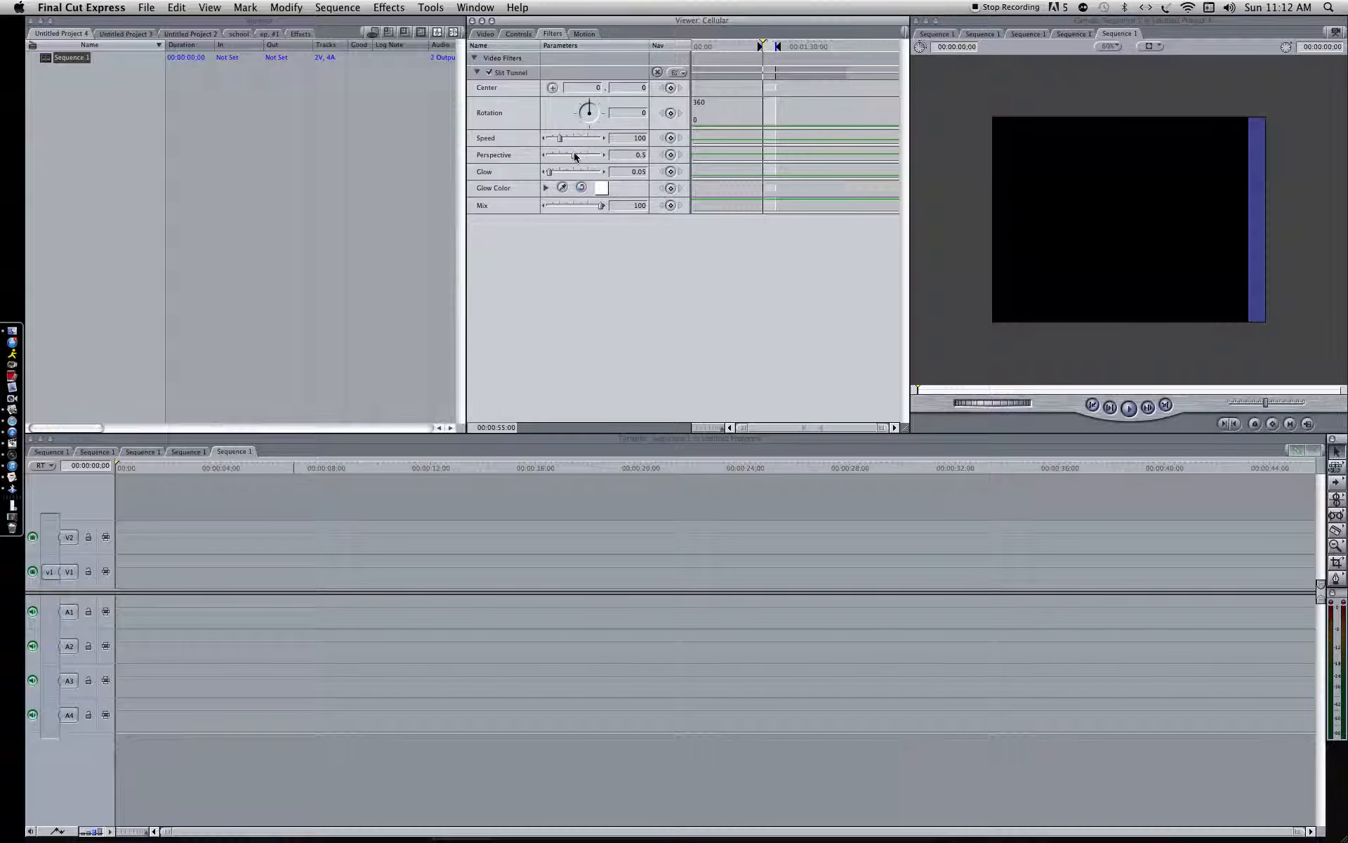
click(486, 34)
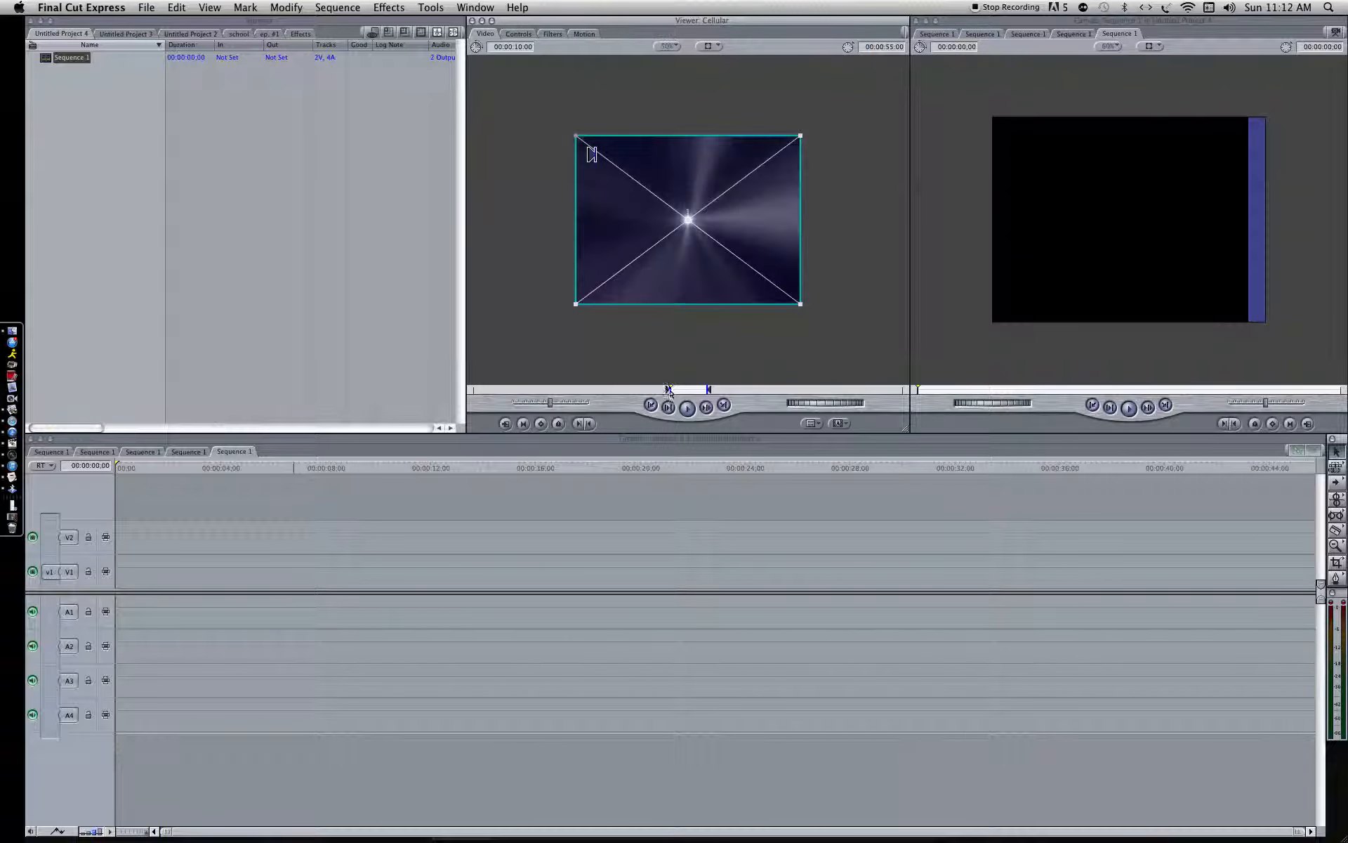
click(687, 408)
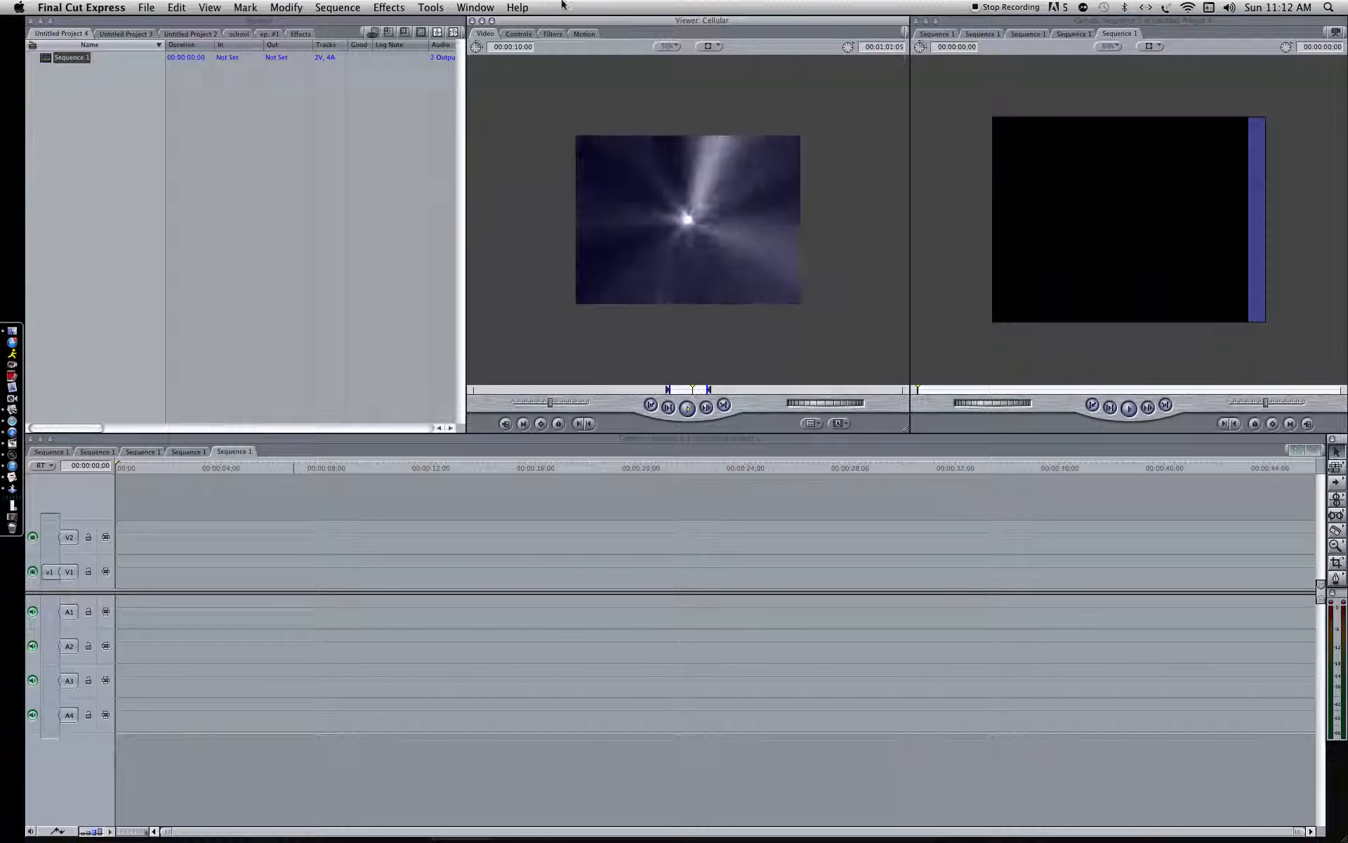
- Try a Slit Tunnel Perspective of 0 and check the look in the viewer
click(518, 34)
click(552, 34)
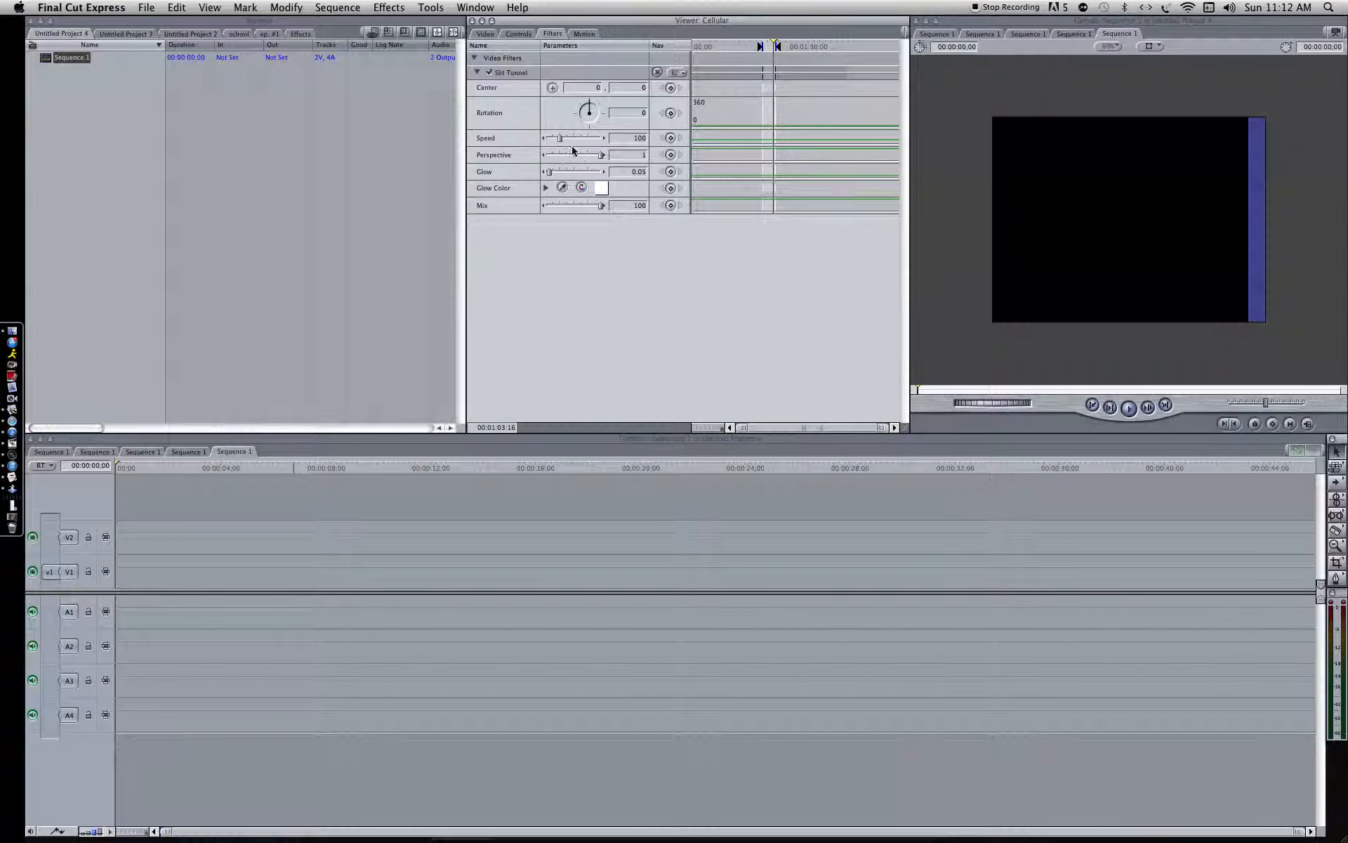
drag(598, 156, 547, 155)
click(486, 33)
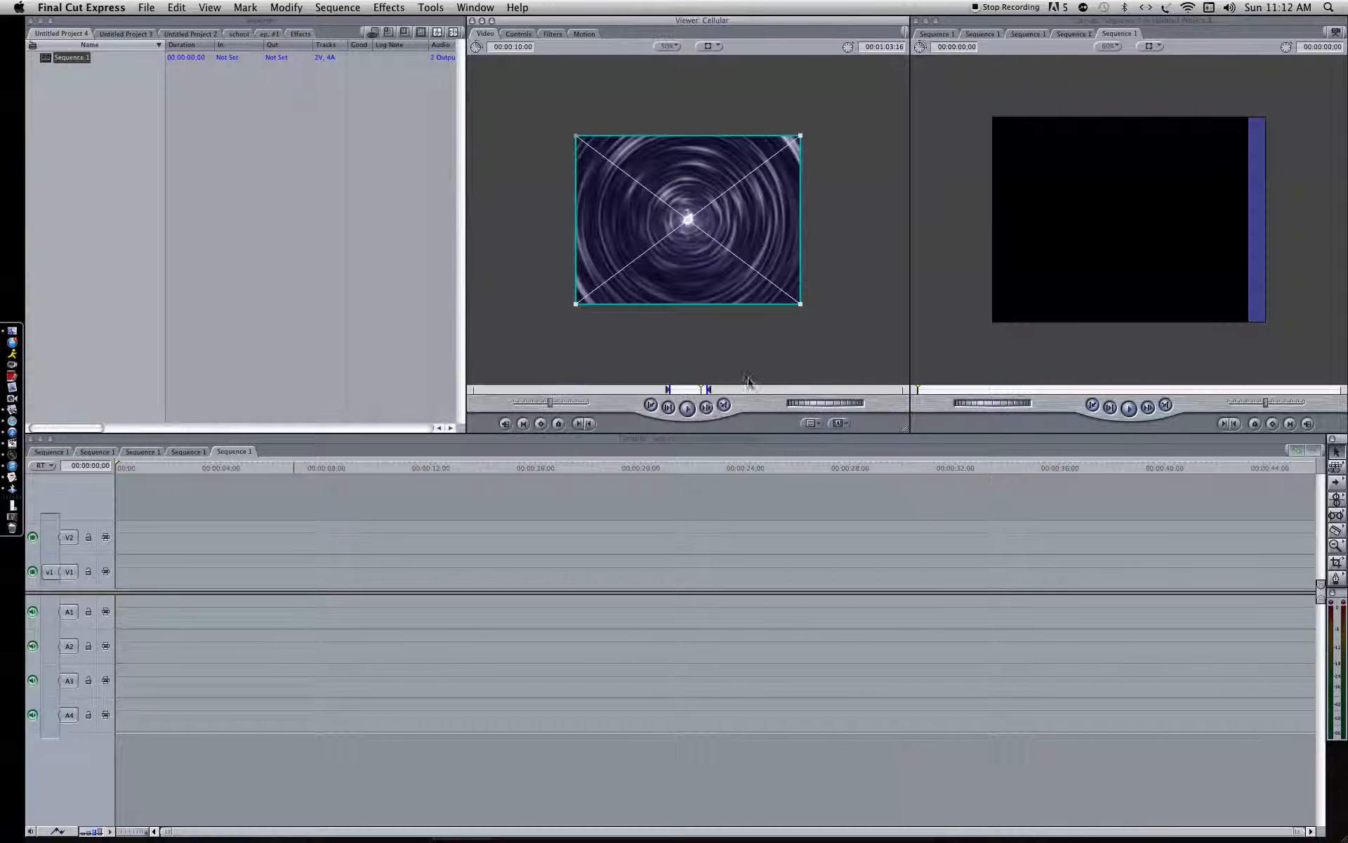
- Set the Slit Tunnel filter's Perspective back to 1 and its Glow to 0, and view the clip
click(538, 35)
click(546, 34)
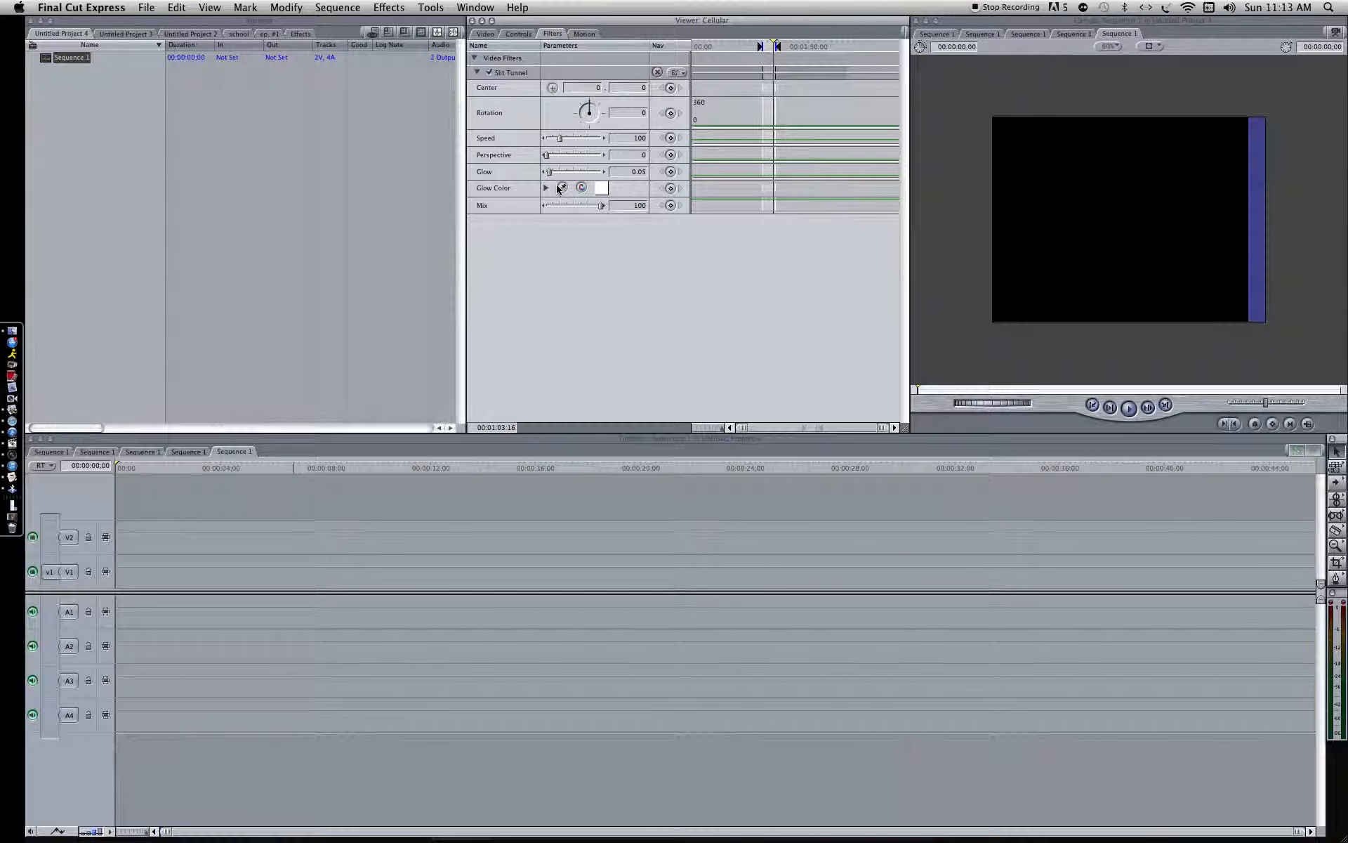
mouse_move(549, 172)
mouse_down()
mouse_move(544, 155)
mouse_move(601, 158)
mouse_move(532, 174)
mouse_up()
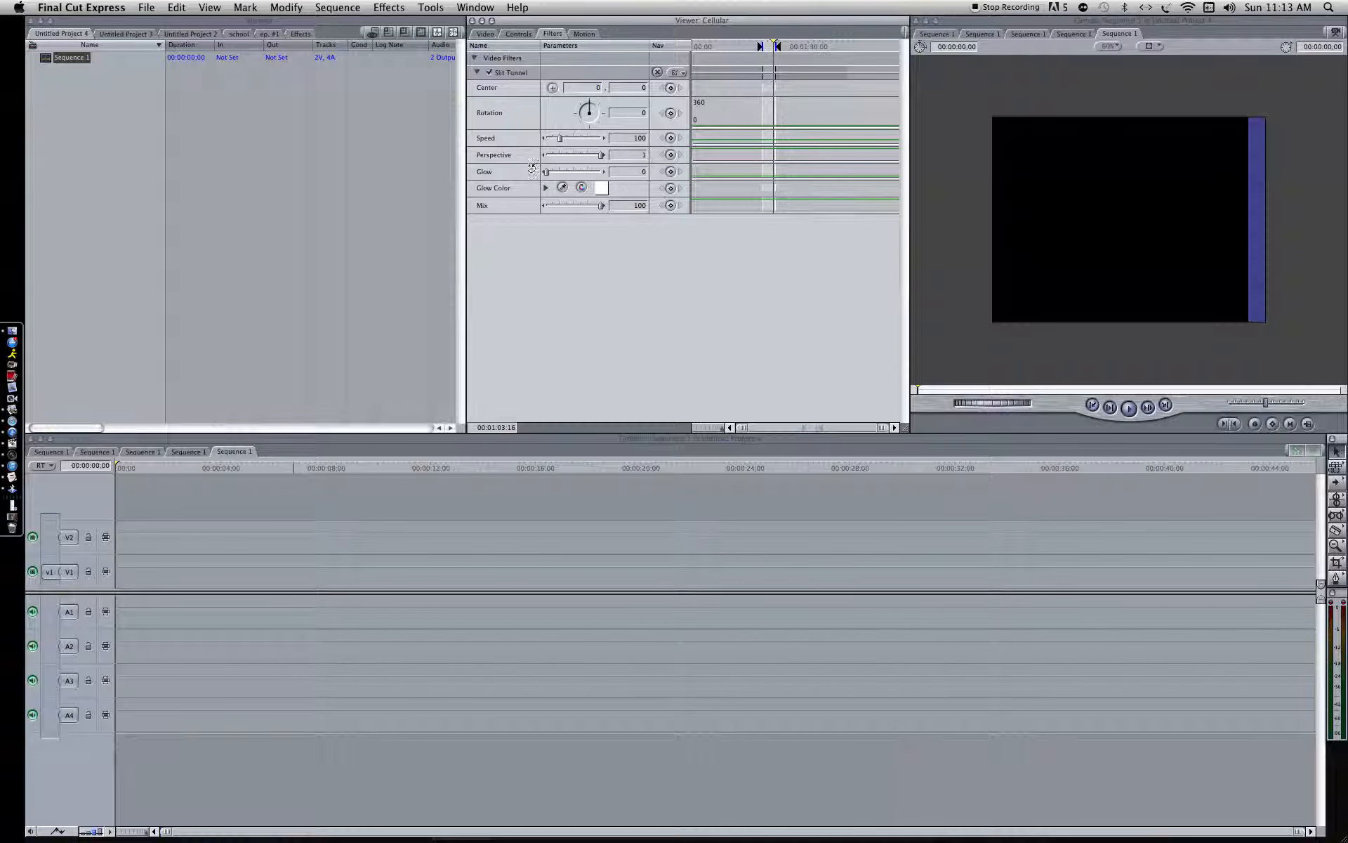
click(485, 33)
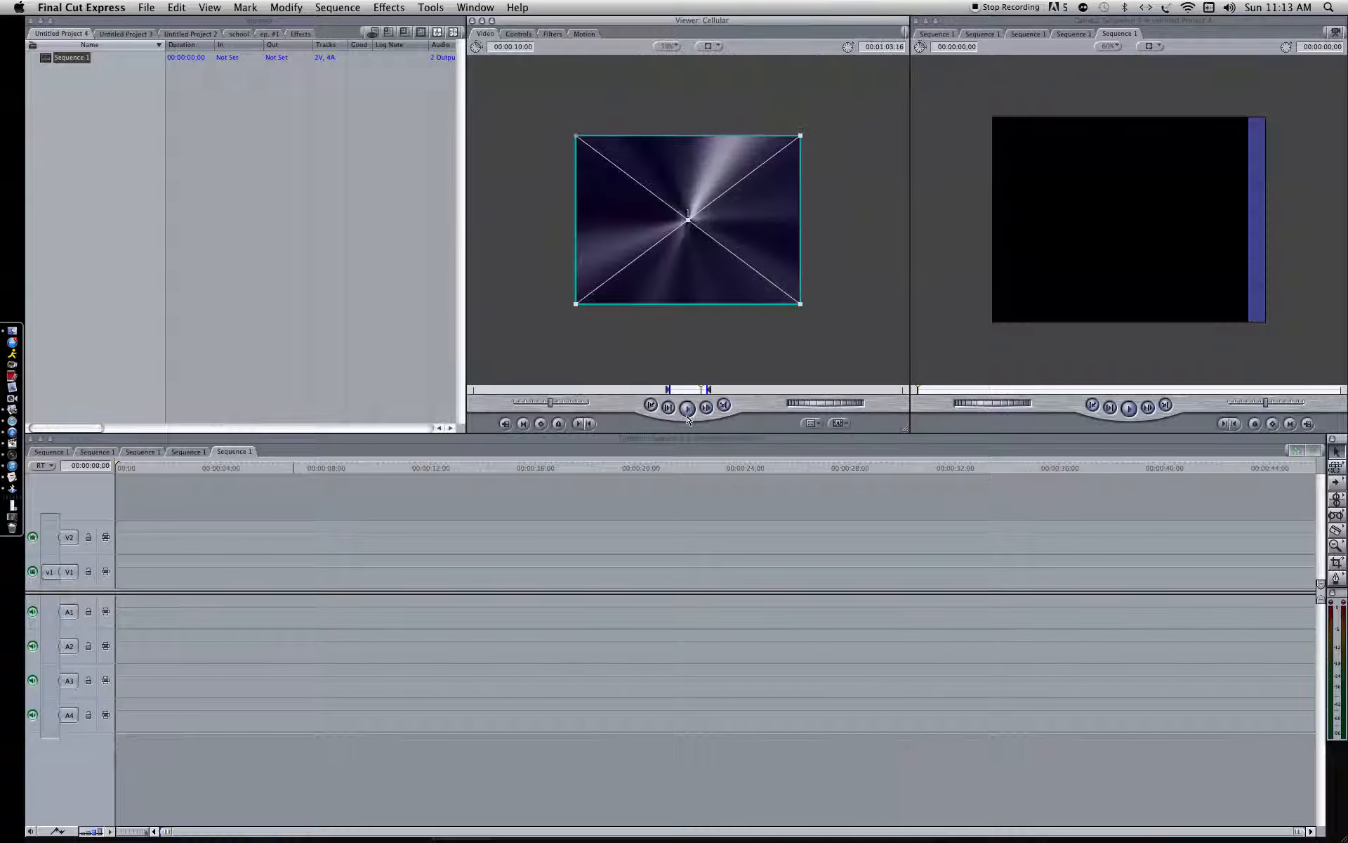
- Place the Slit Tunnel Cellular clip from the viewer on video track V1 of the sequence
drag(825, 293, 704, 43)
drag(700, 326, 55, 555)
drag(44, 552, 114, 531)
key(F9)
key(F9)
drag(536, 357, 184, 571)
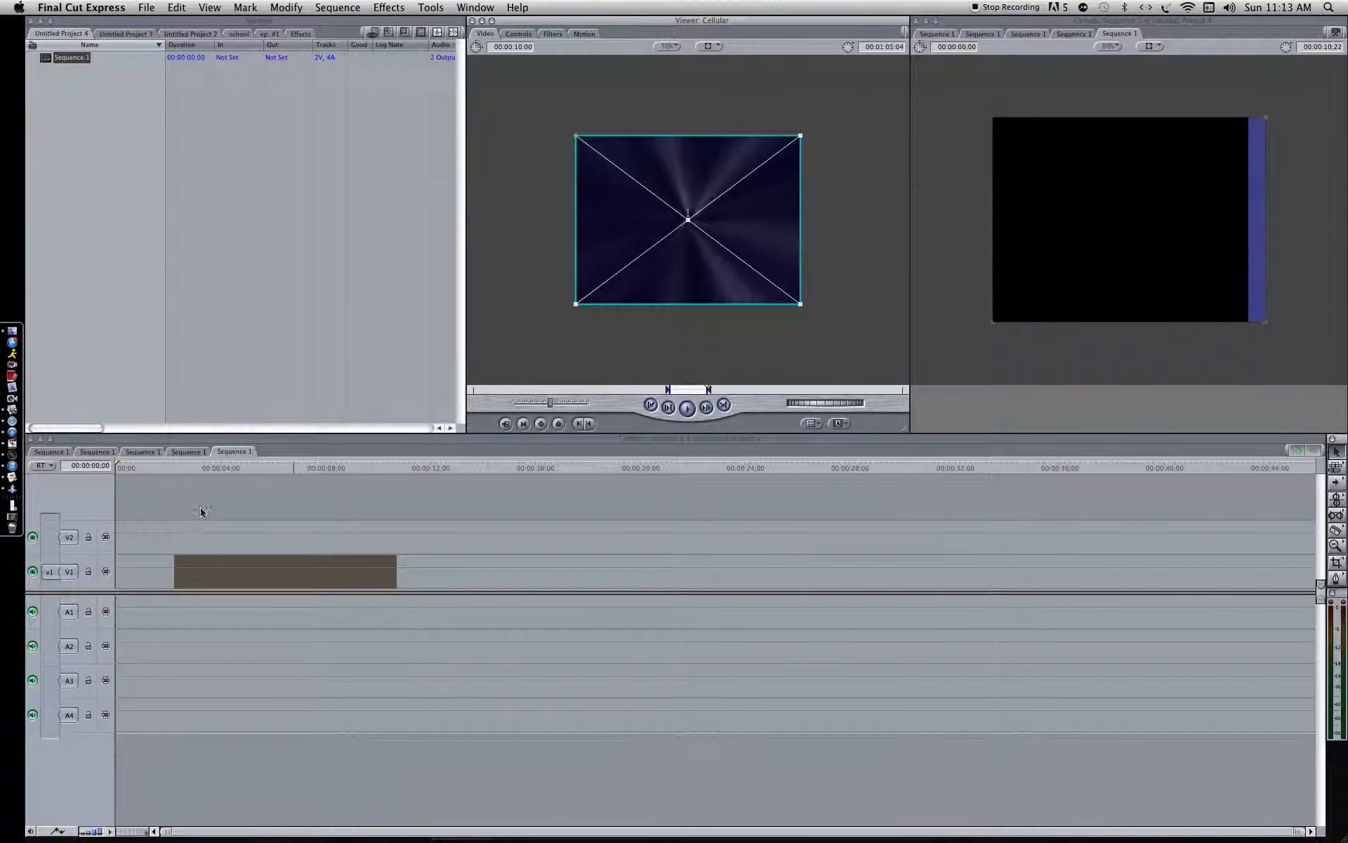
- Preview the tunnel effect in the canvas and viewer, and delete the Cellular clip from the timeline
click(182, 468)
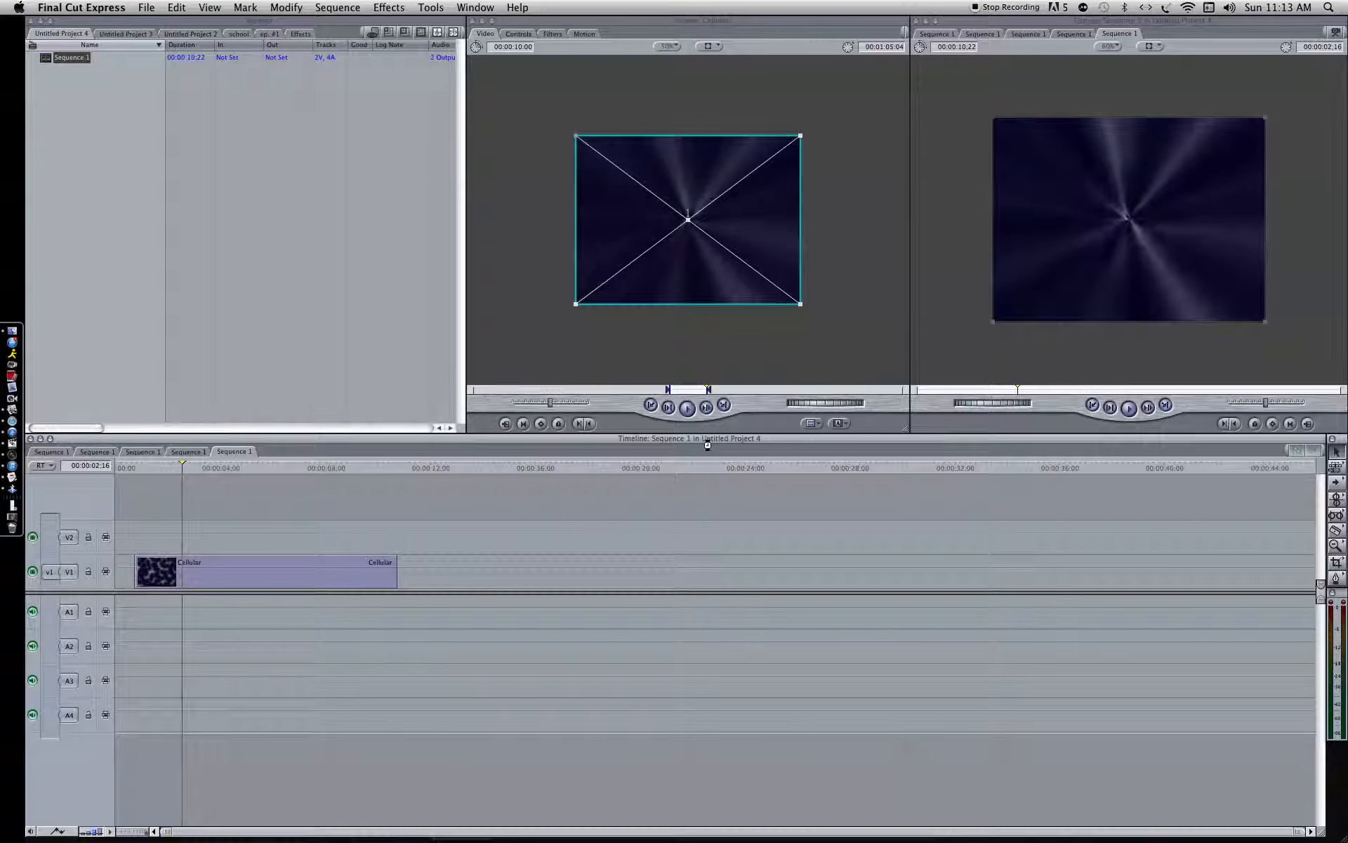
click(1130, 410)
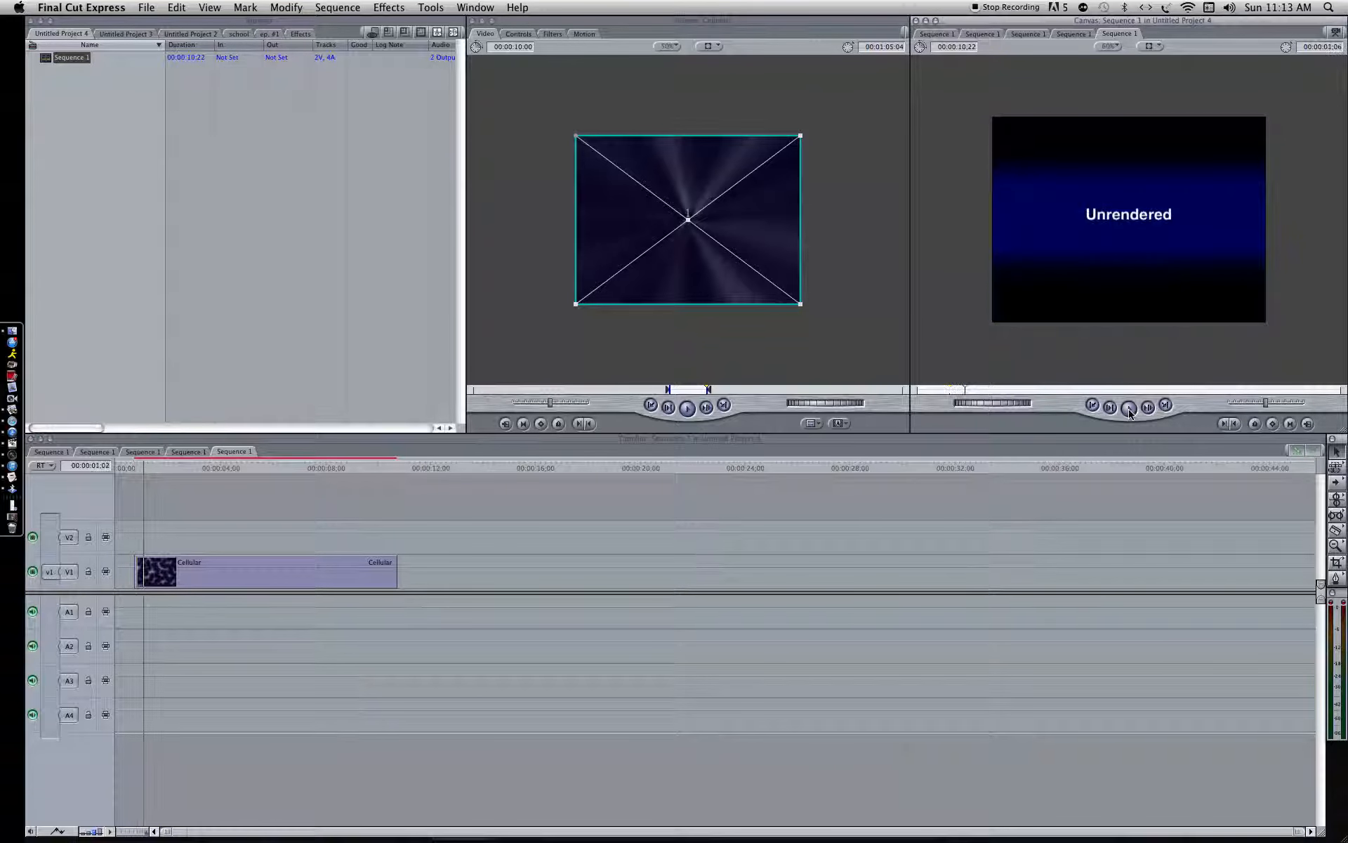
click(686, 410)
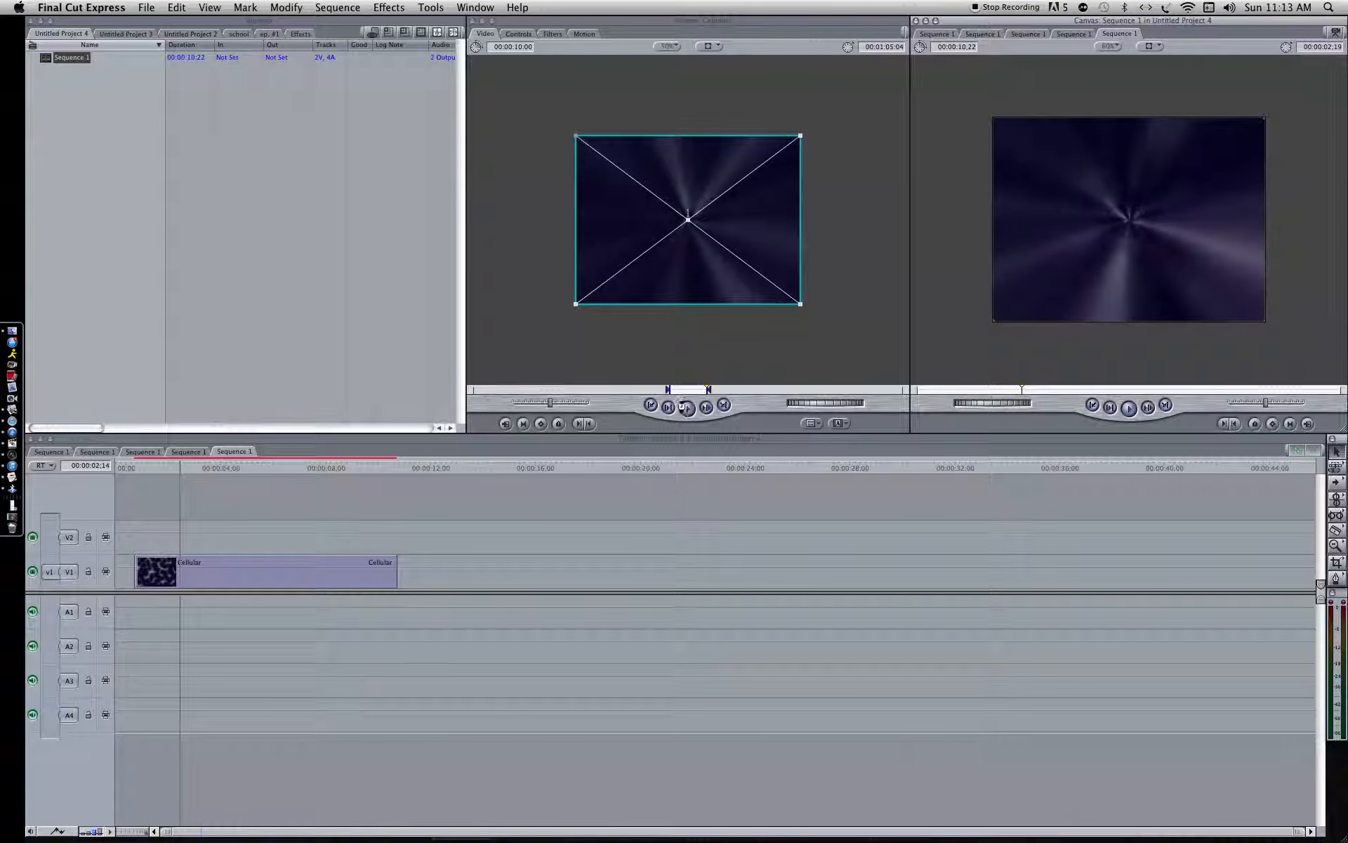
click(686, 408)
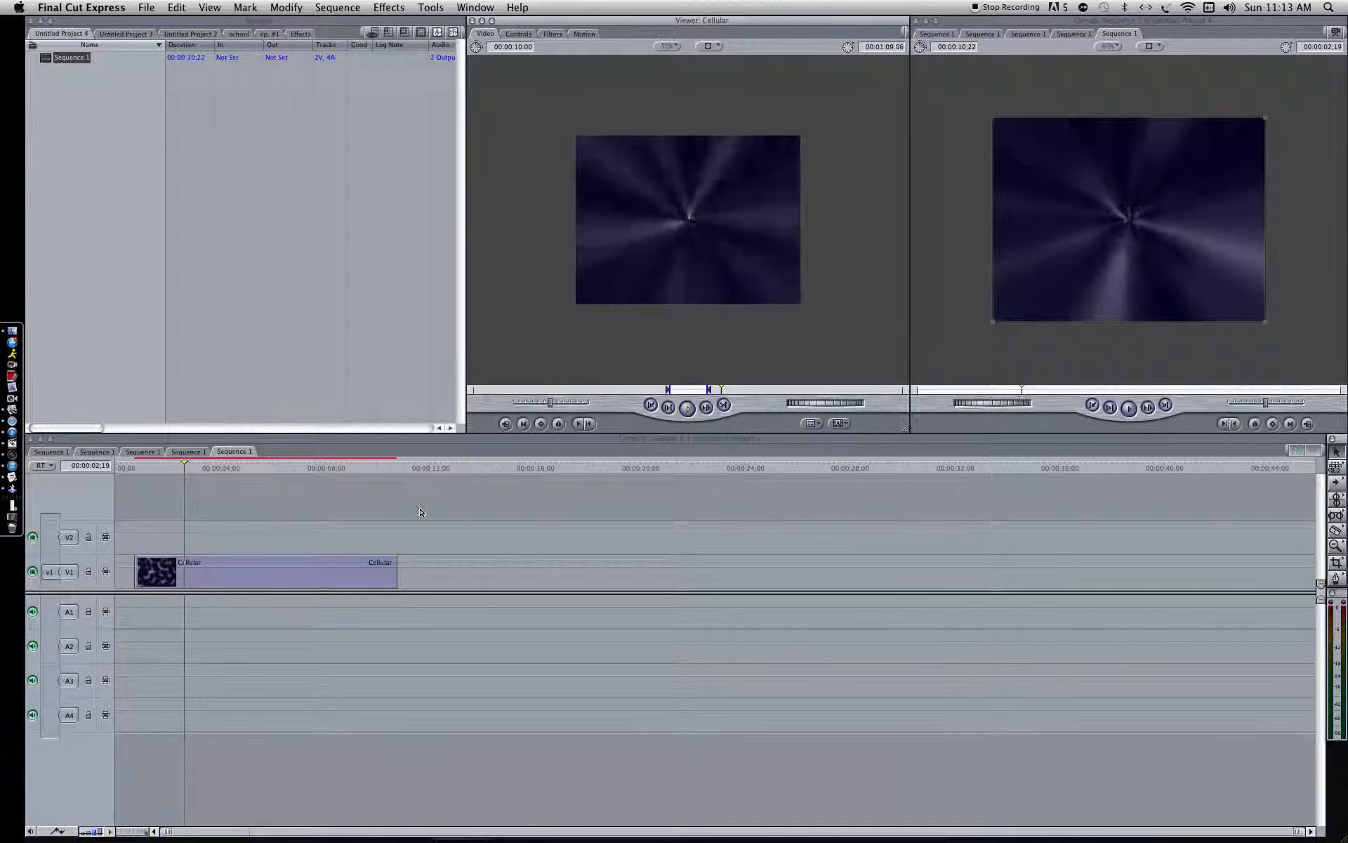
click(247, 570)
key(Delete)
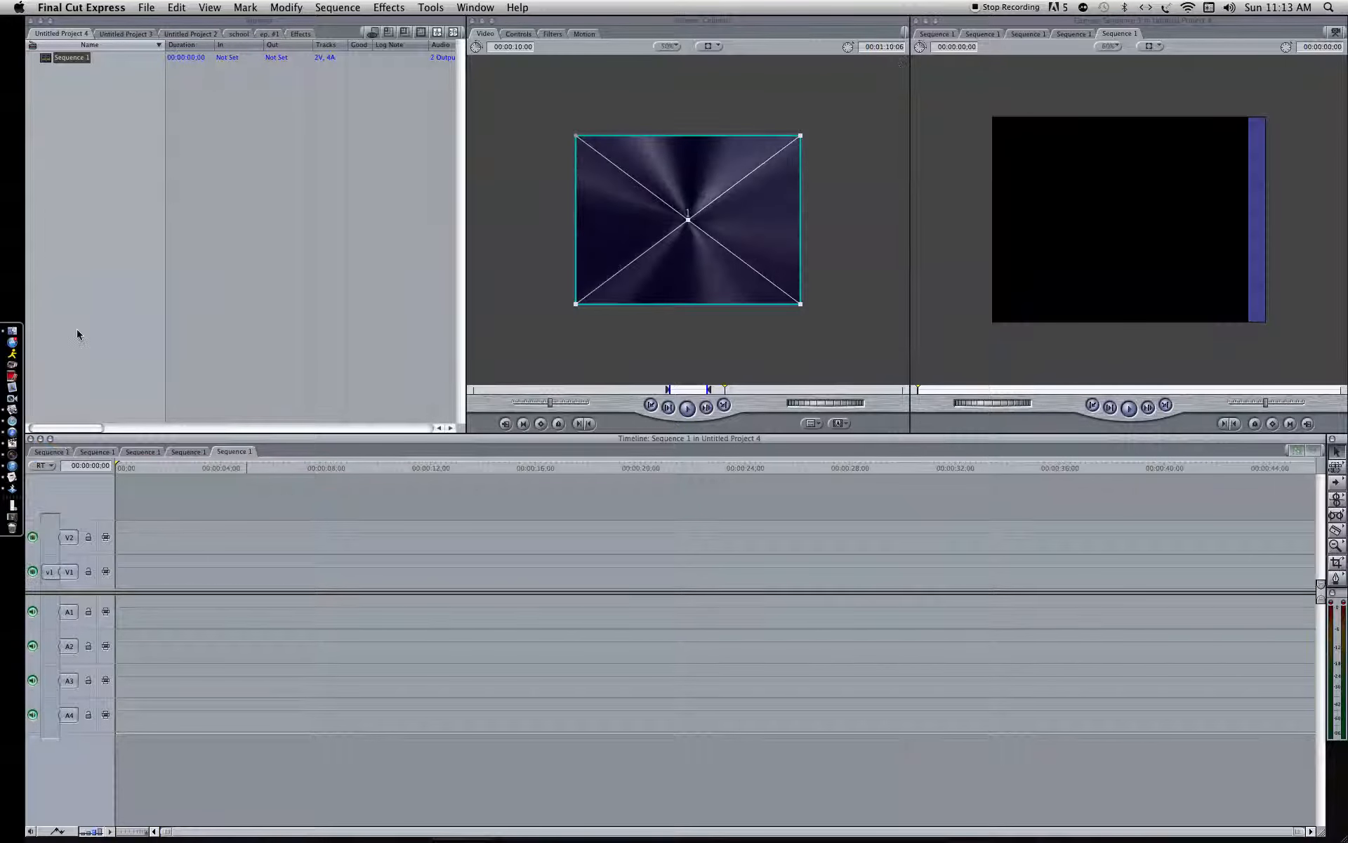
- Add IMG_0052.JPG from the space ship project's green screen folder to the start of video track V2
click(18, 351)
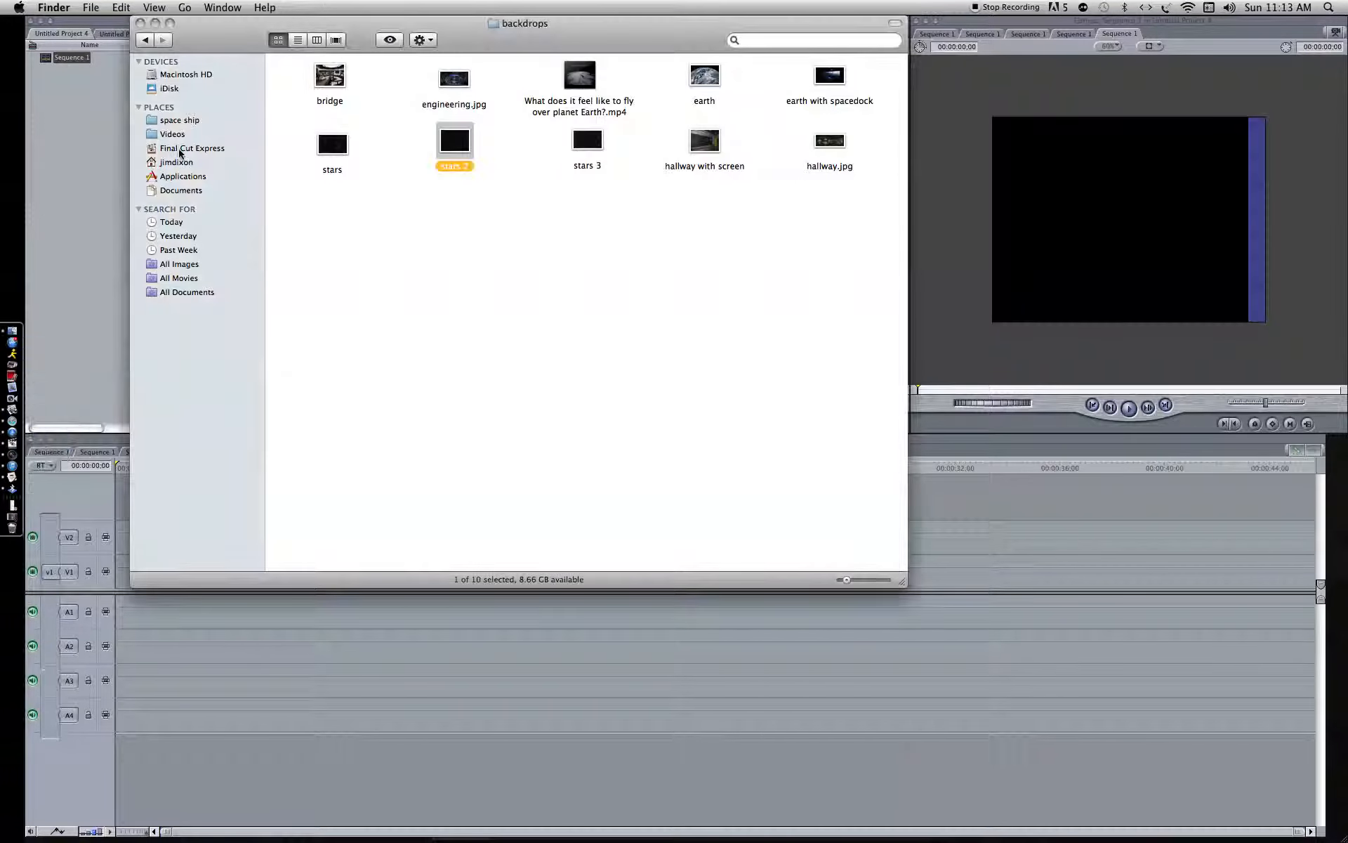
click(180, 120)
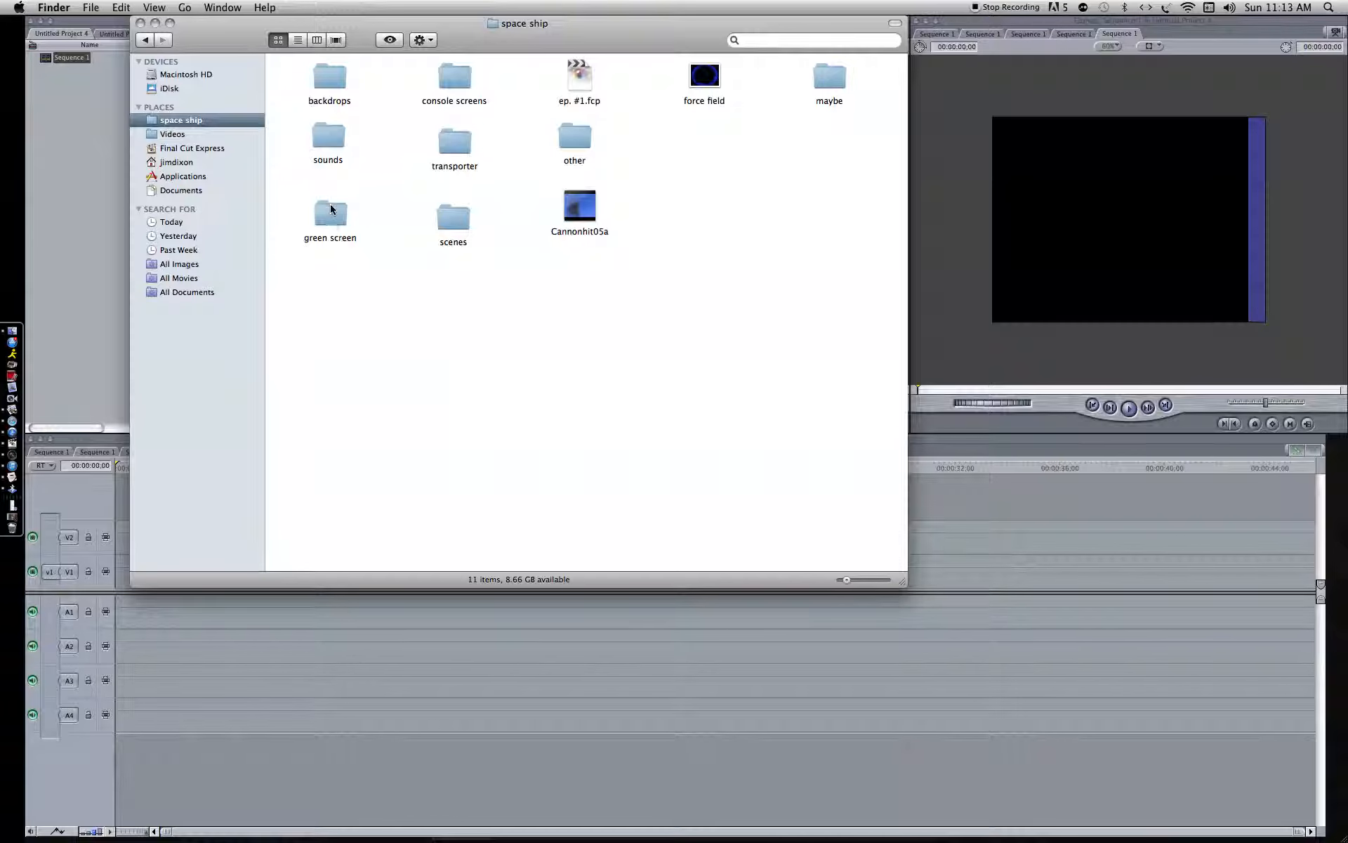
double_click(331, 209)
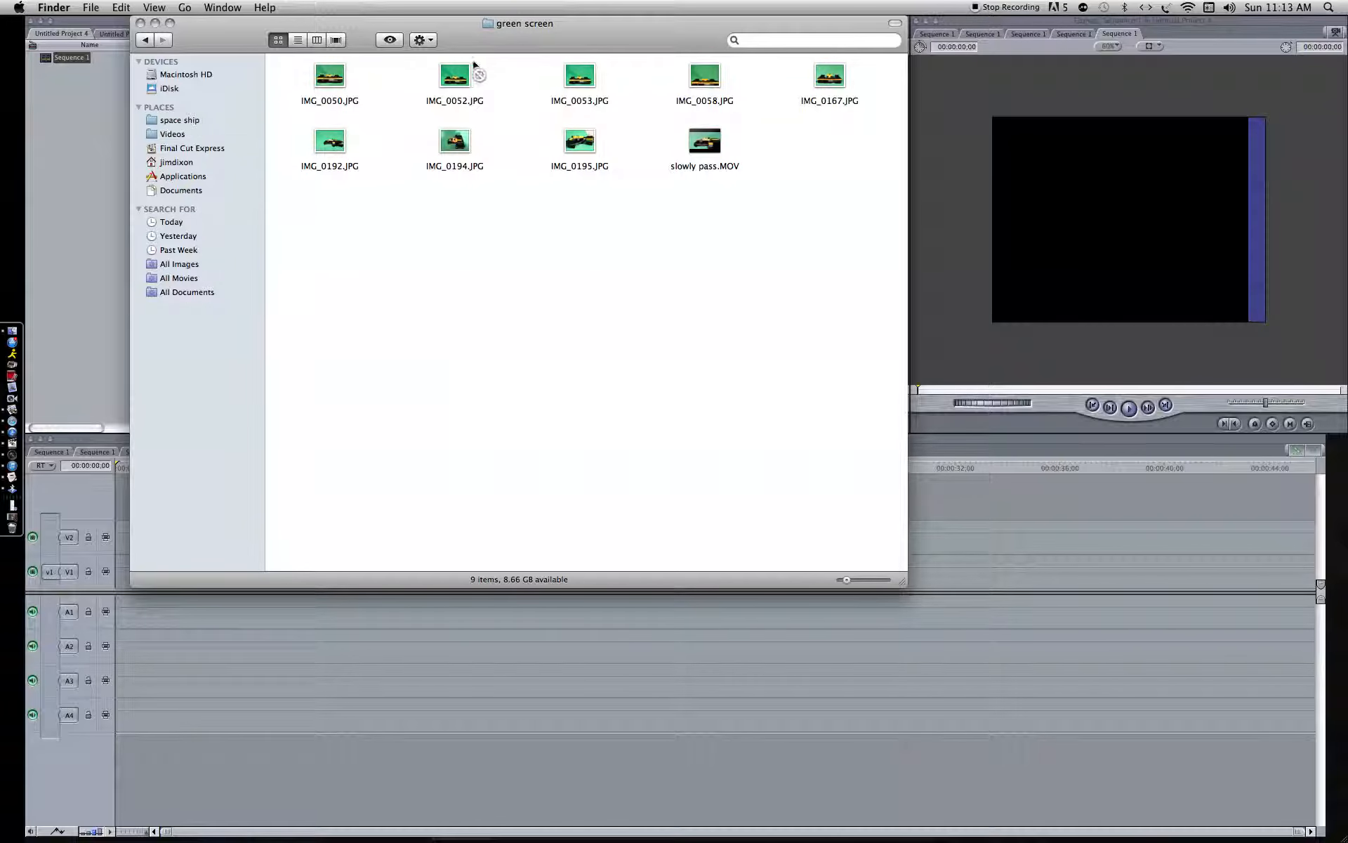
drag(455, 74, 212, 636)
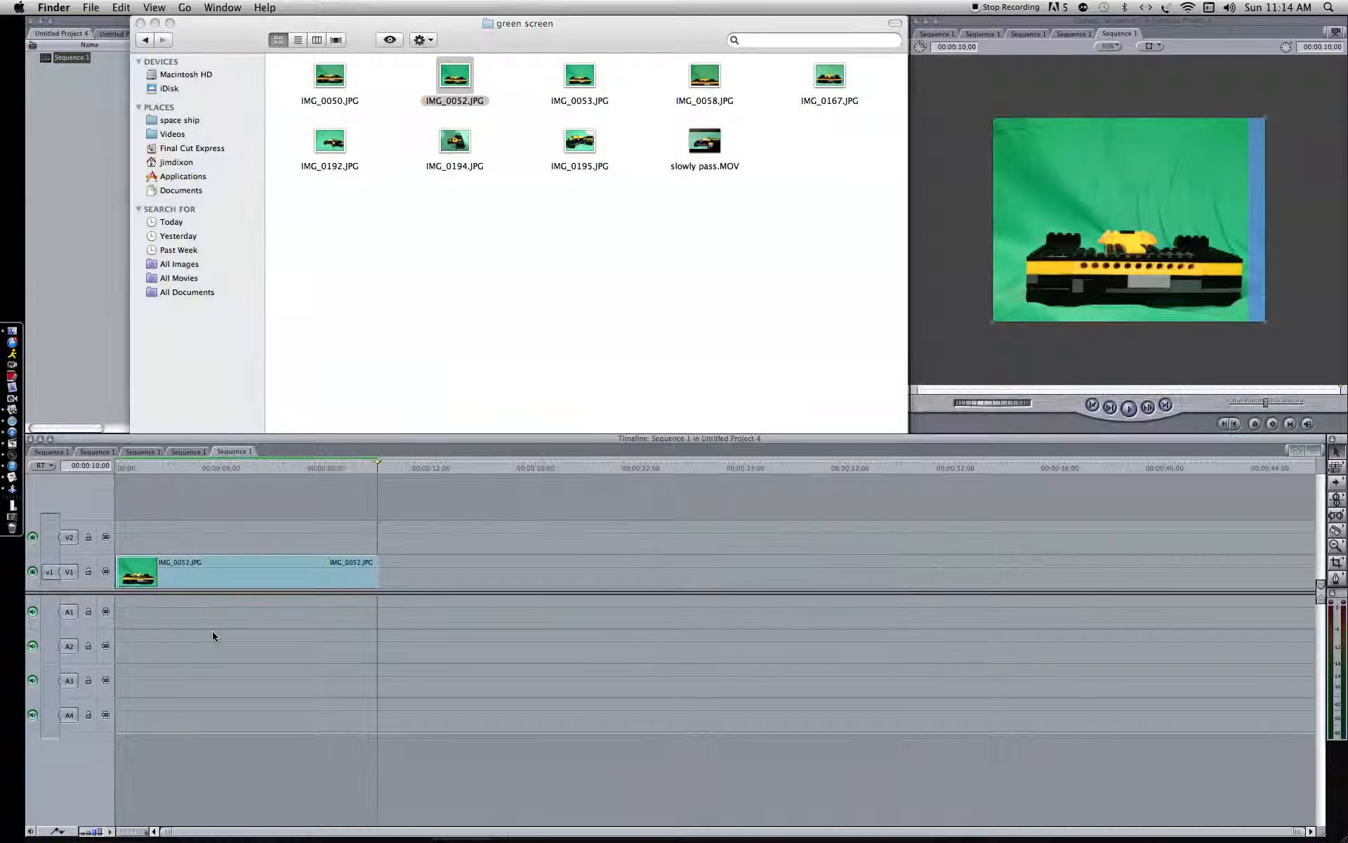
drag(183, 562, 183, 527)
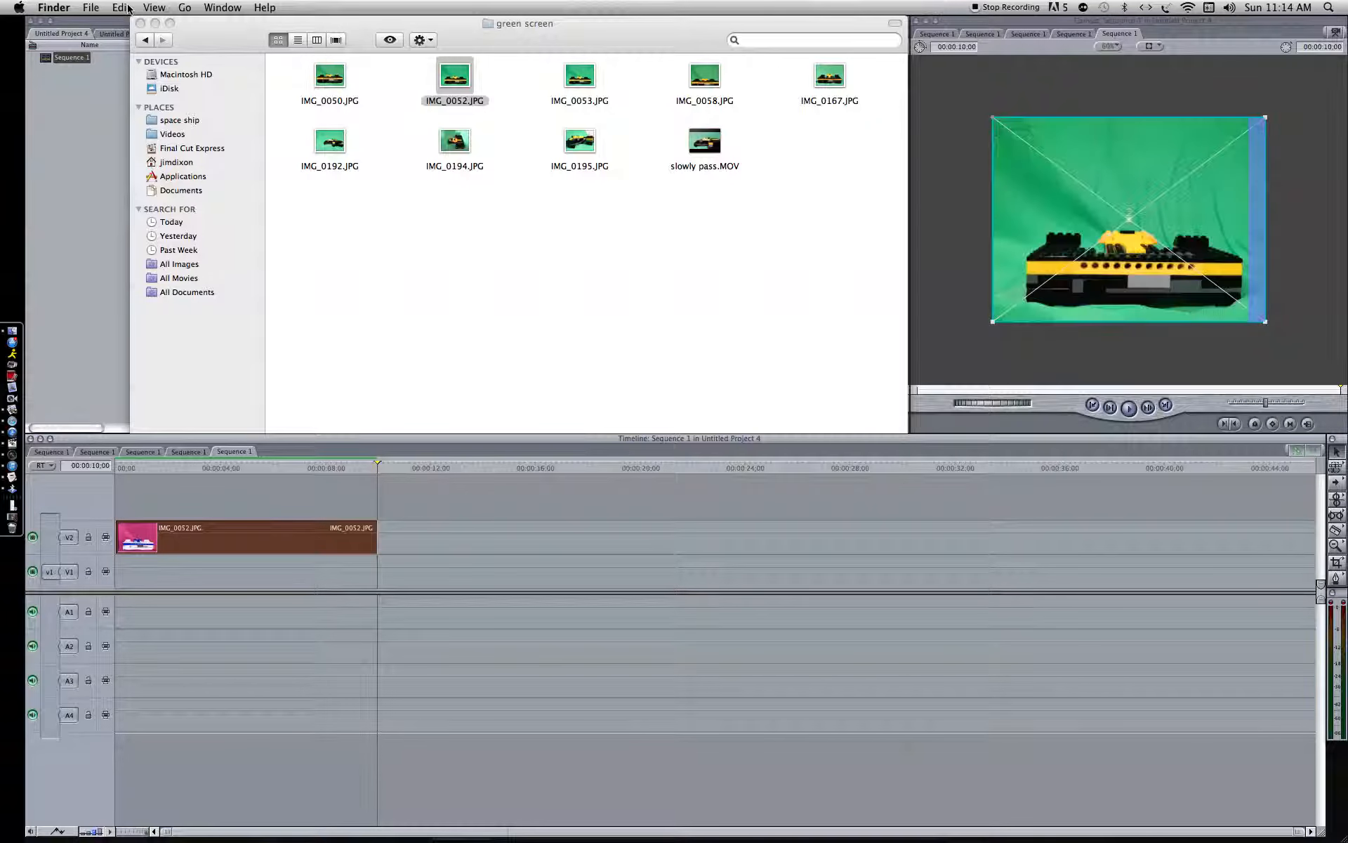
- Switch back to Final Cut Express and place the Cellular tunnel clip on V1 beneath the ship image
click(113, 184)
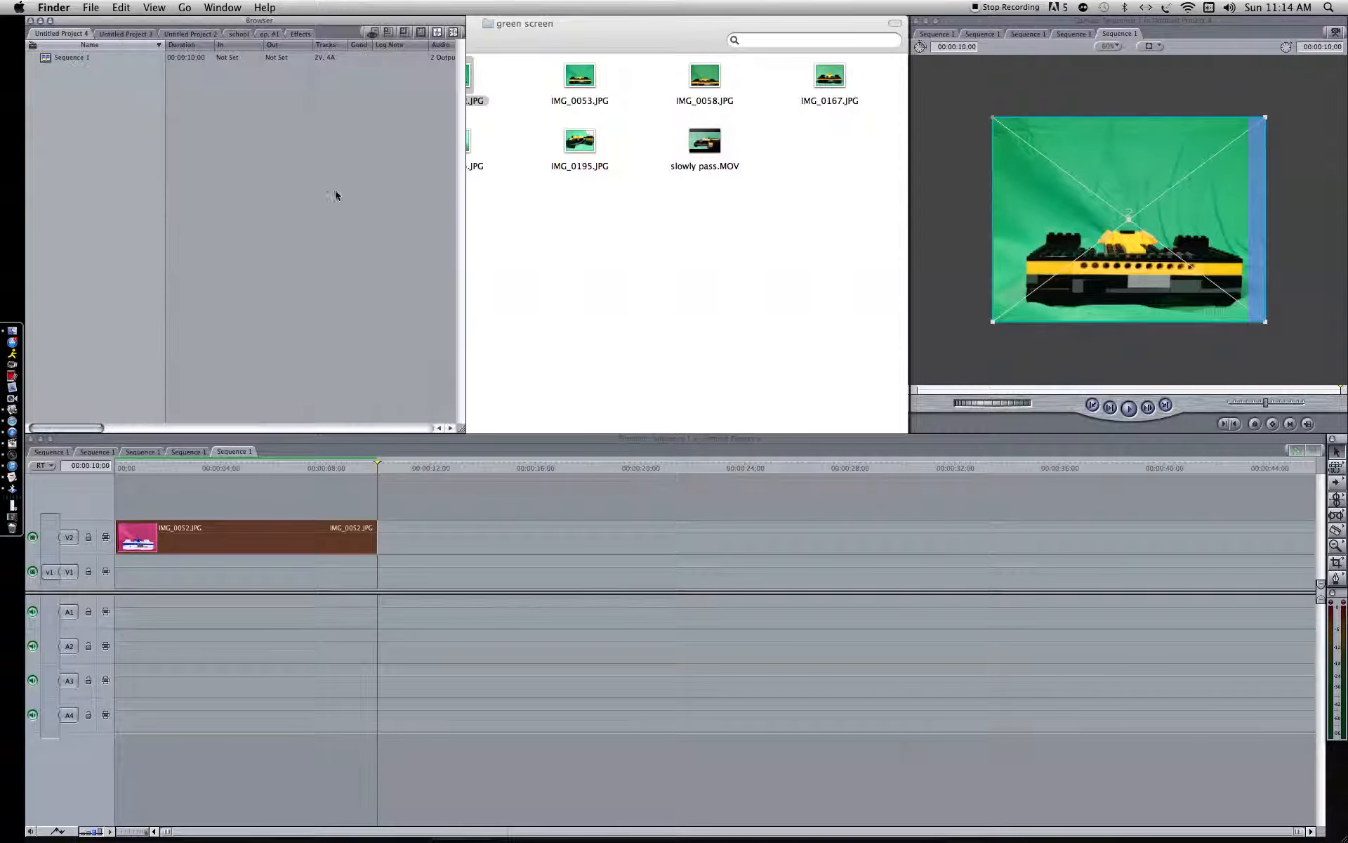
drag(565, 51, 564, 595)
click(549, 289)
drag(548, 289, 169, 555)
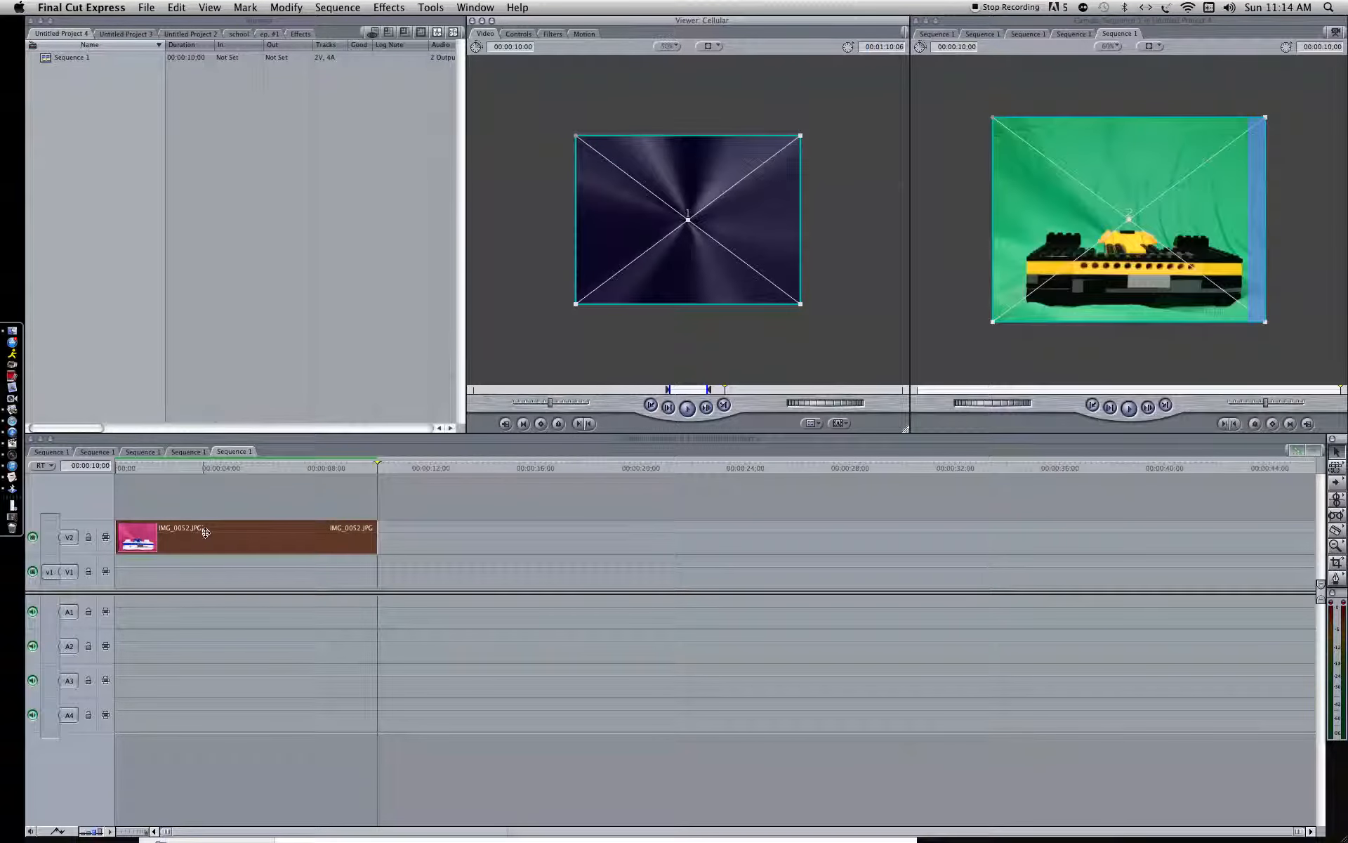
drag(520, 365, 129, 586)
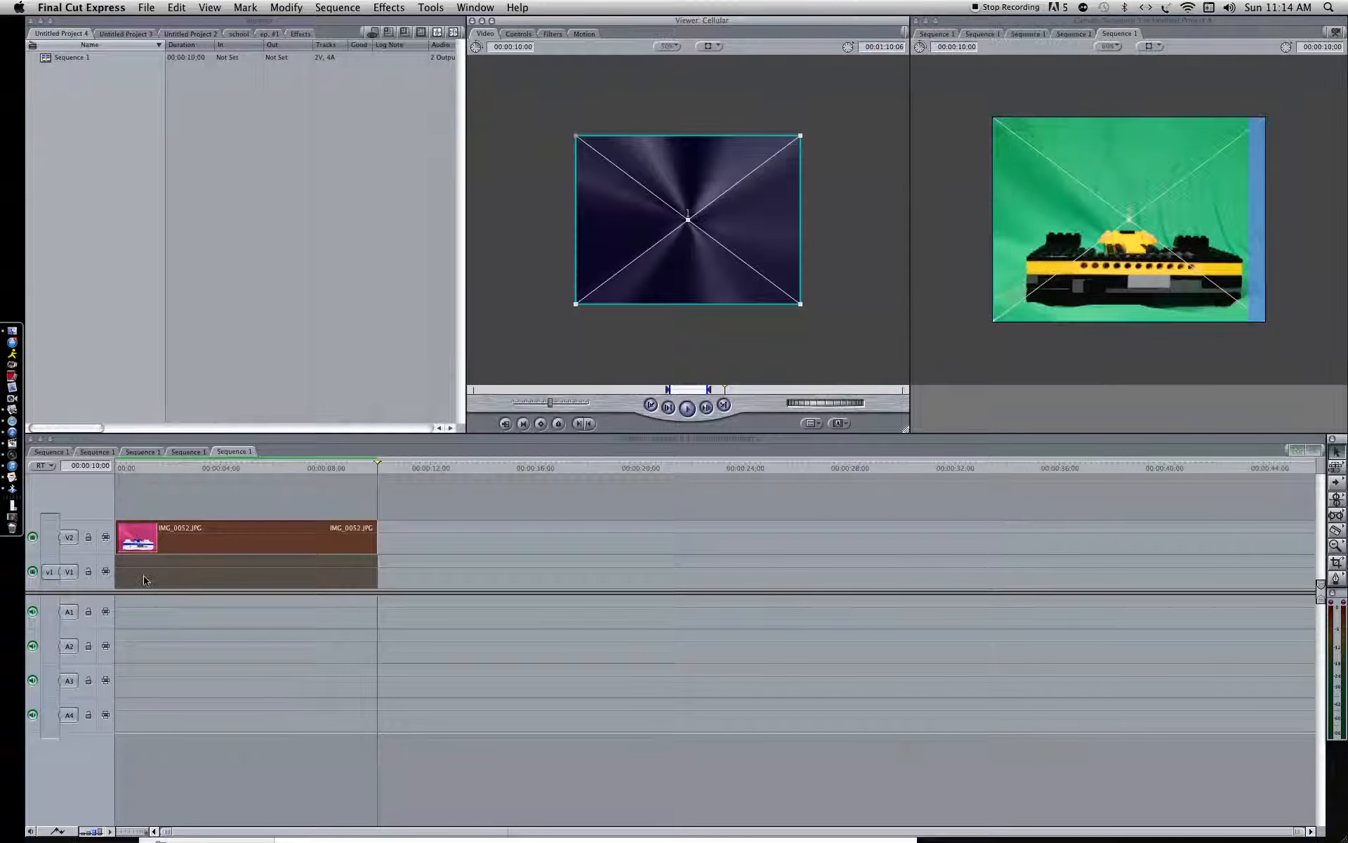
drag(329, 569, 330, 569)
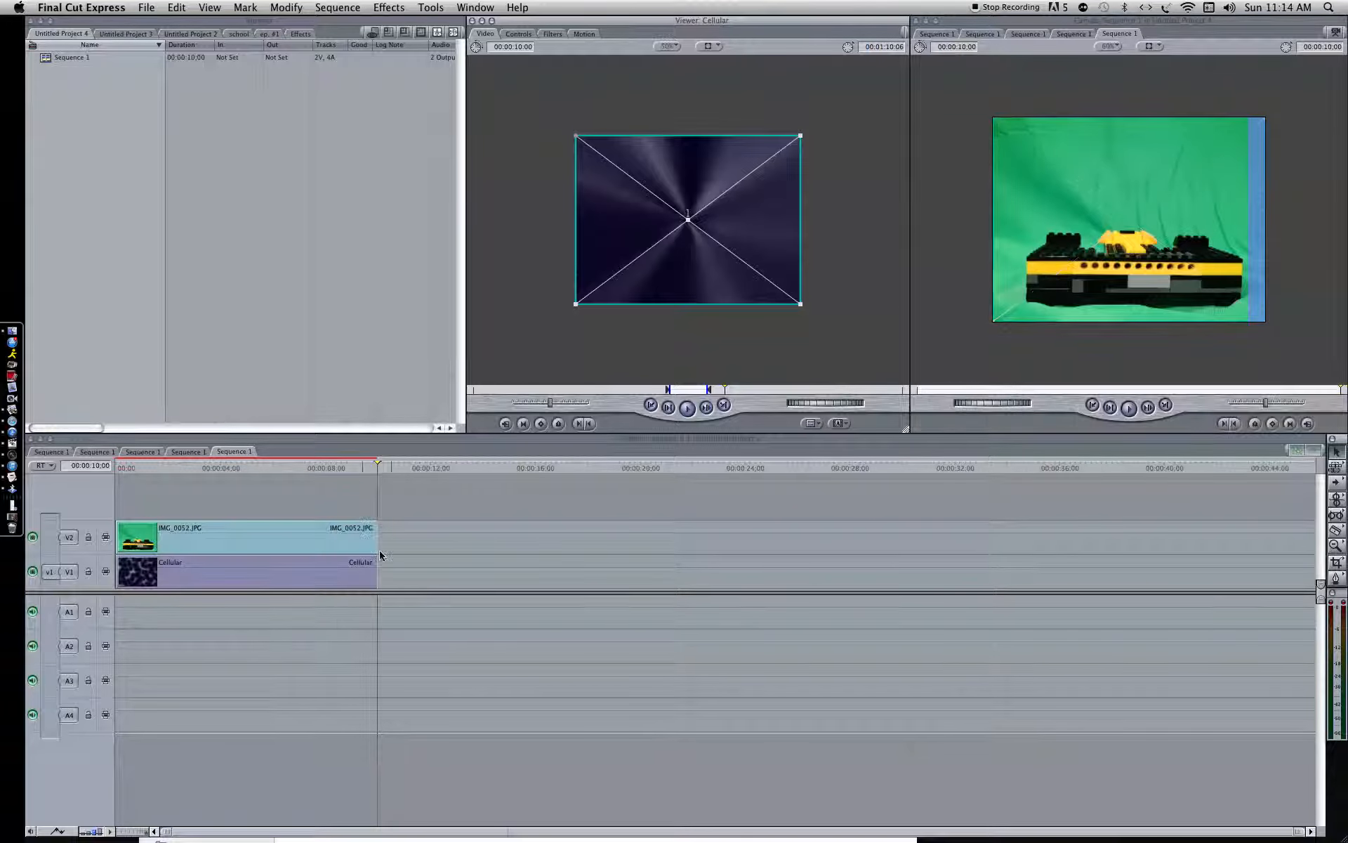
- Load the IMG_0052.JPG clip into the viewer and apply the Chroma Keyer filter to it
double_click(200, 538)
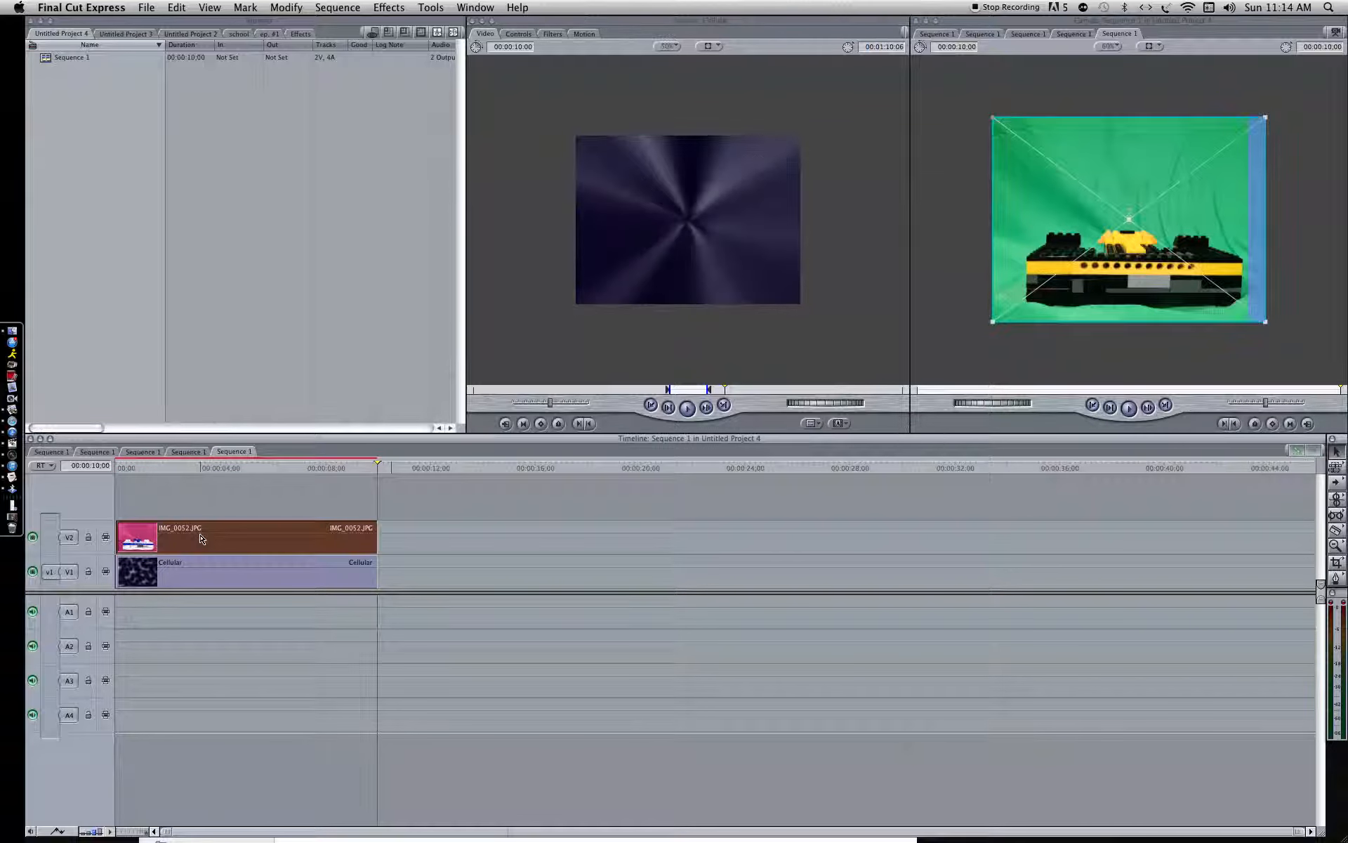
click(399, 8)
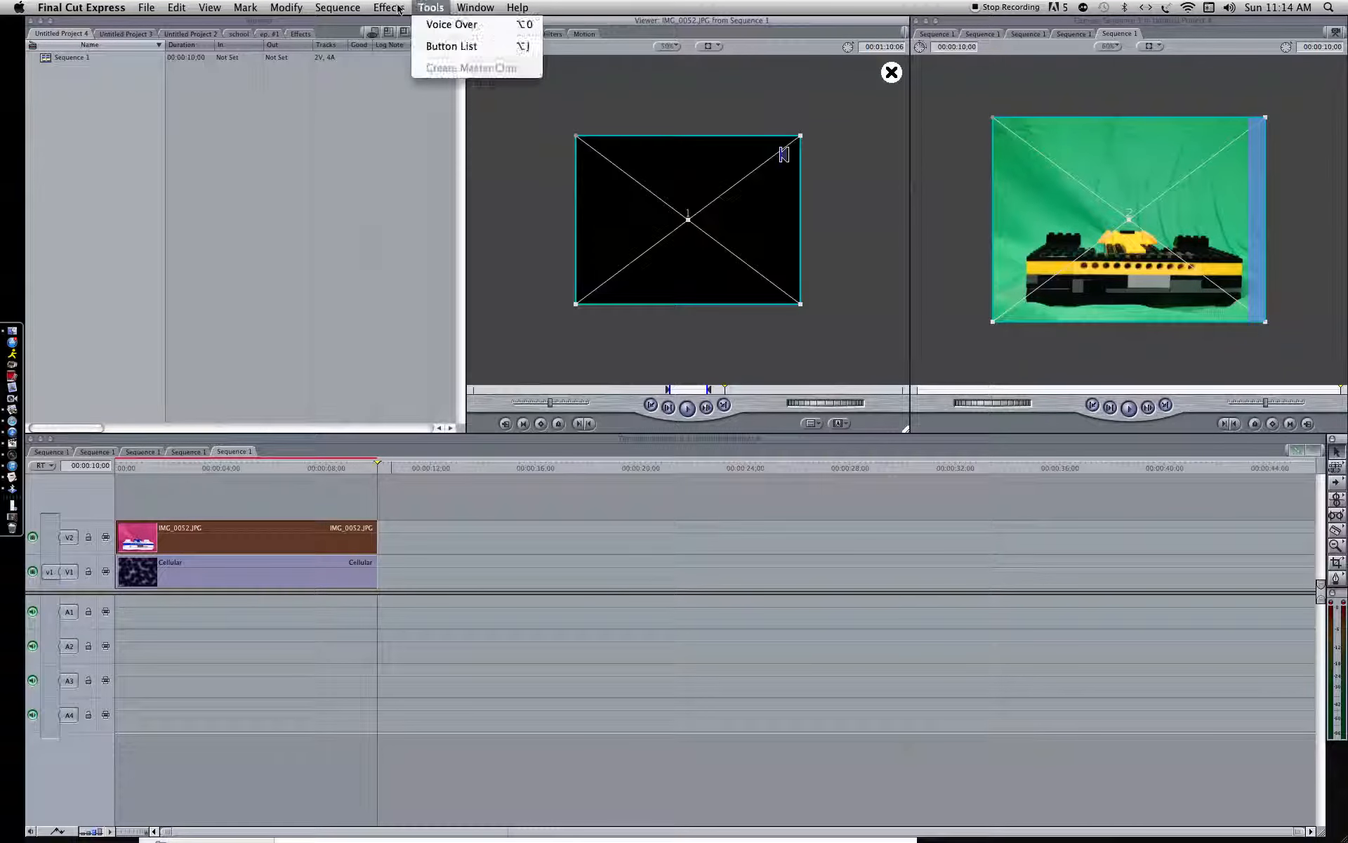
mouse_move(465, 62)
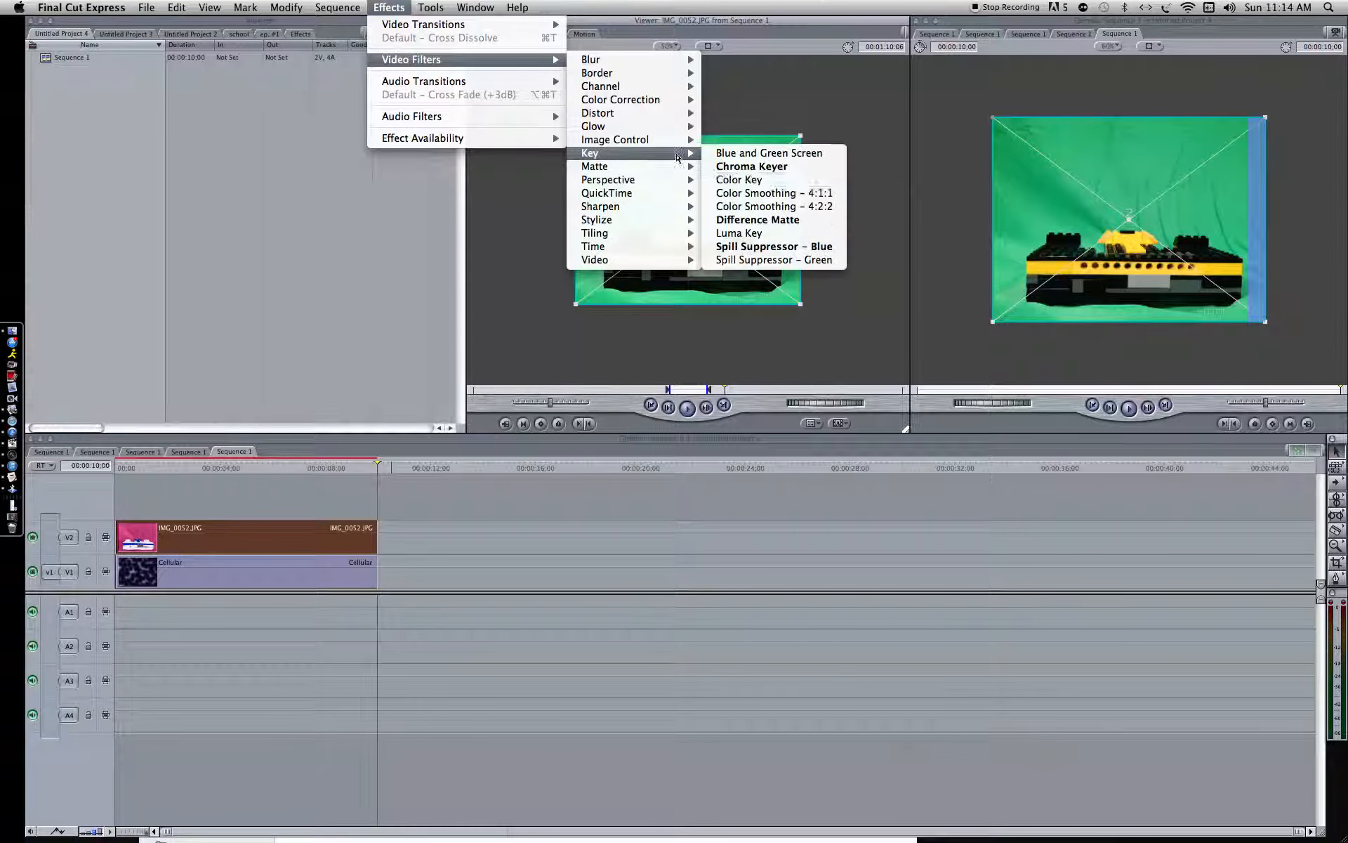
click(730, 179)
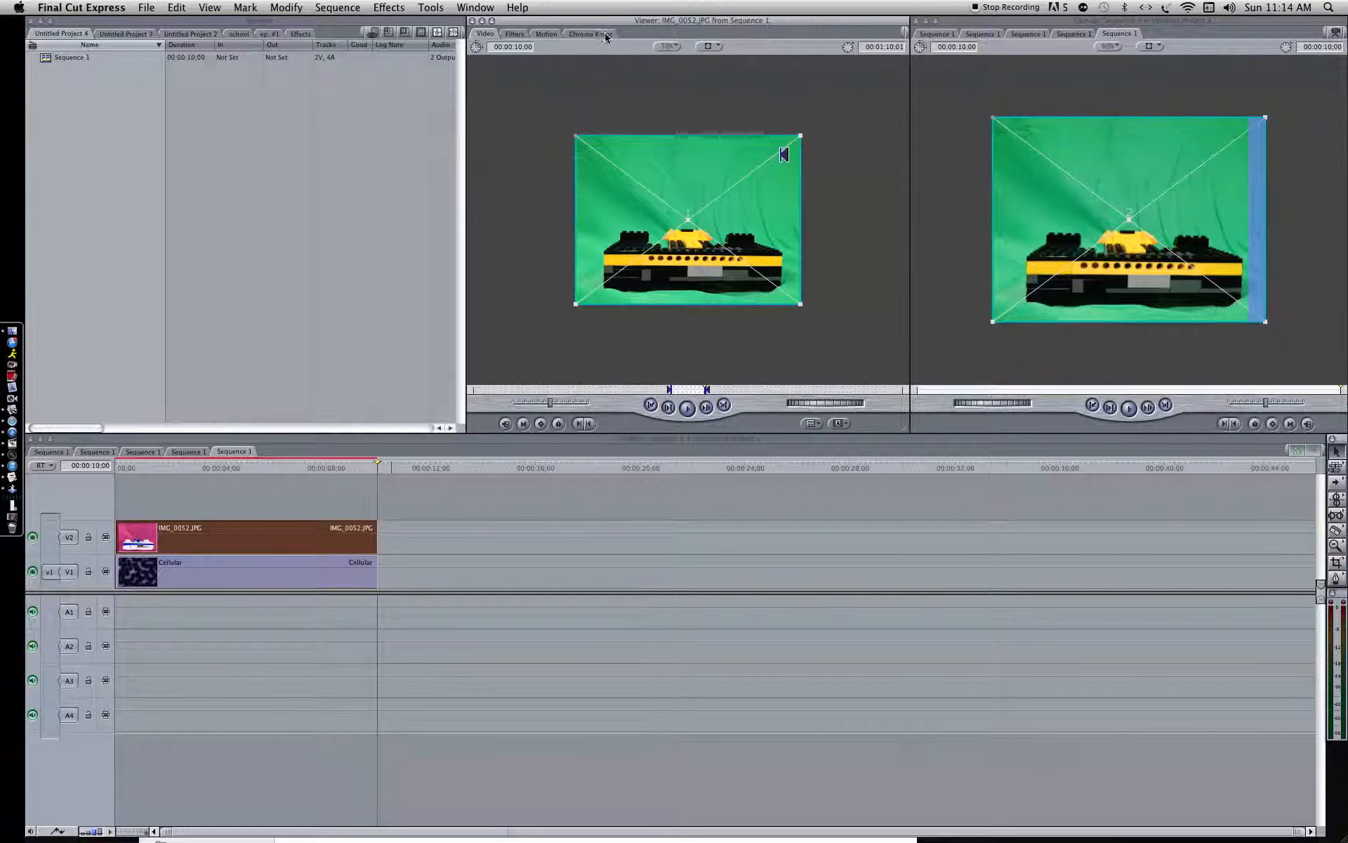
- Sample the green backdrop as the key colour, widen the hue range, and extend saturation and luma to their full ranges
click(606, 33)
click(897, 213)
click(1012, 209)
drag(686, 165, 767, 165)
drag(646, 218, 885, 218)
drag(696, 270, 885, 271)
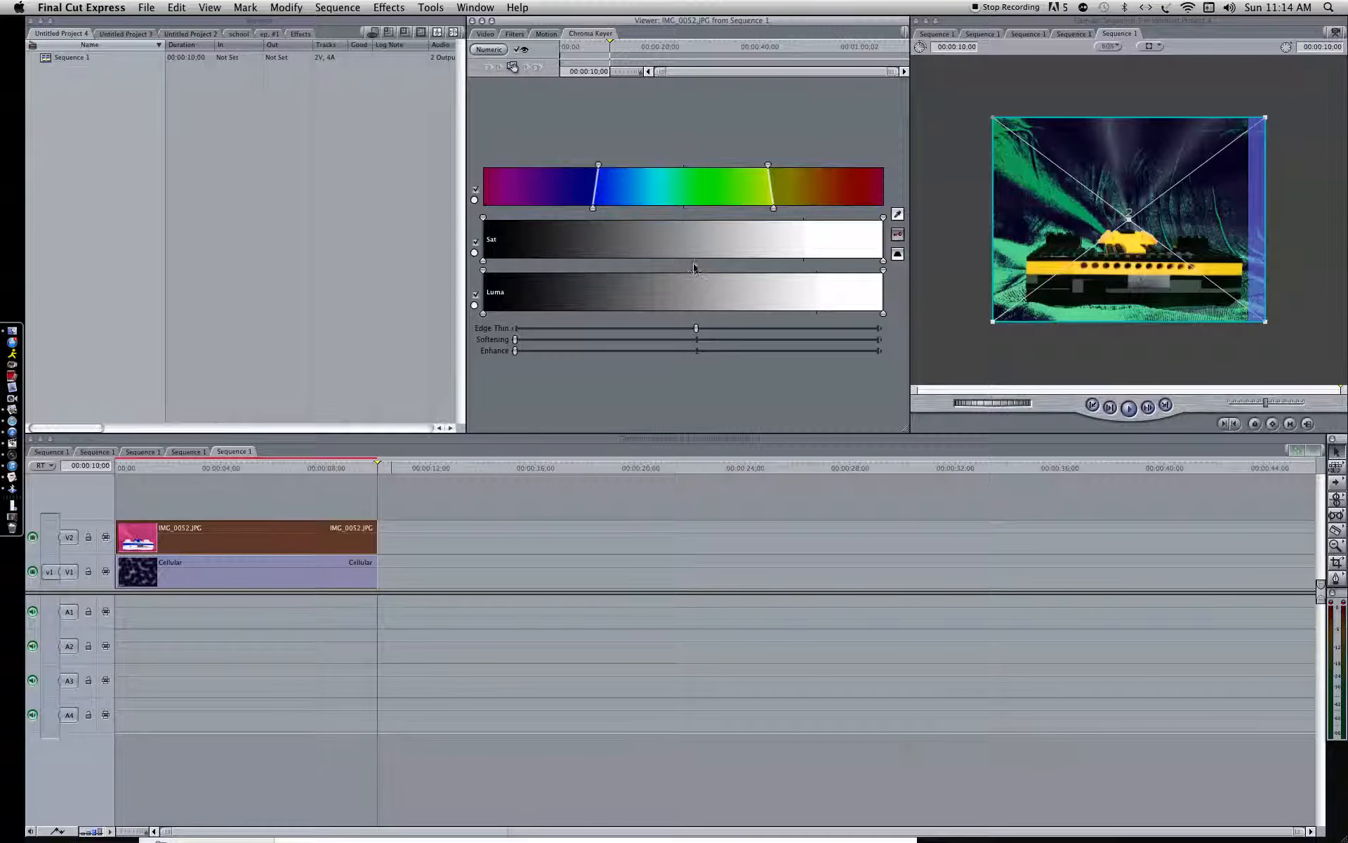
- Raise the lower luma and saturation limits of the chroma key slightly and play the composite from the start
drag(483, 270, 534, 314)
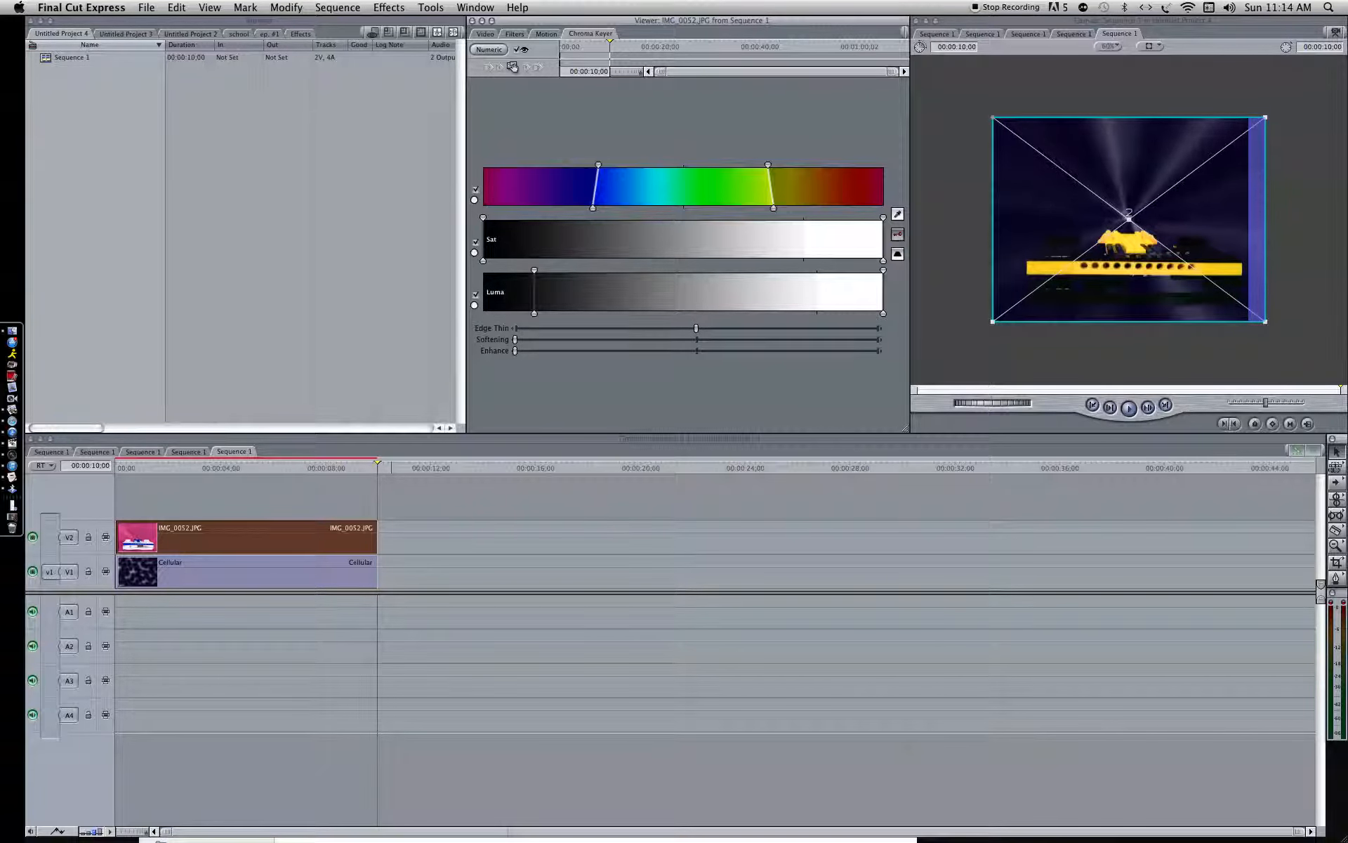
drag(483, 217, 539, 261)
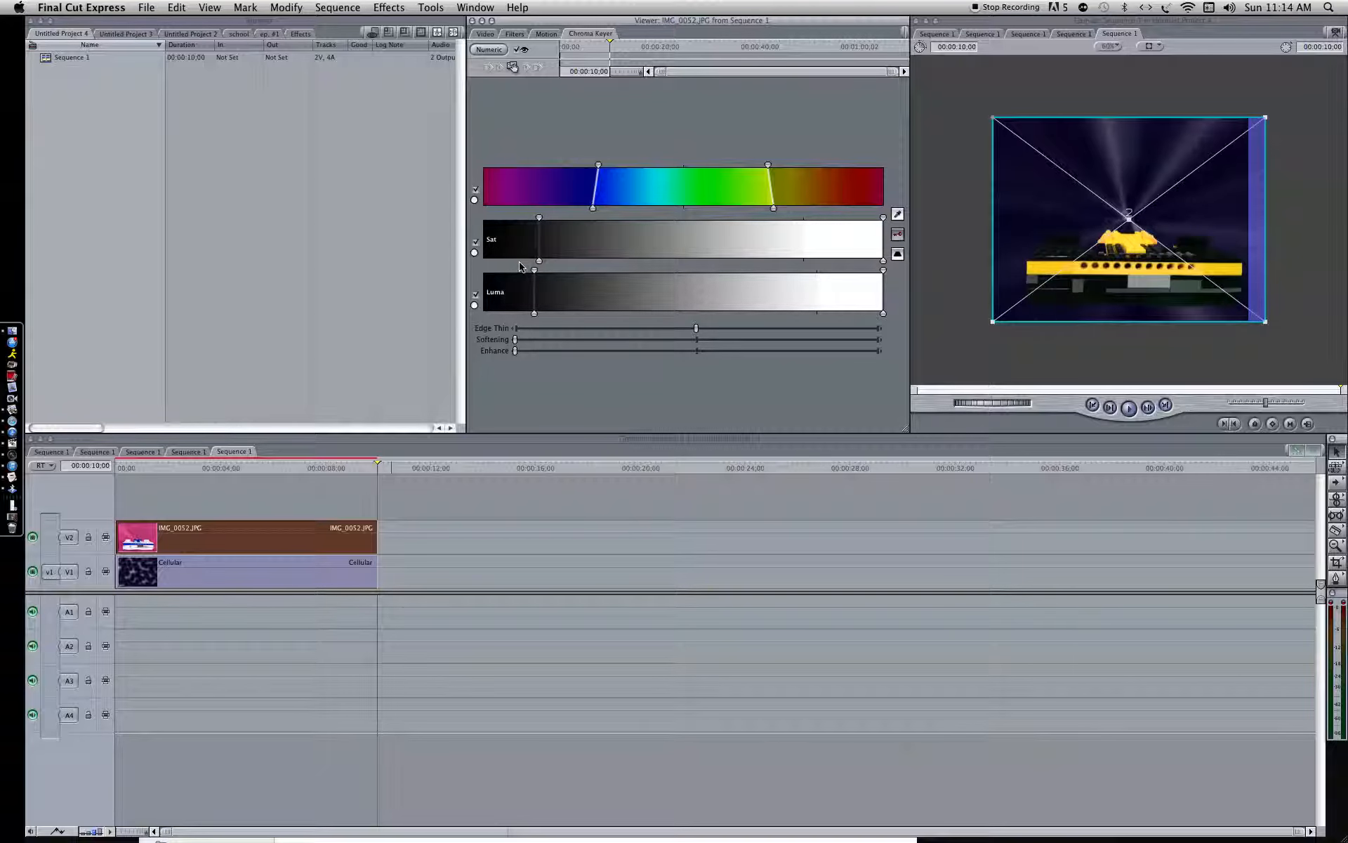
click(124, 469)
drag(121, 467, 98, 465)
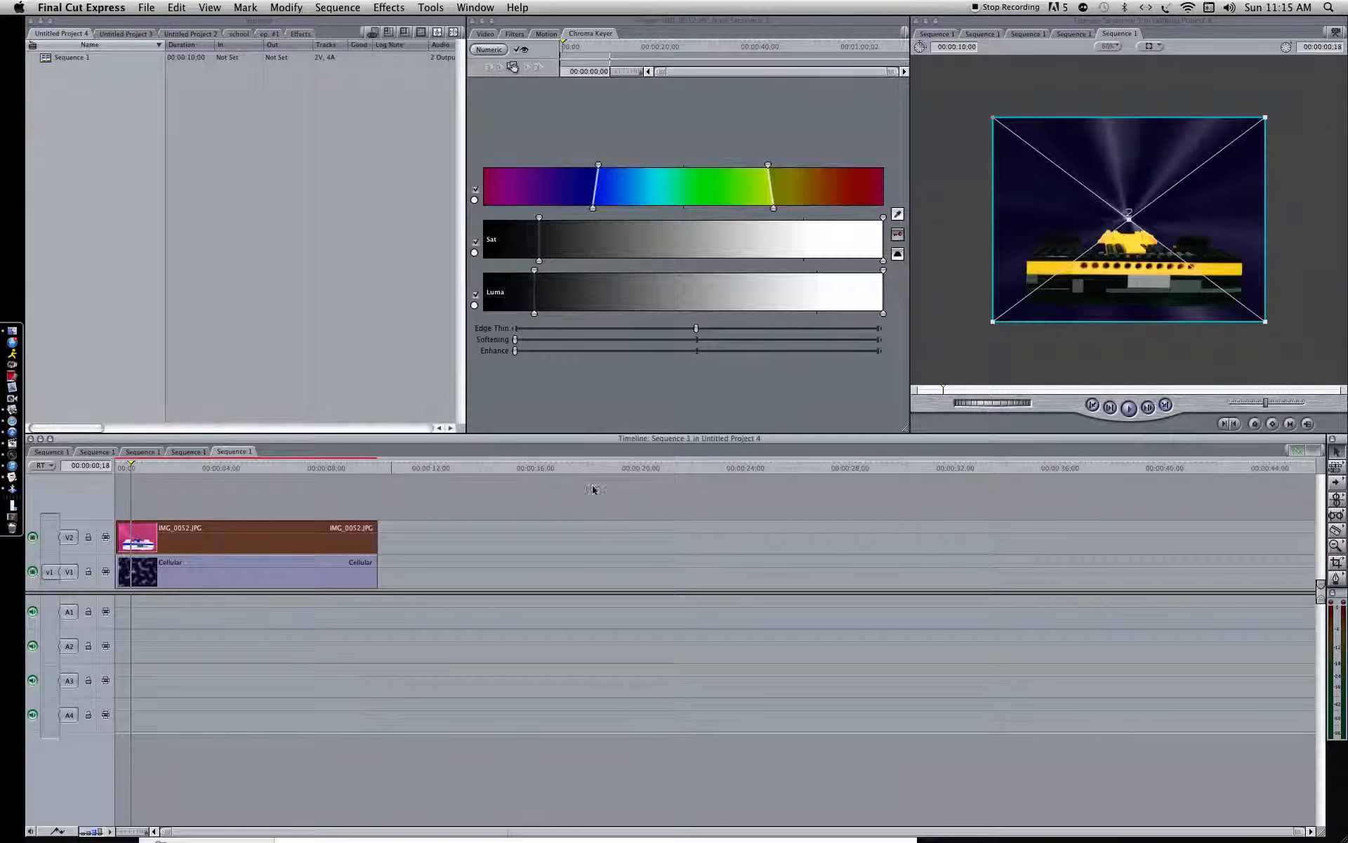
click(1129, 414)
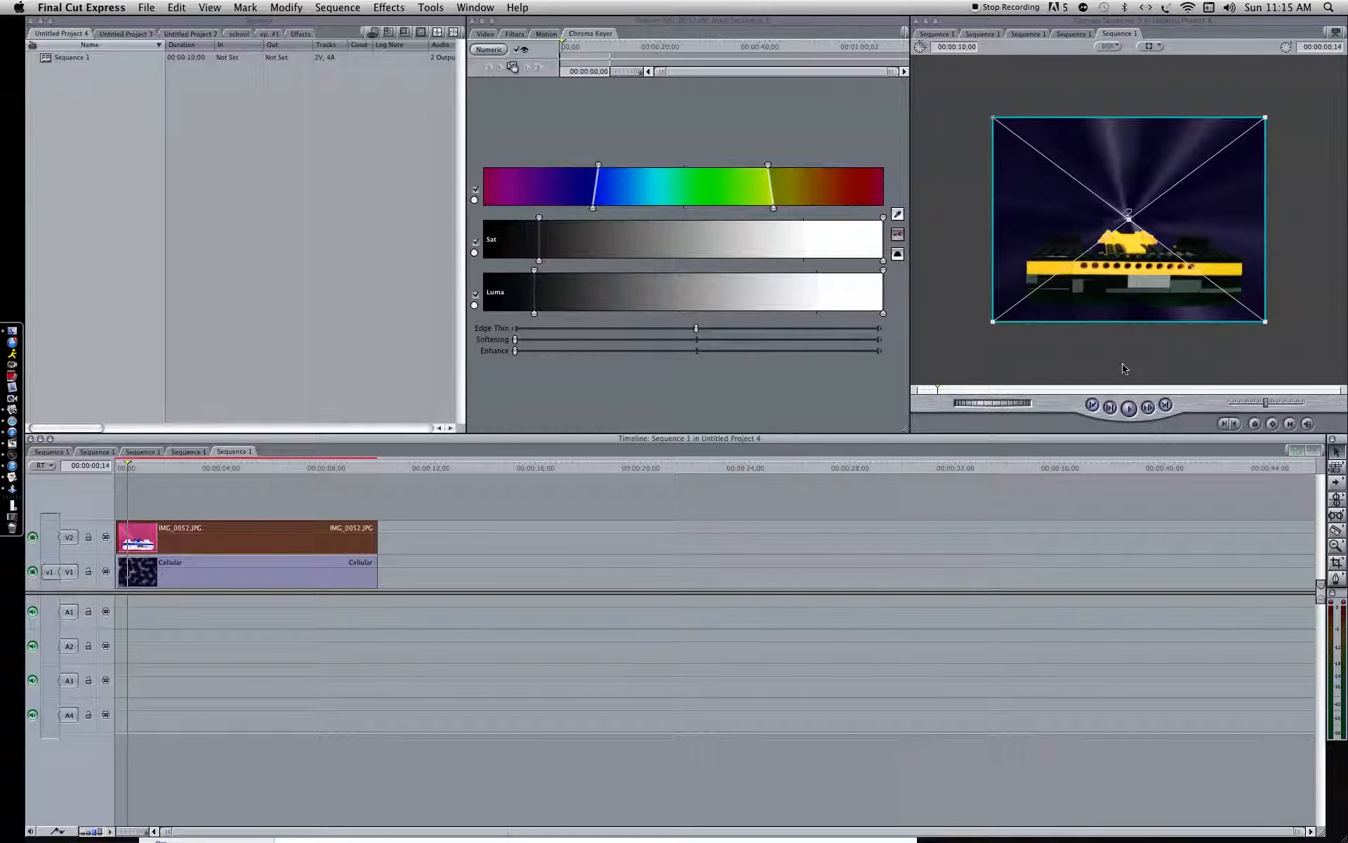
click(1129, 409)
click(1129, 408)
- Shift the keyed ship image slightly downward within the frame
click(1109, 284)
drag(1110, 292, 1022, 300)
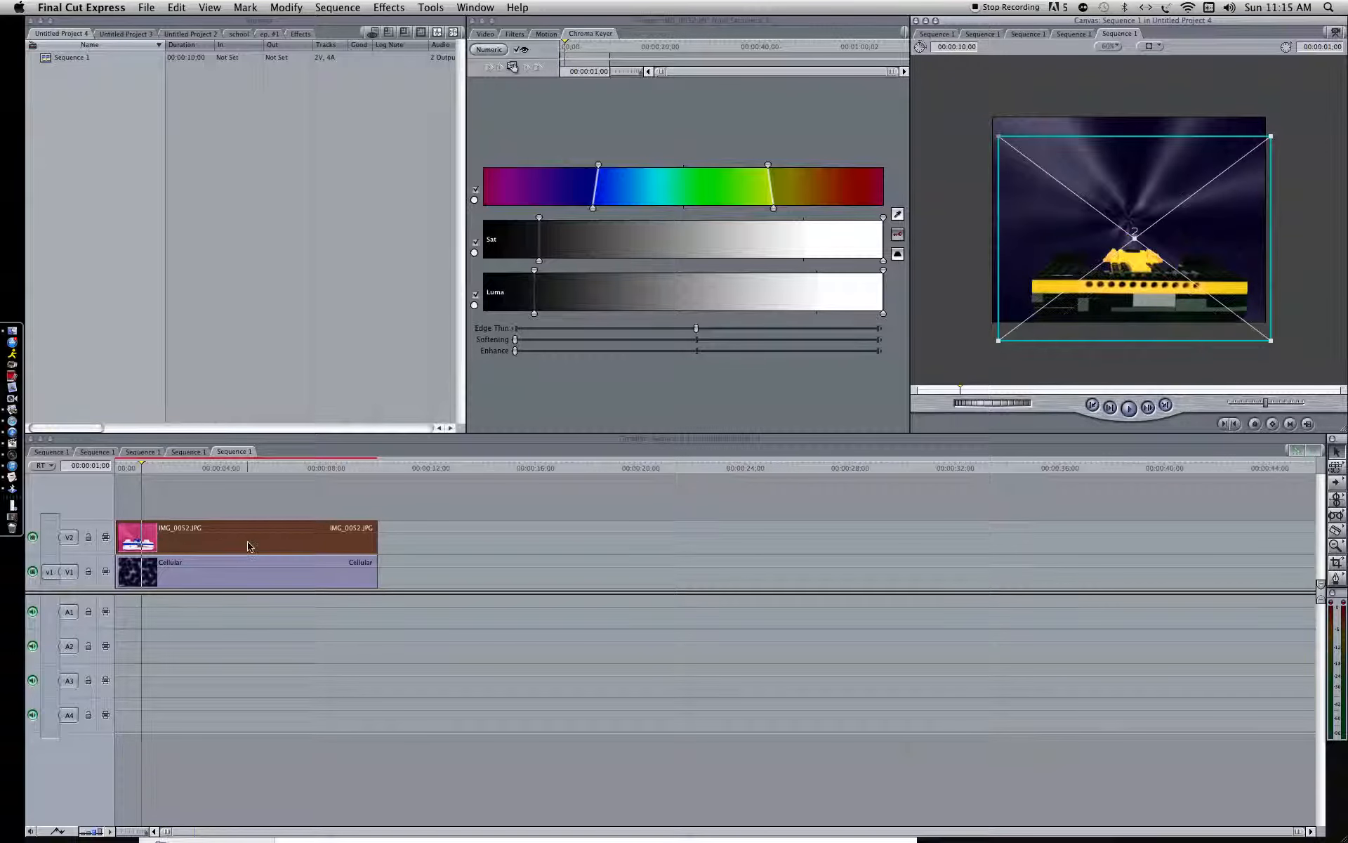
key(super+r)
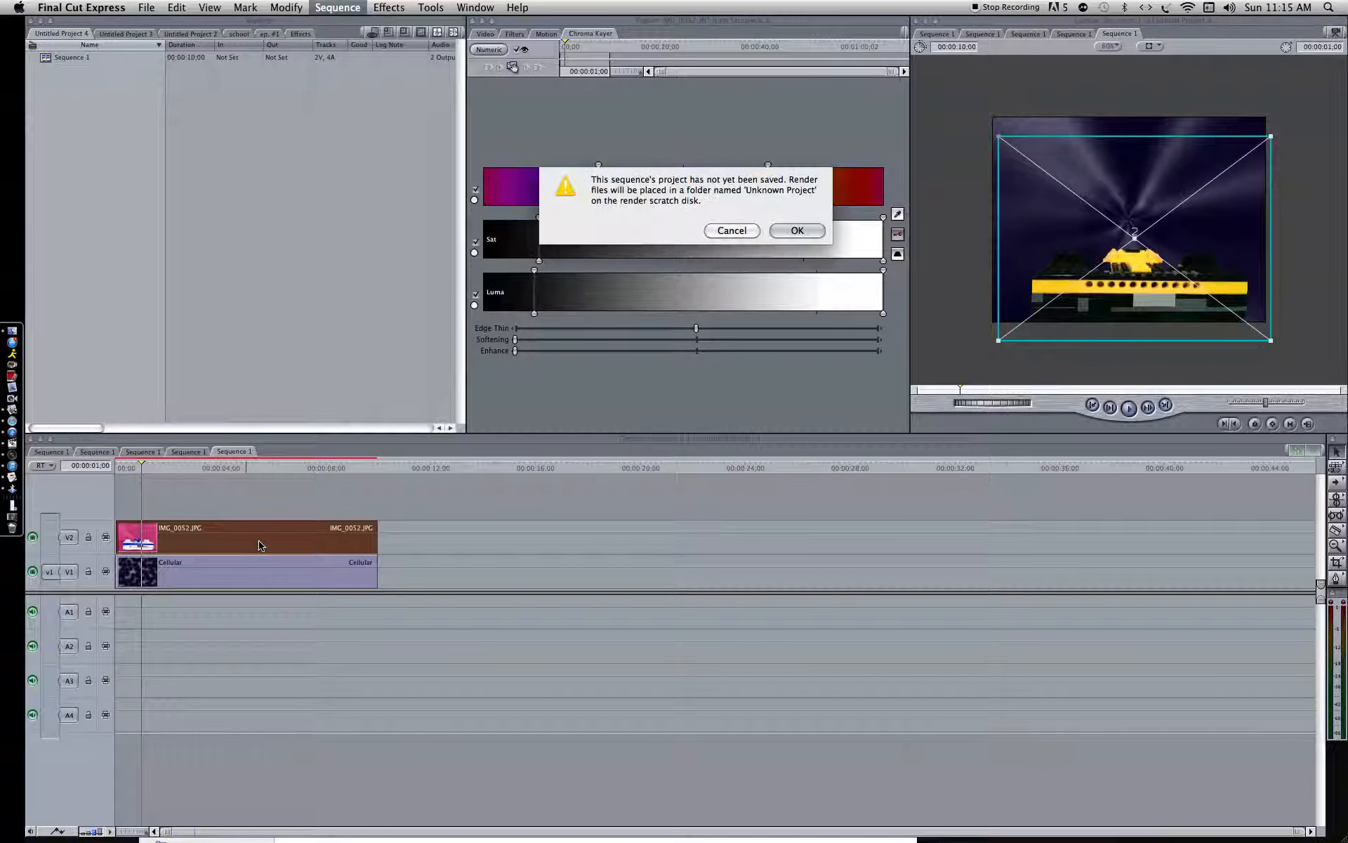
click(798, 231)
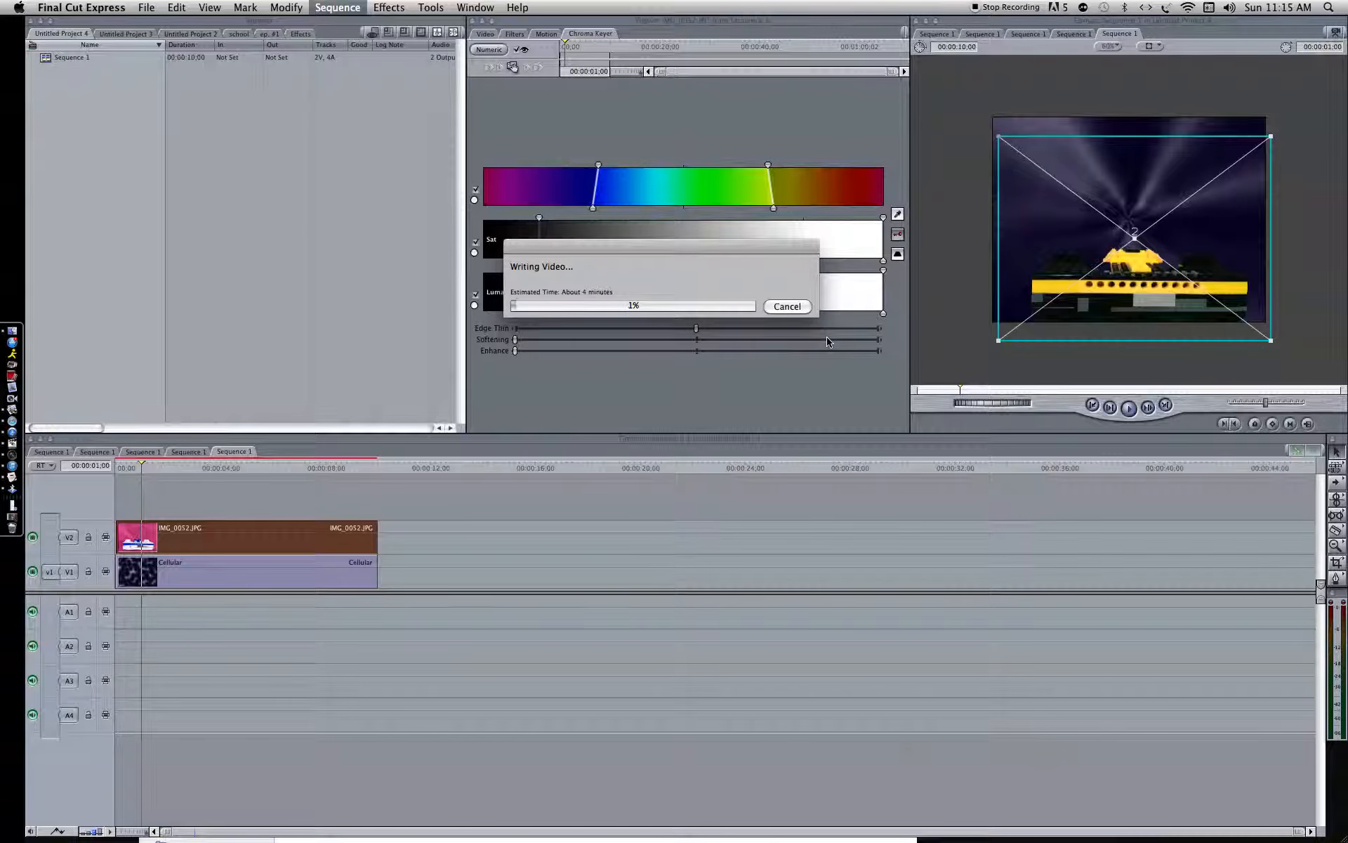
click(792, 308)
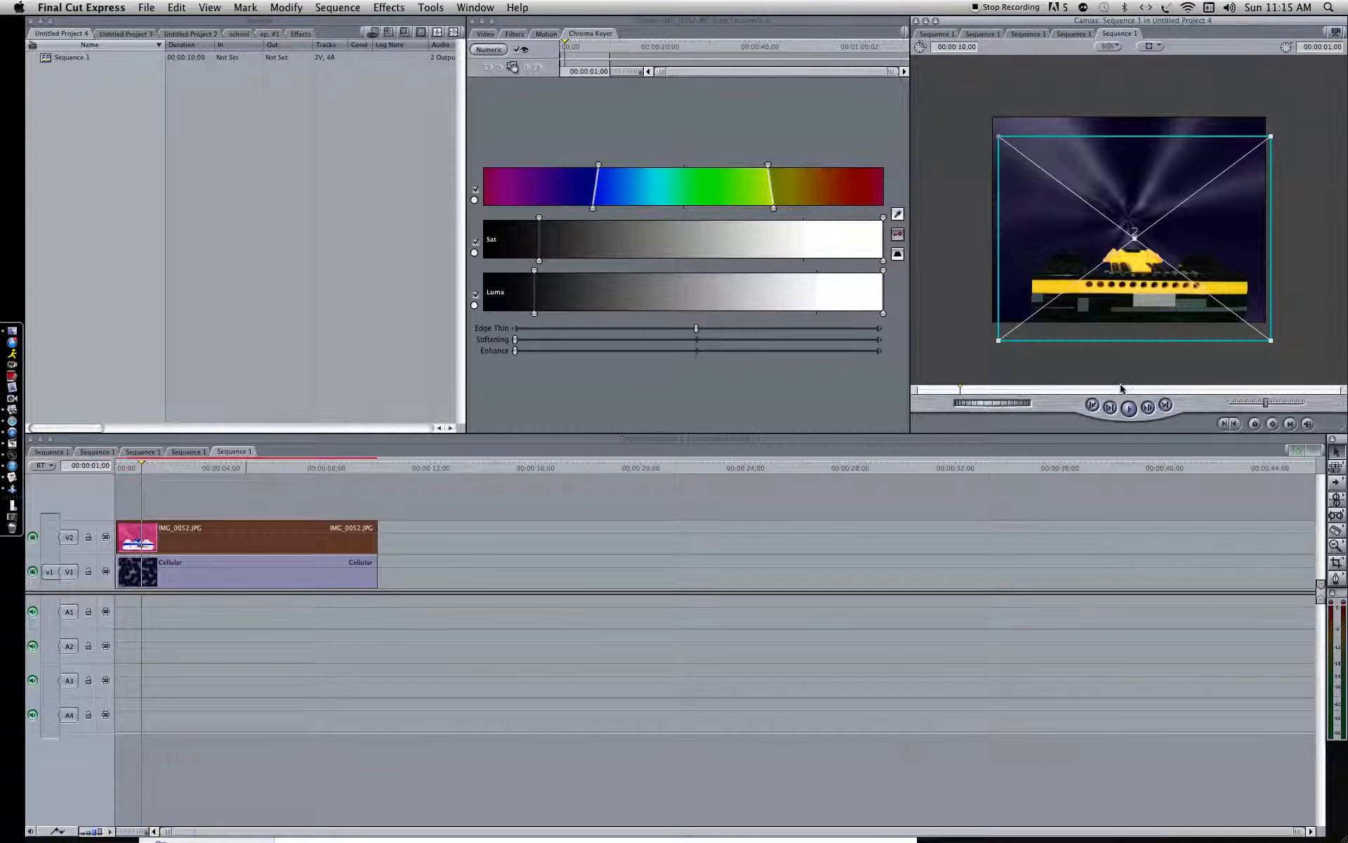
- Preview a short stretch of the composite and readjust the ship so it sits slightly lower beneath the tunnel's centre
click(1128, 408)
key(space)
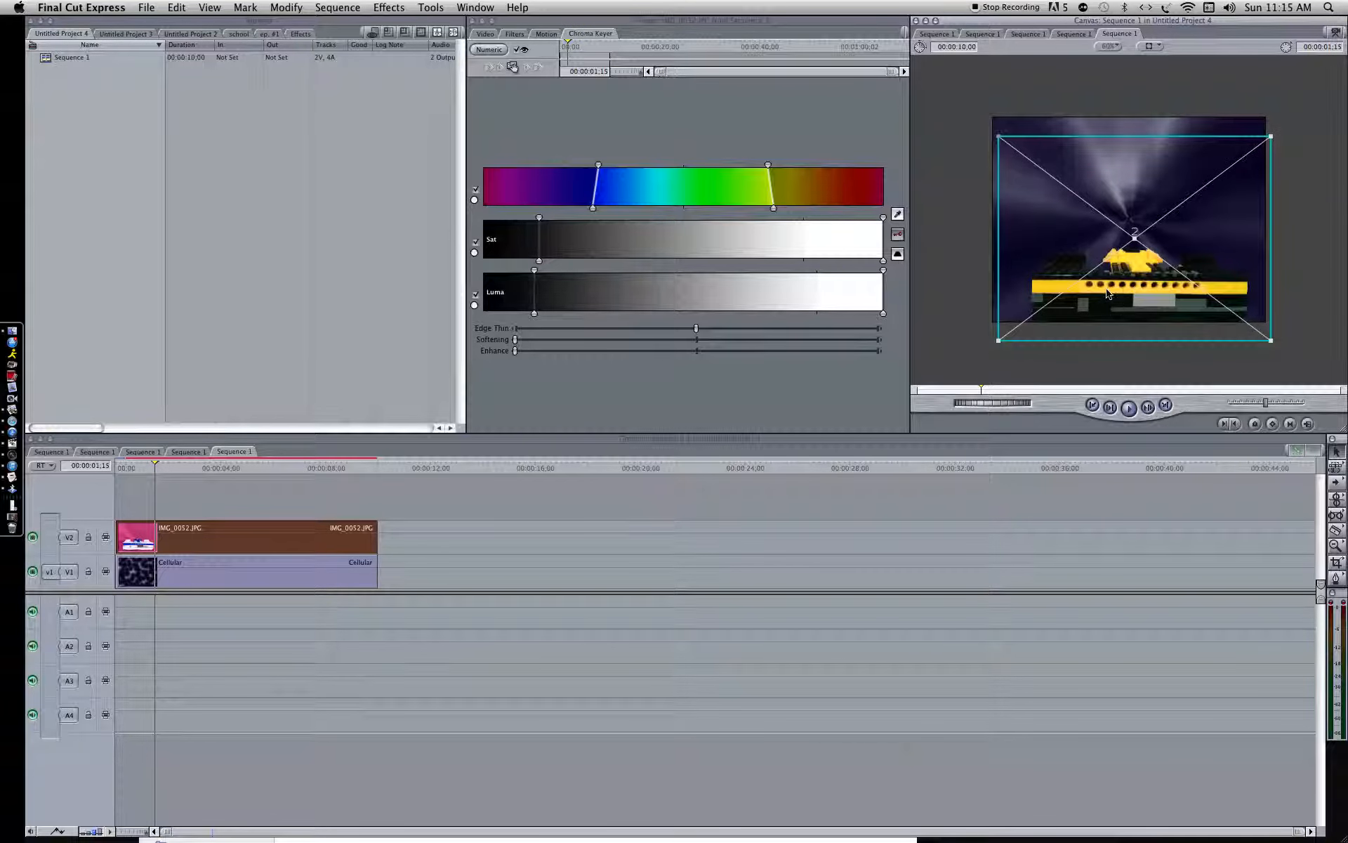
mouse_move(1108, 277)
mouse_down()
mouse_move(1103, 251)
mouse_move(1093, 339)
mouse_move(1115, 290)
mouse_up()
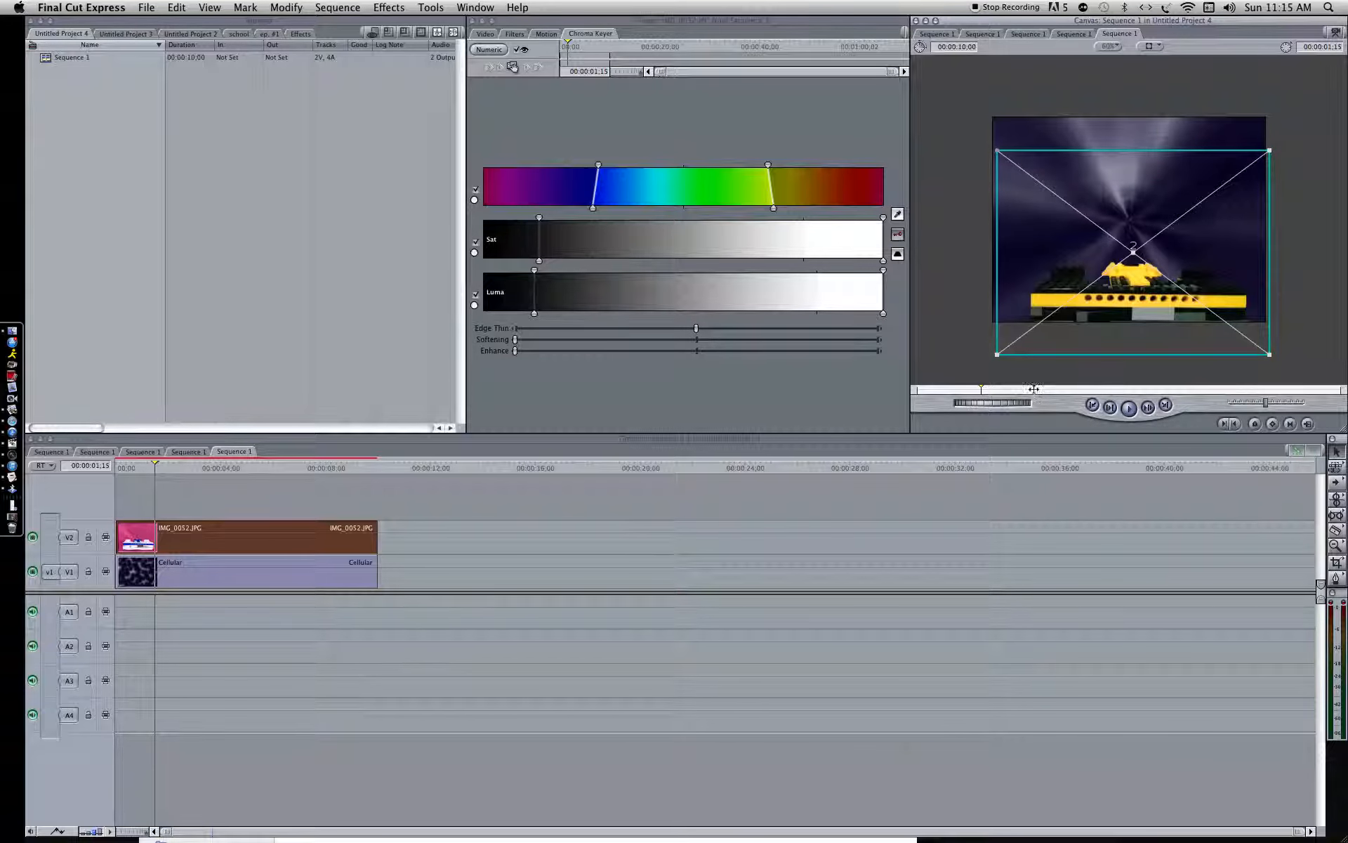
drag(1145, 303, 1144, 295)
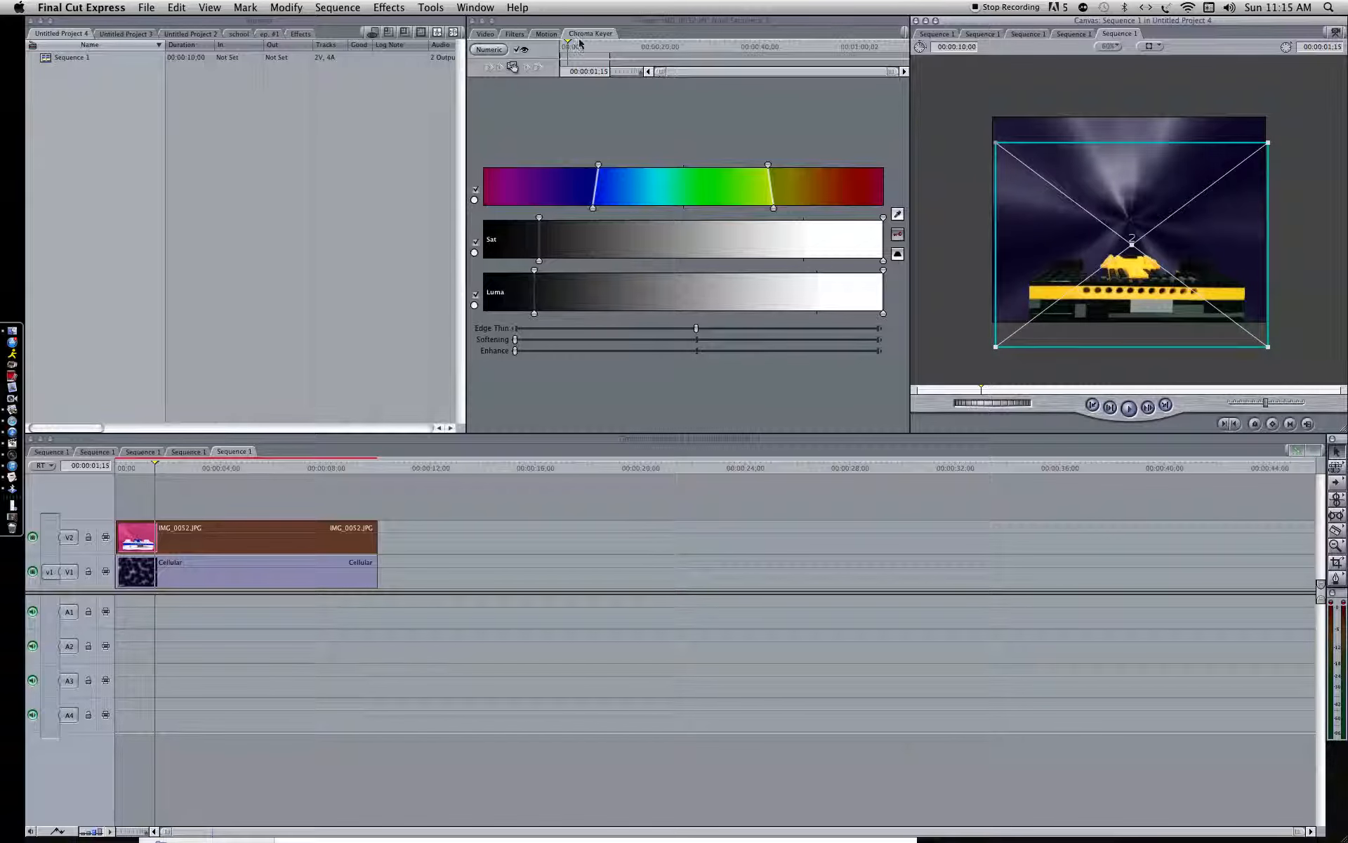
- Animate the ship's scale with a keyframe at the clip's start and a scale of 0 at 4 seconds
click(518, 35)
click(540, 34)
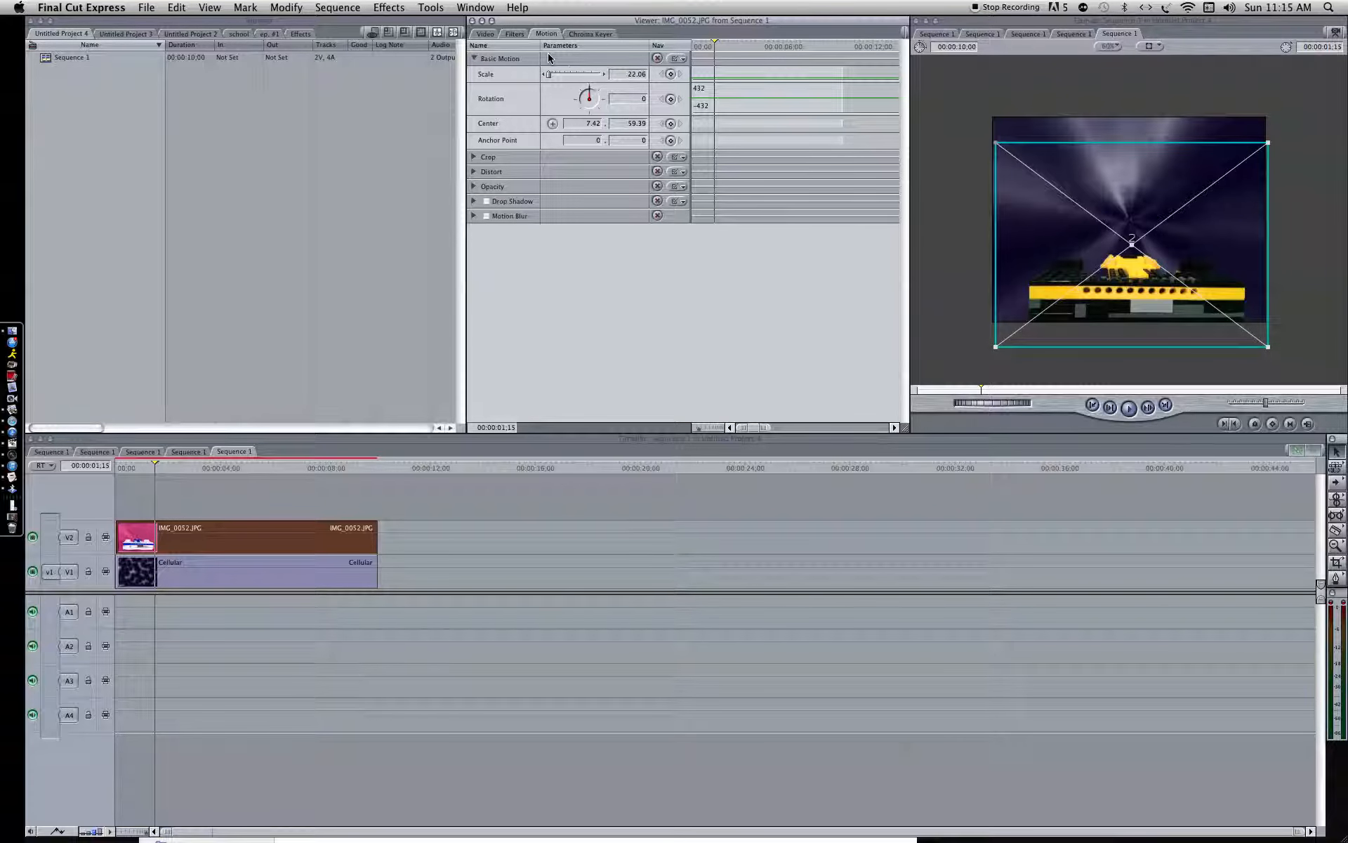
drag(715, 43, 683, 46)
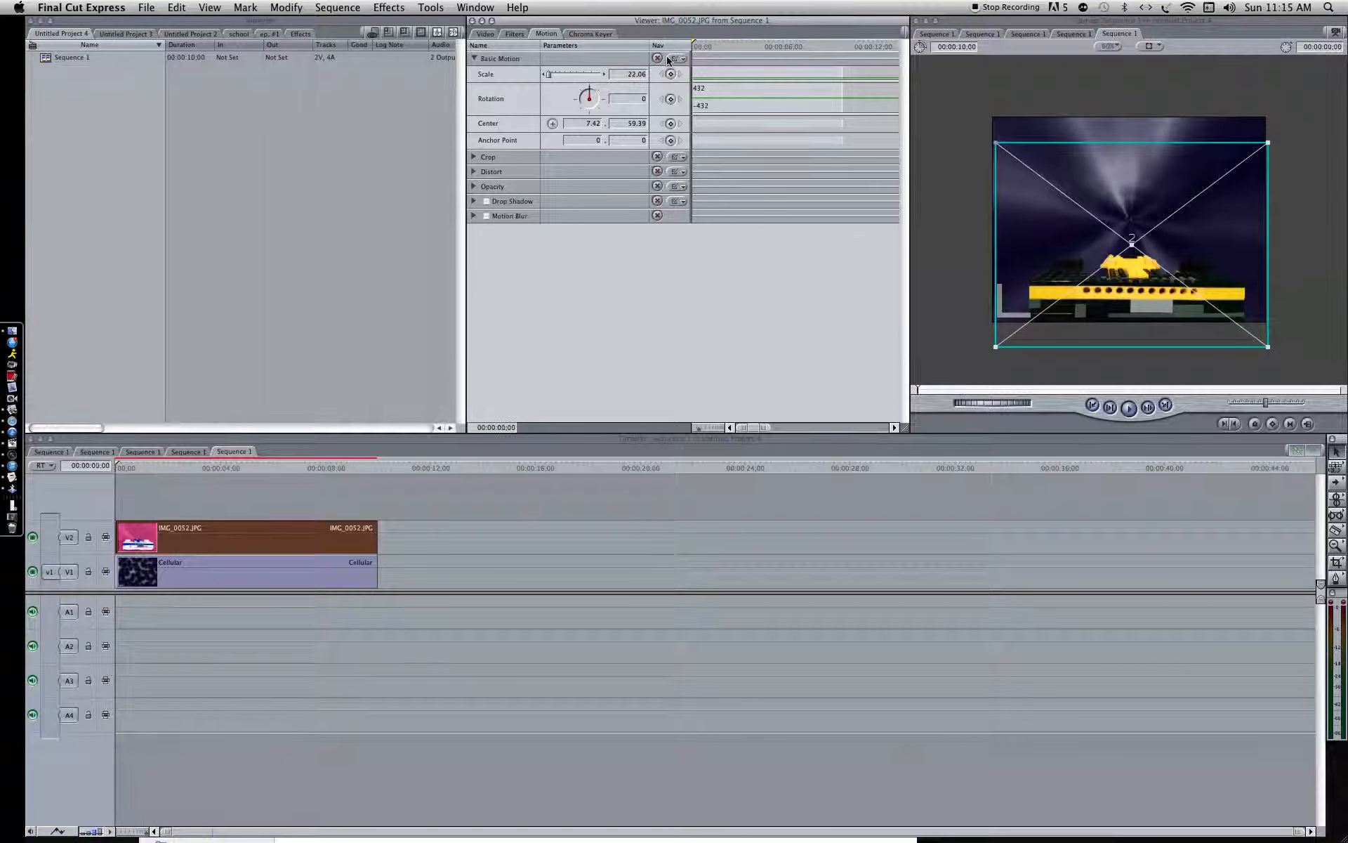
click(671, 74)
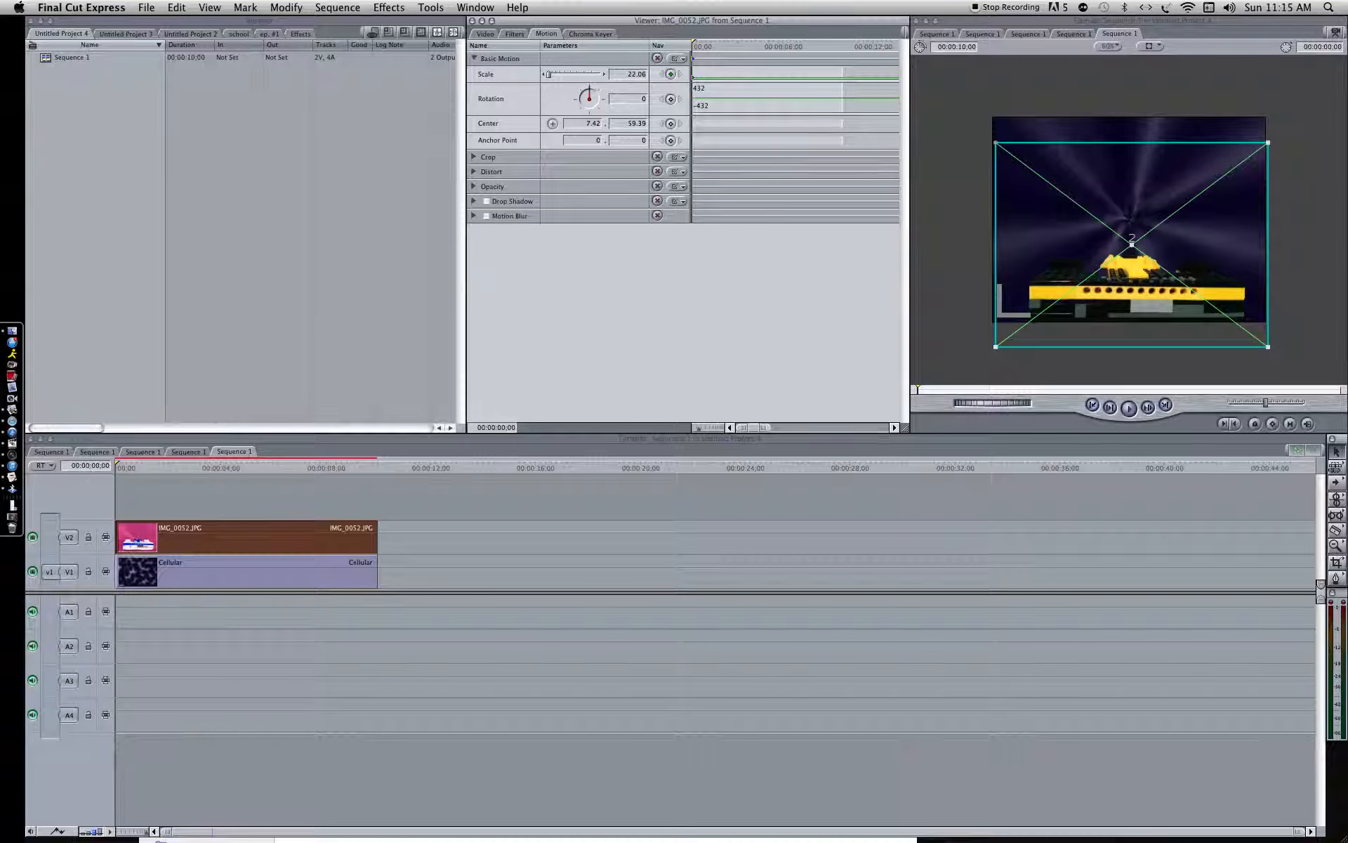
click(103, 466)
drag(104, 465, 101, 464)
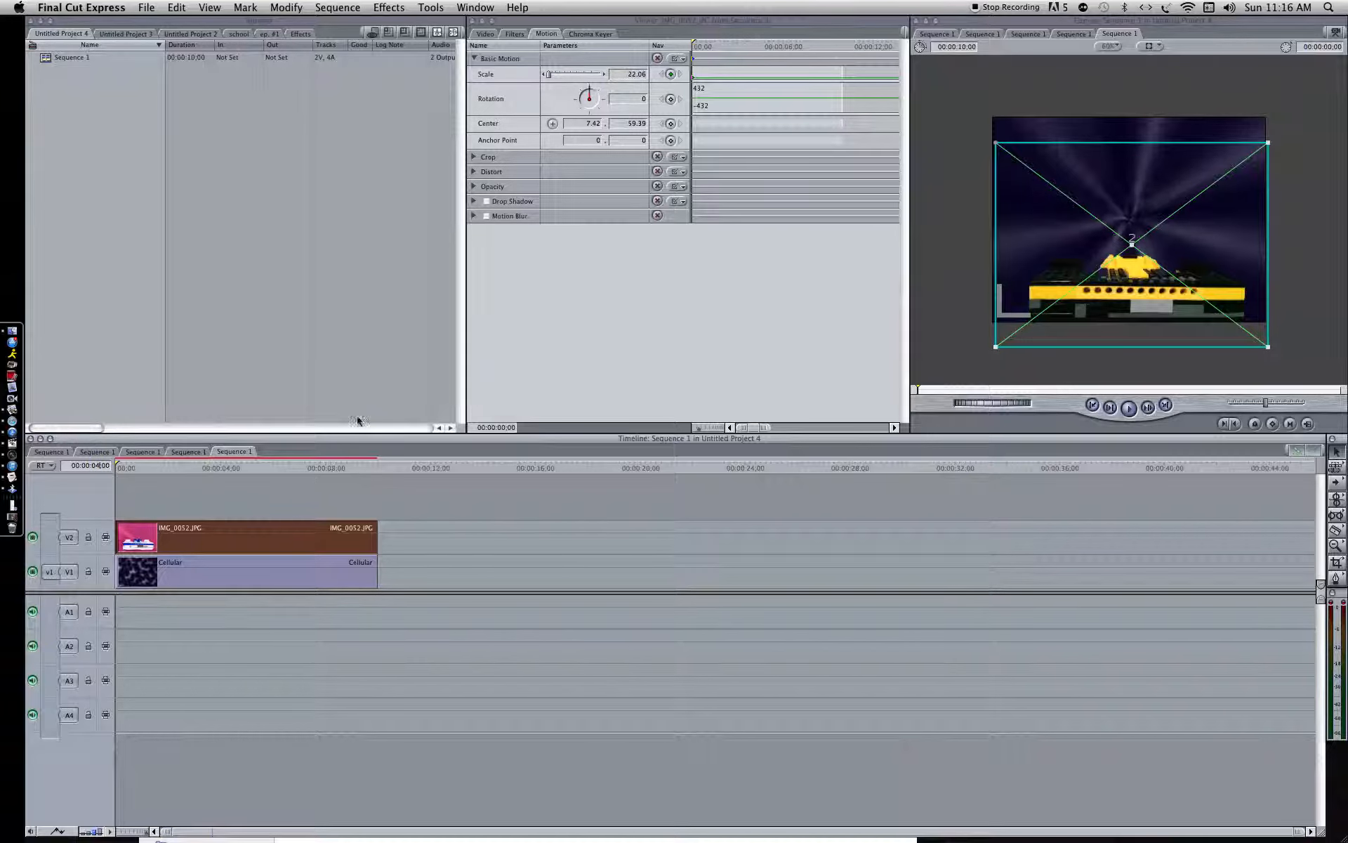
click(638, 286)
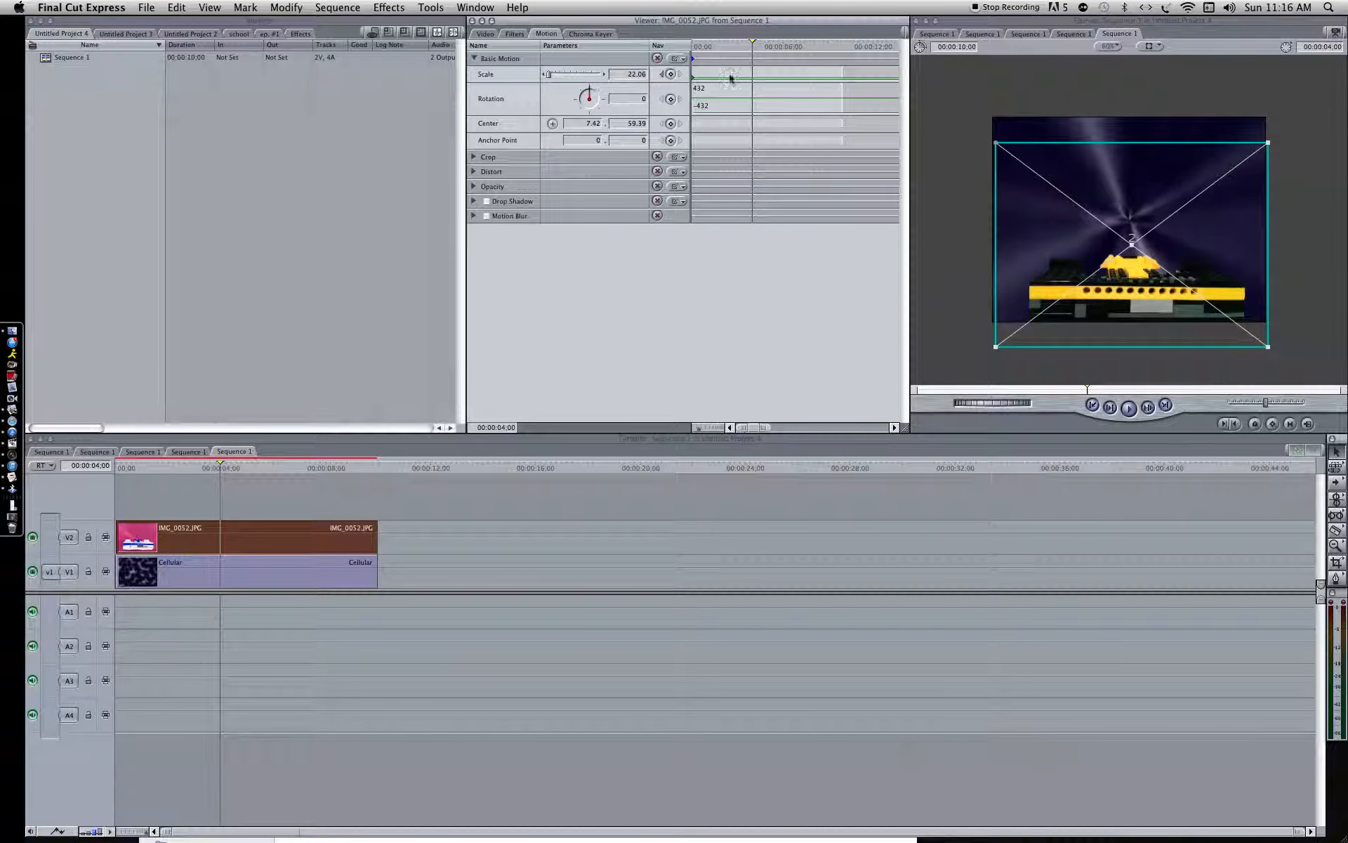
drag(552, 75, 546, 73)
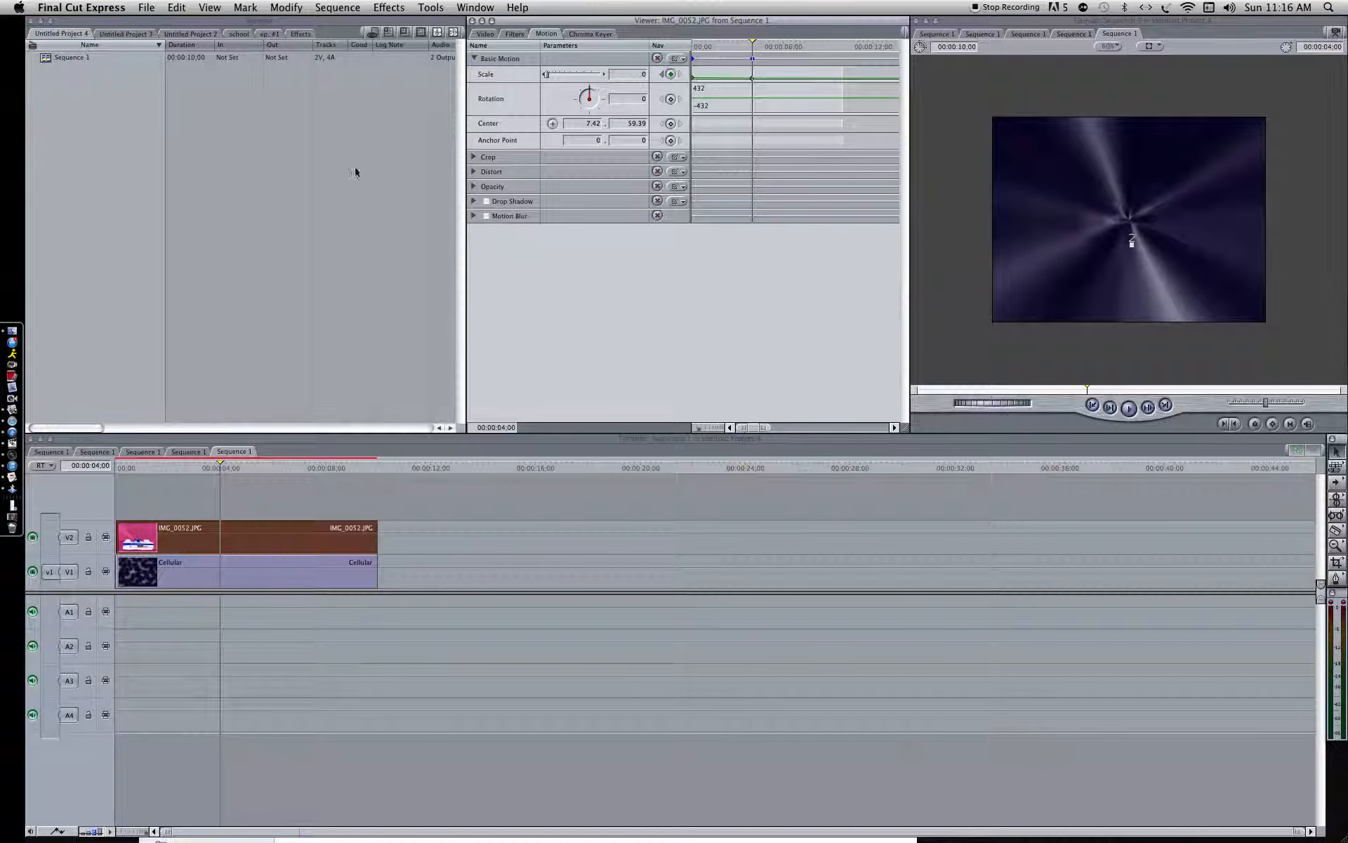
- Delete the Cellular clip and the IMG_0052.JPG ship clip from the sequence
click(367, 567)
key(Delete)
click(353, 542)
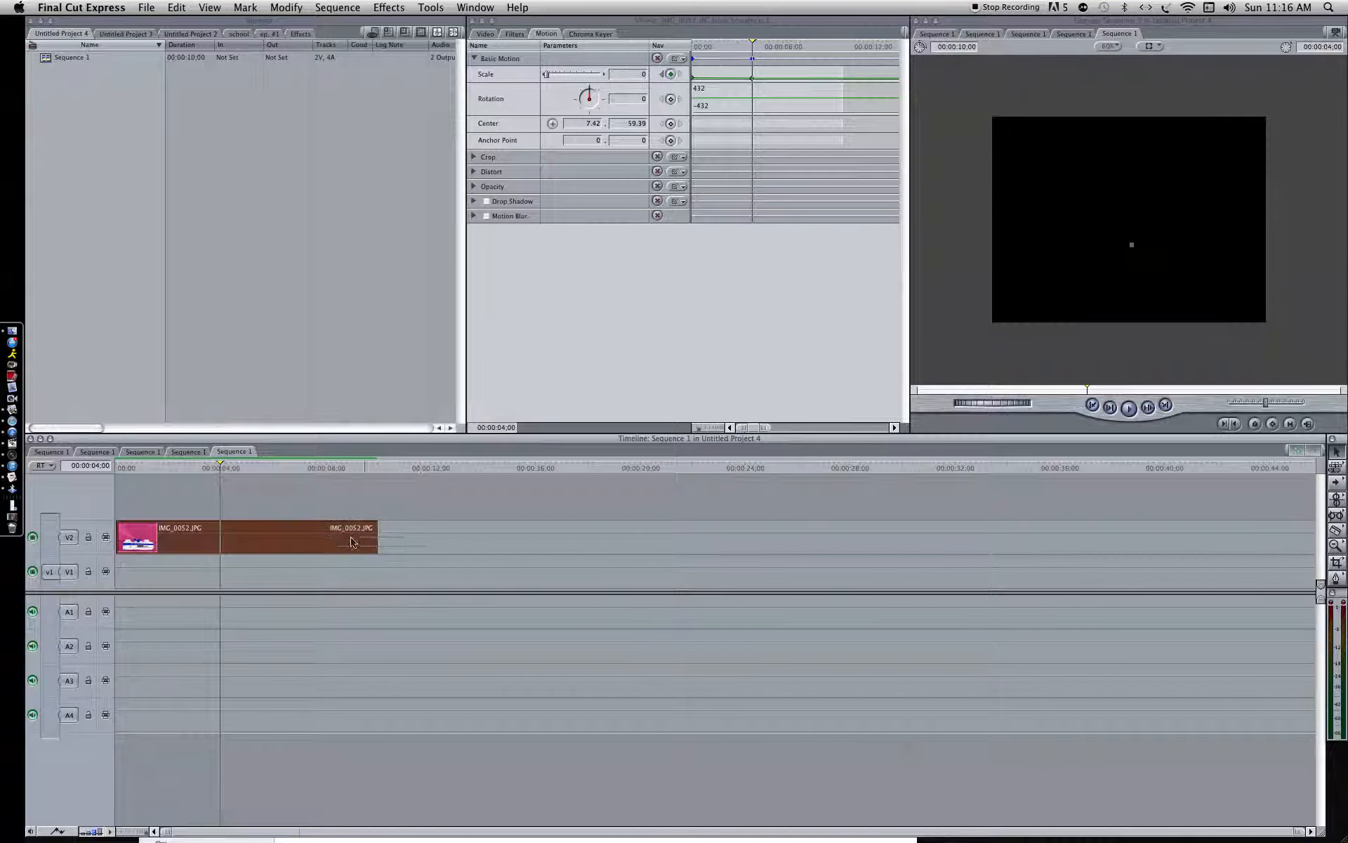
key(Delete)
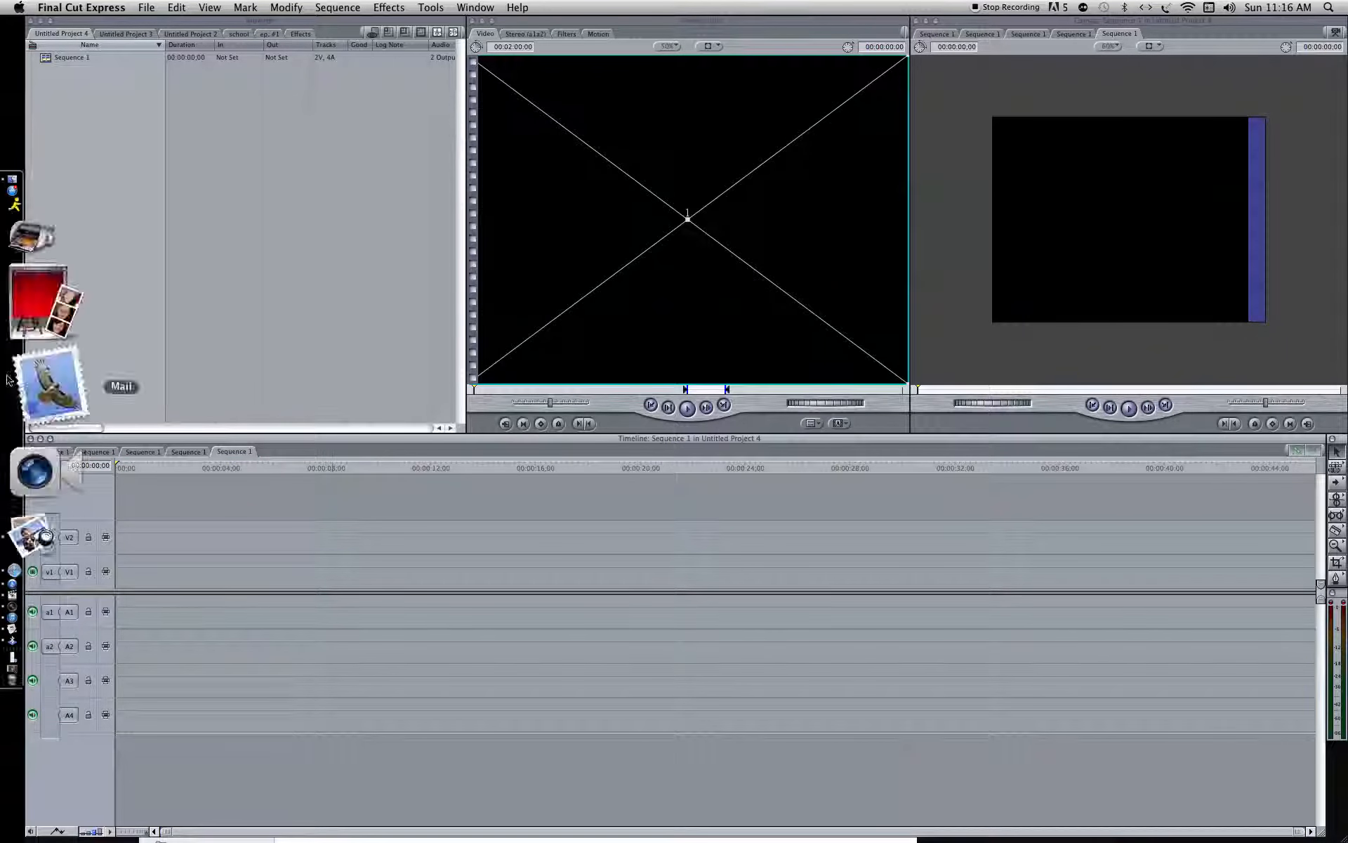
- Switch to Finder and add IMG_0050.JPG from the green screen folder to video track V2 of the sequence
click(25, 361)
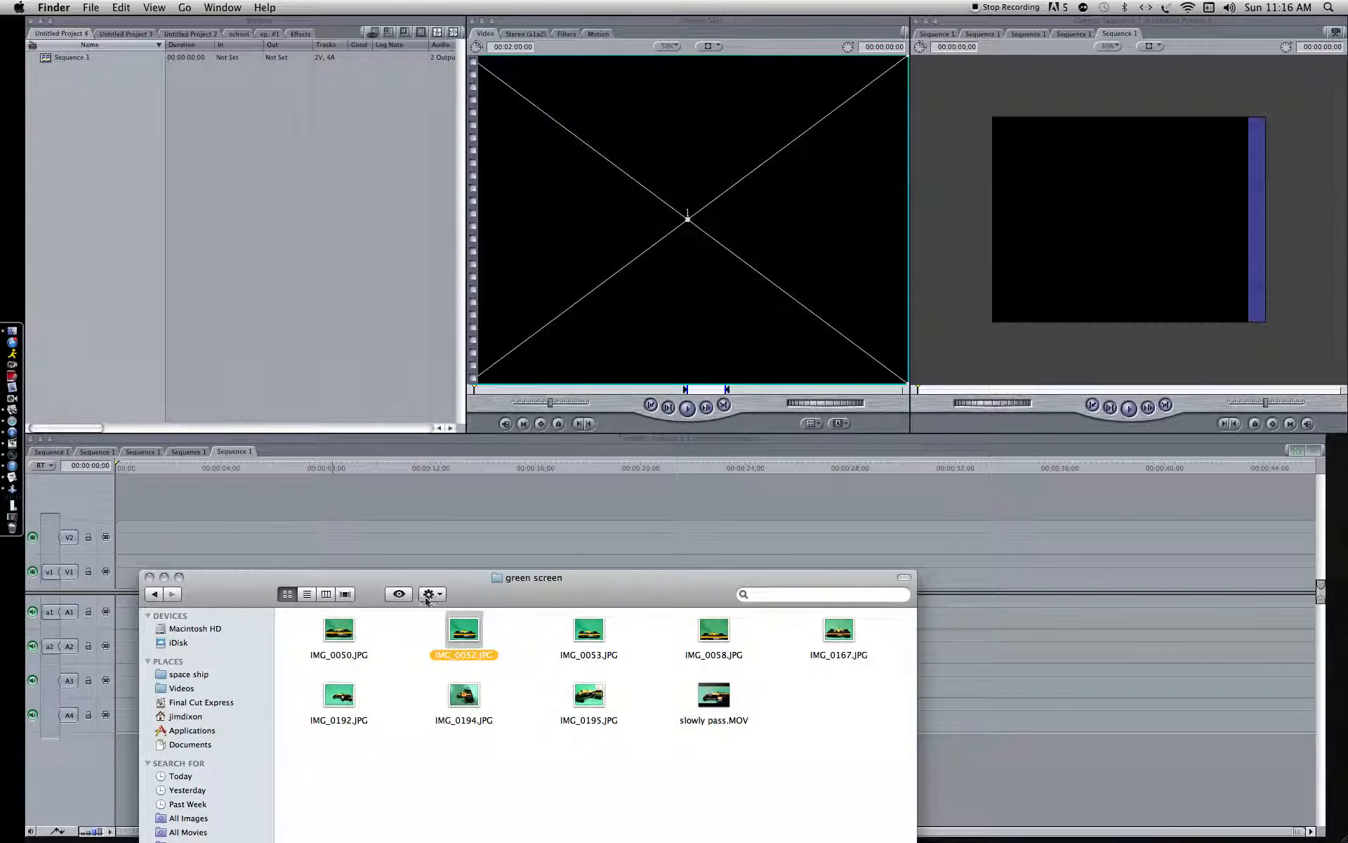
drag(513, 596, 458, 411)
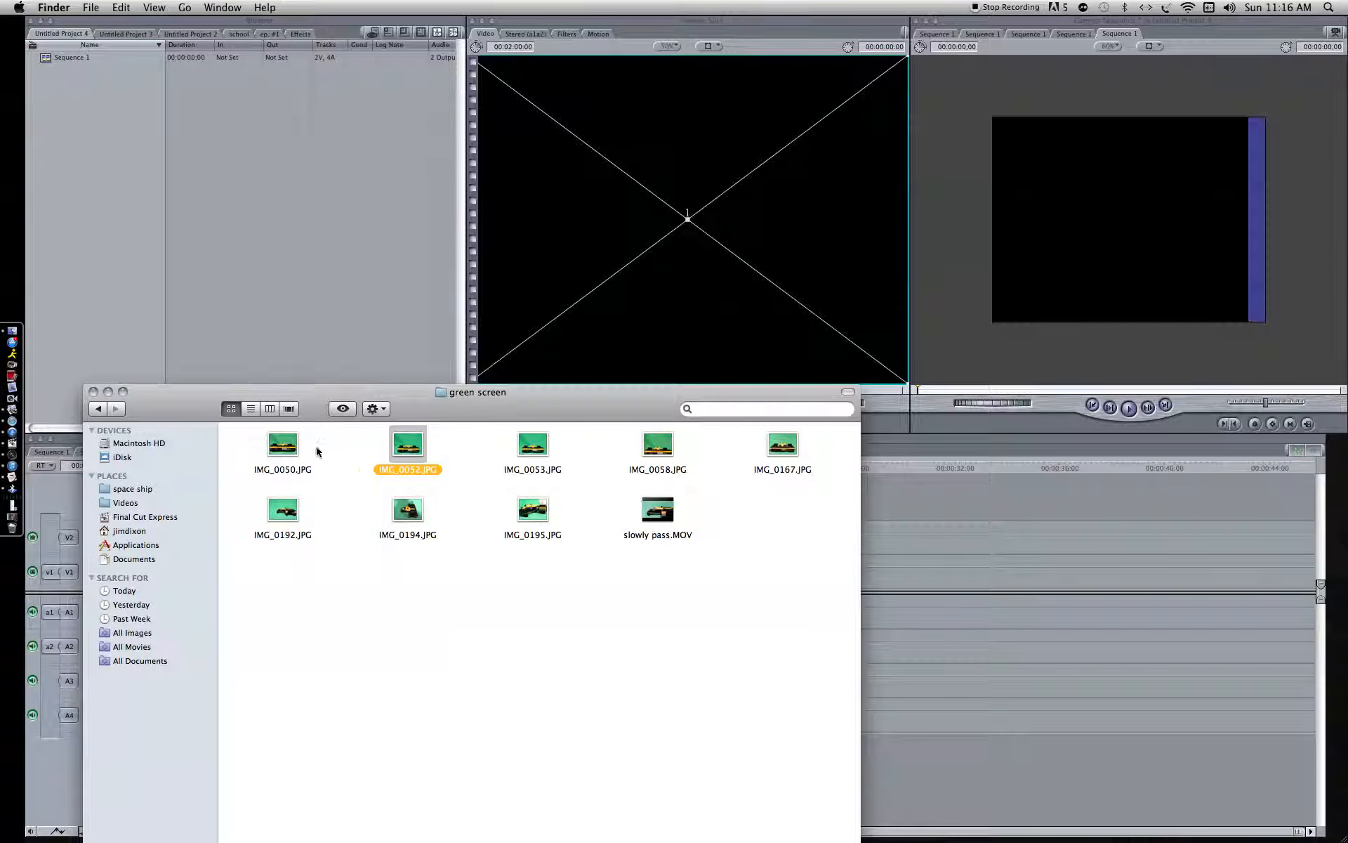
click(548, 426)
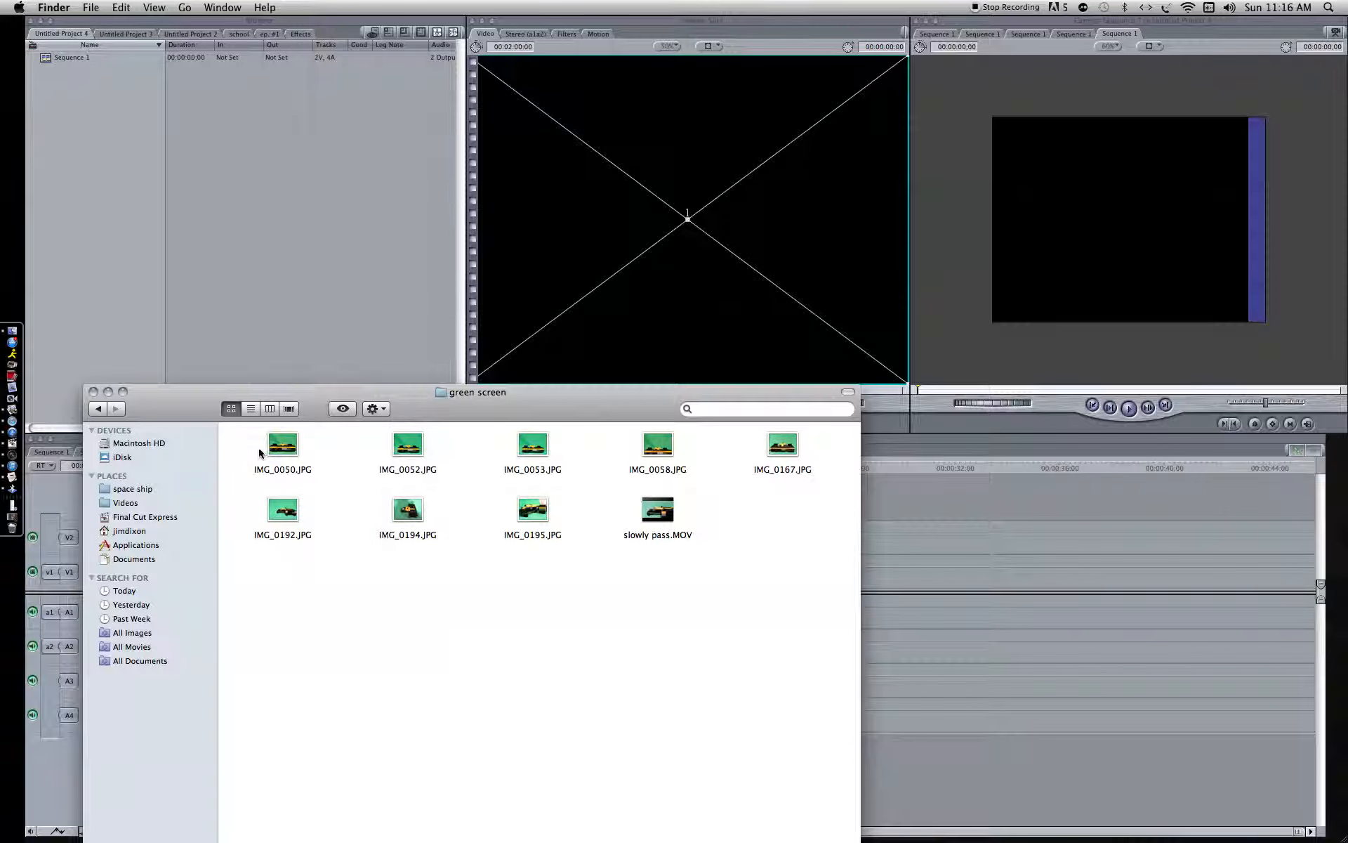
drag(284, 447, 915, 549)
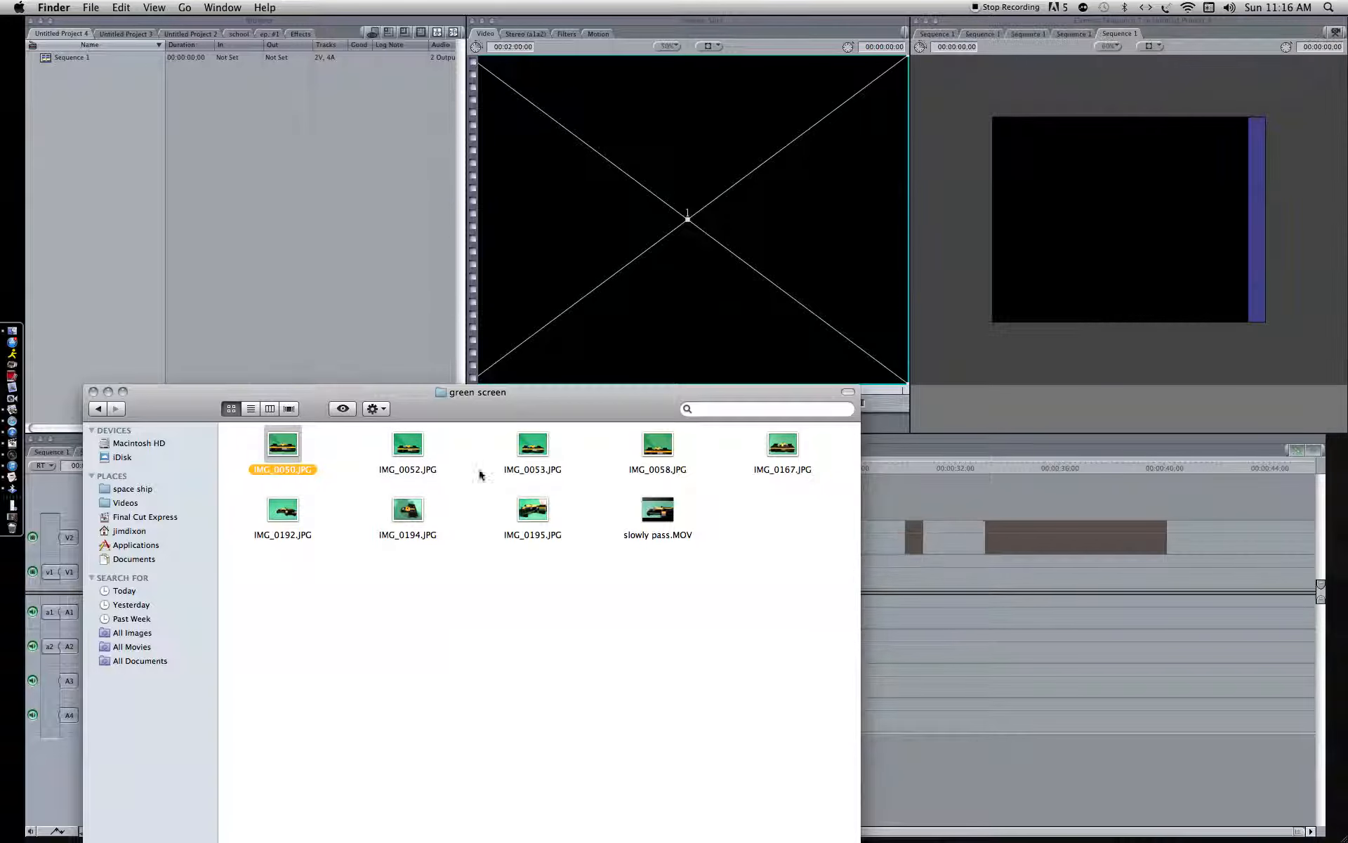
- Add the stars 2 image from the space ship project's backdrops folder to V1 and align the ship clip above it
click(130, 489)
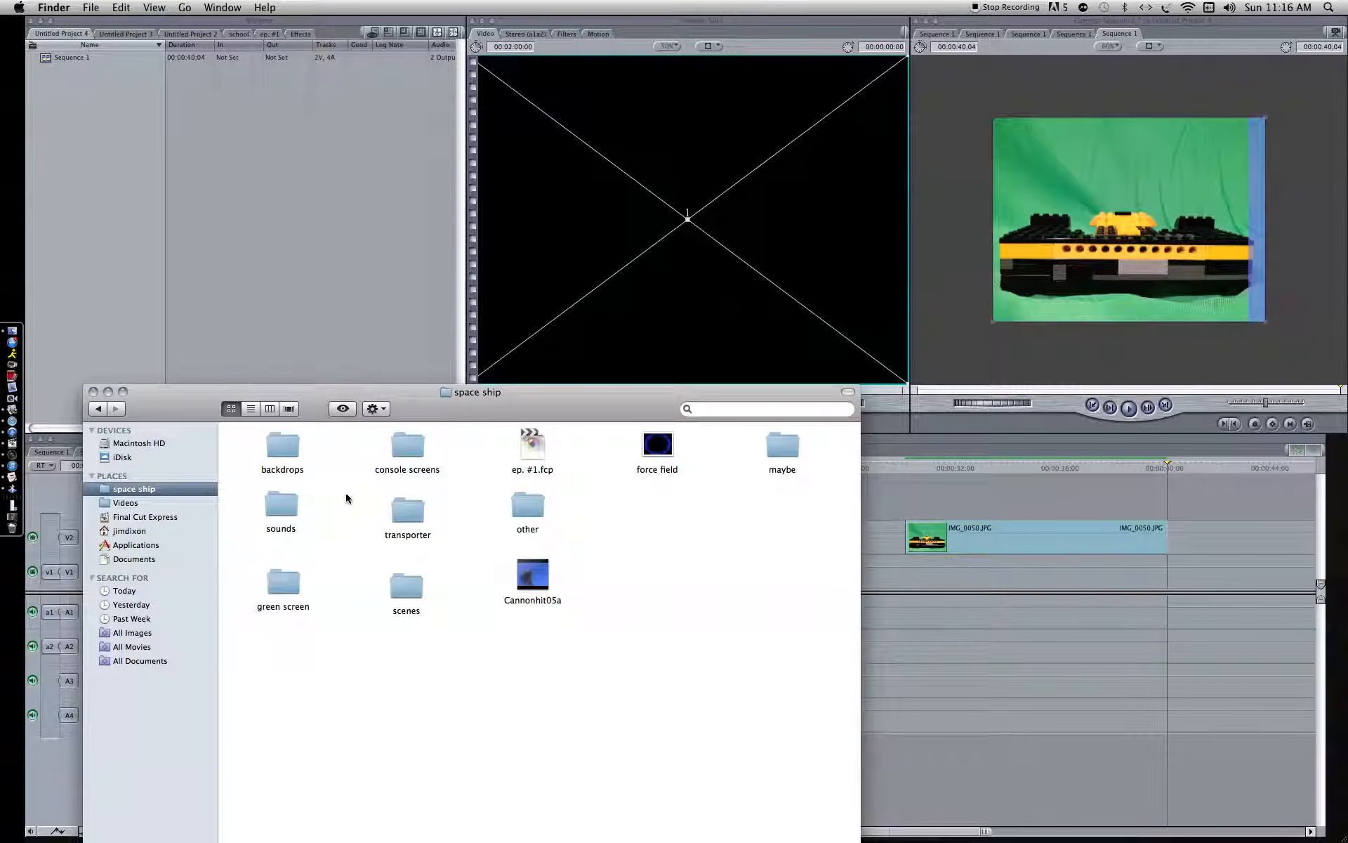
double_click(284, 445)
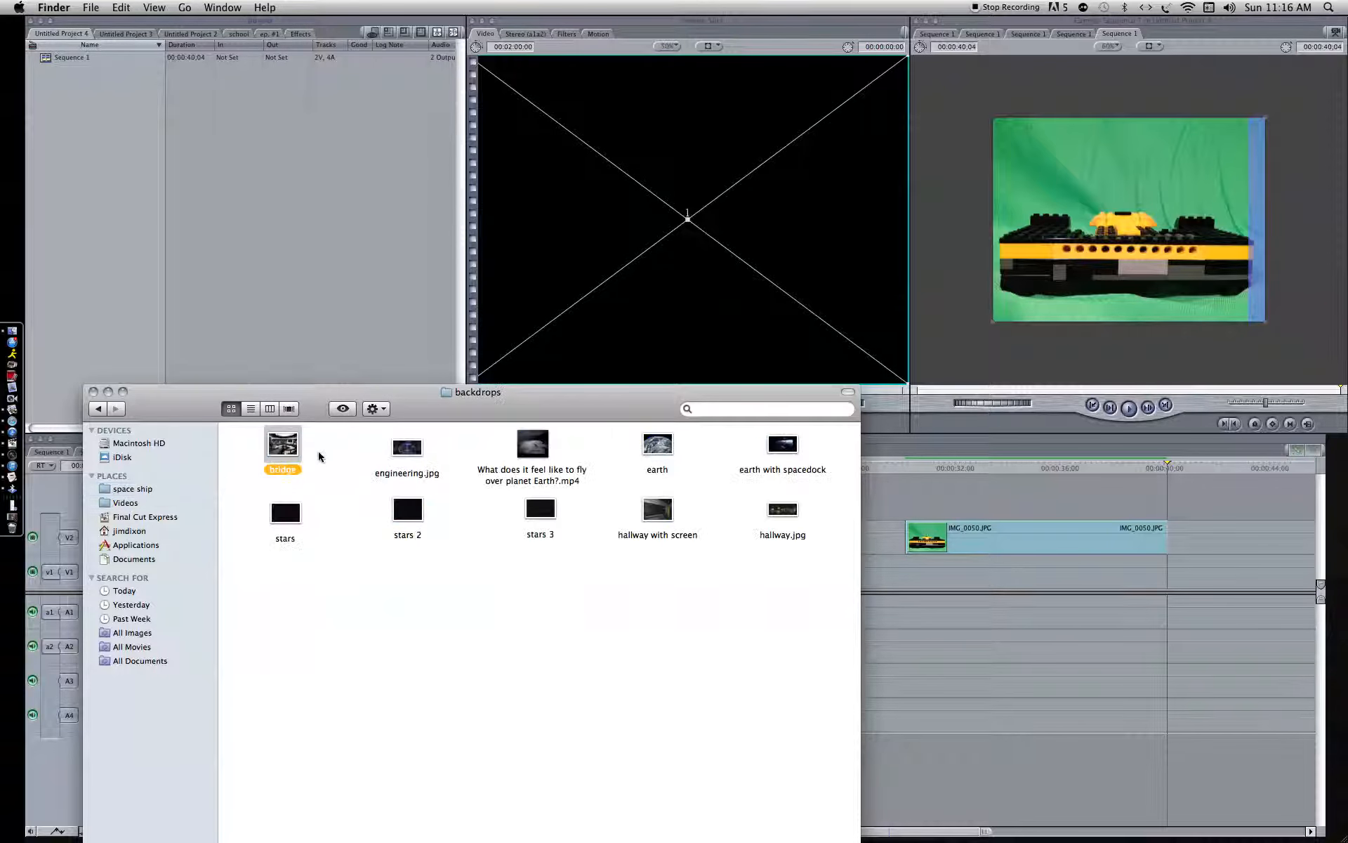
drag(416, 509, 927, 579)
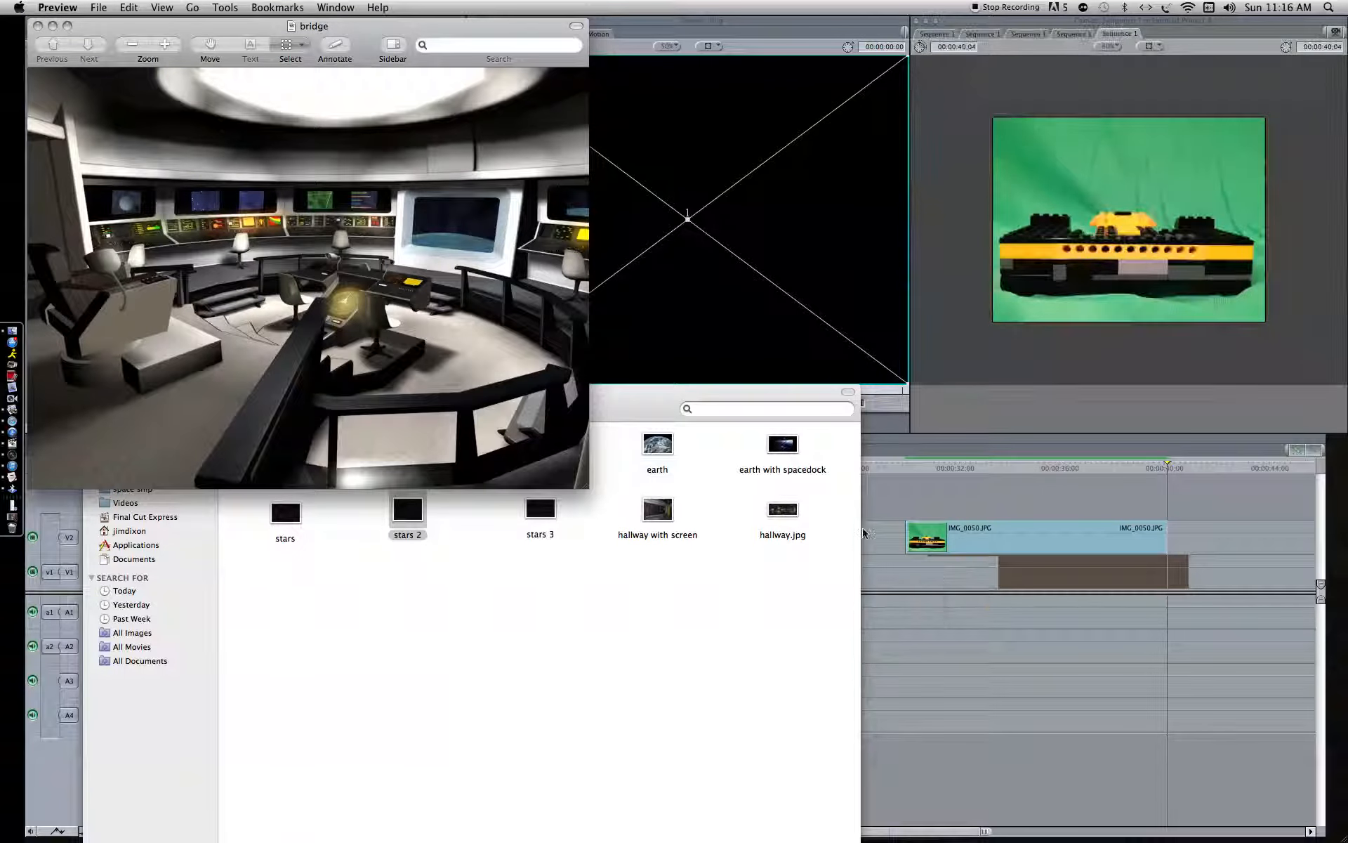
click(38, 26)
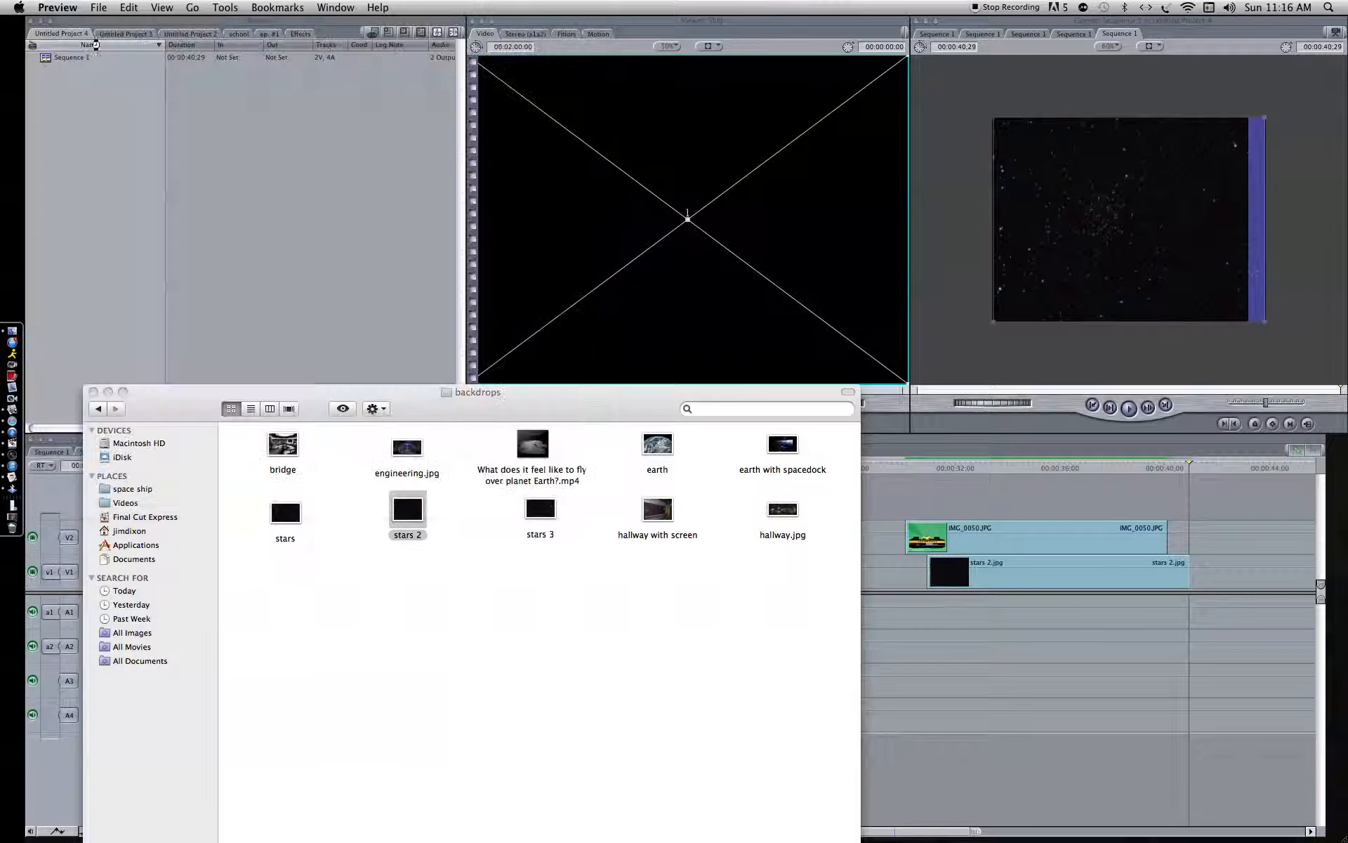
click(930, 470)
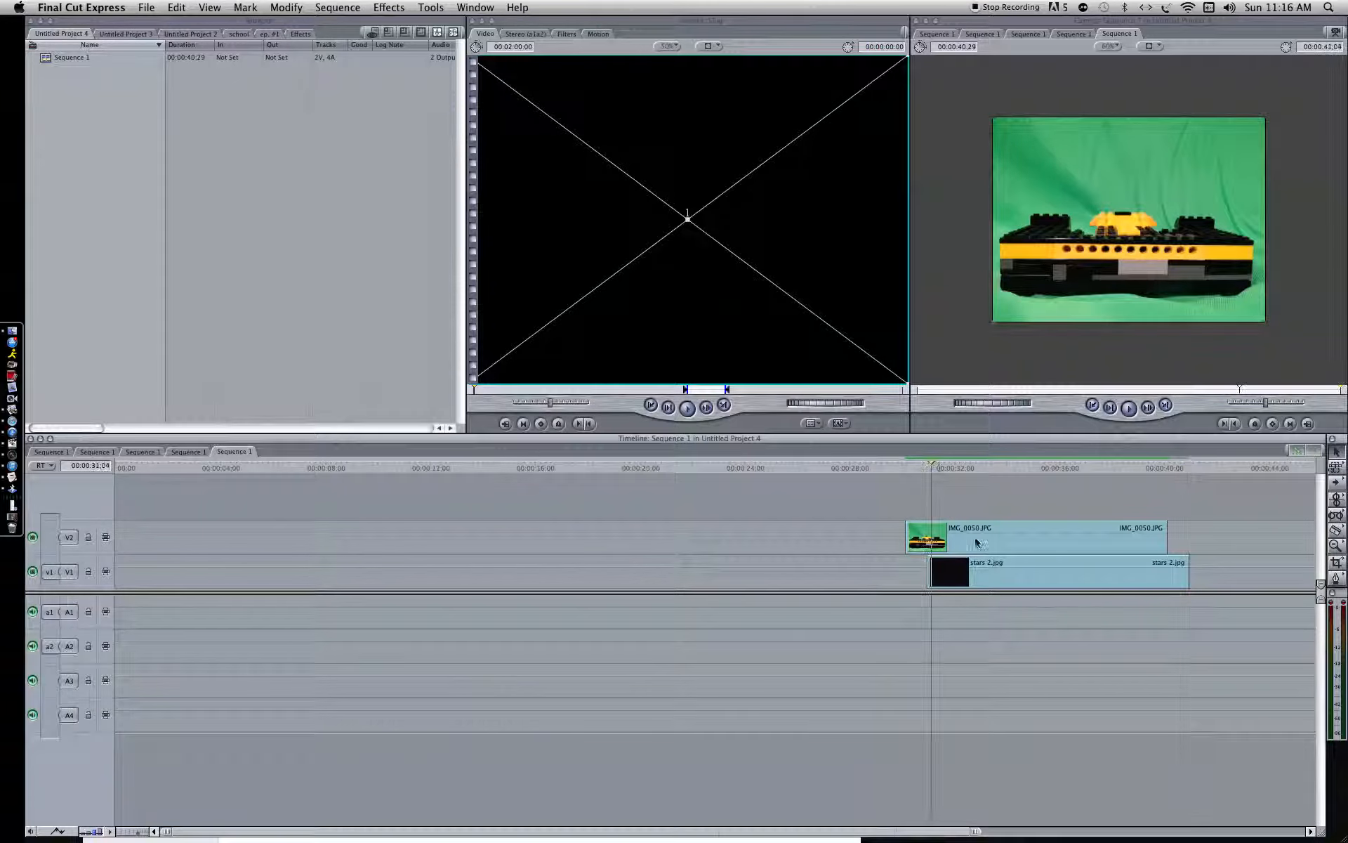
drag(962, 536, 980, 537)
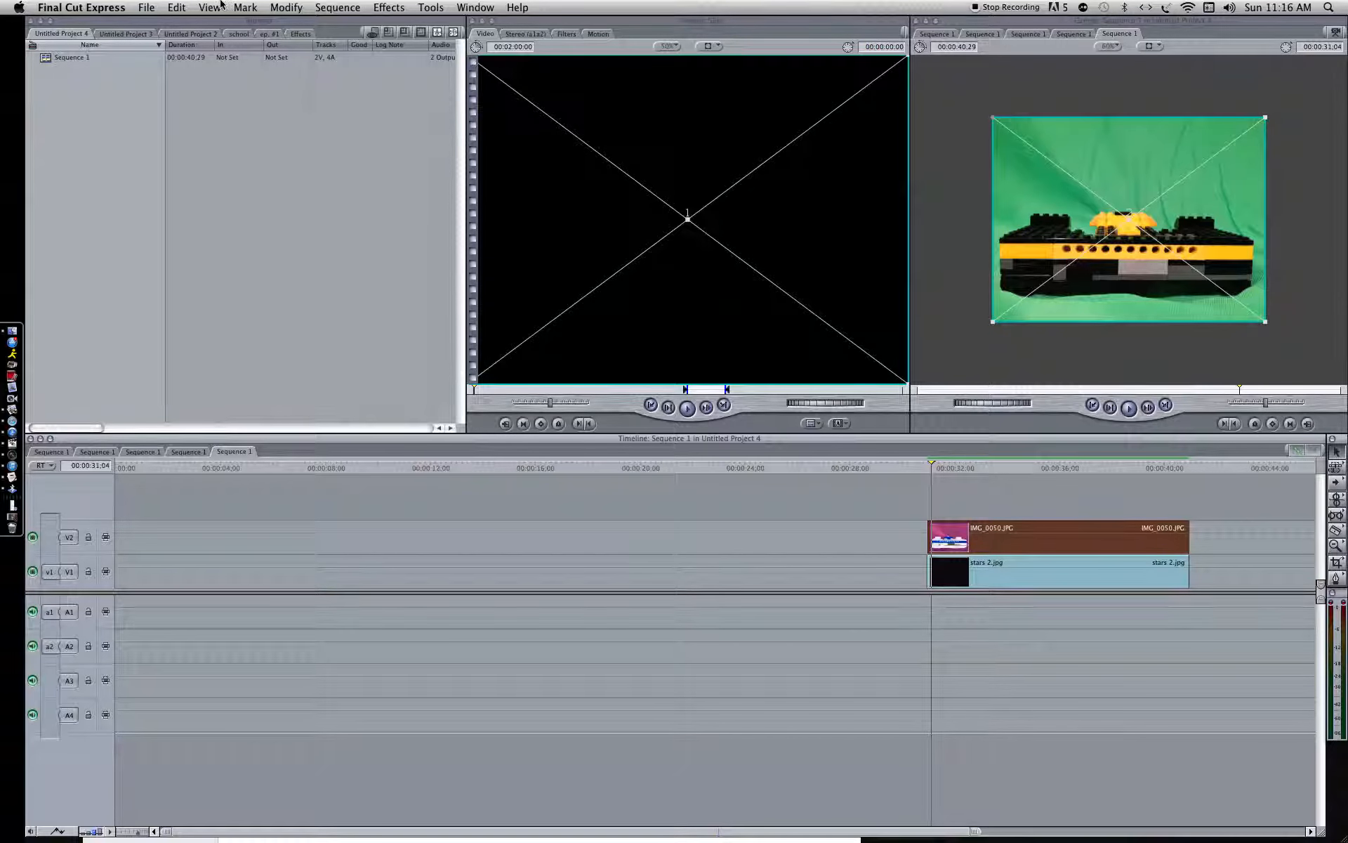
- Load the IMG_0050.JPG clip into the viewer, apply the Chroma Keyer filter to it, and show the filter's visual controls
click(372, 8)
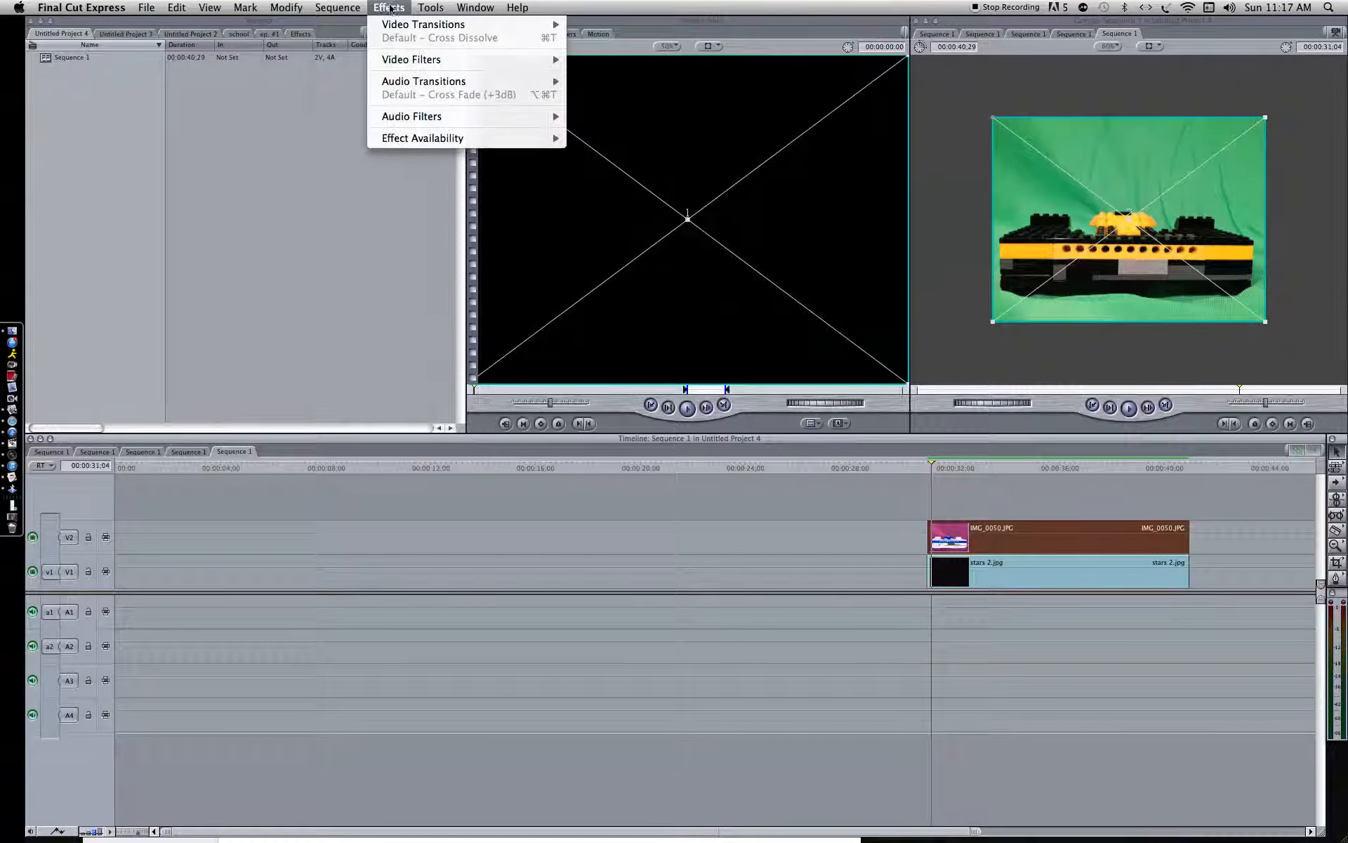
mouse_move(420, 60)
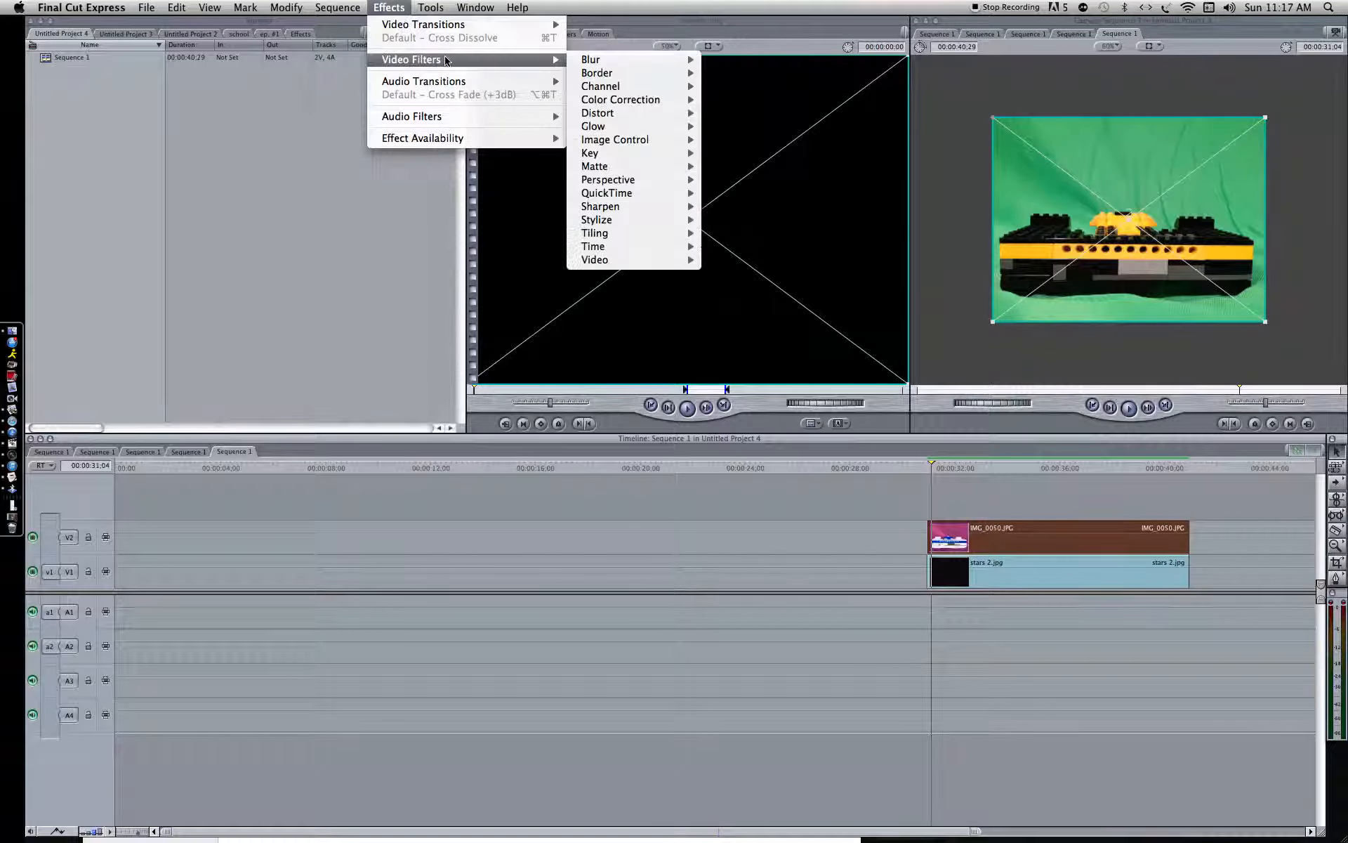
double_click(1010, 531)
click(430, 7)
click(392, 10)
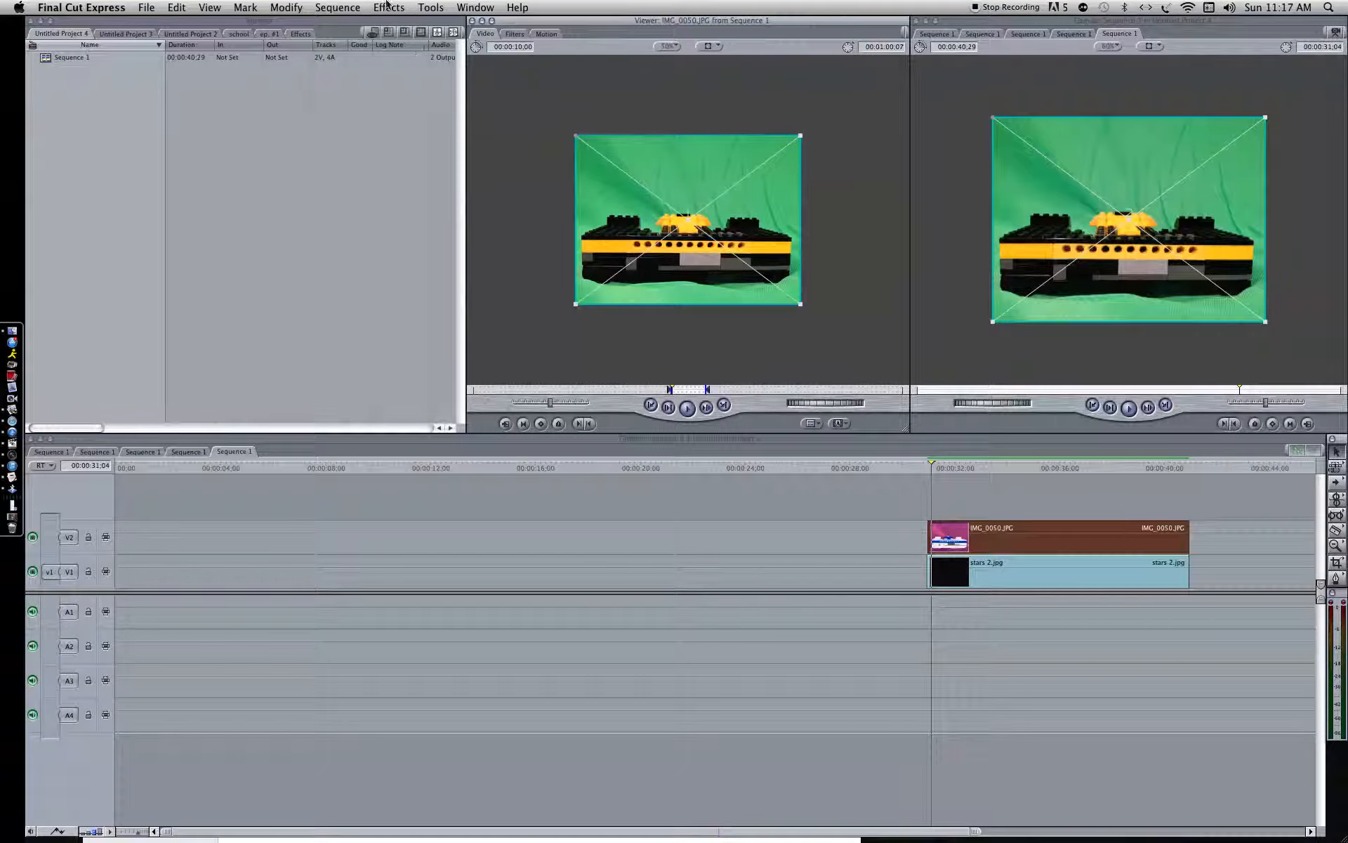
click(390, 8)
mouse_move(500, 63)
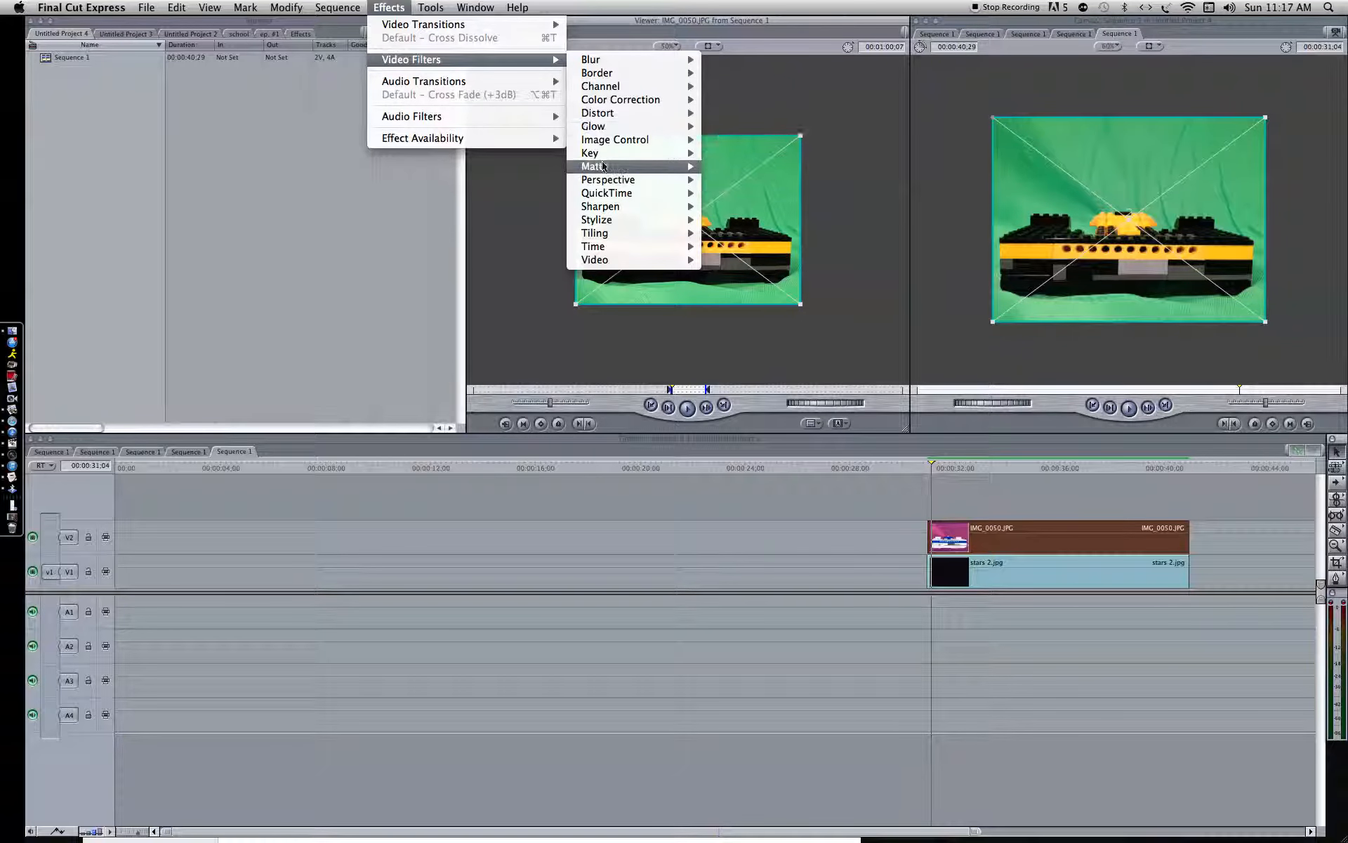
mouse_move(596, 155)
click(751, 166)
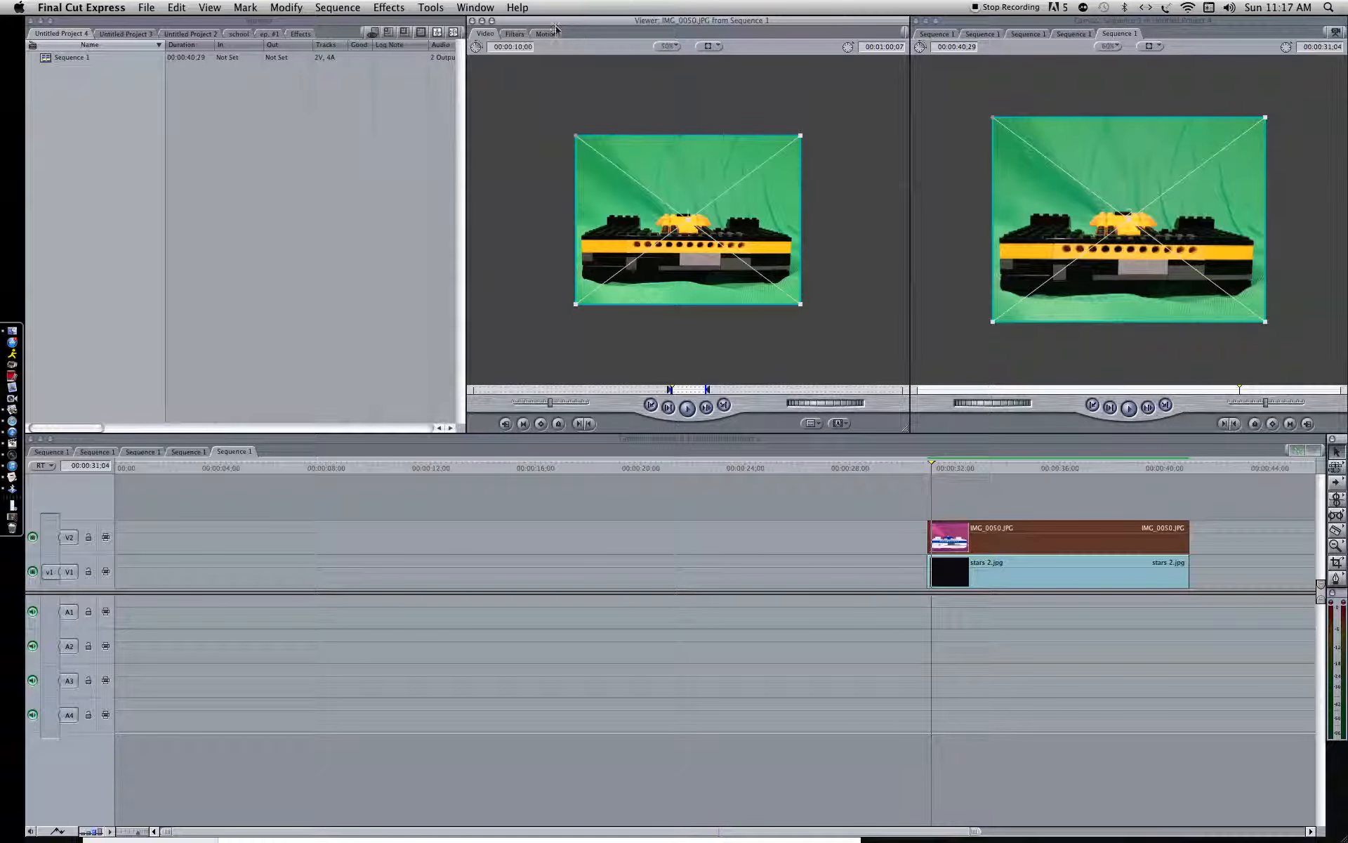
click(578, 36)
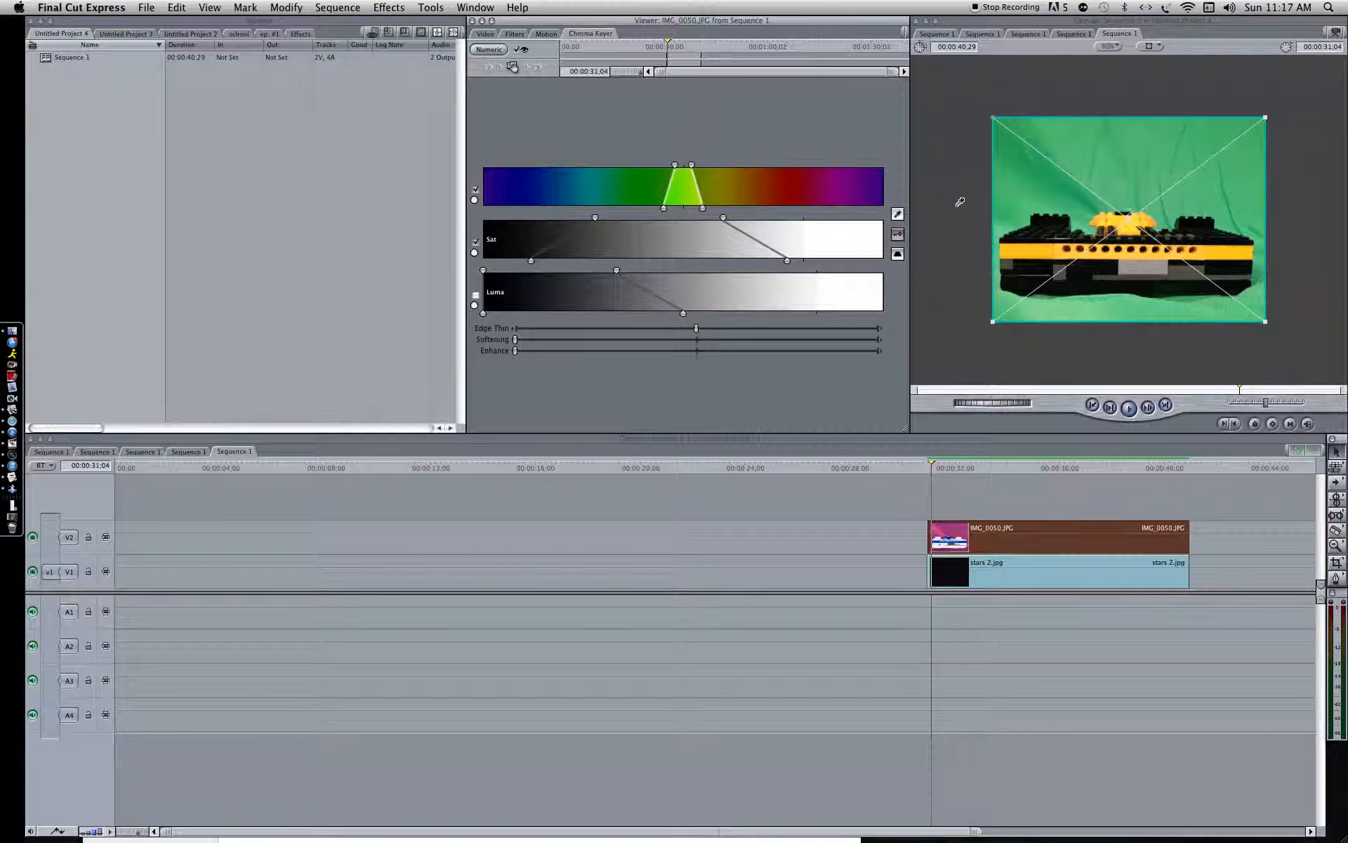
- Key out the green background of the IMG_0050.JPG clip by sampling it and widening the Chroma Keyer's color, saturation and luma ranges
click(897, 214)
click(1046, 184)
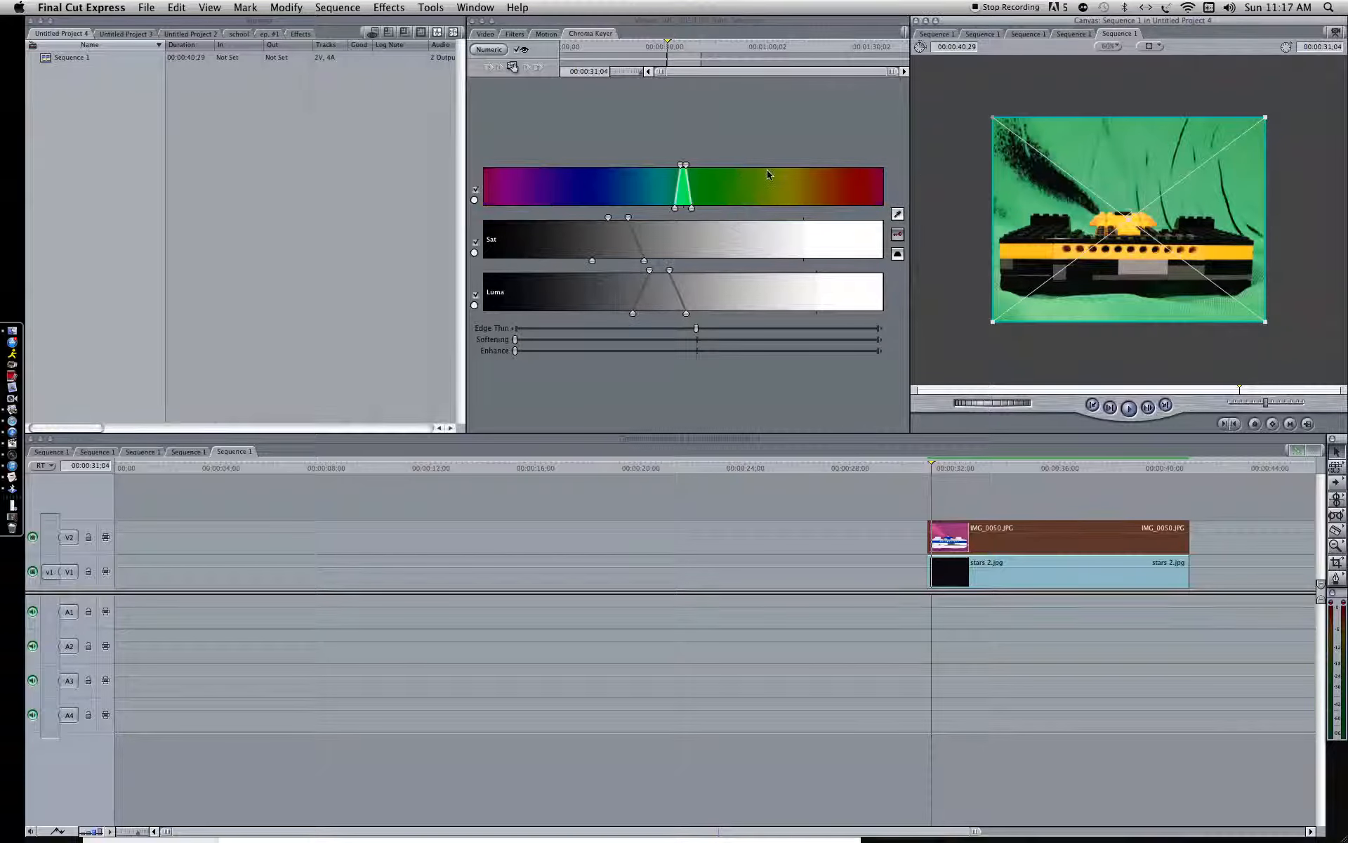
drag(687, 165, 765, 165)
drag(629, 219, 883, 218)
drag(670, 271, 883, 271)
drag(484, 270, 524, 271)
drag(481, 217, 544, 218)
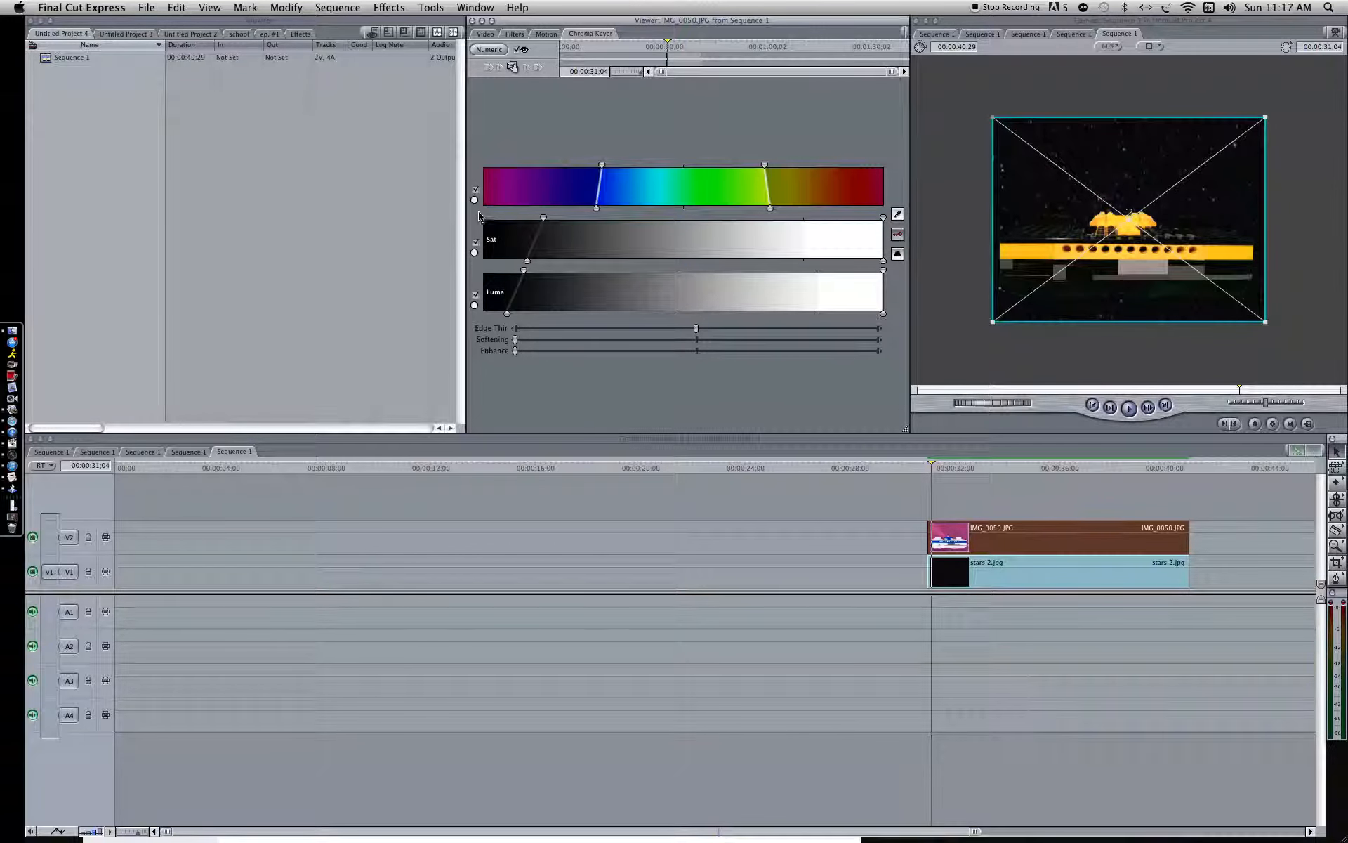
- Show the ship clip's motion settings and move the IMG_0050.JPG and stars 2 clips together to the start of the sequence
click(546, 34)
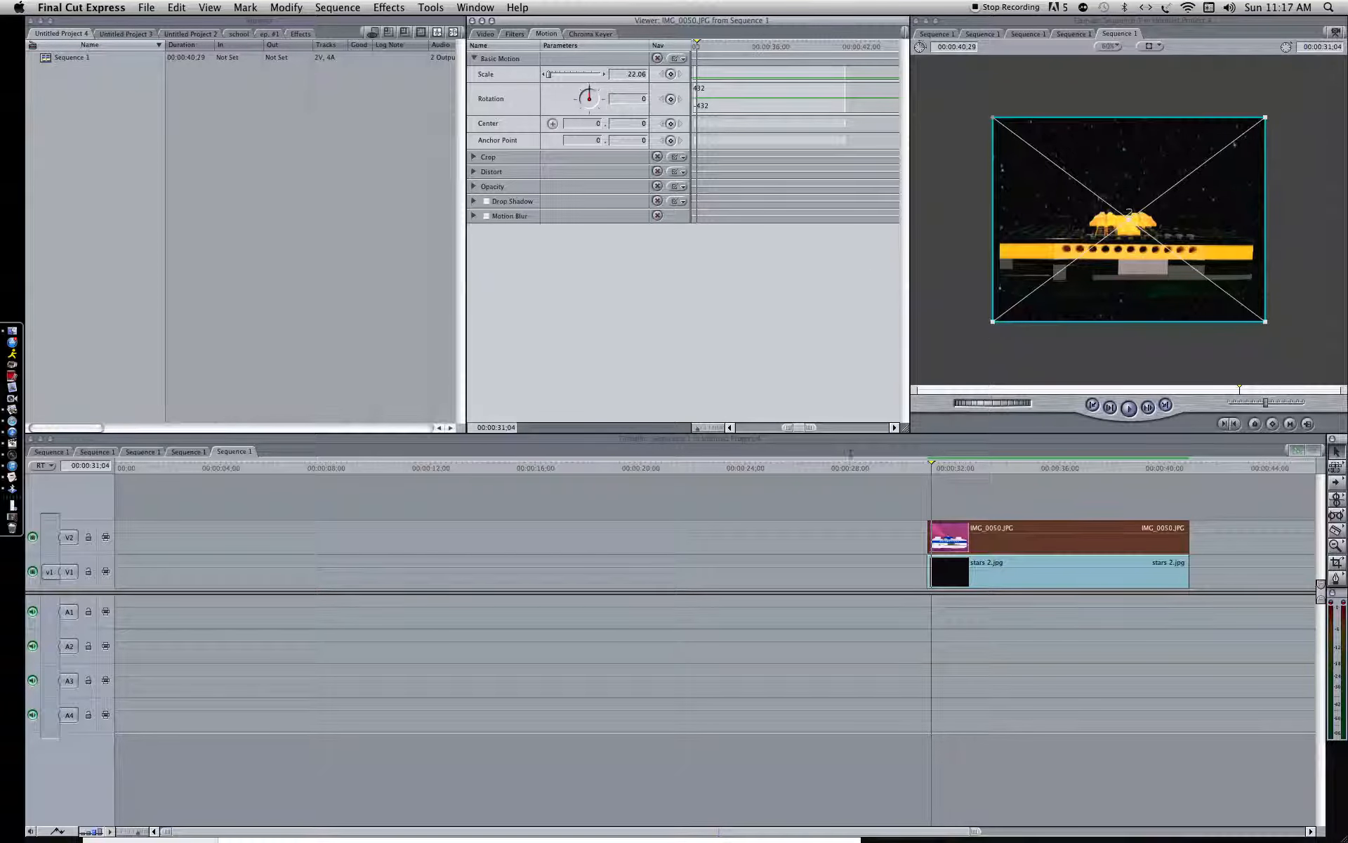
click(96, 466)
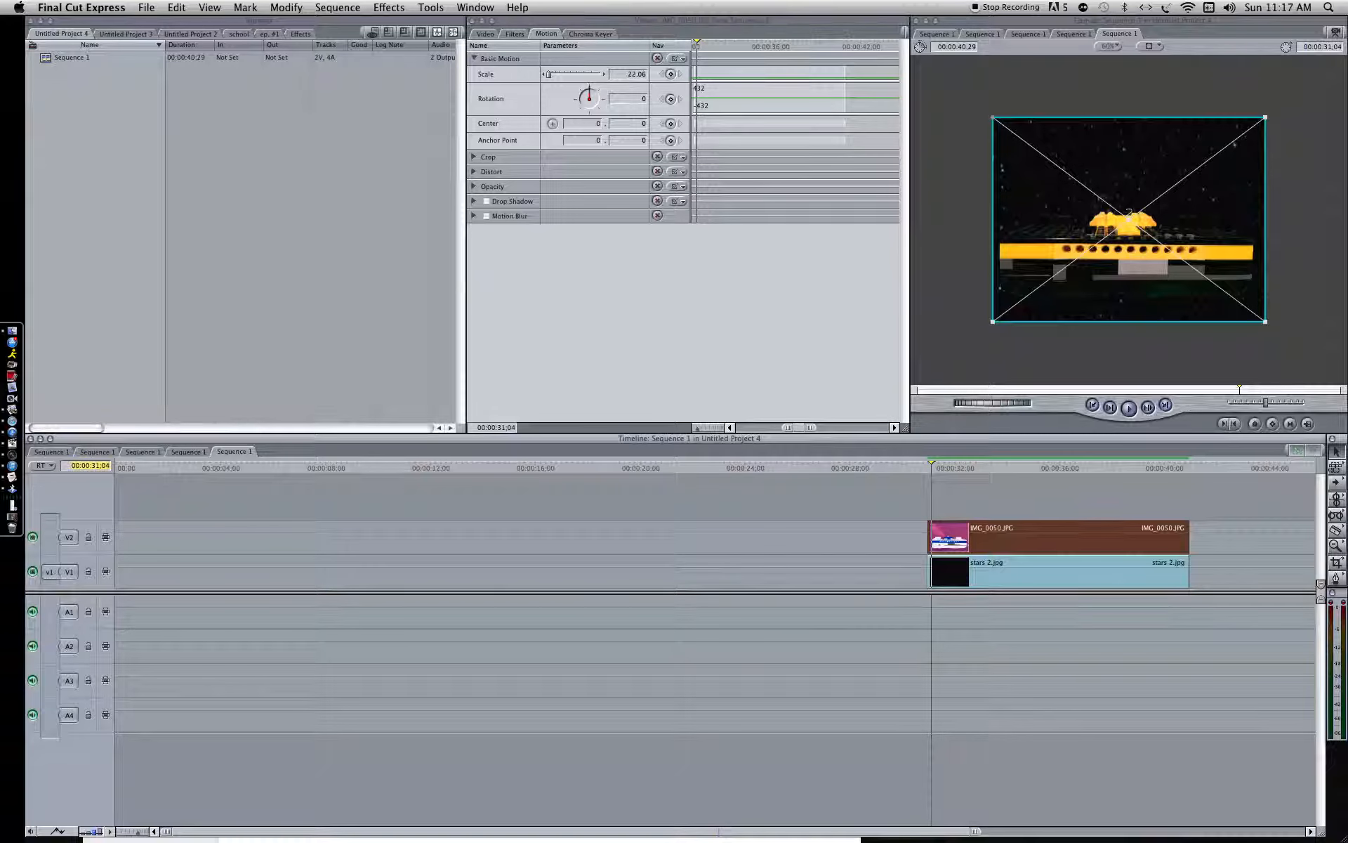
click(98, 465)
drag(1067, 501, 1051, 599)
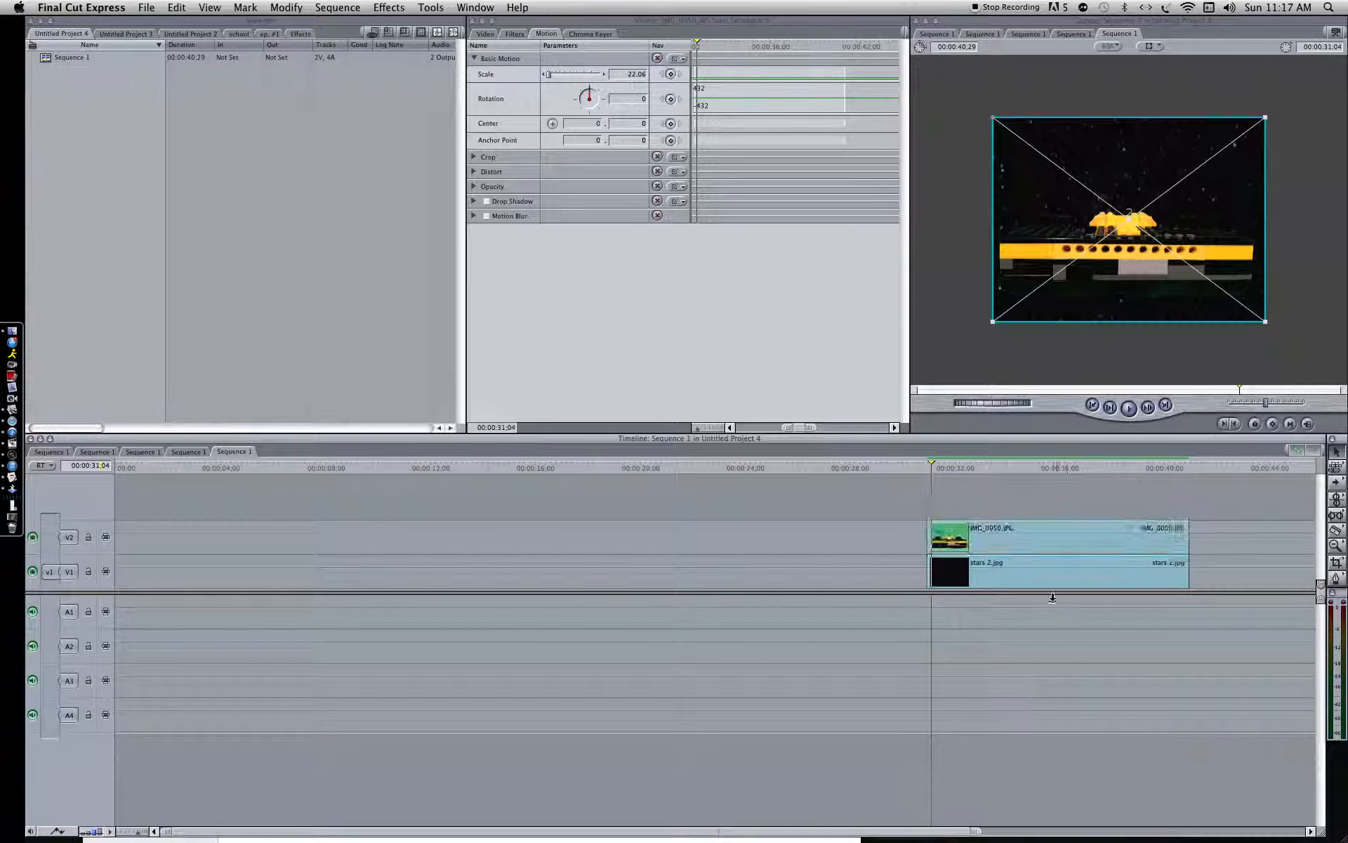
drag(978, 533, 111, 544)
key(F9)
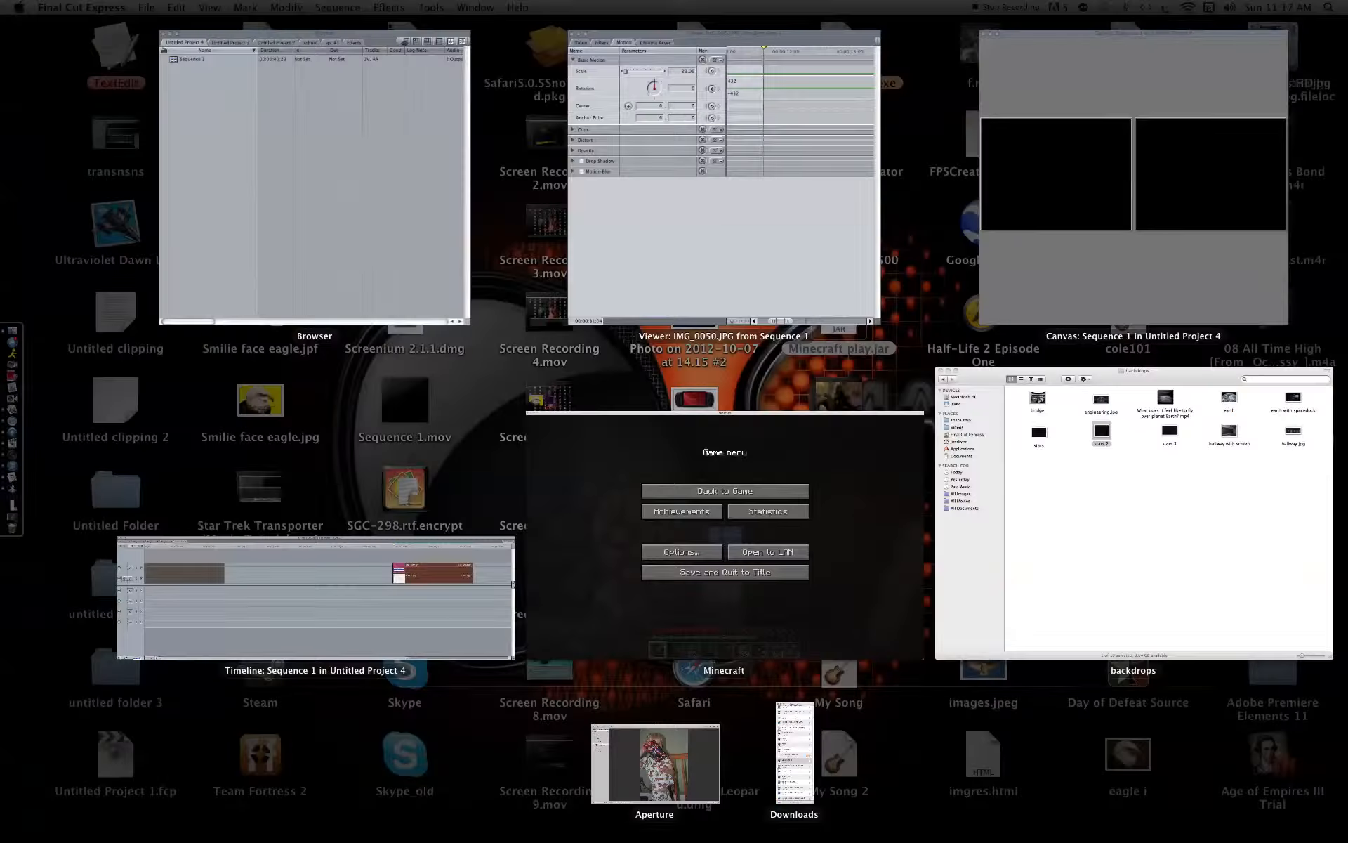
key(F9)
- Add a Scale keyframe to the ship clip at the 2-second mark, keeping its current size
click(90, 465)
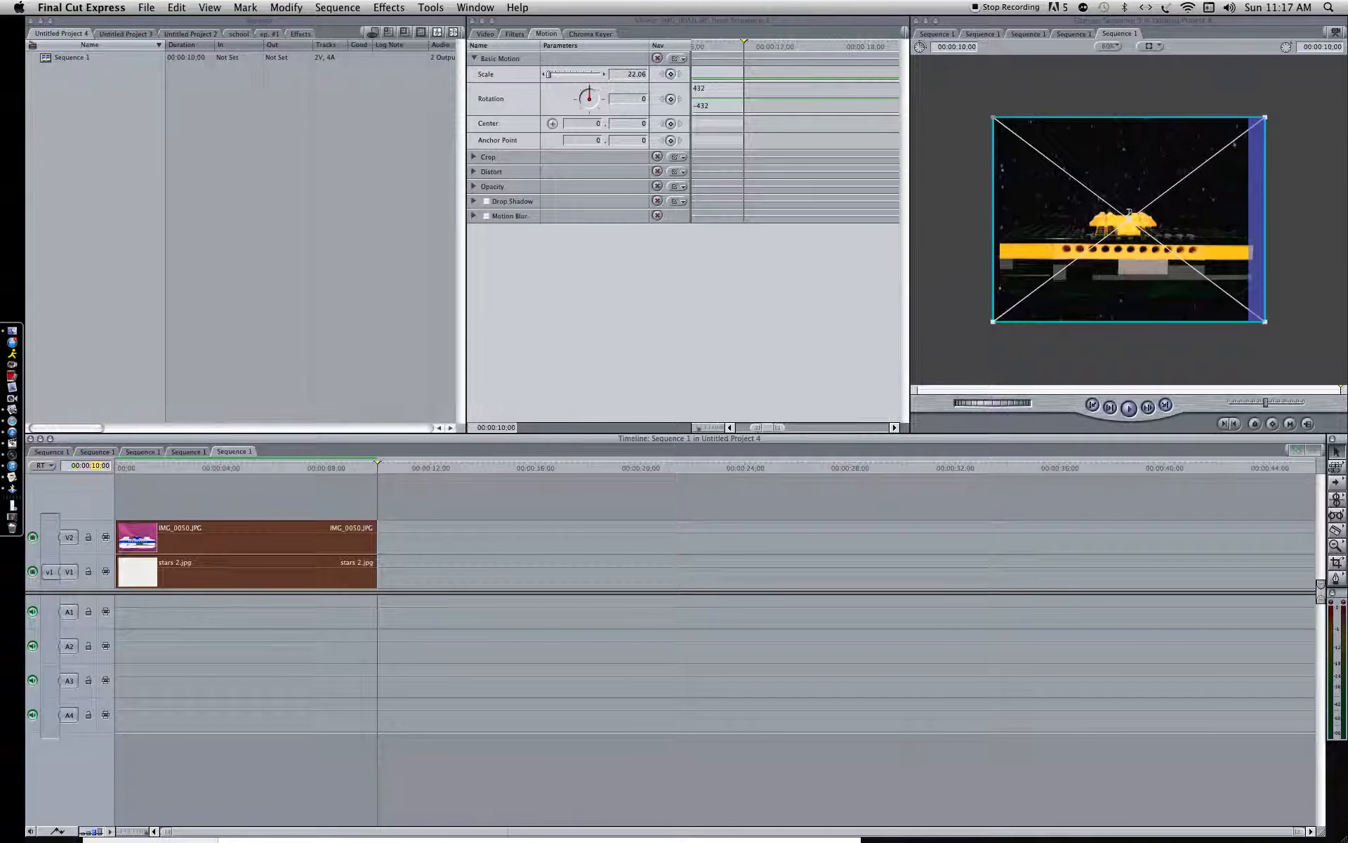
text(200)
key(Return)
click(455, 529)
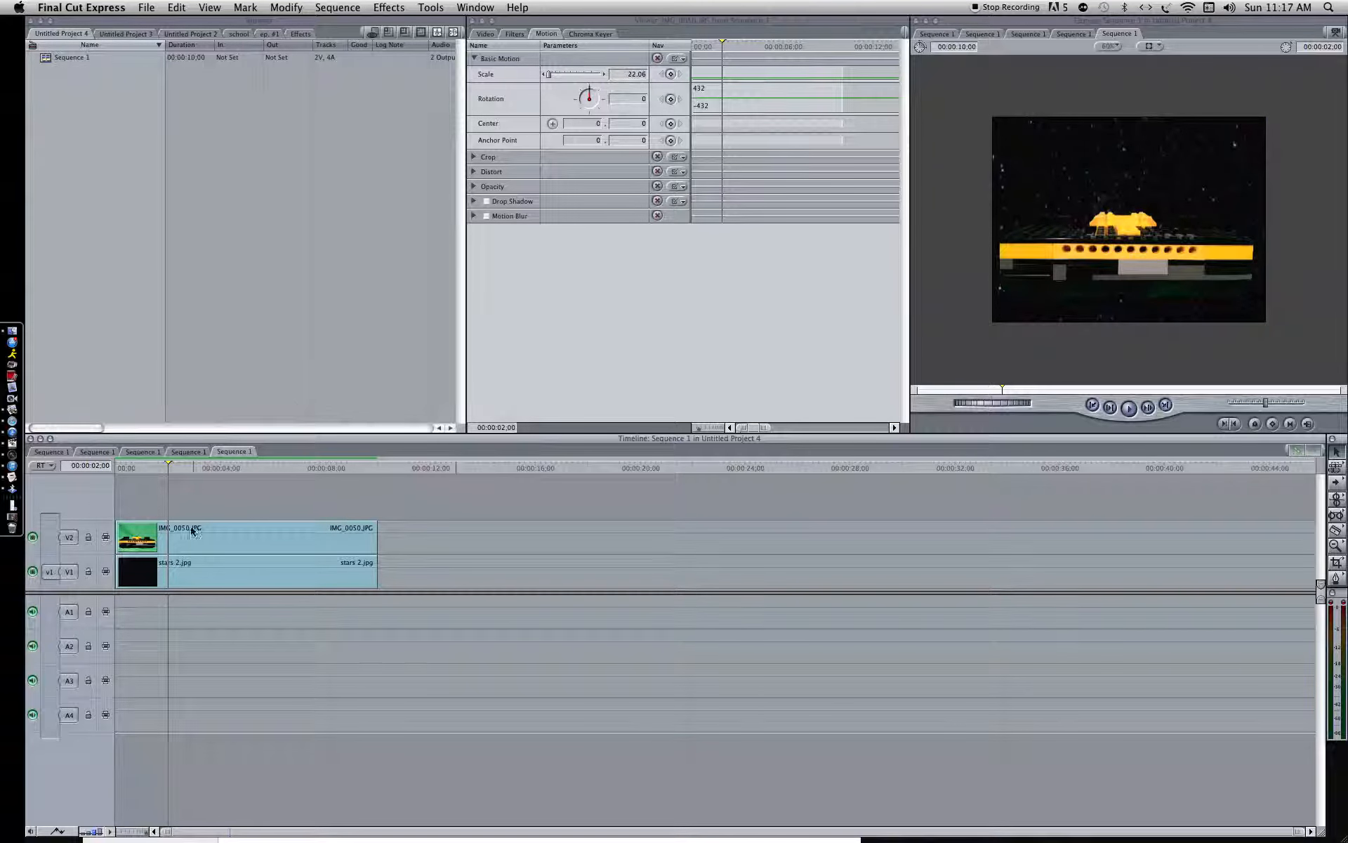
click(673, 75)
click(671, 73)
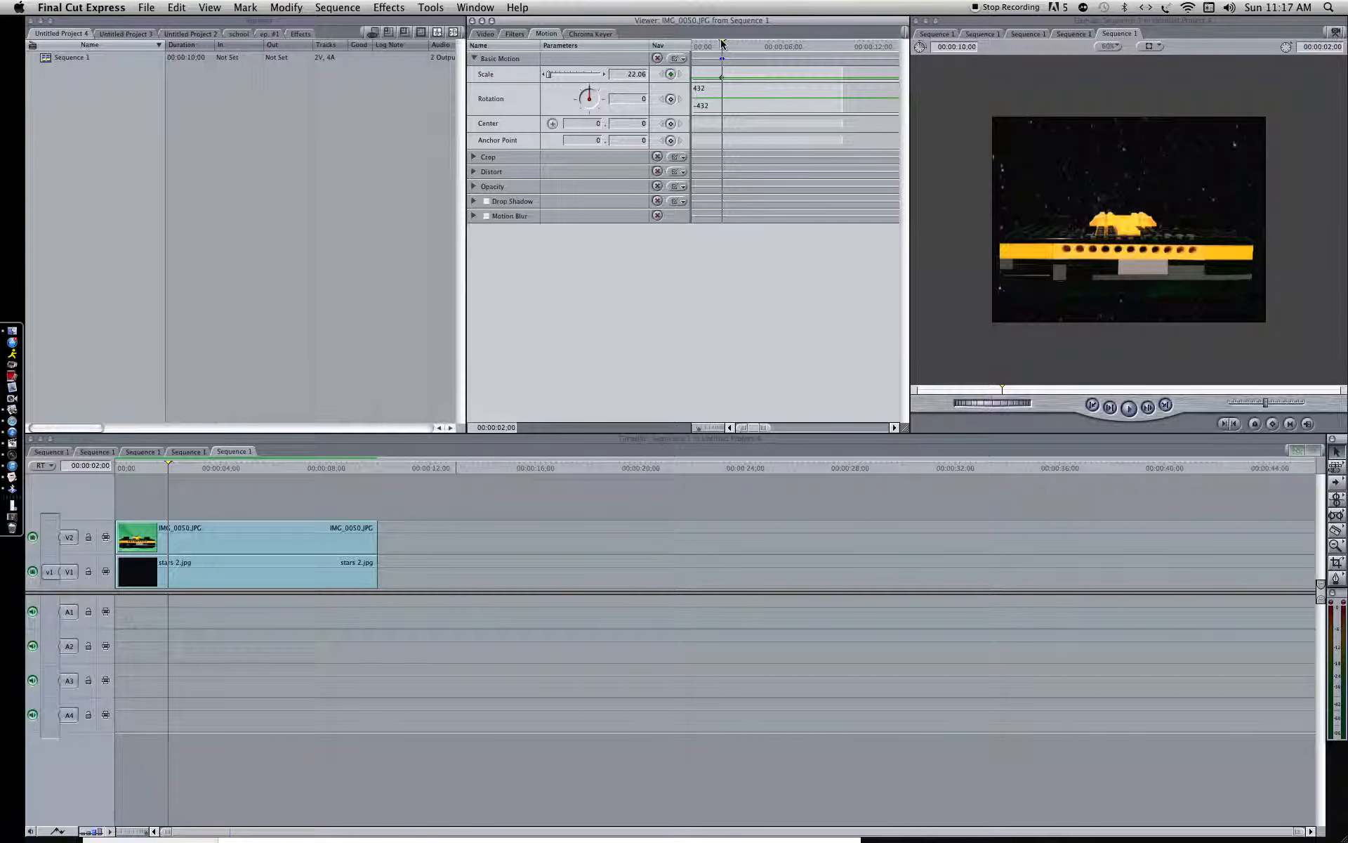
- Add a Scale keyframe of 0 at the ship clip's first frame and play back the animation
drag(718, 39, 687, 40)
click(669, 74)
drag(547, 75, 542, 76)
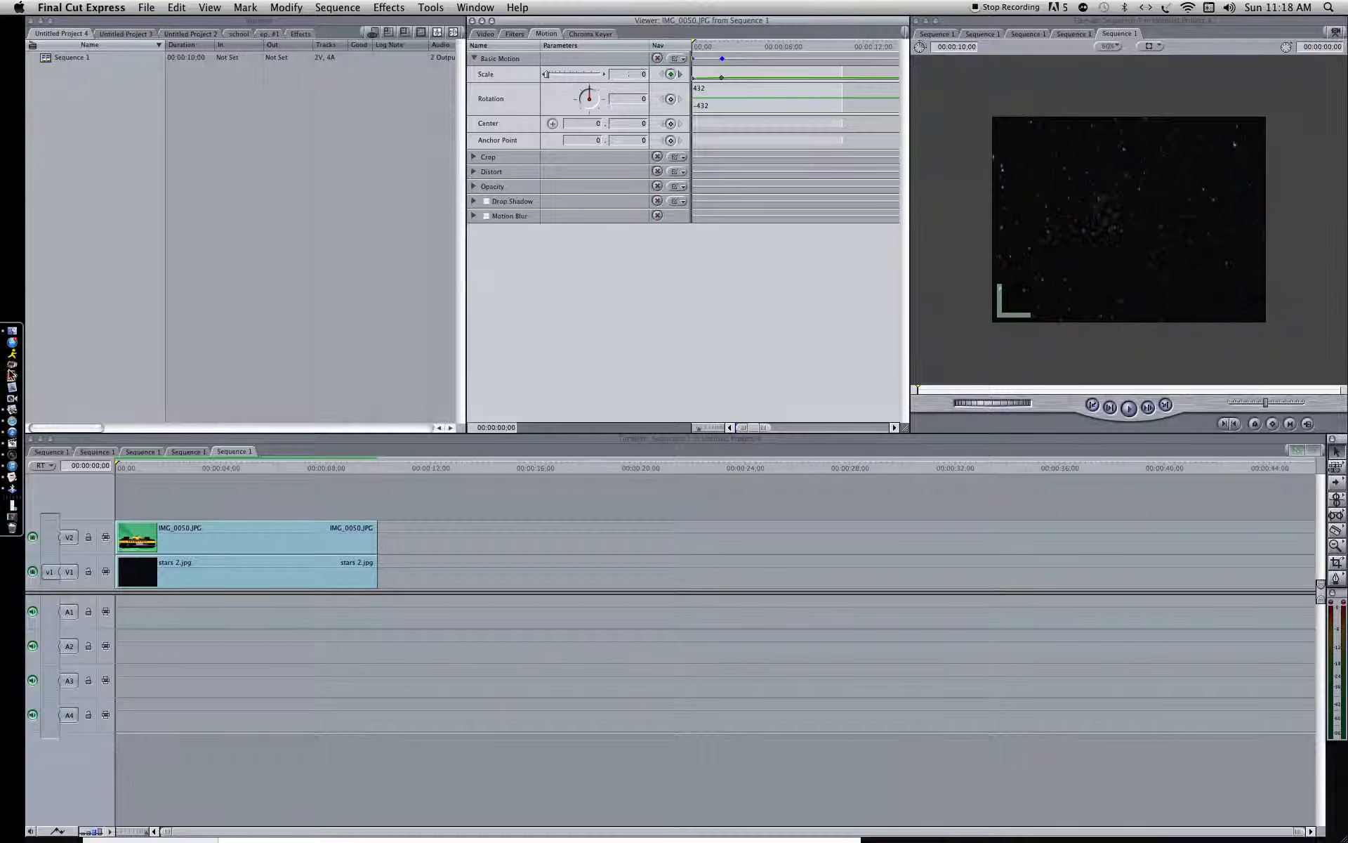
click(1129, 410)
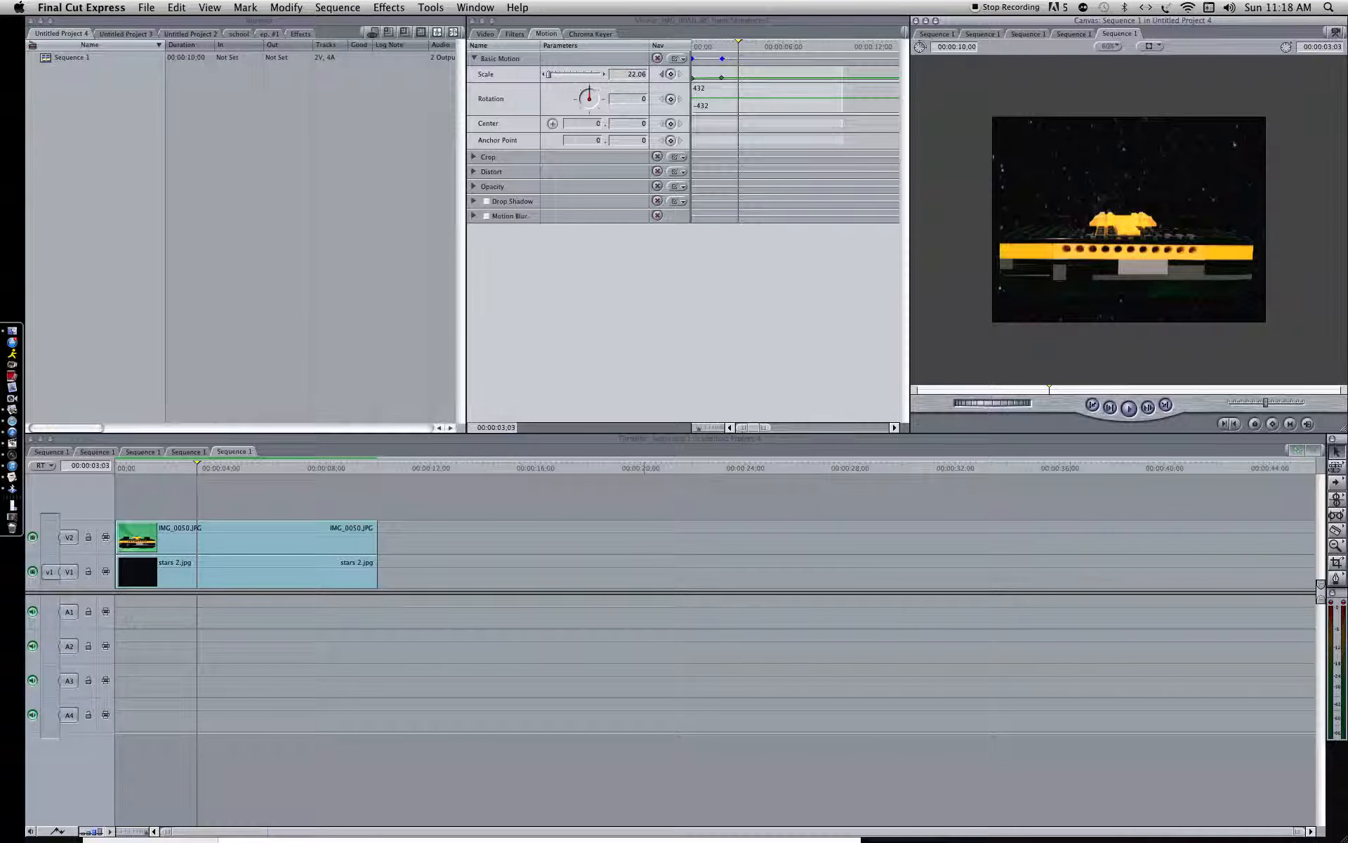
- Delete the IMG_0050.JPG and stars 2 clips from the sequence
drag(373, 536, 330, 566)
key(super+c)
key(Delete)
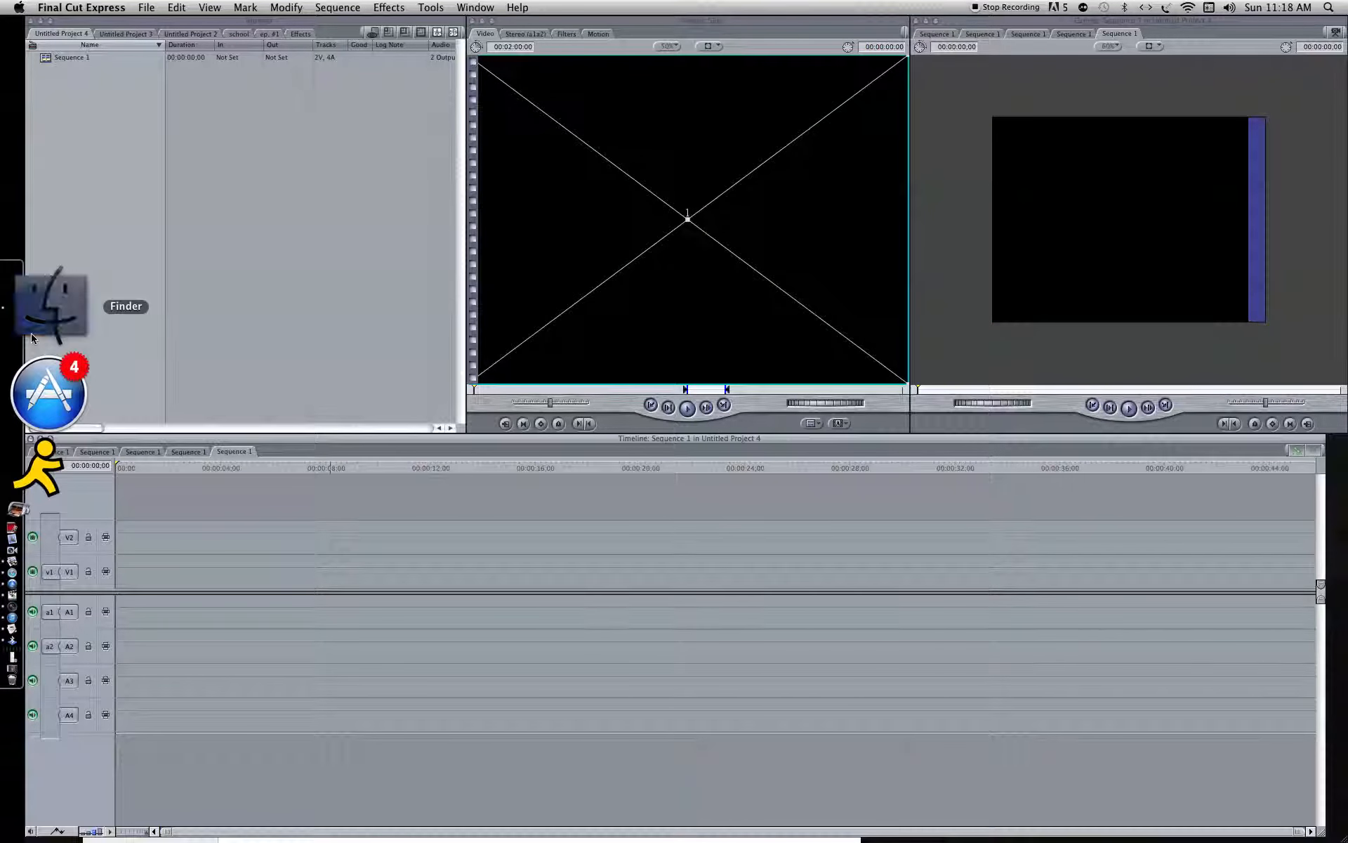
- Switch to Finder, open IMG_0232.MOV from the Videos folder in QuickTime Player, play it through and close it
click(49, 305)
click(125, 490)
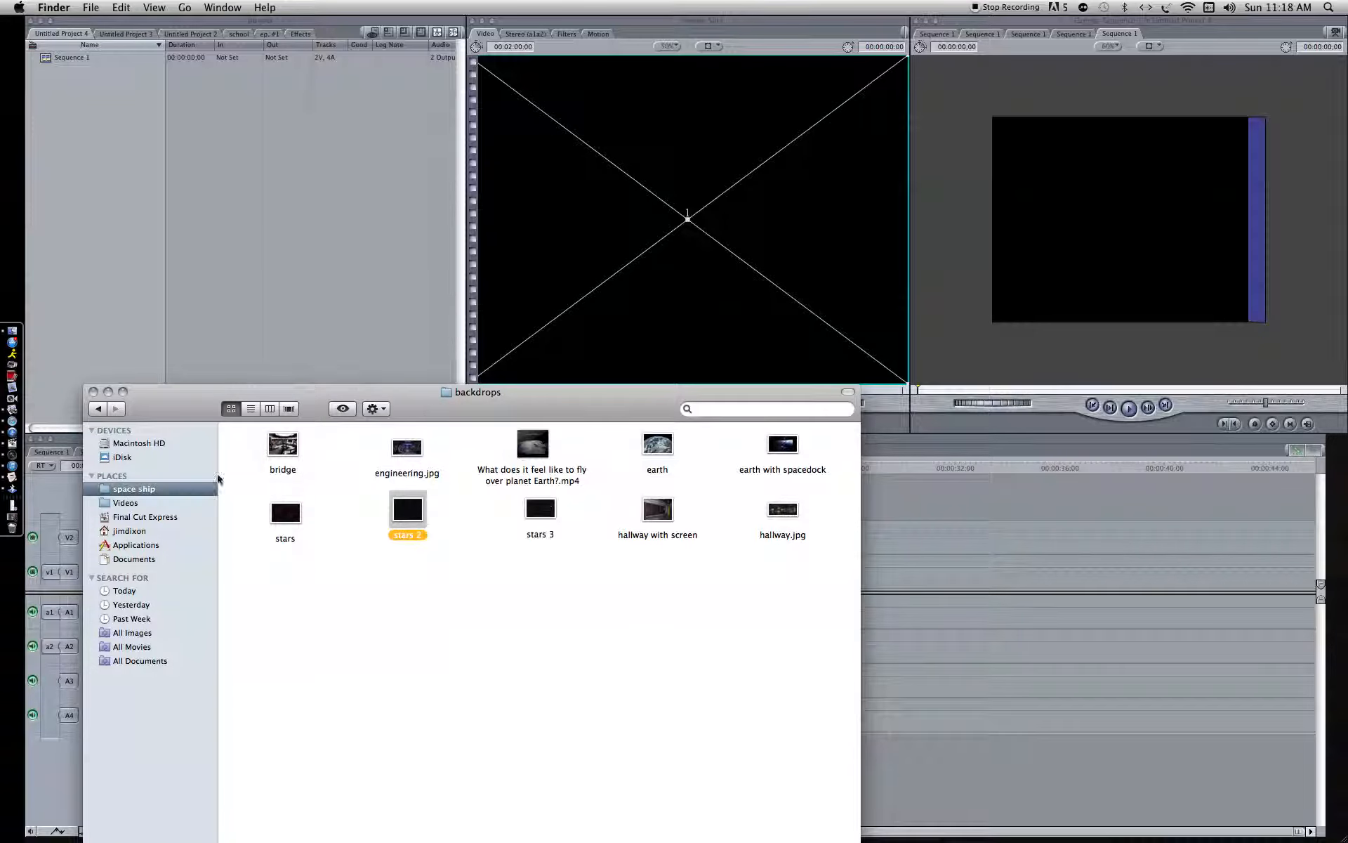
drag(408, 419, 409, 317)
click(126, 401)
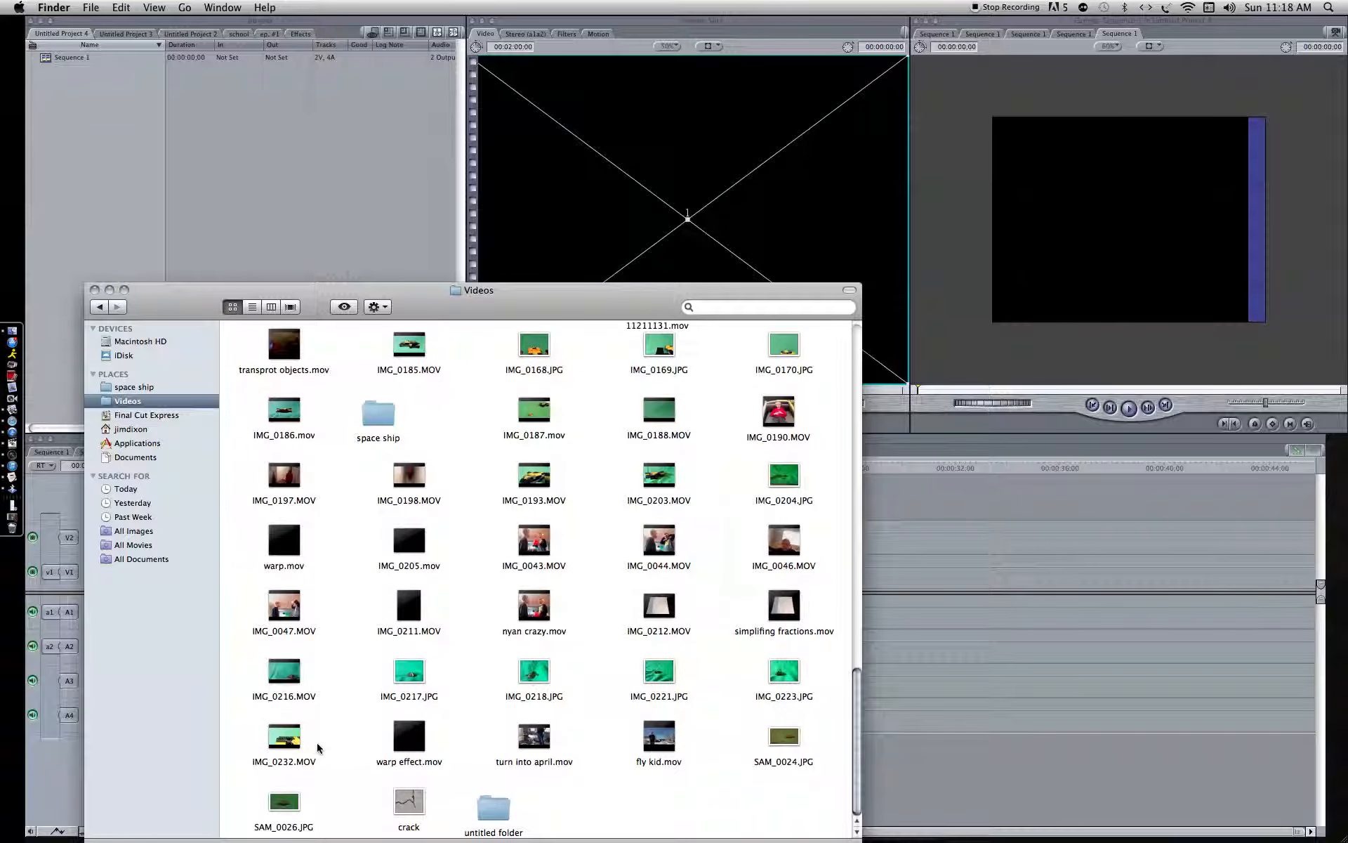
click(282, 737)
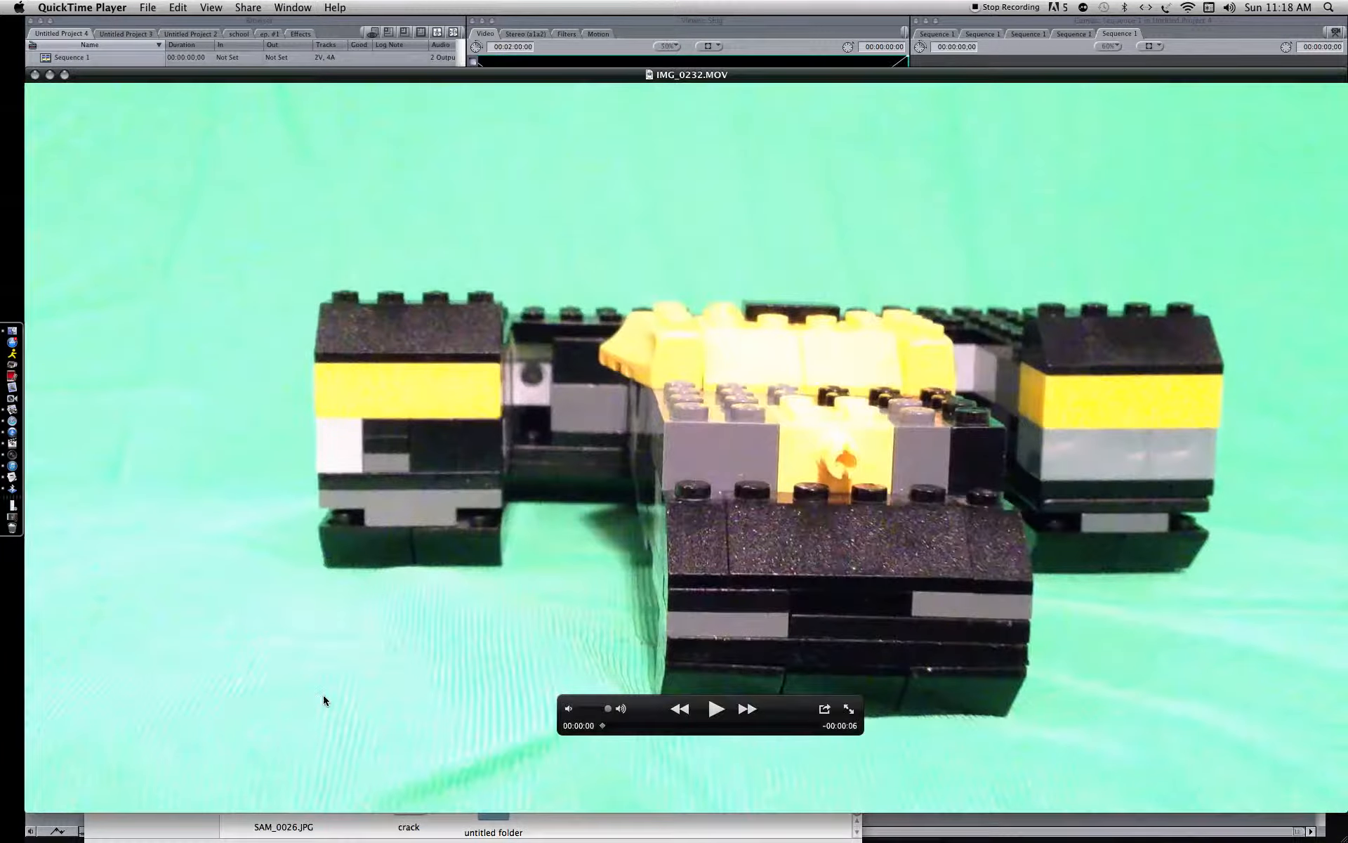
click(715, 709)
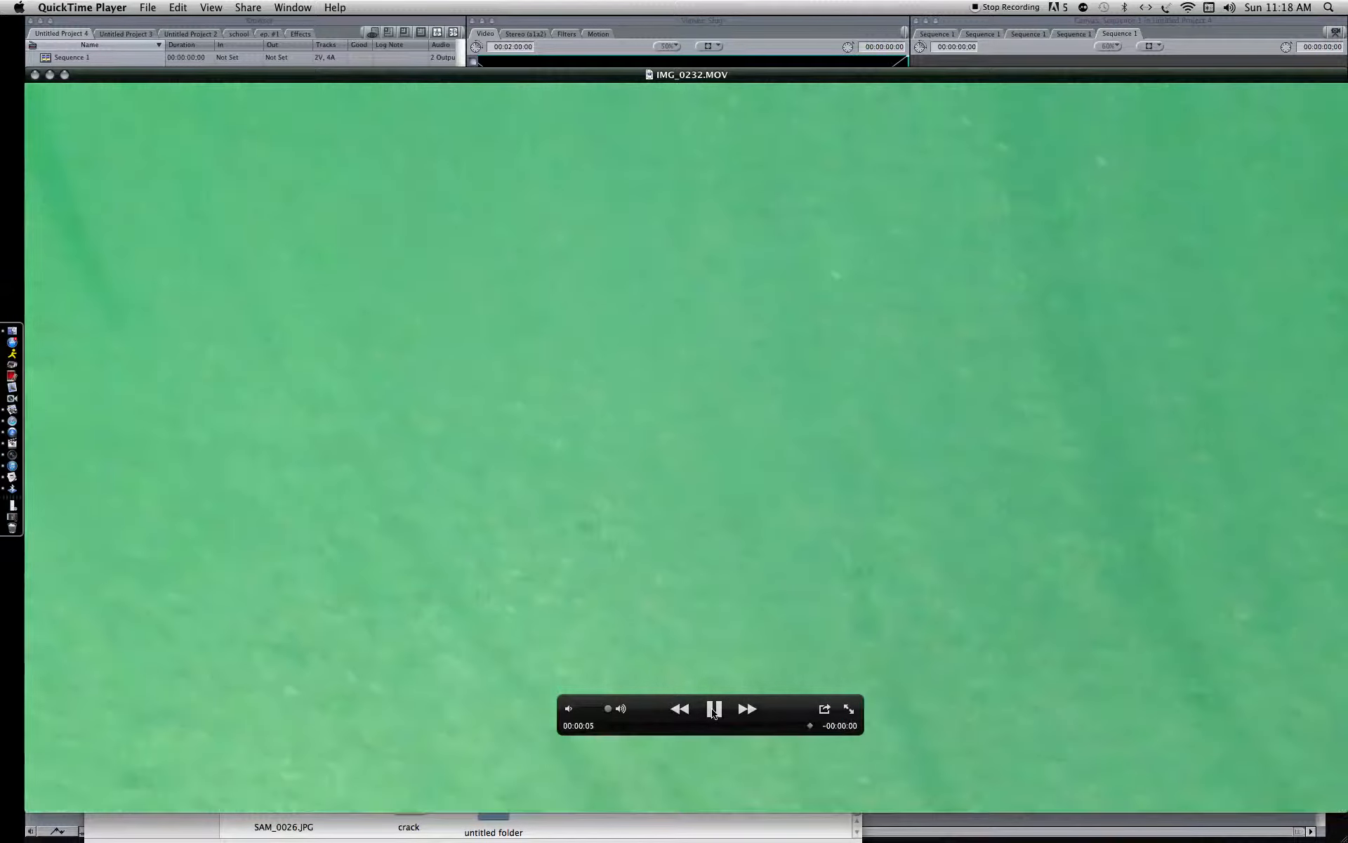
click(35, 74)
- Add IMG_0232.MOV from the Finder's Videos folder to video track V2 at the start of the sequence
click(292, 196)
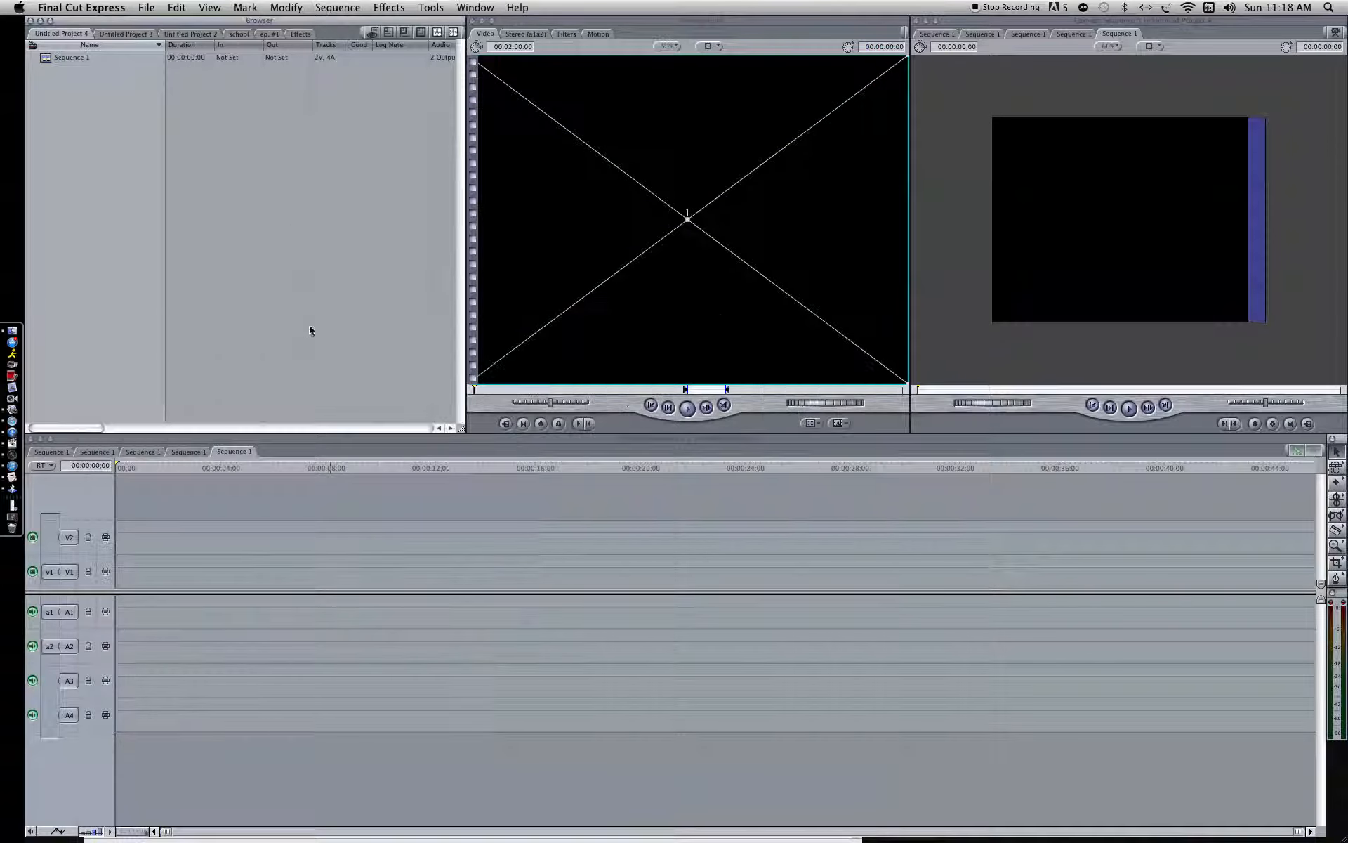
click(16, 326)
drag(218, 297, 302, 196)
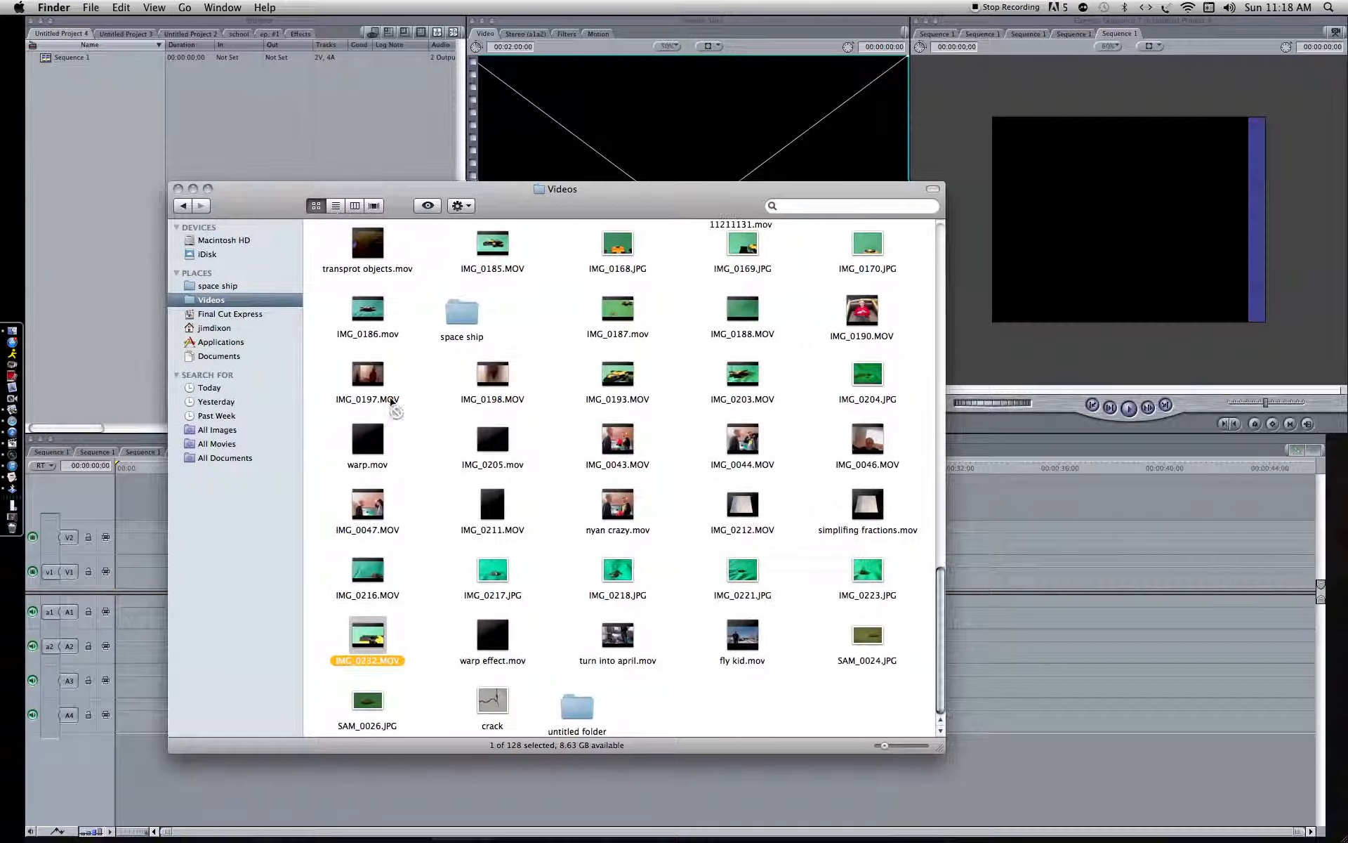
drag(286, 601, 123, 551)
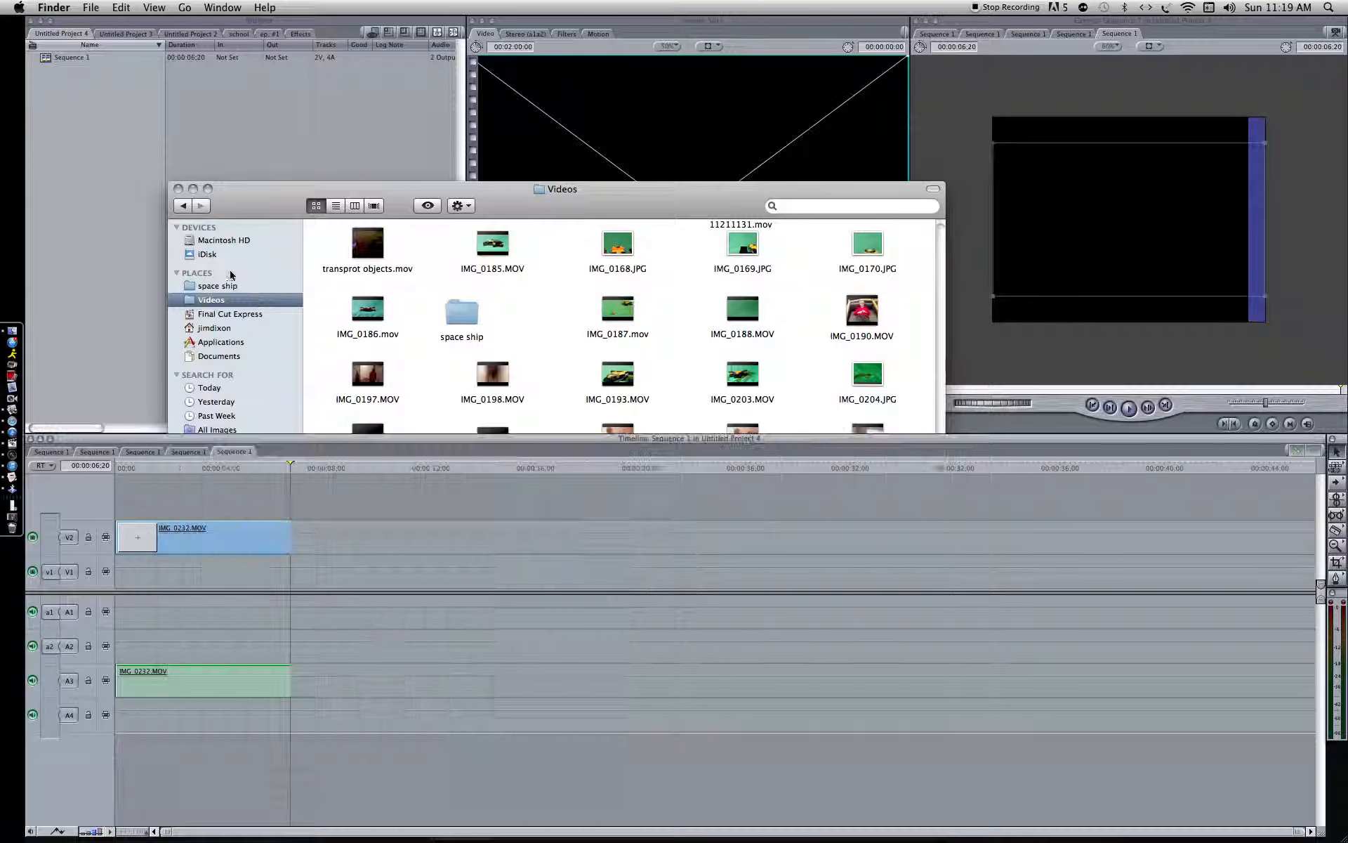
- Add the stars image from the space ship project's backdrops folder to V1 and trim it to the length of the IMG_0232.MOV clip
click(220, 283)
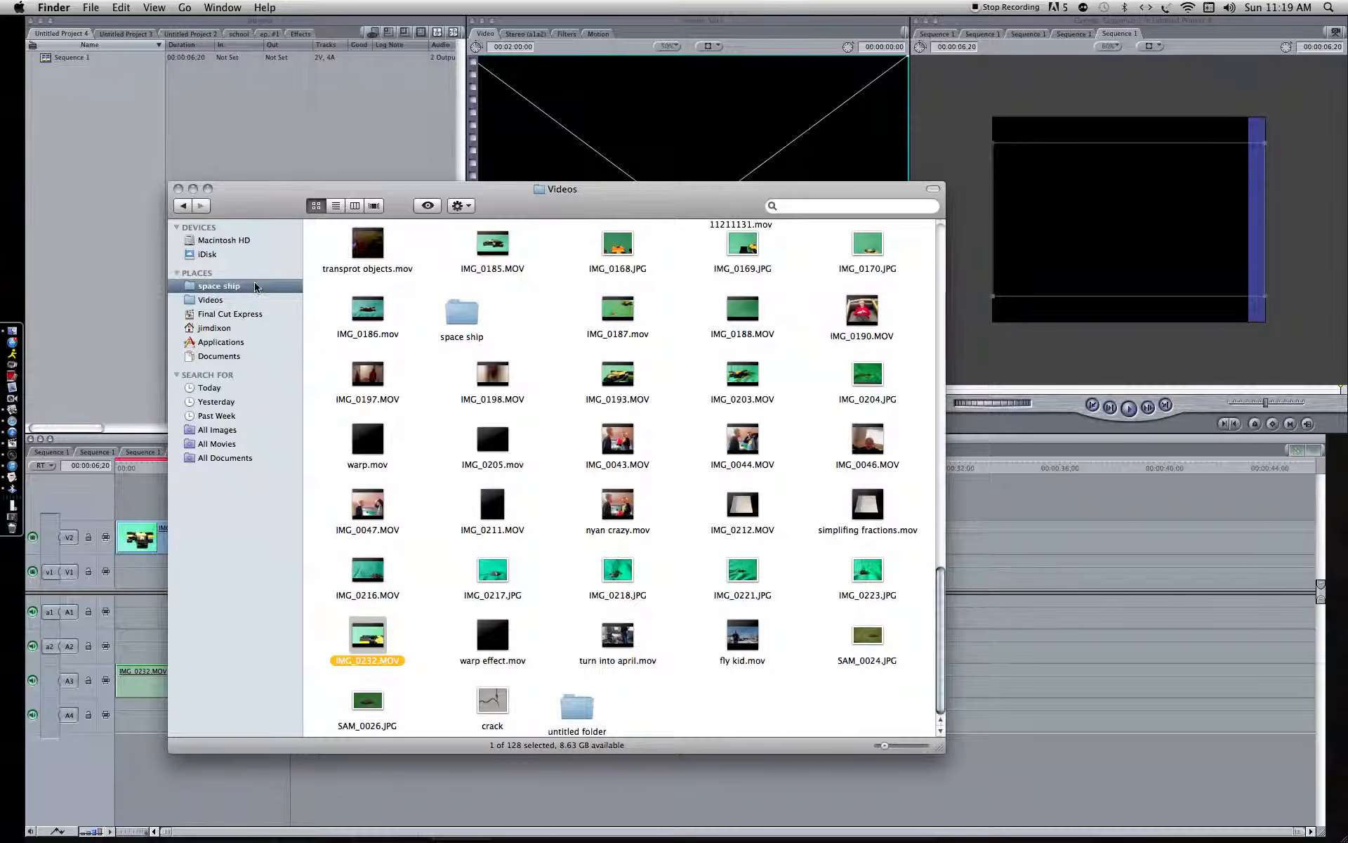
click(226, 286)
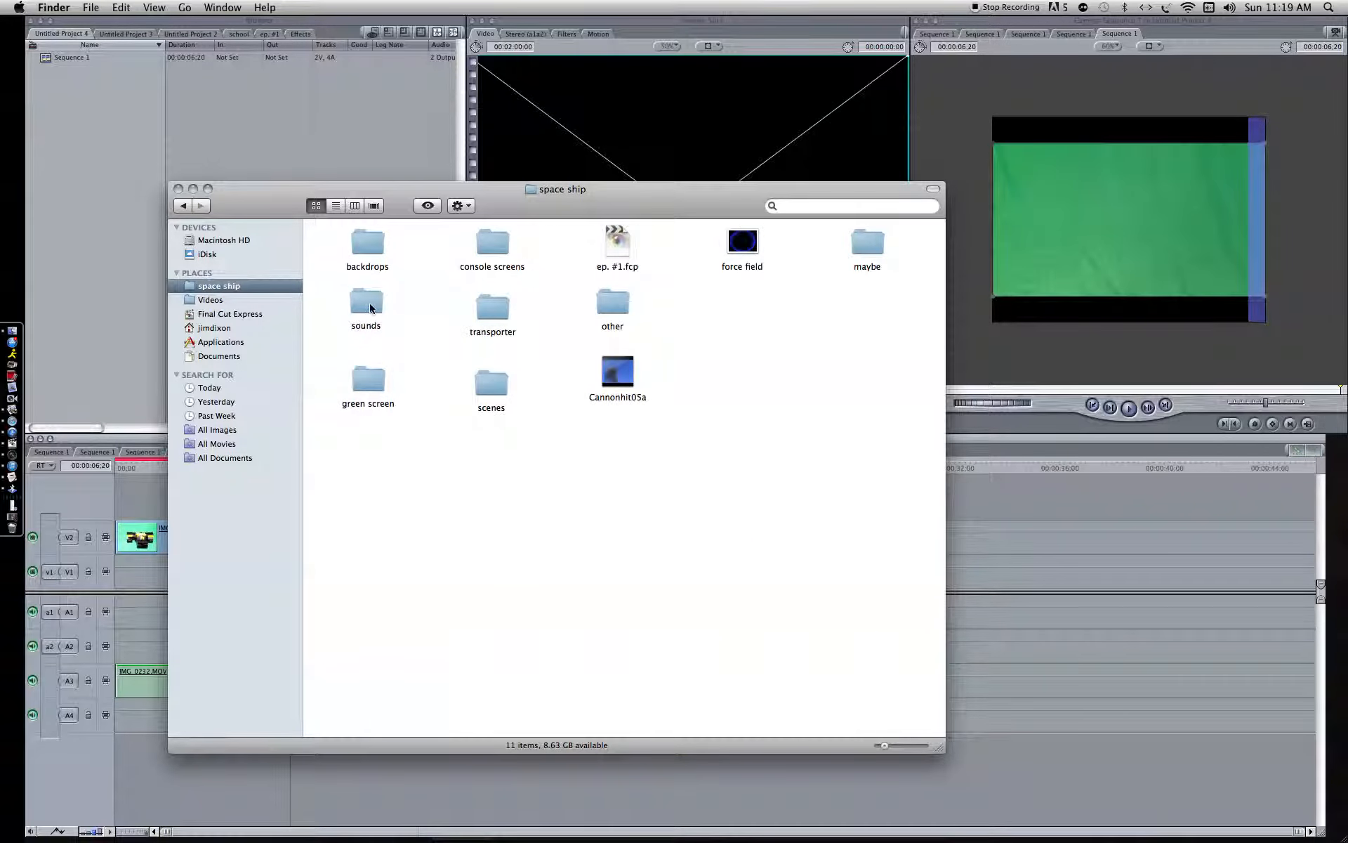
double_click(375, 251)
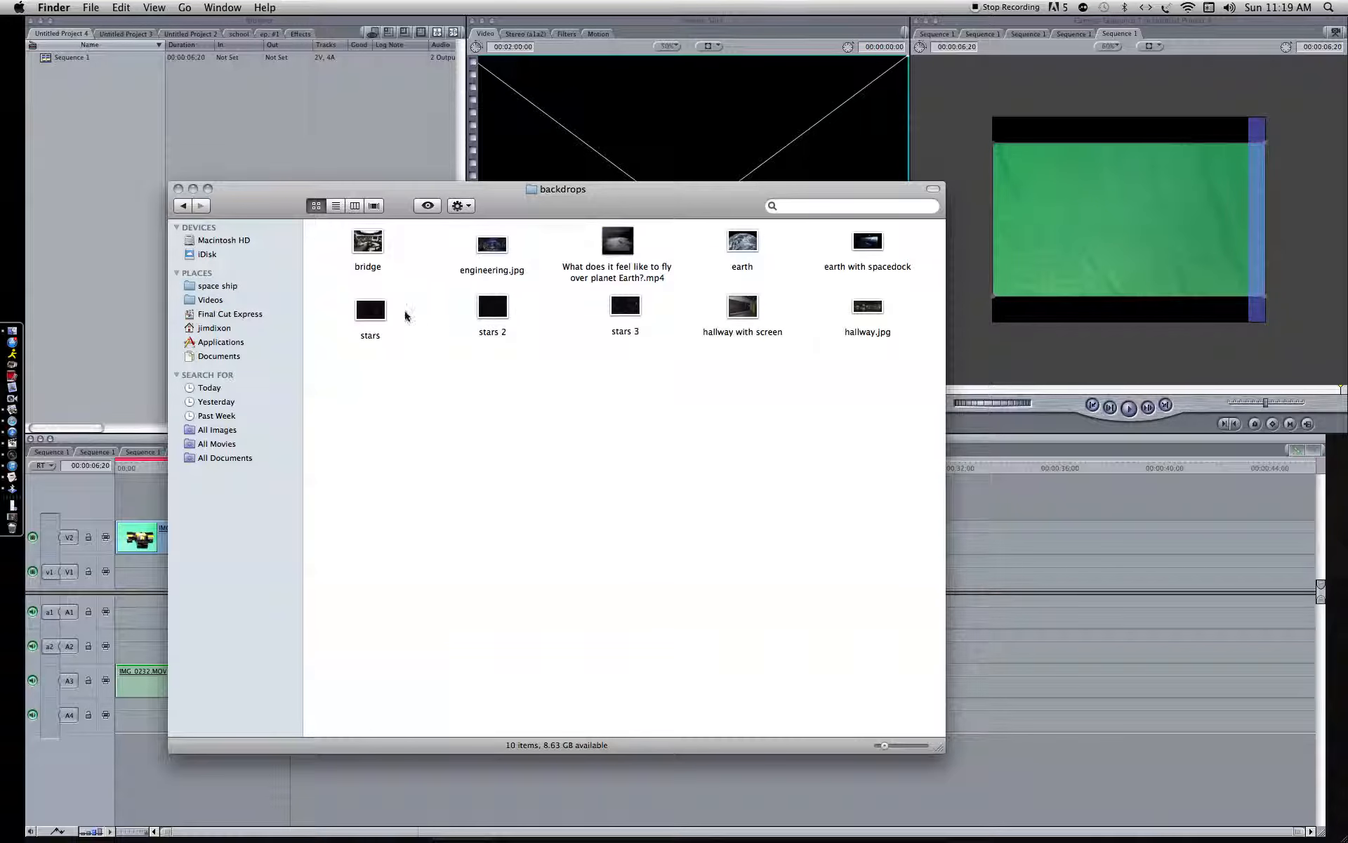
drag(376, 309, 121, 577)
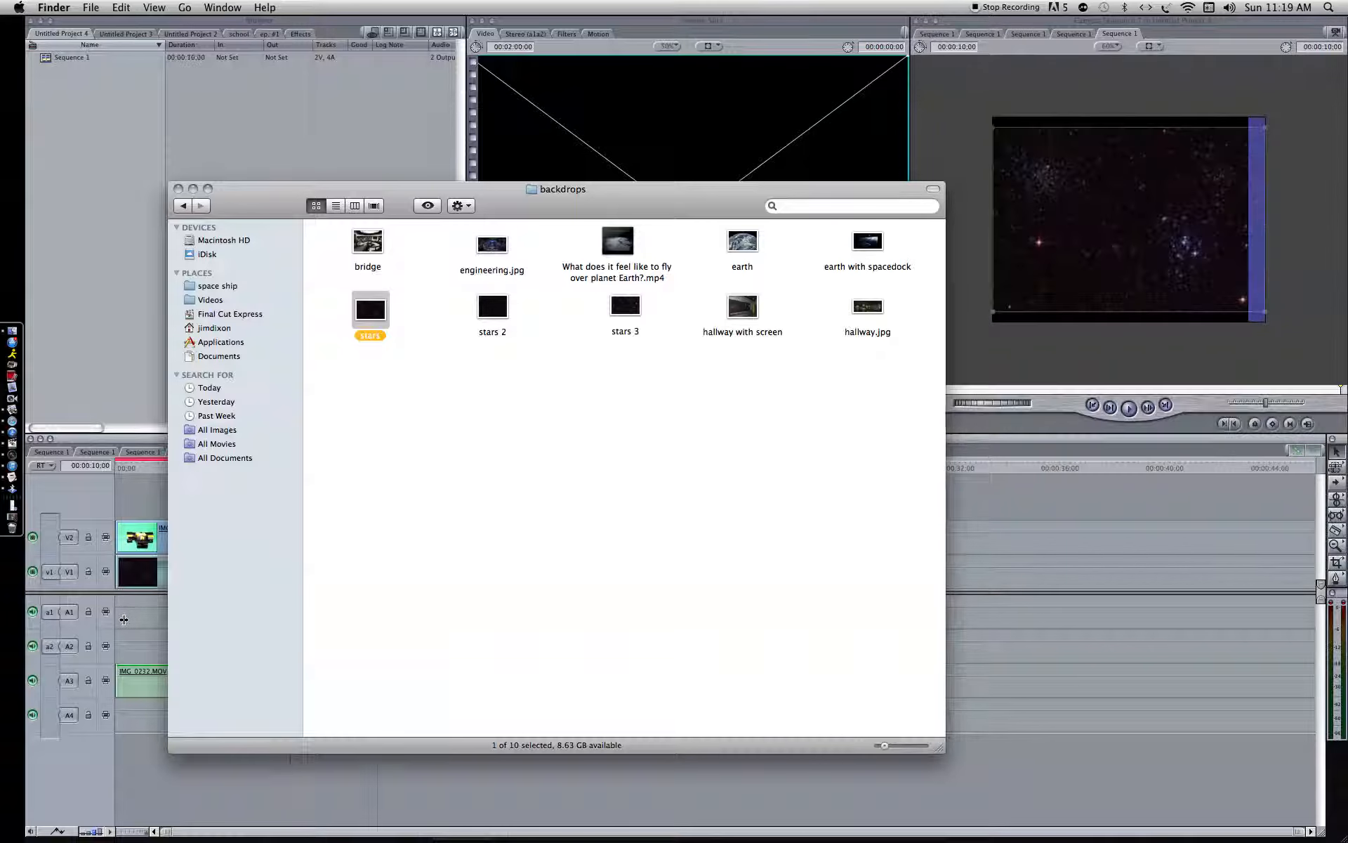
click(123, 618)
drag(376, 571, 297, 573)
click(122, 469)
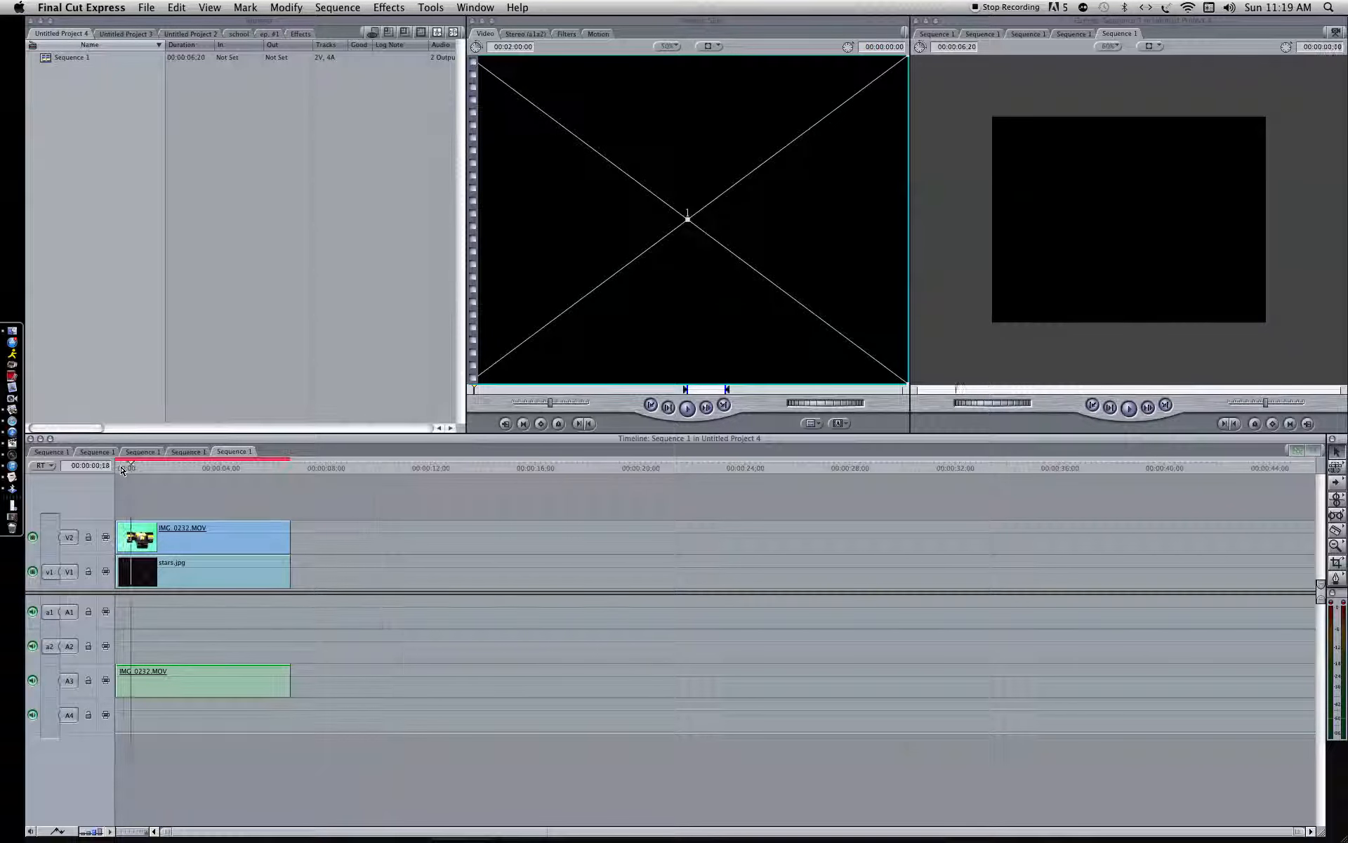
drag(121, 469, 113, 469)
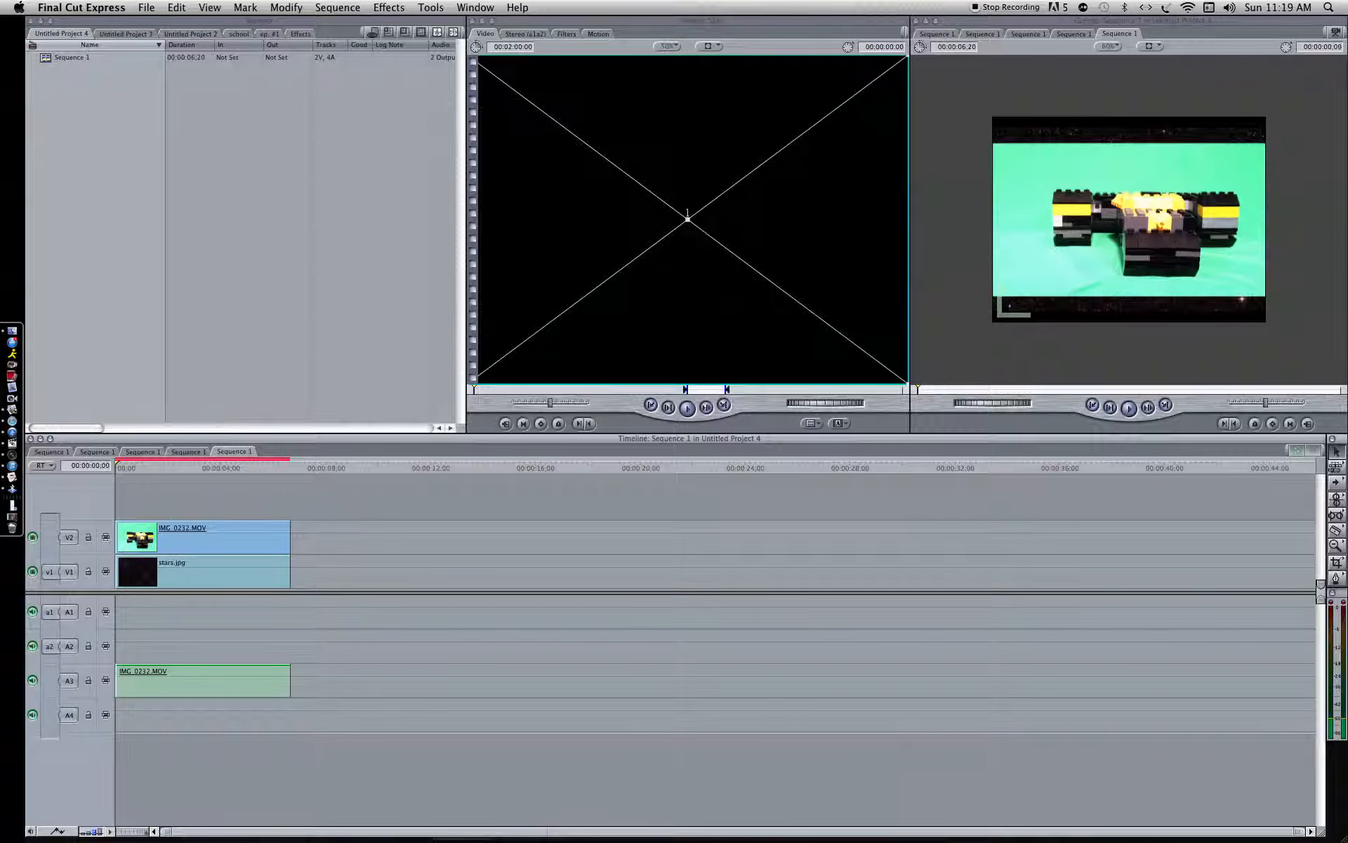
- Load the IMG_0232.MOV clip into the viewer, apply the Chroma Keyer filter to it, and show the filter's visual controls
double_click(1040, 243)
click(486, 34)
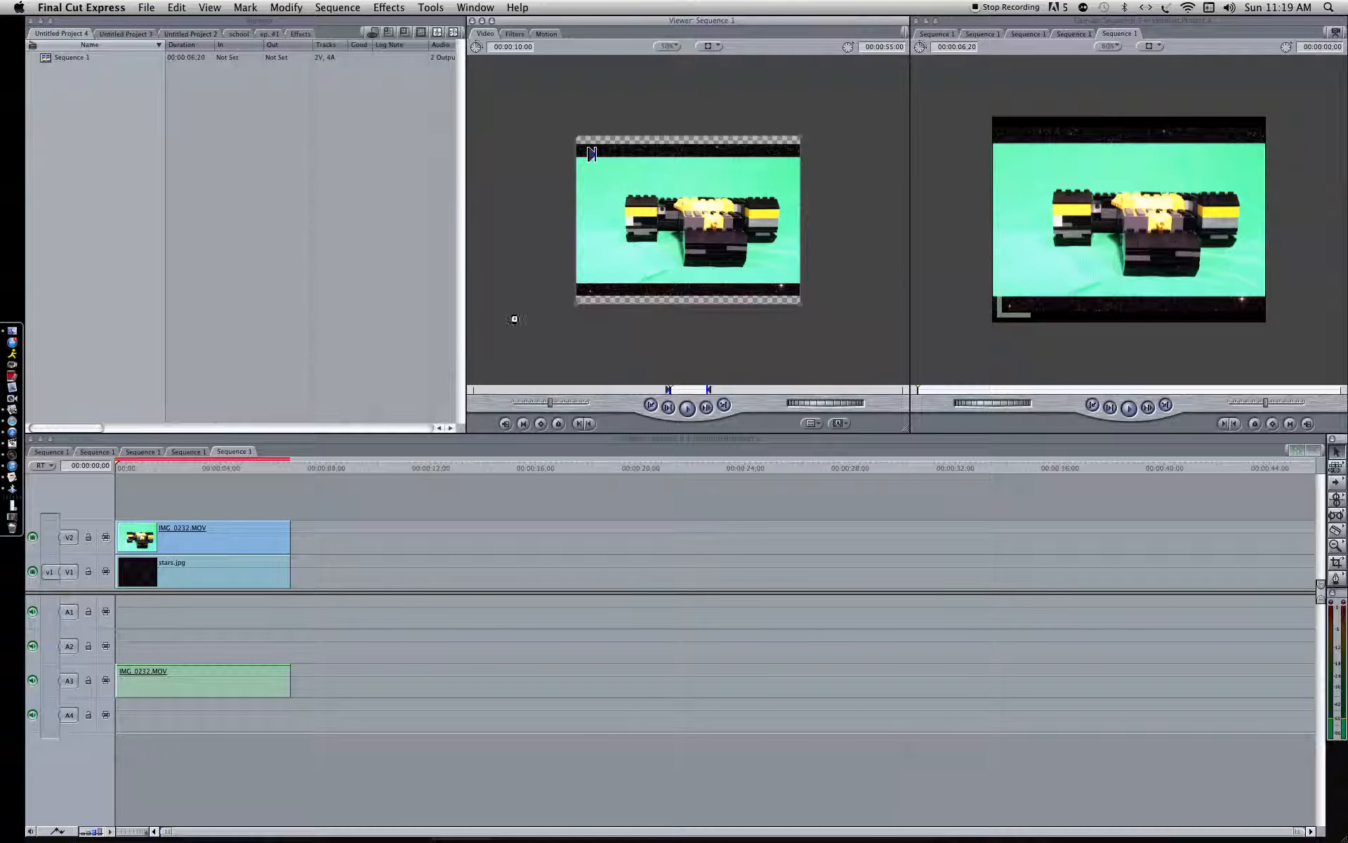
double_click(219, 545)
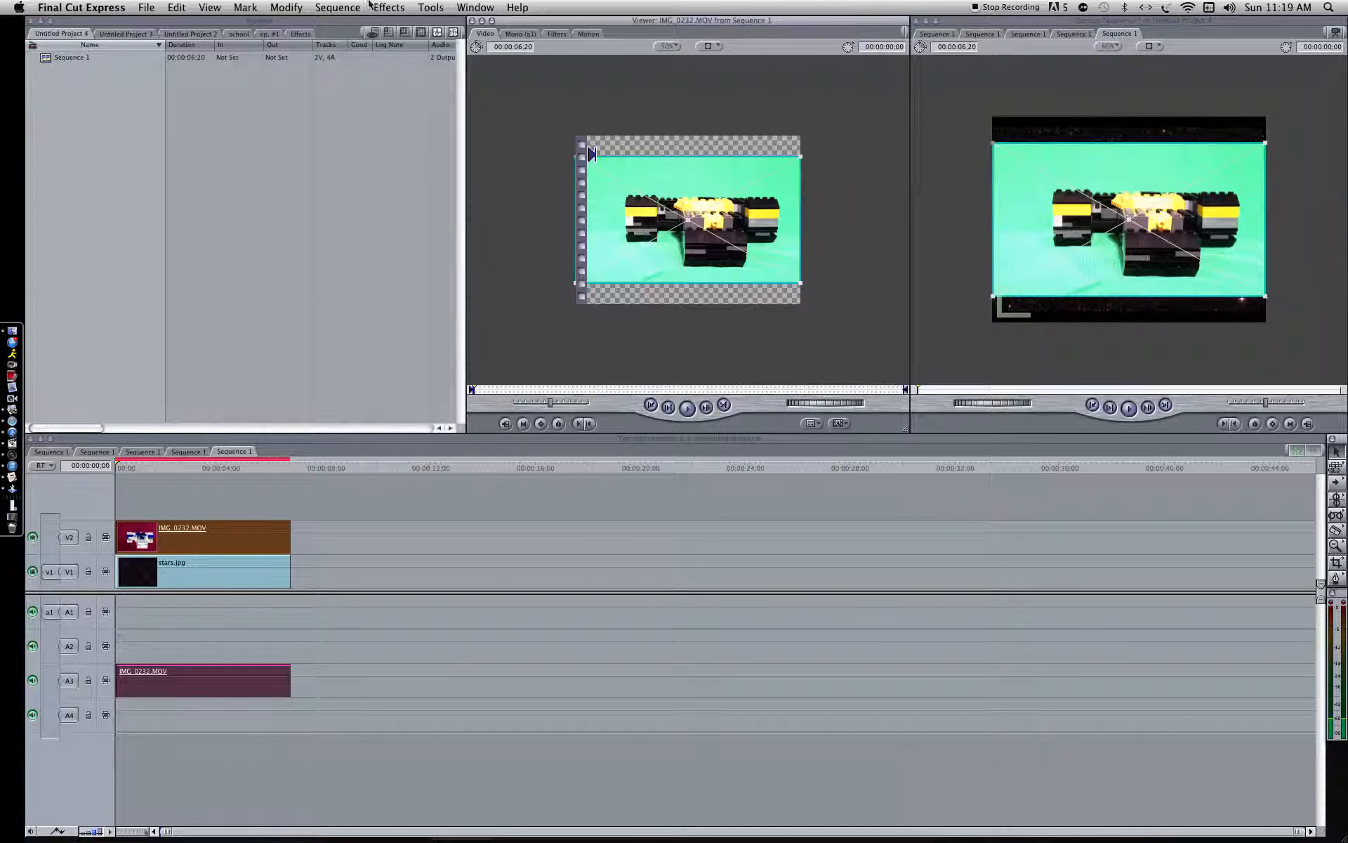
click(388, 7)
mouse_move(430, 7)
mouse_move(389, 7)
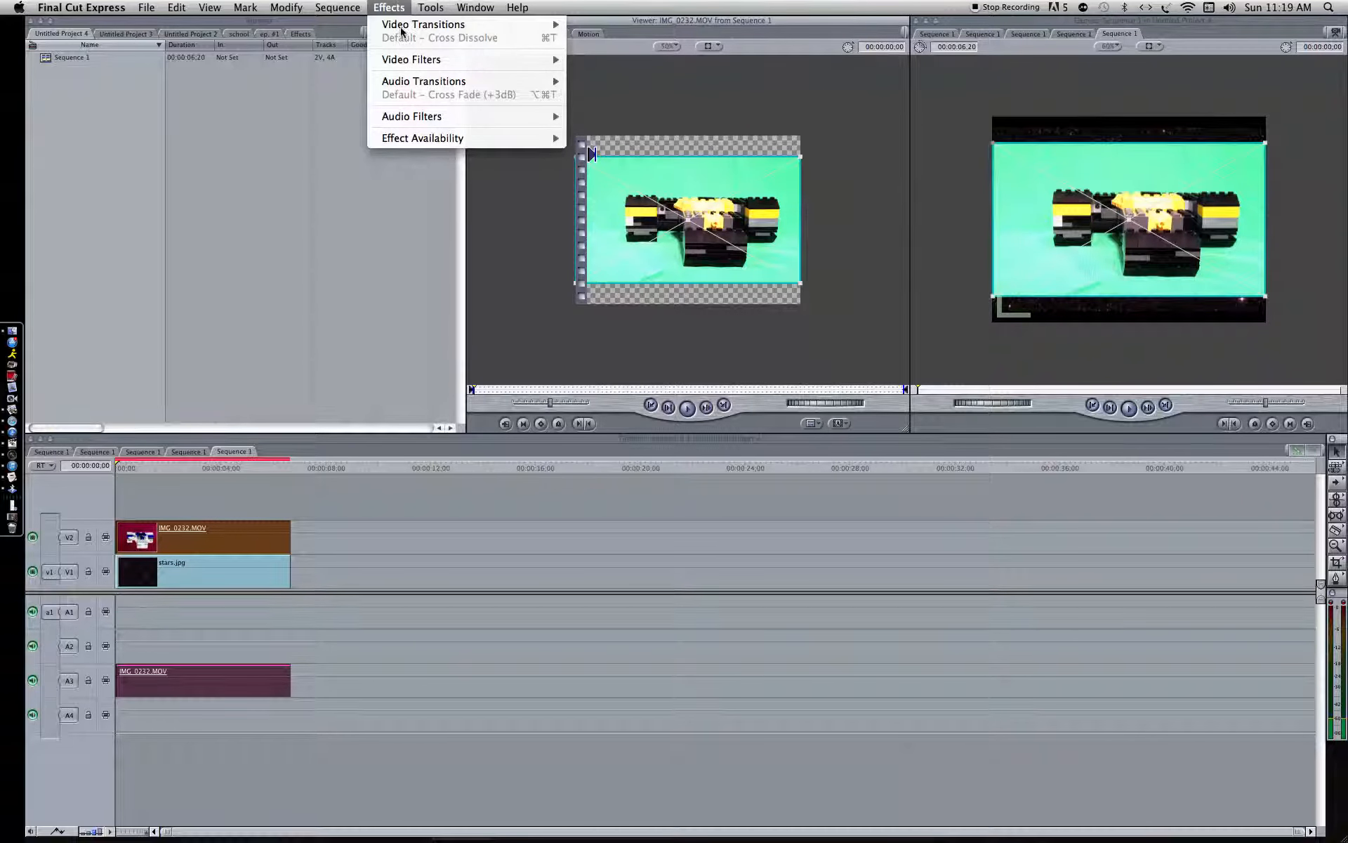
mouse_move(432, 60)
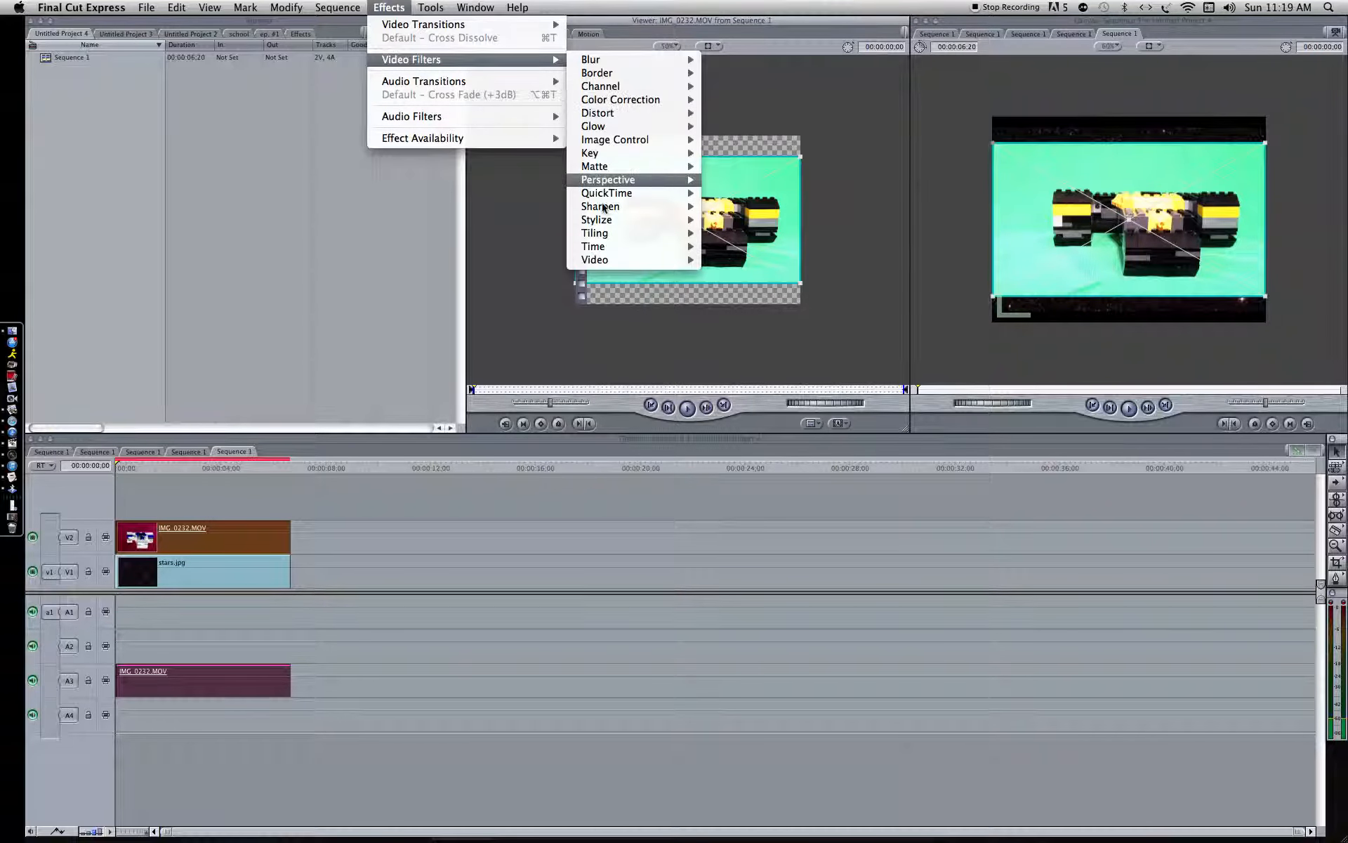
mouse_move(609, 154)
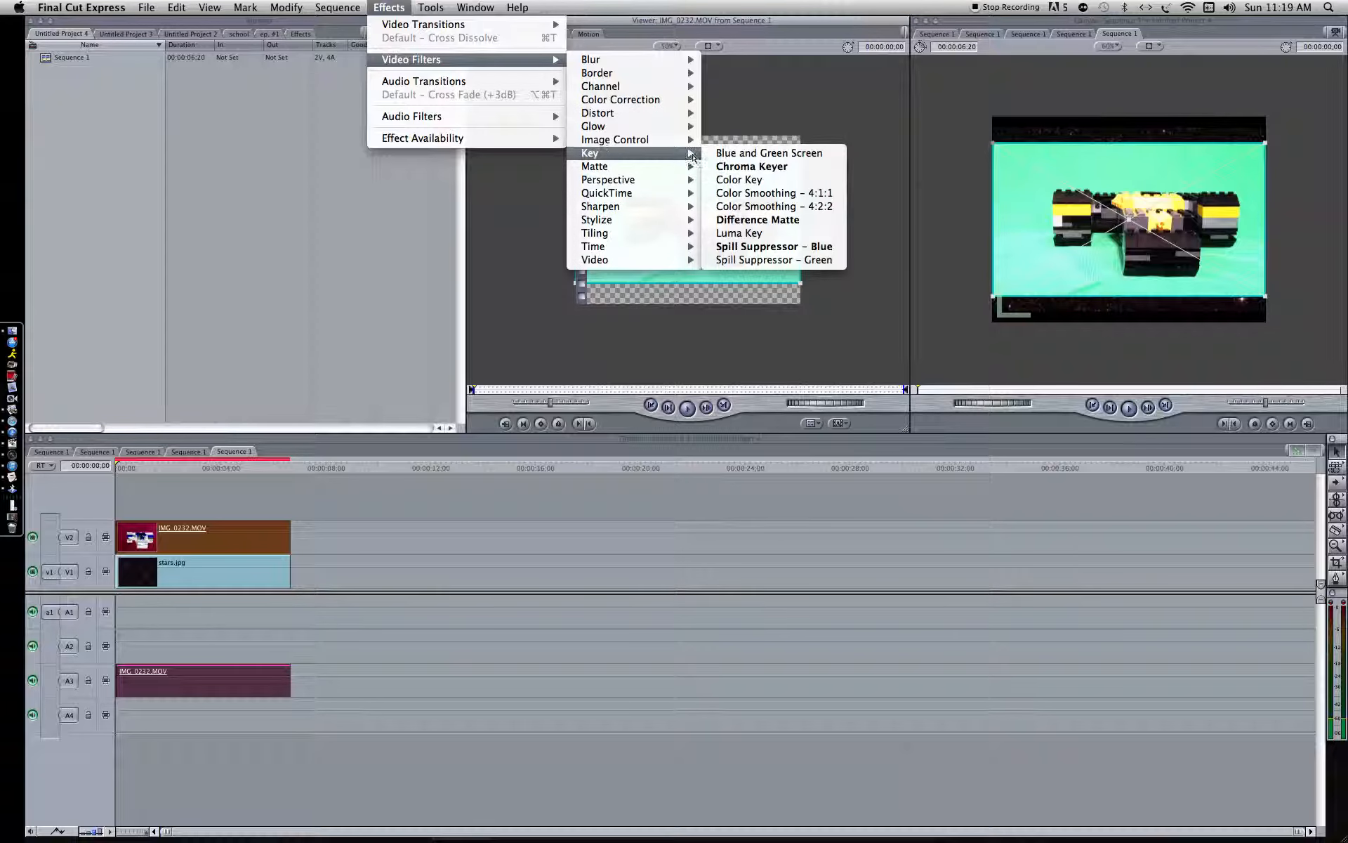
click(748, 169)
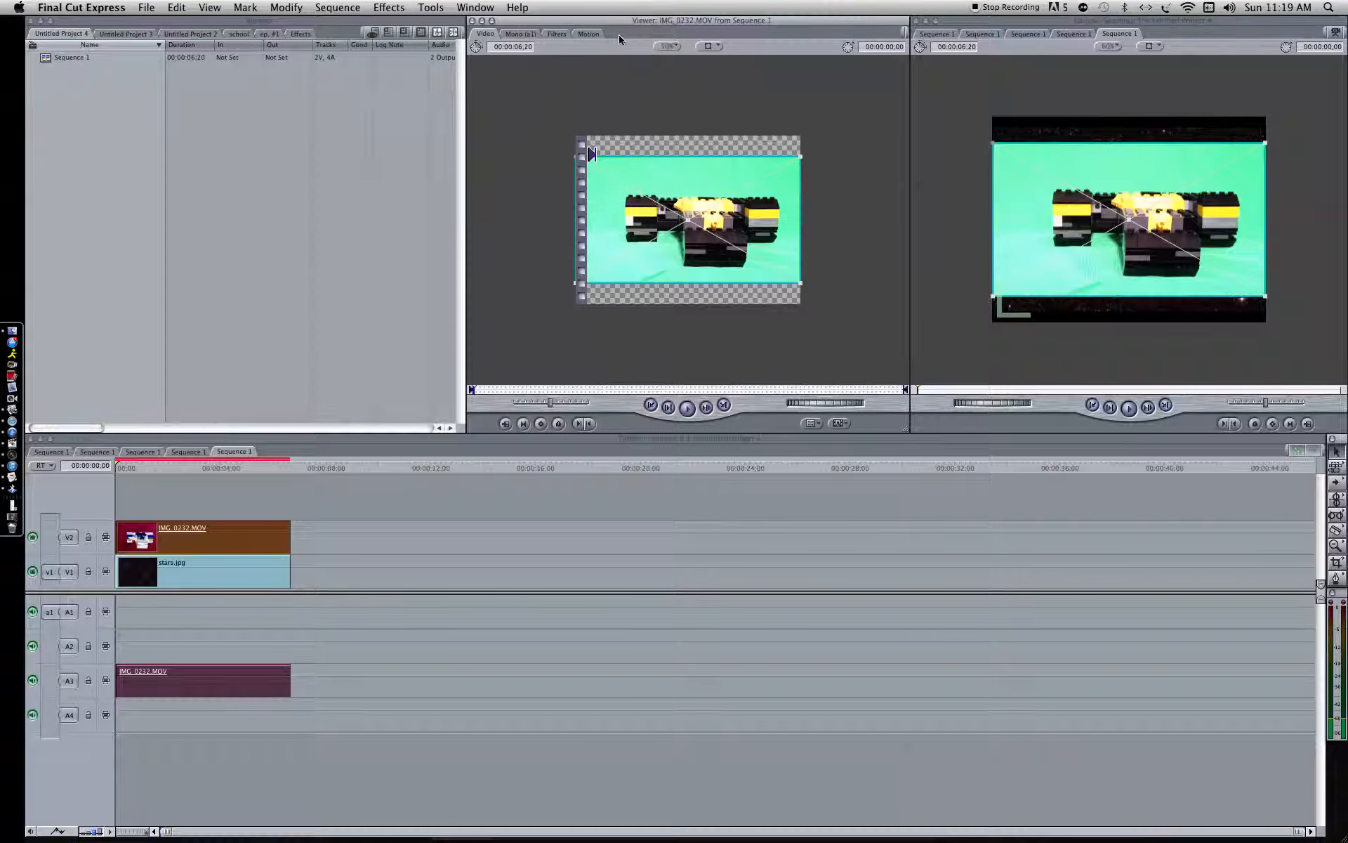
click(632, 34)
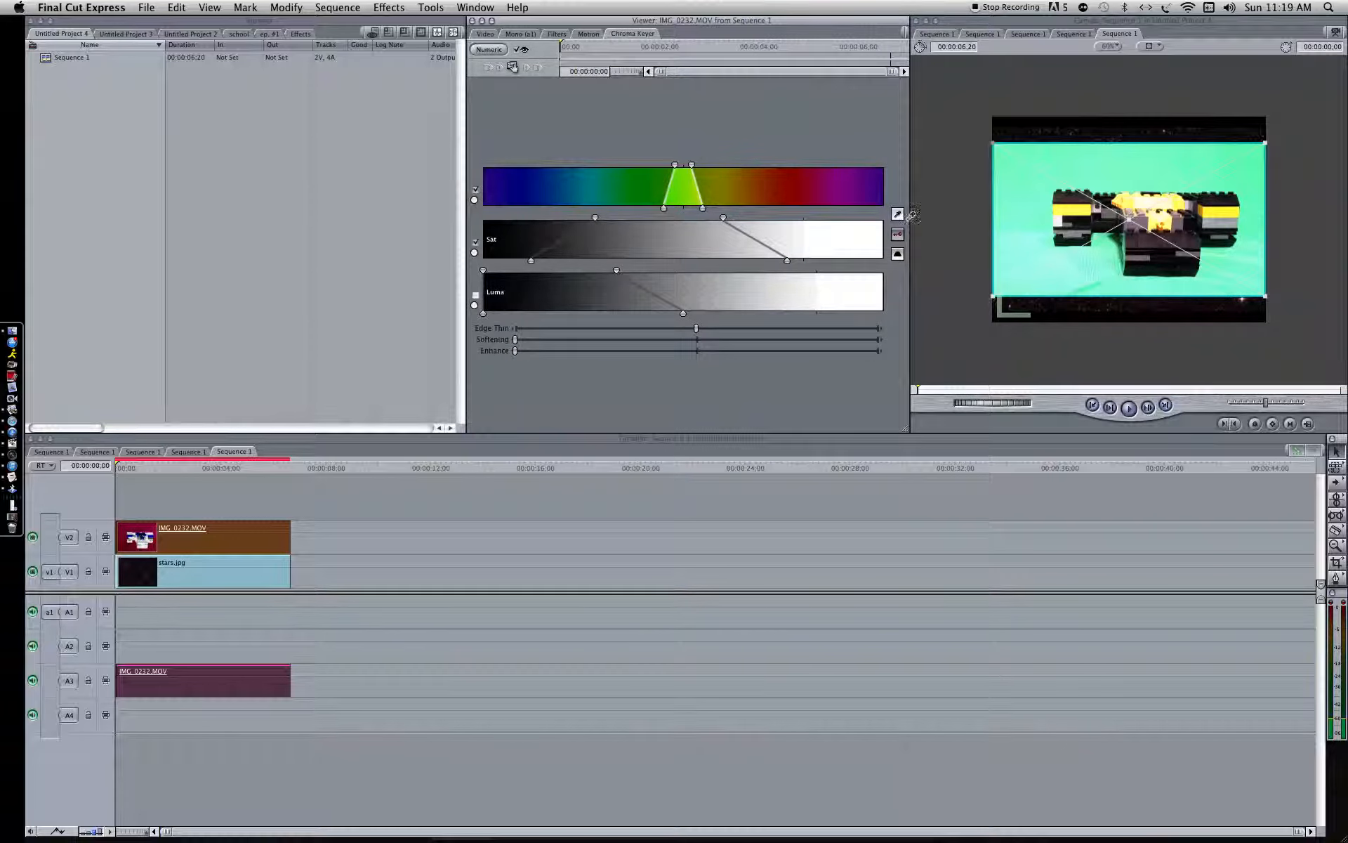
- Key out the green background of the IMG_0232.MOV clip by sampling it and widening the Chroma Keyer's color, saturation and luma ranges
click(1034, 184)
drag(686, 165, 759, 165)
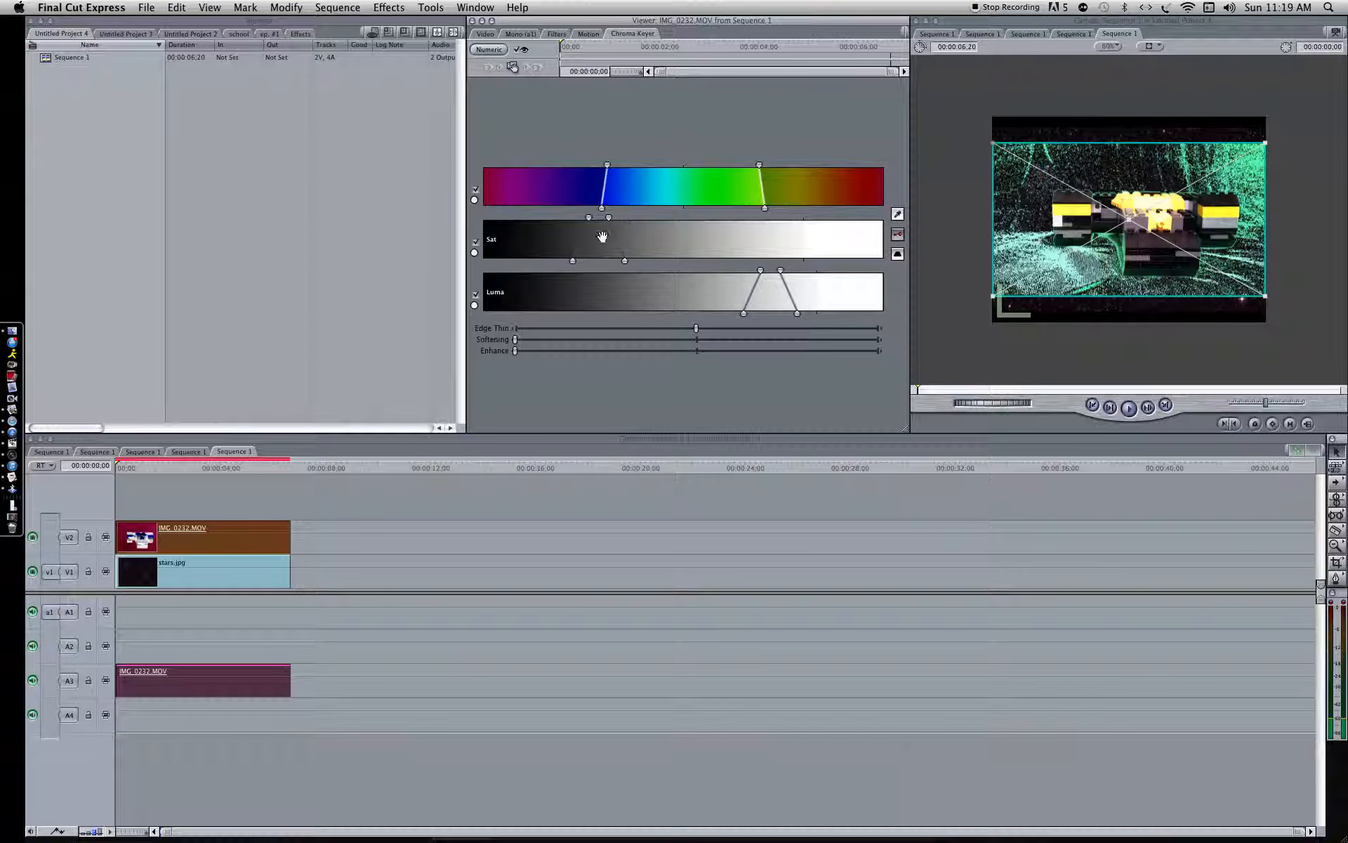
drag(608, 218, 883, 218)
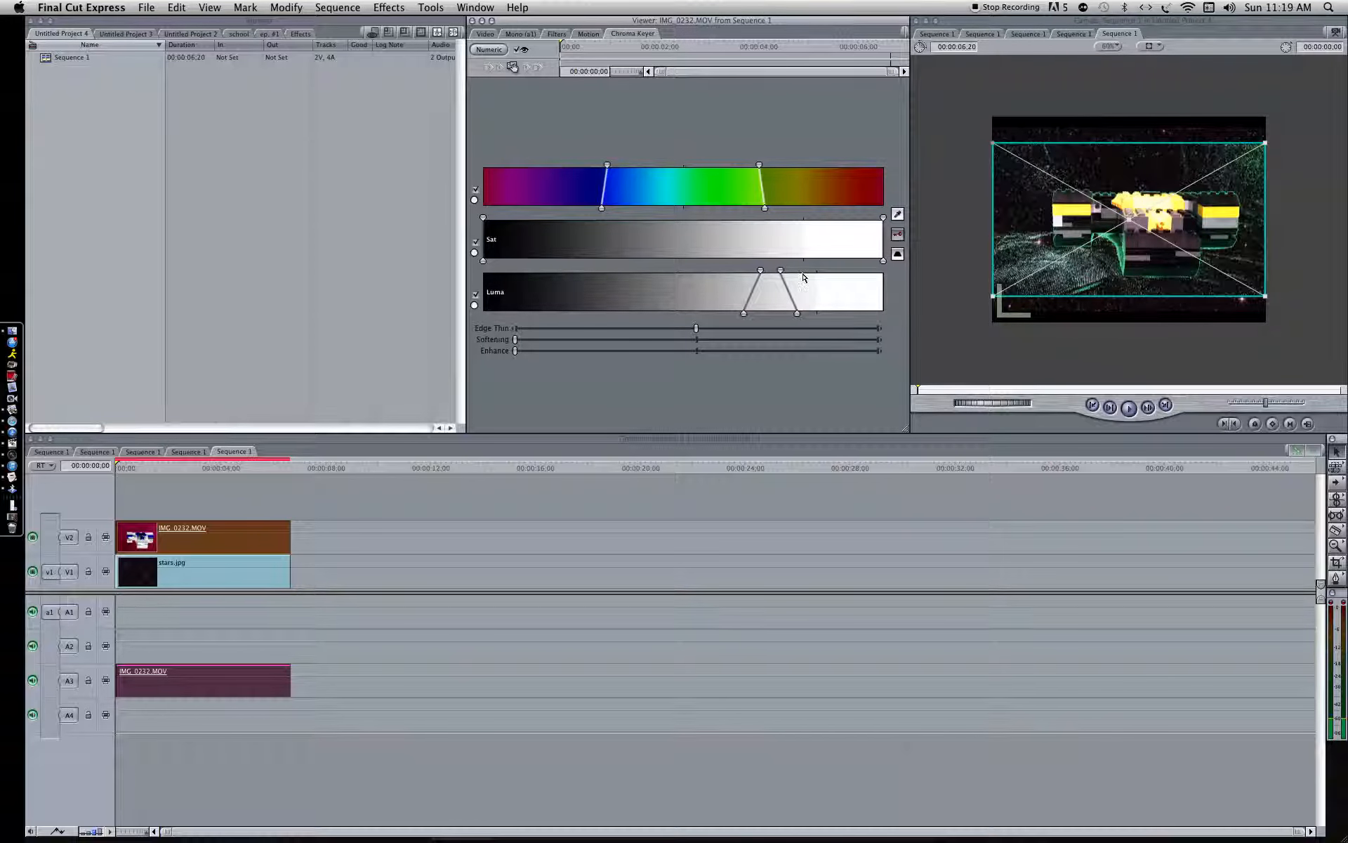
drag(781, 270, 884, 270)
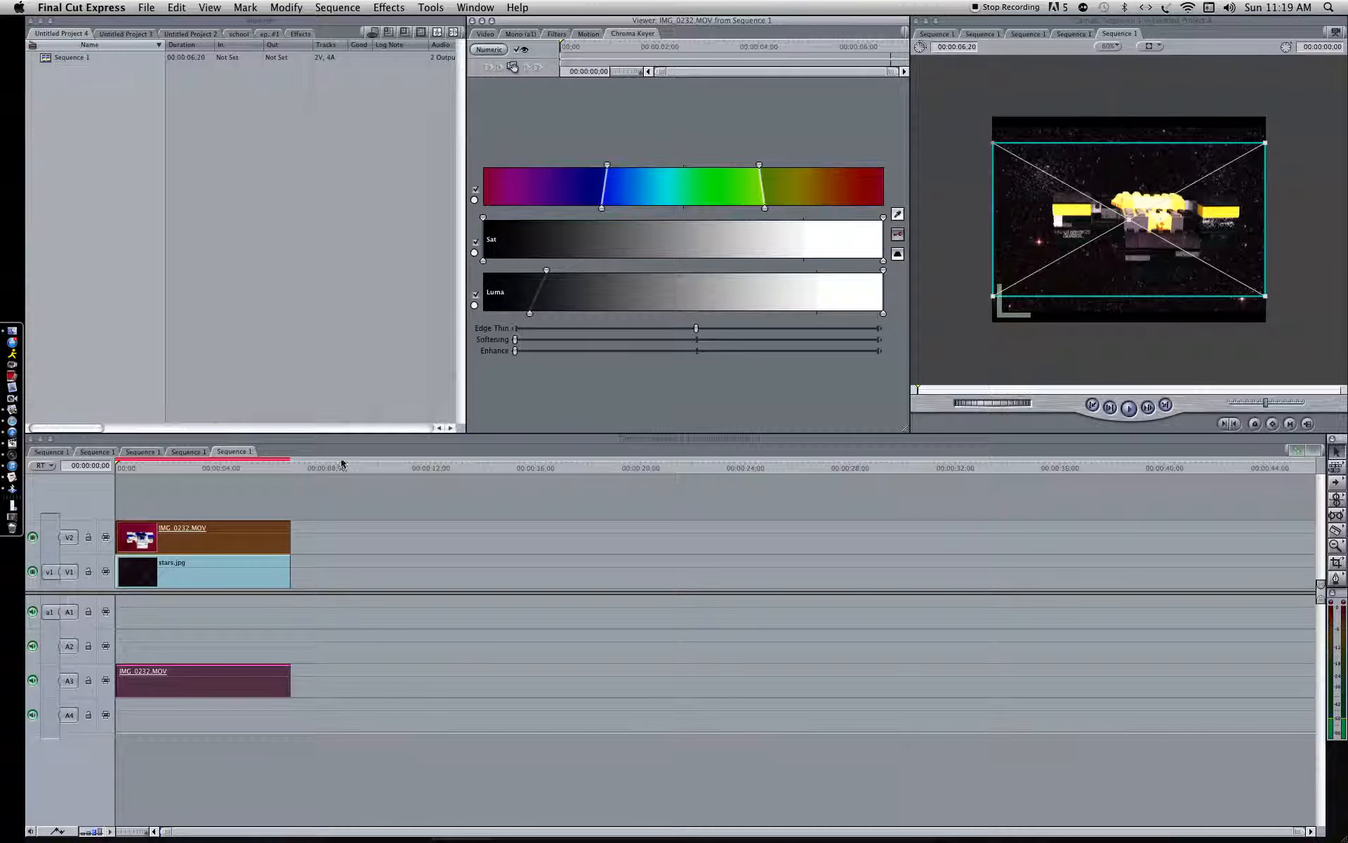
- Make a freeze frame of the keyed IMG_0232.MOV clip's first frame and move the footage clip clear of the stars image on V2
click(487, 34)
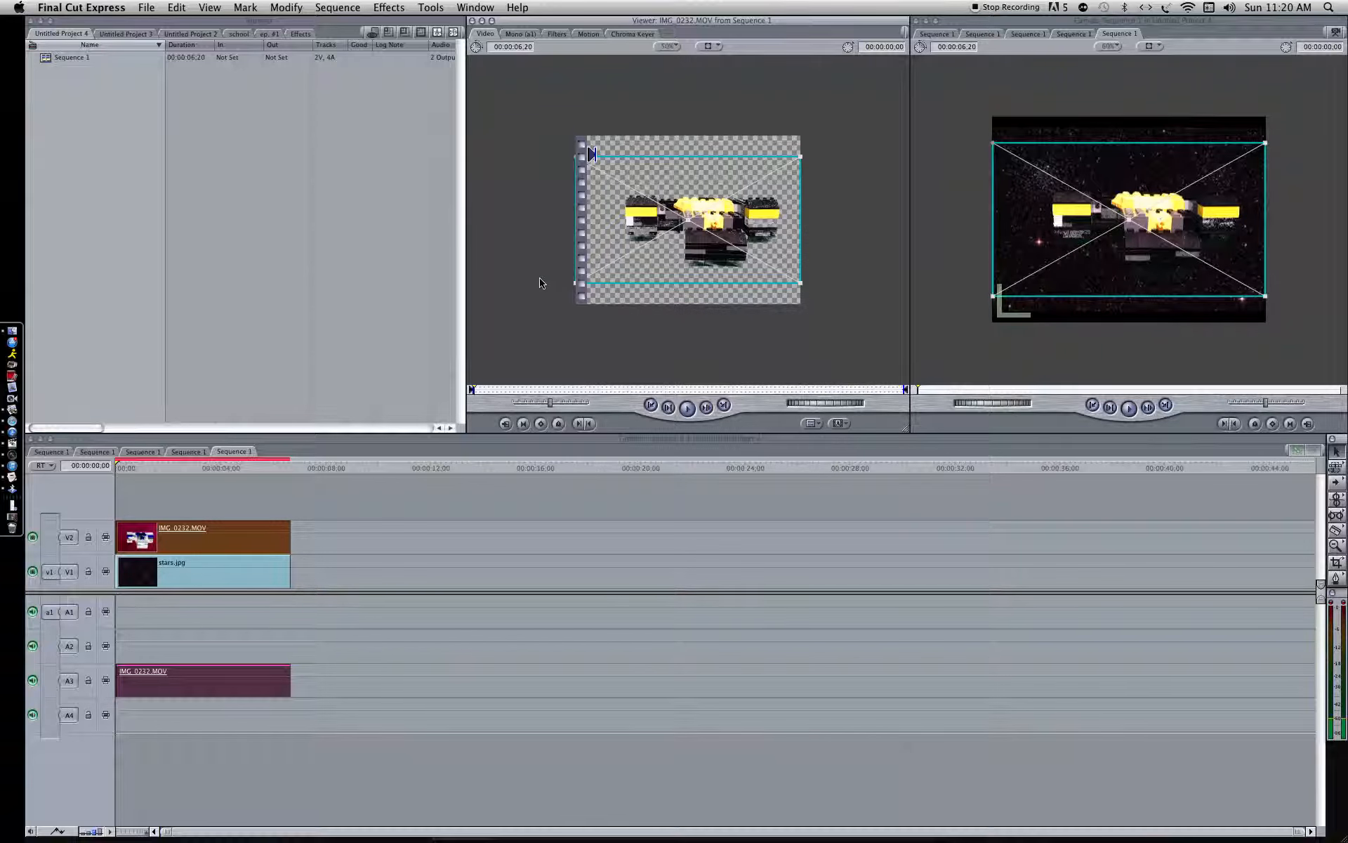
click(503, 422)
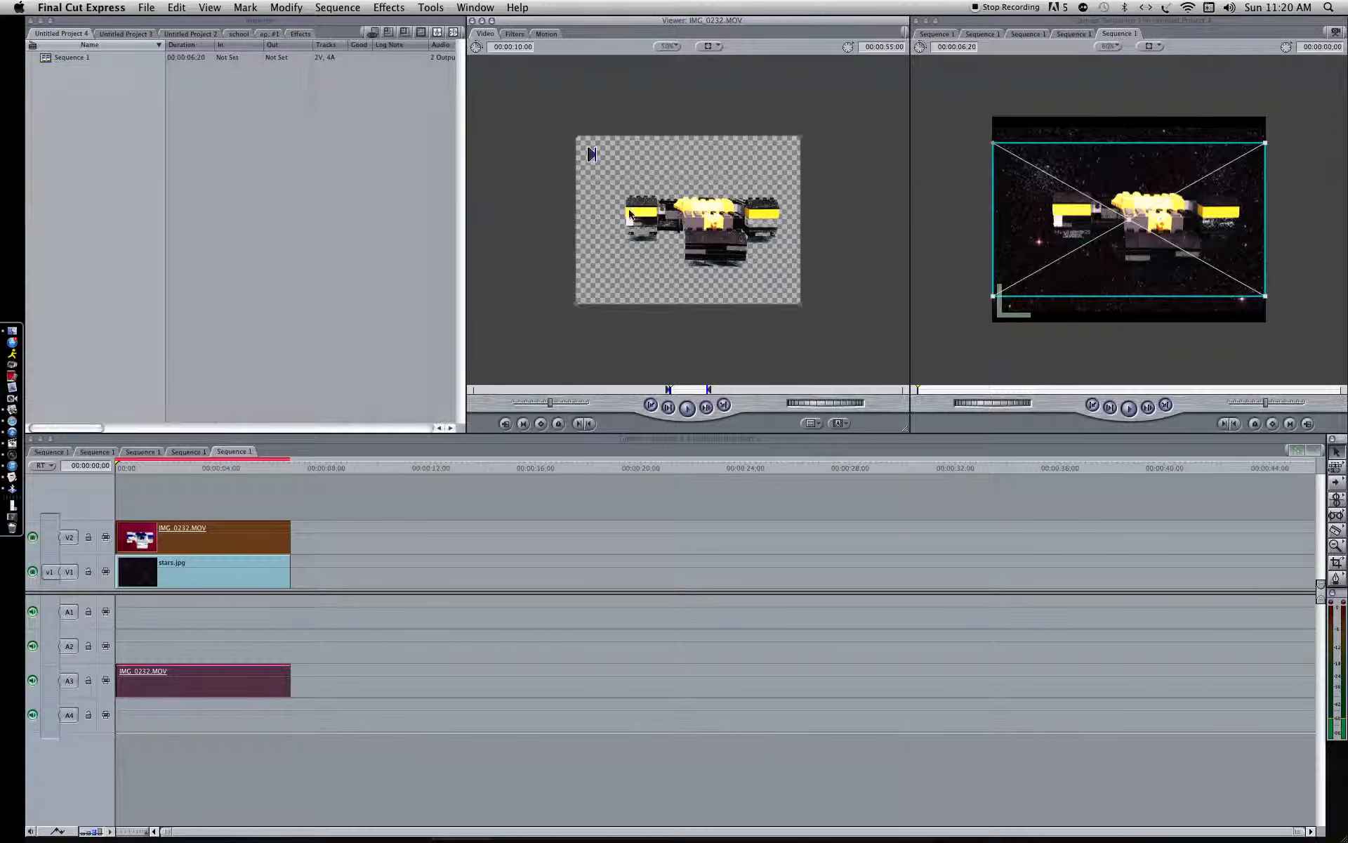
drag(666, 209, 477, 538)
drag(196, 536, 421, 542)
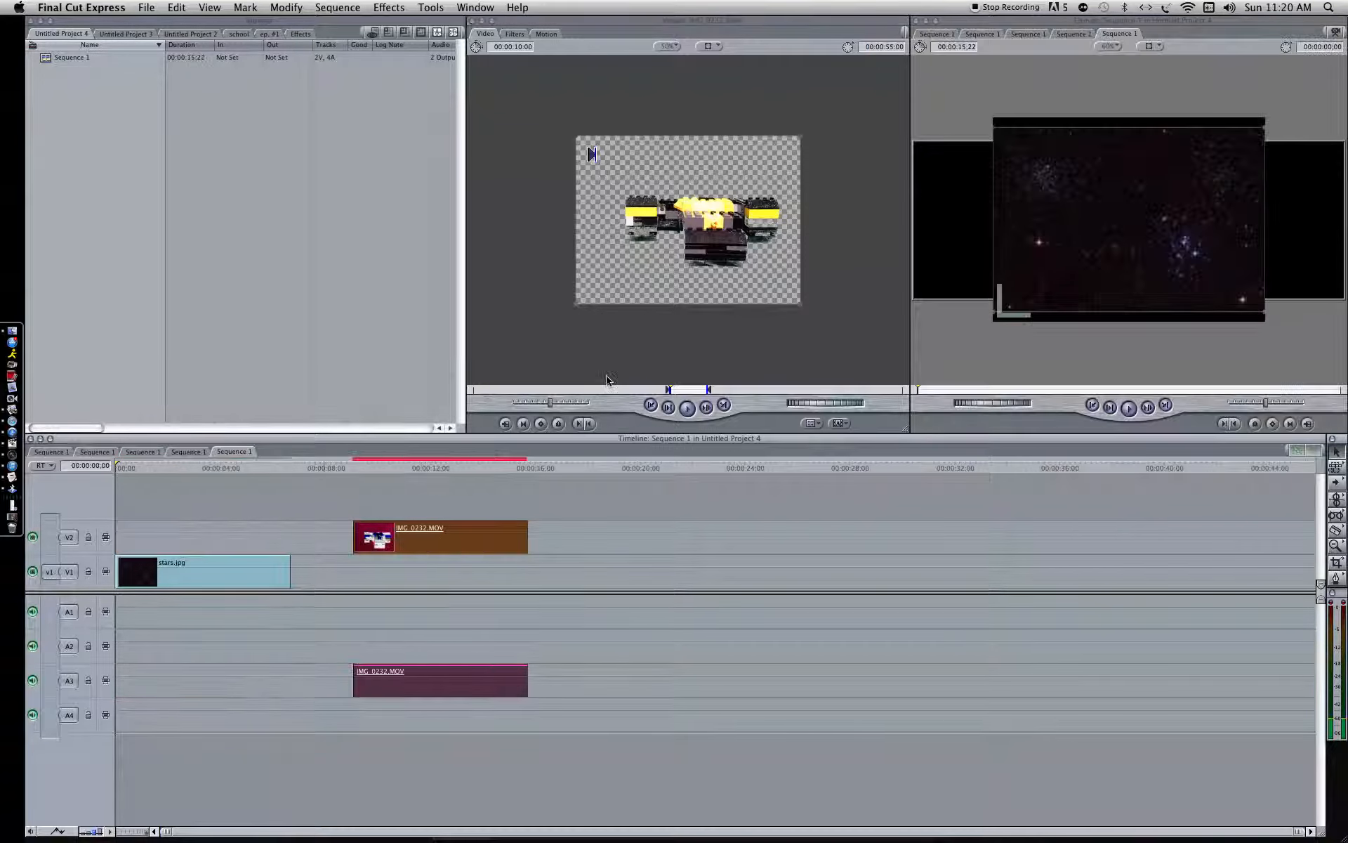
- Place the freeze frame on V2 above the stars image at the sequence start and trim it to the stars image's length
drag(566, 310, 146, 500)
drag(392, 538, 468, 526)
drag(169, 517, 169, 539)
drag(381, 539, 290, 541)
- Try adding Scale keyframes to the freeze frame loaded in the viewer, using 0 and 167 at its in point
click(242, 467)
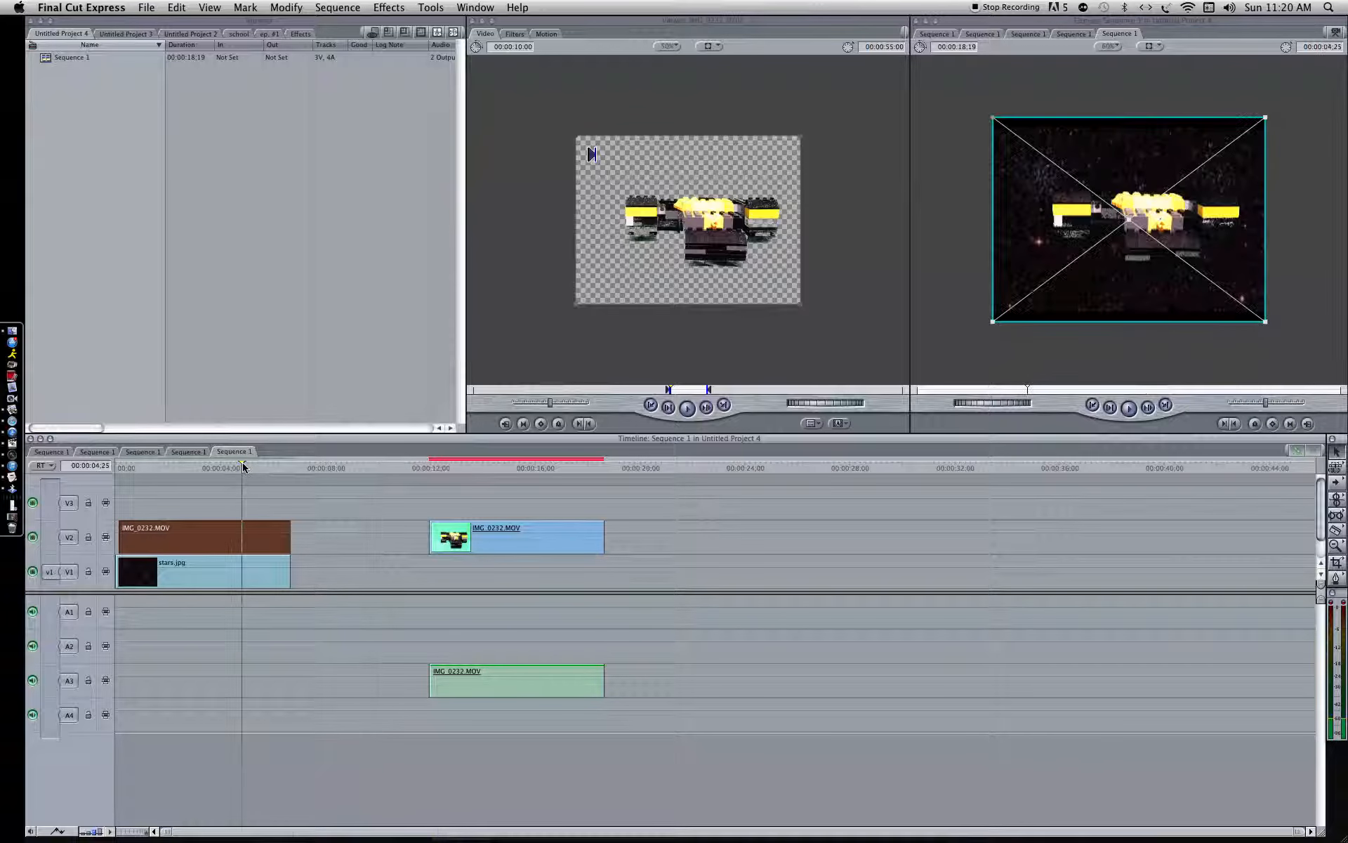
drag(141, 469, 109, 467)
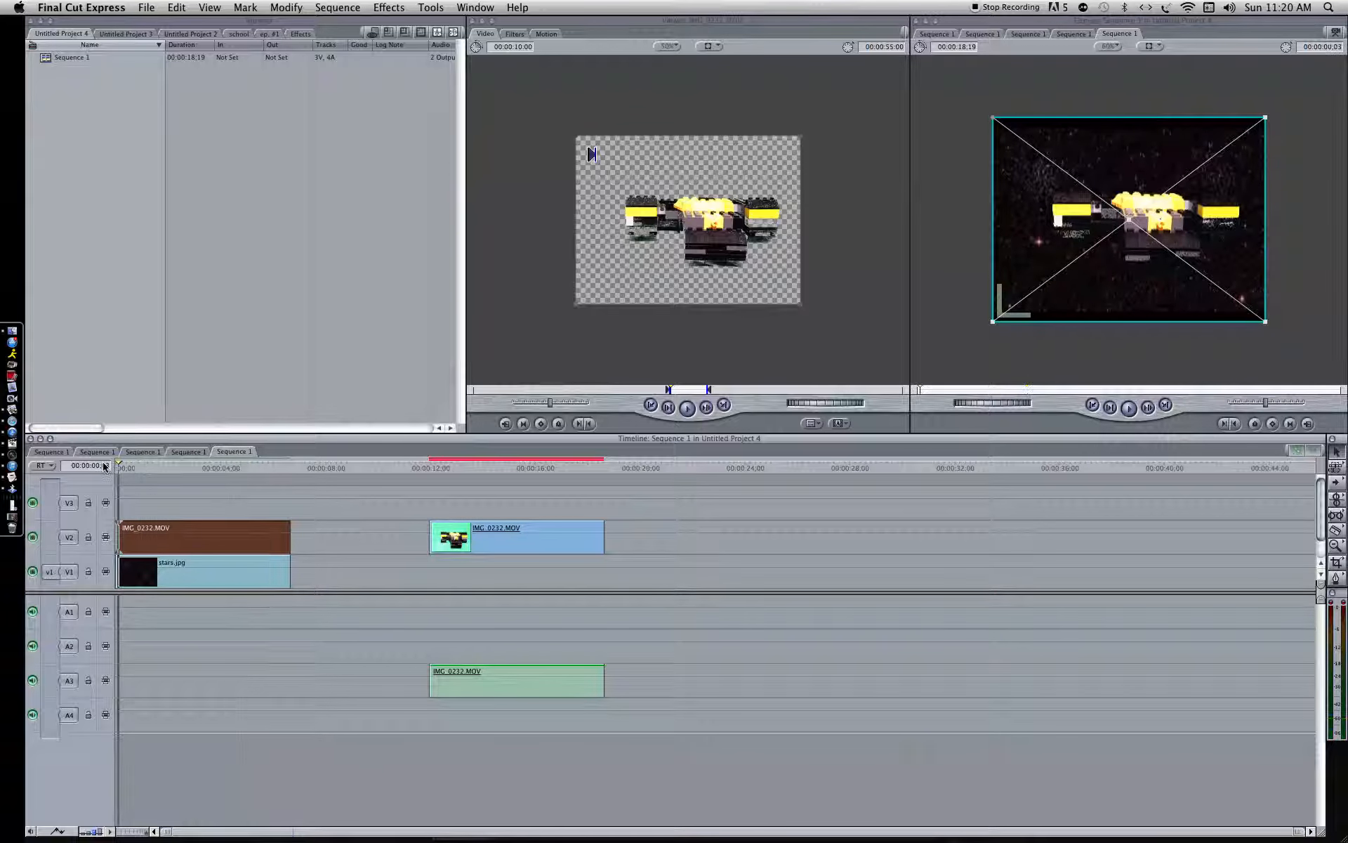
click(523, 39)
click(546, 34)
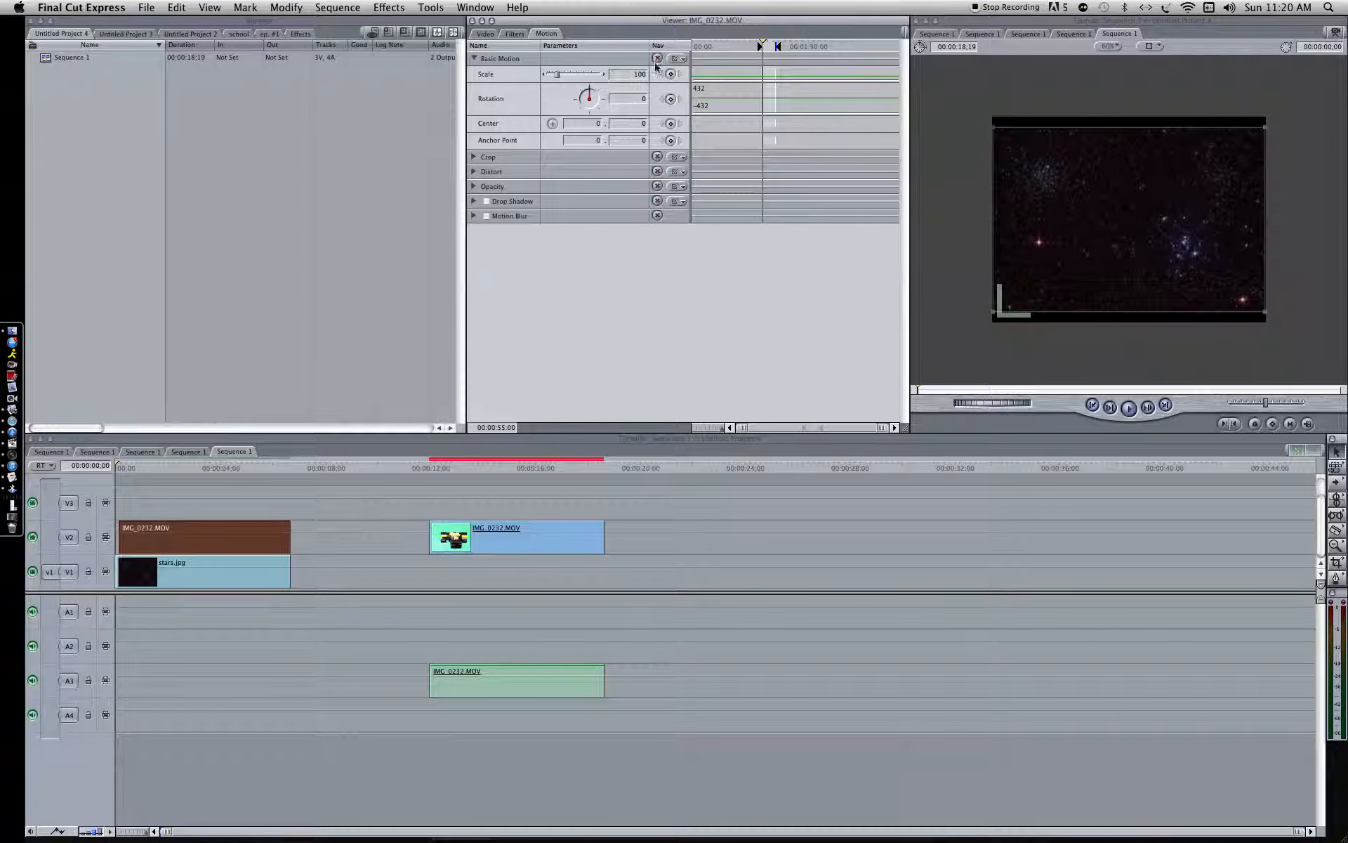
click(669, 73)
drag(559, 75, 534, 76)
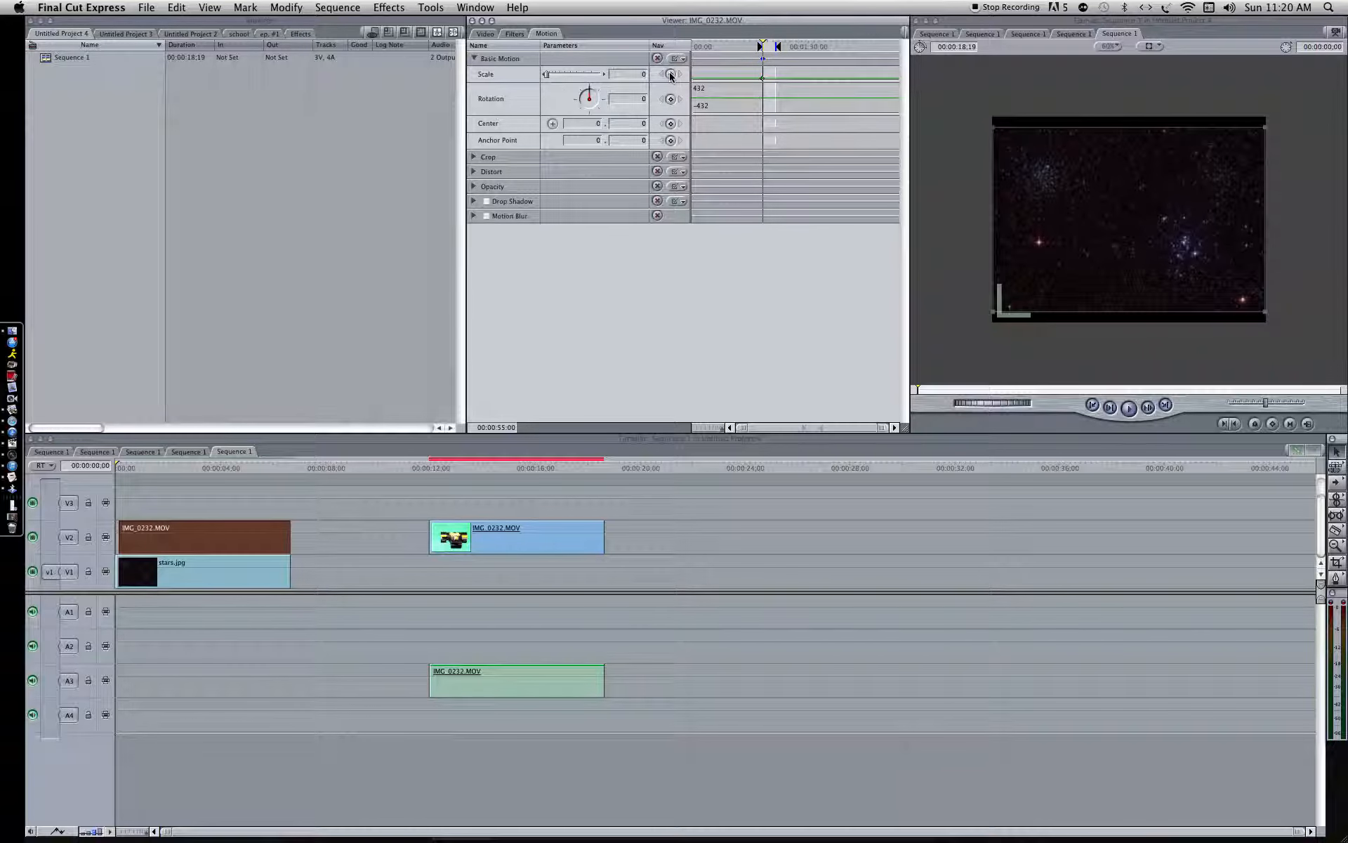
drag(546, 75, 566, 76)
click(697, 46)
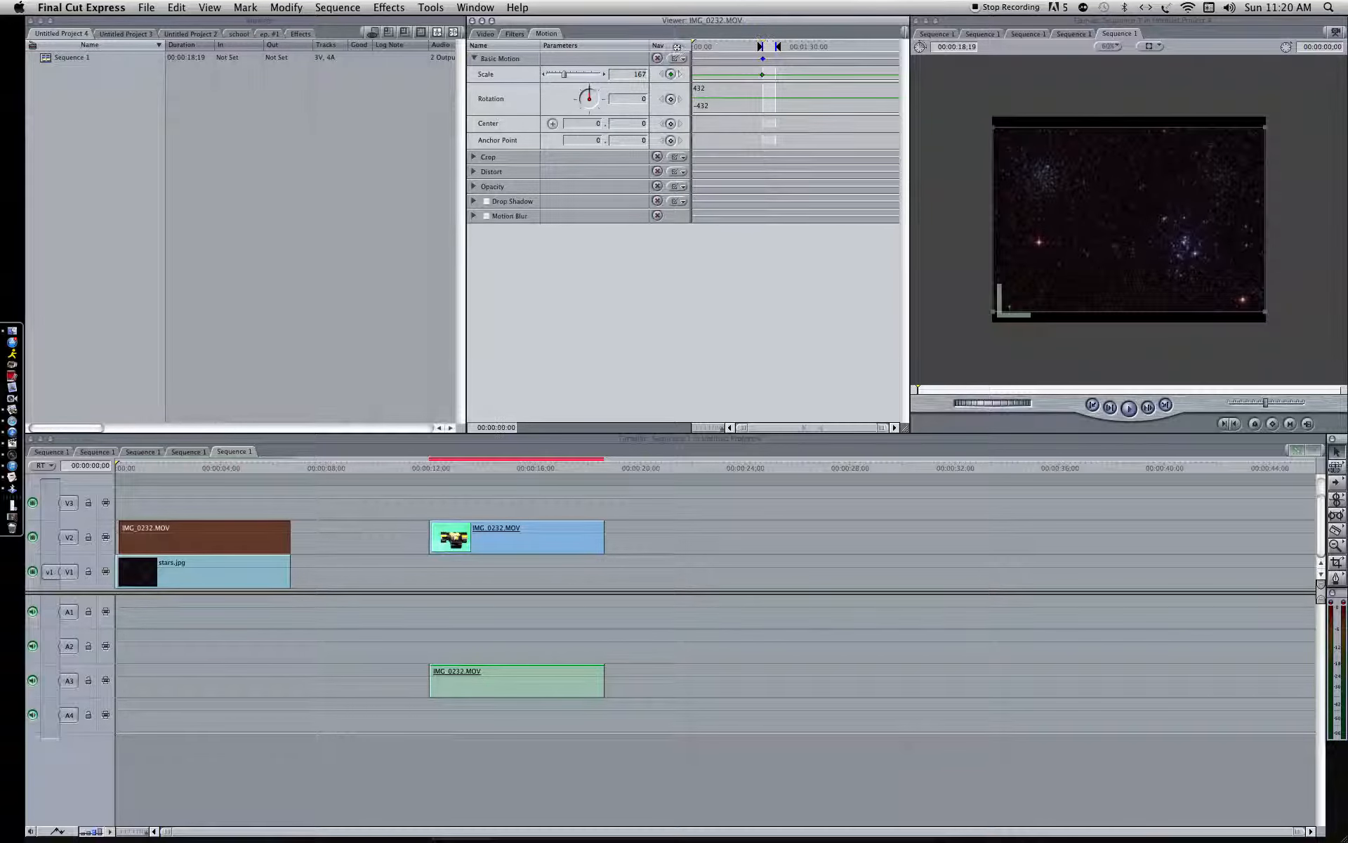
drag(569, 75, 534, 77)
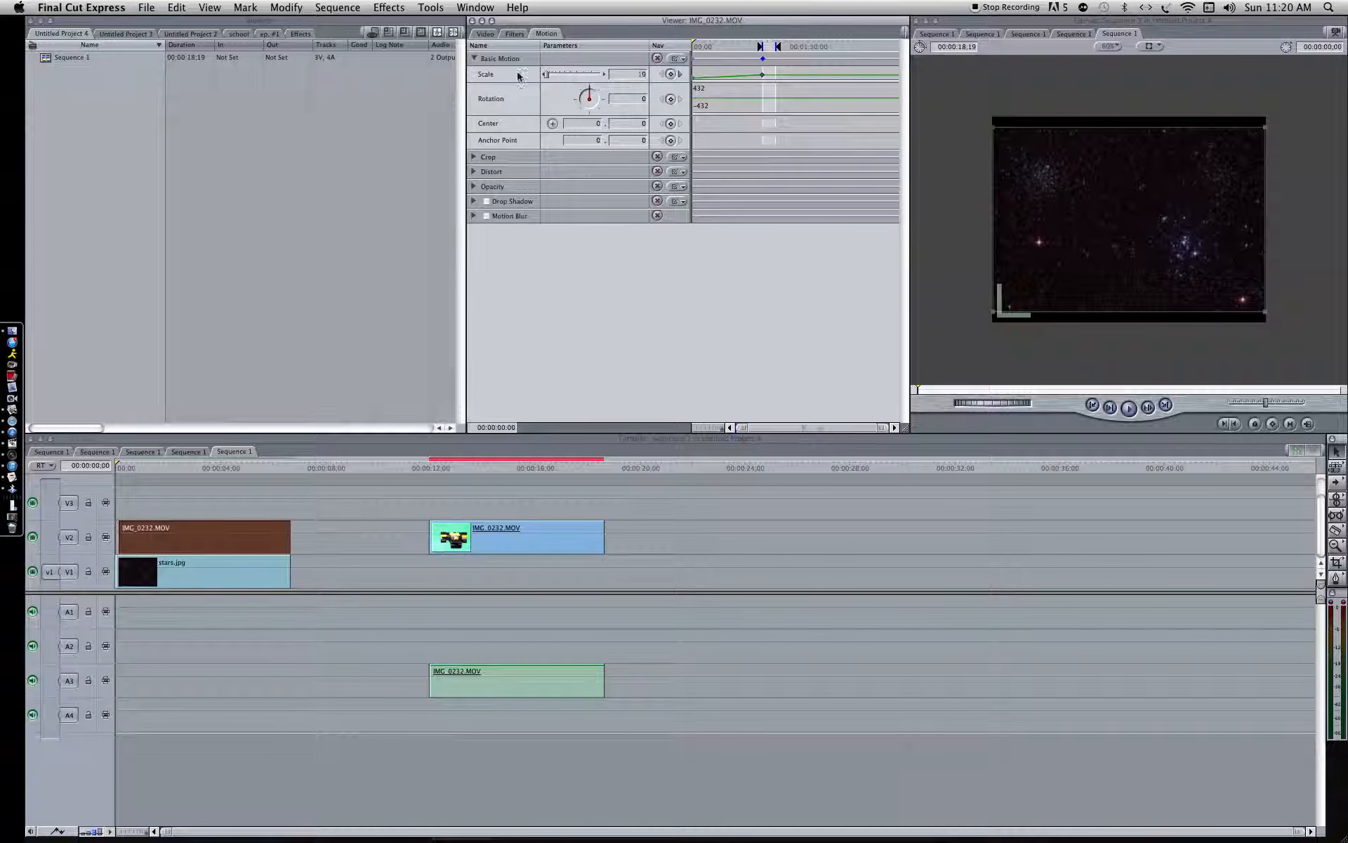
- Try to make the viewer's freeze frame grow from its in point to a Scale of 100 at its out point
click(763, 45)
drag(763, 45, 762, 46)
key(Home)
click(766, 47)
drag(767, 48, 763, 50)
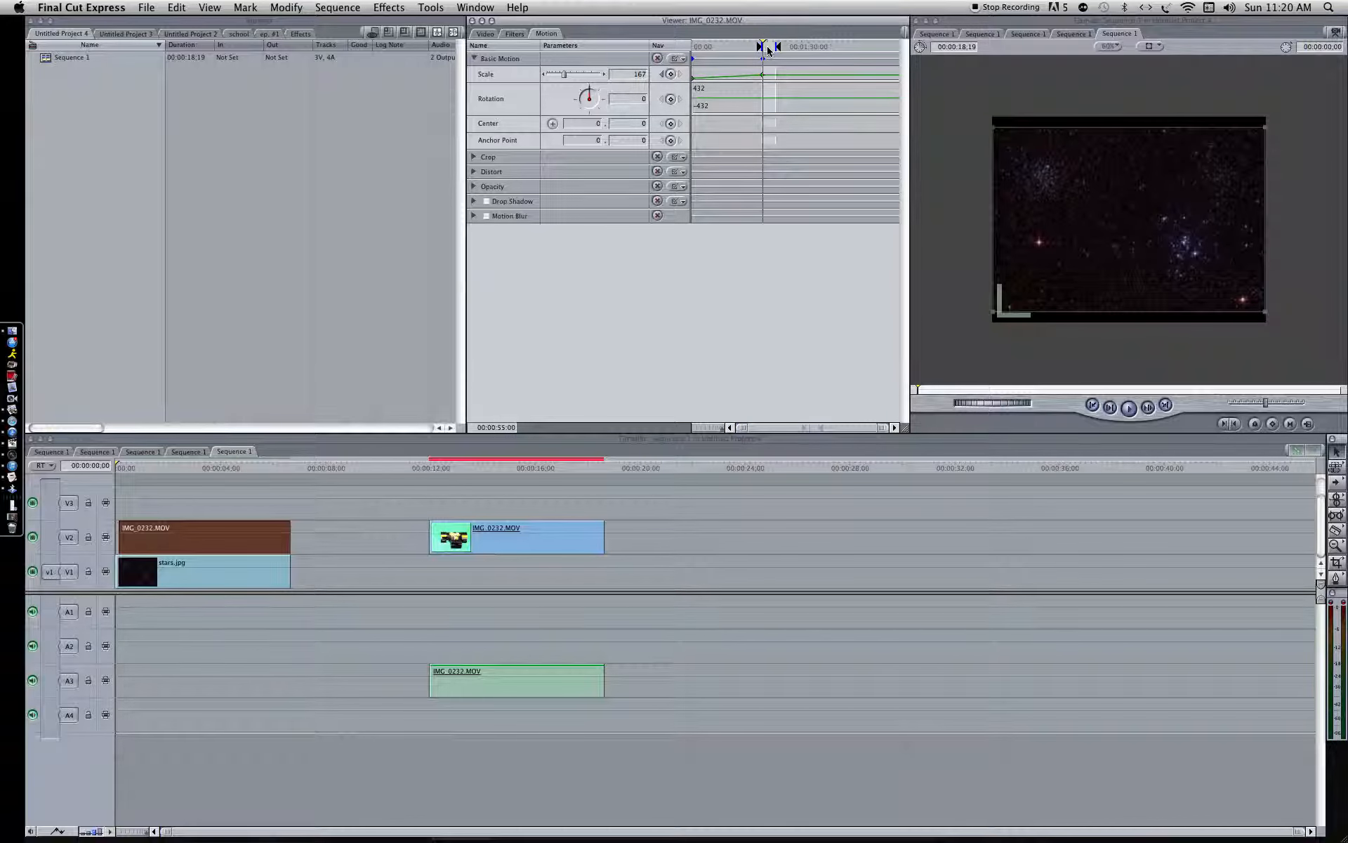
click(671, 74)
drag(565, 76, 556, 79)
click(772, 48)
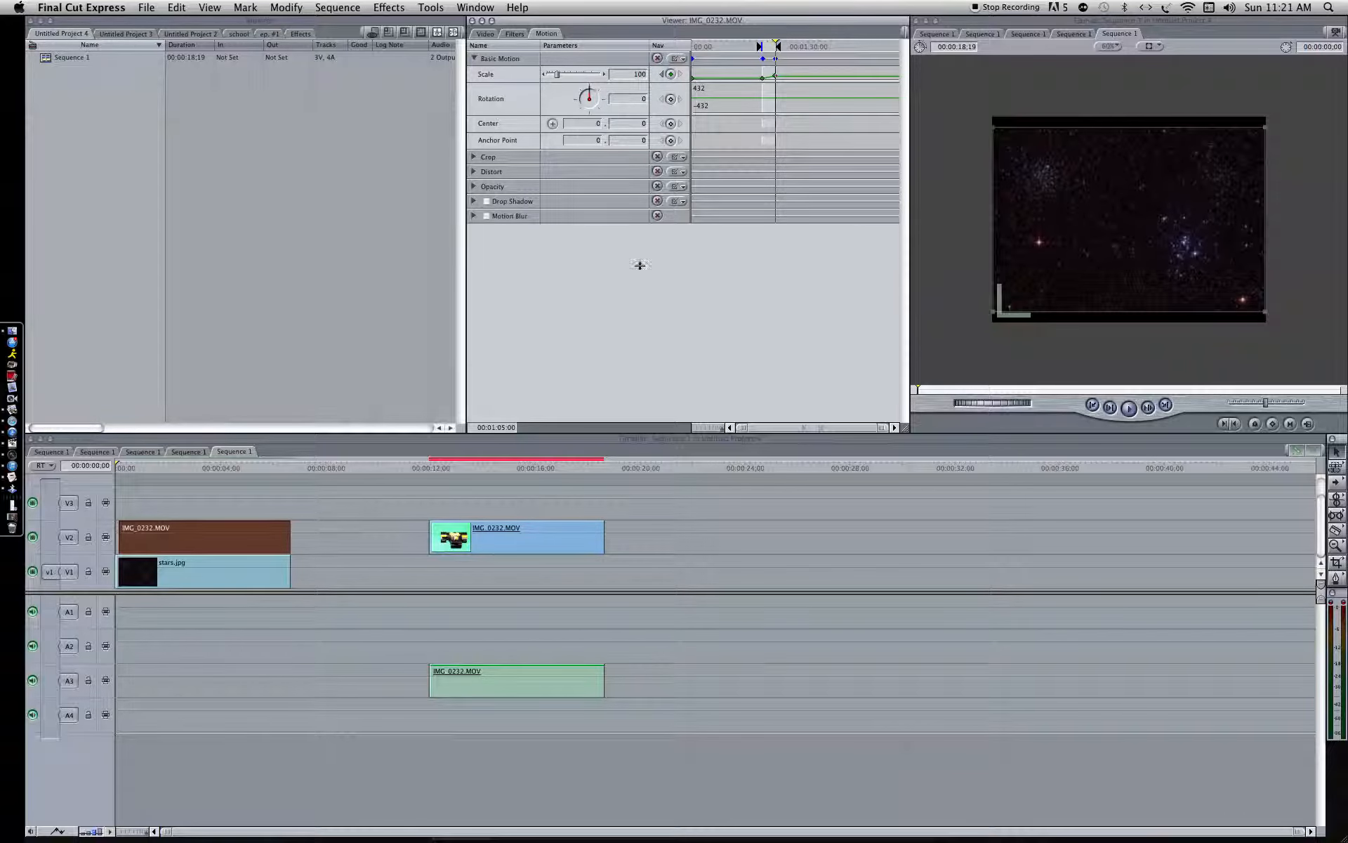
- Play the sequence from its start to check the freeze frame's scale animation
click(1140, 417)
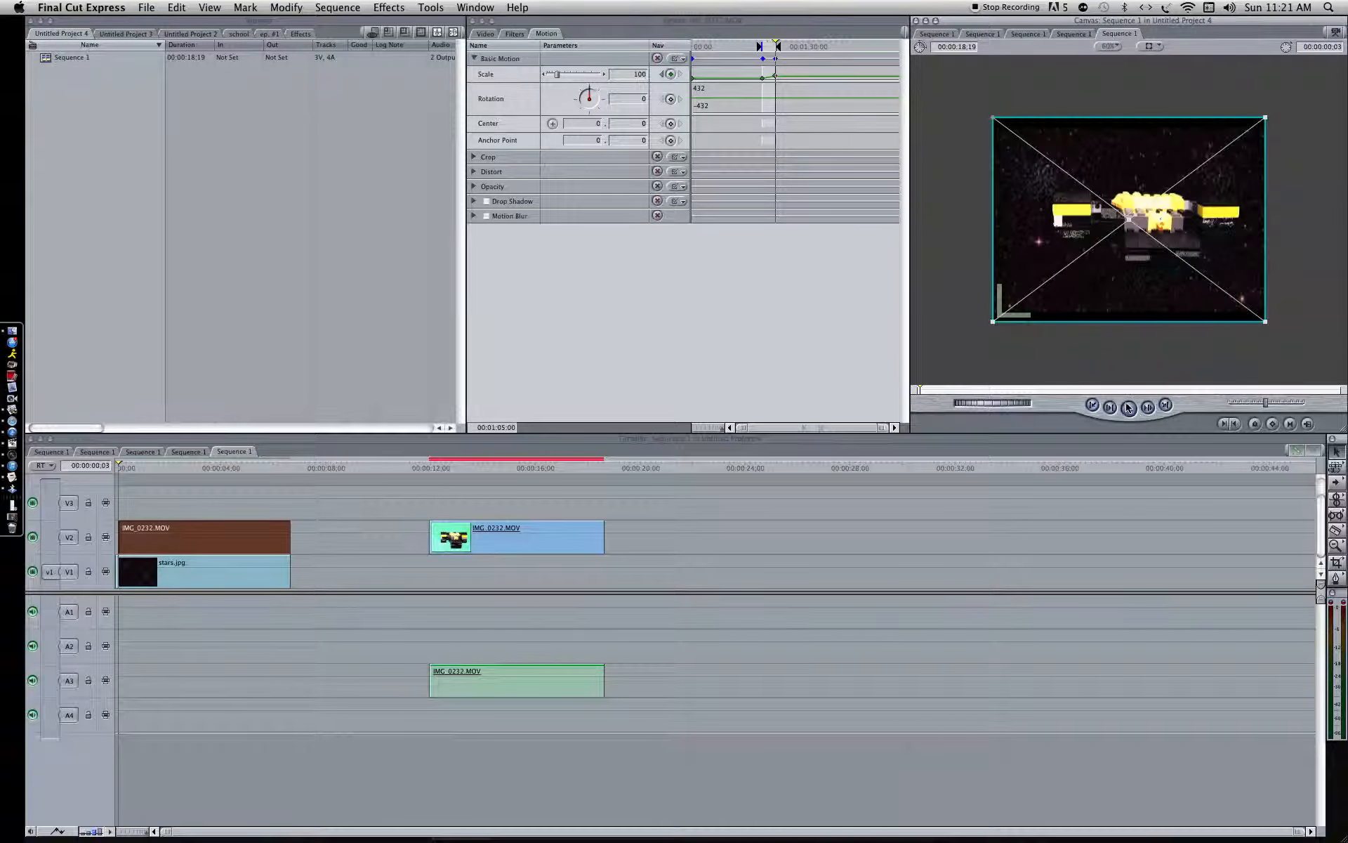
click(1129, 410)
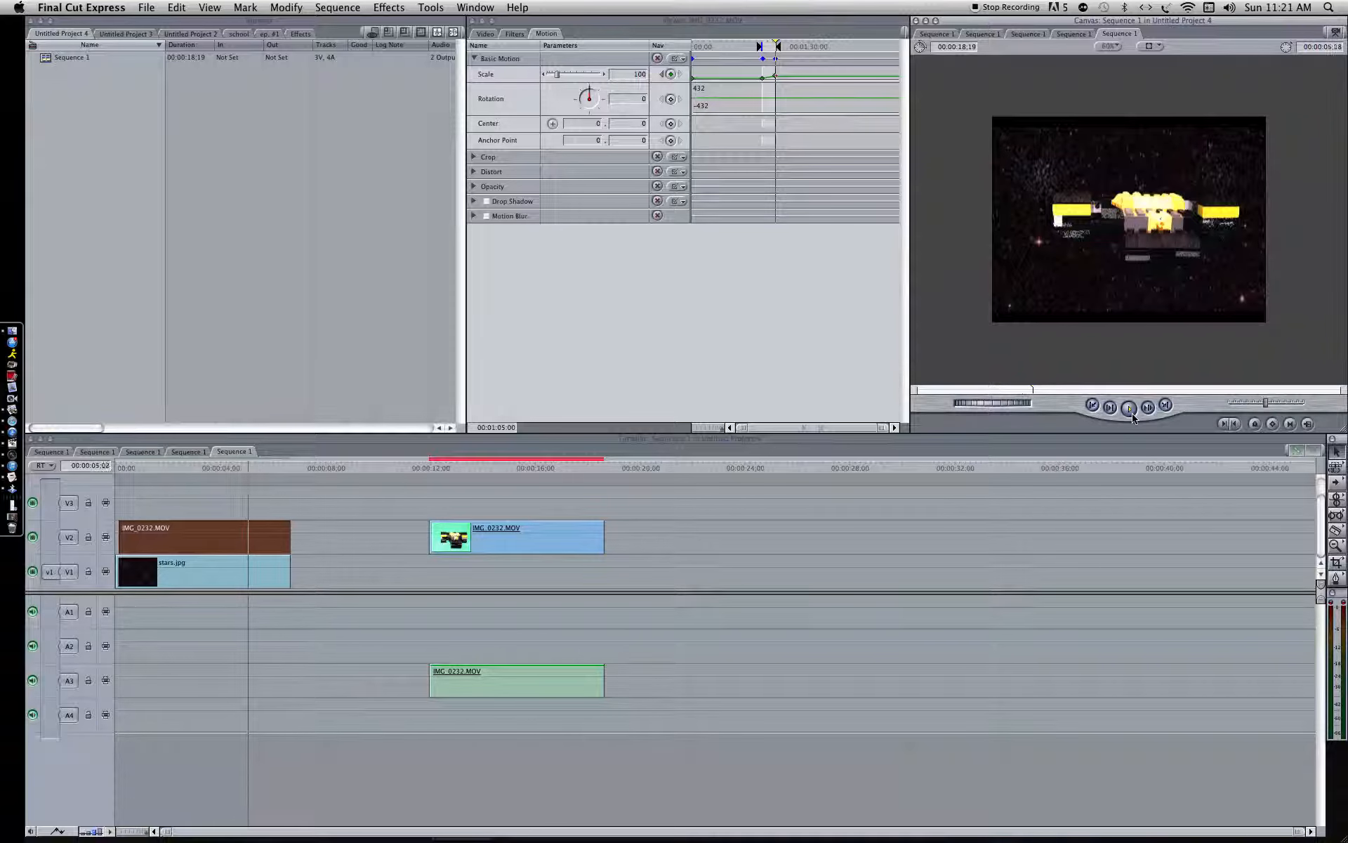
click(1132, 416)
click(1132, 415)
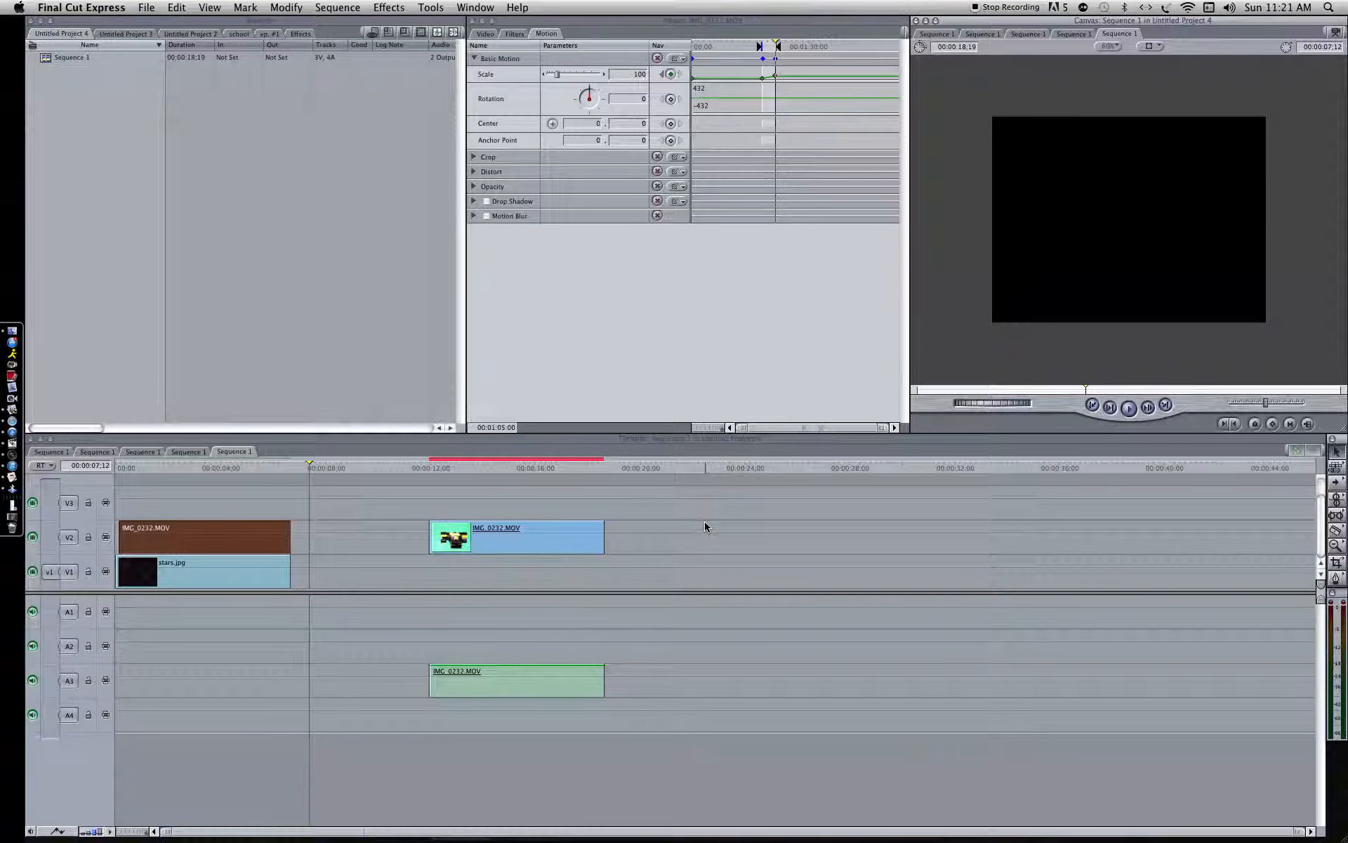
- Load the freeze frame clip from the sequence and keyframe its Scale to 0 at the start and 77 at 00:00:00;26
click(482, 33)
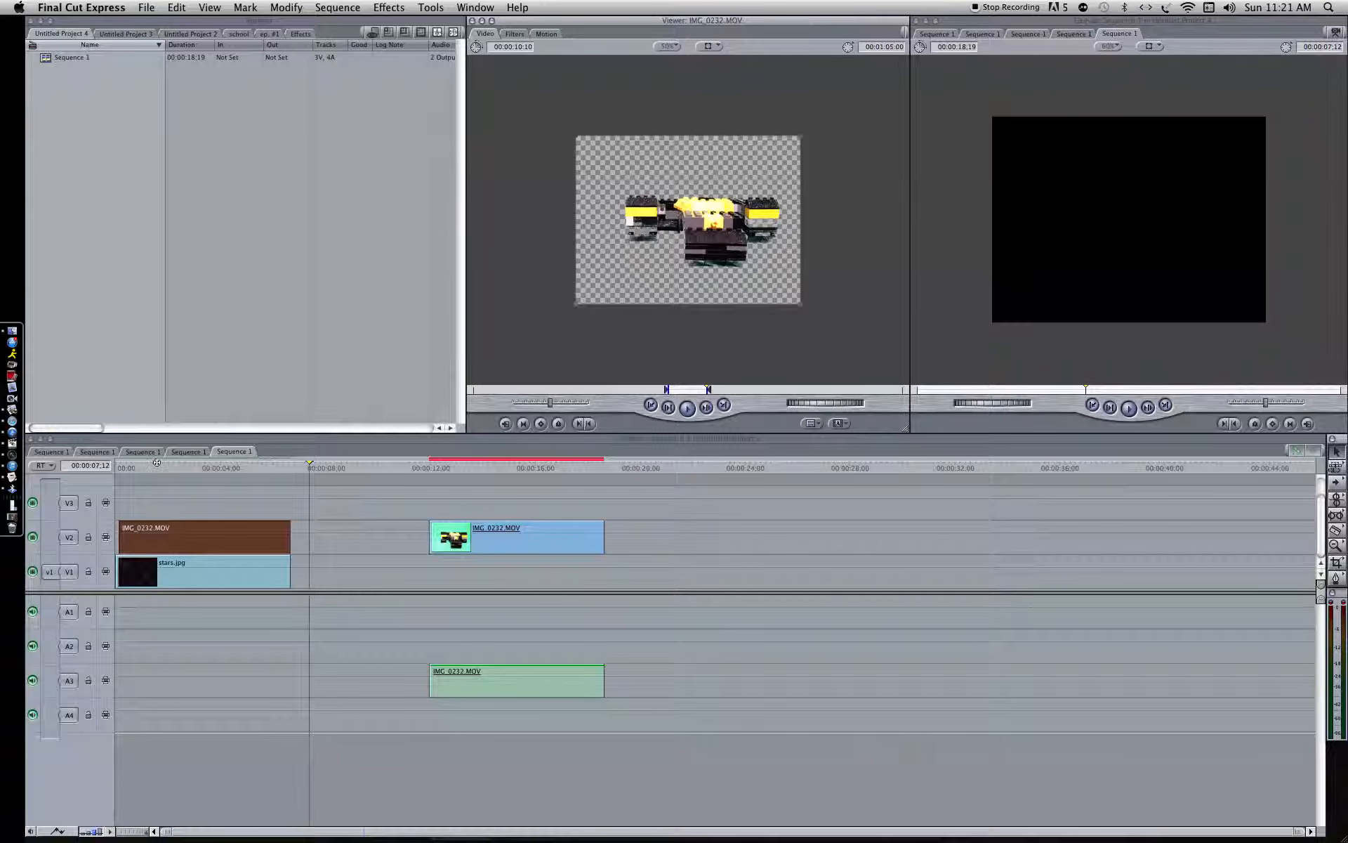
click(159, 465)
double_click(245, 542)
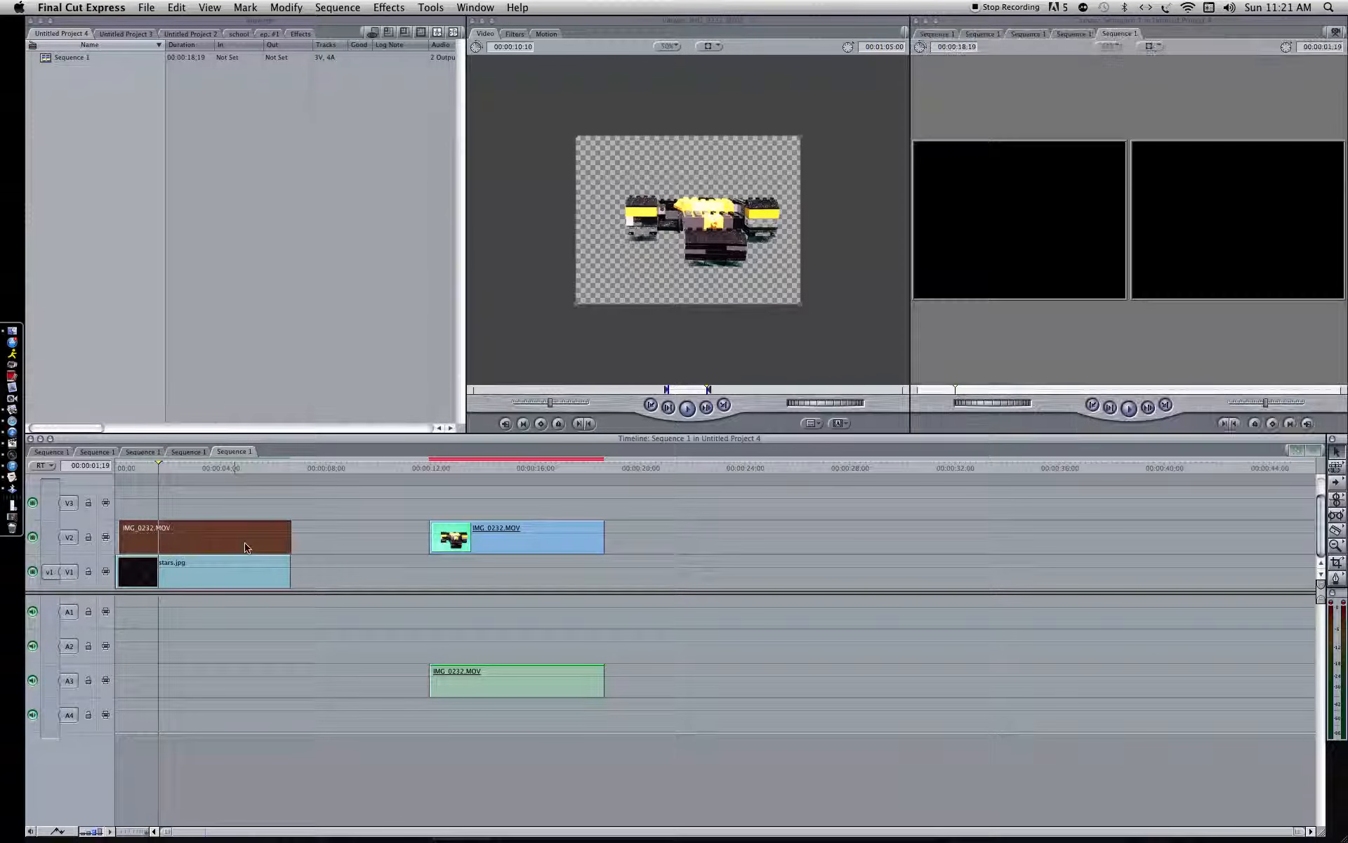
click(549, 34)
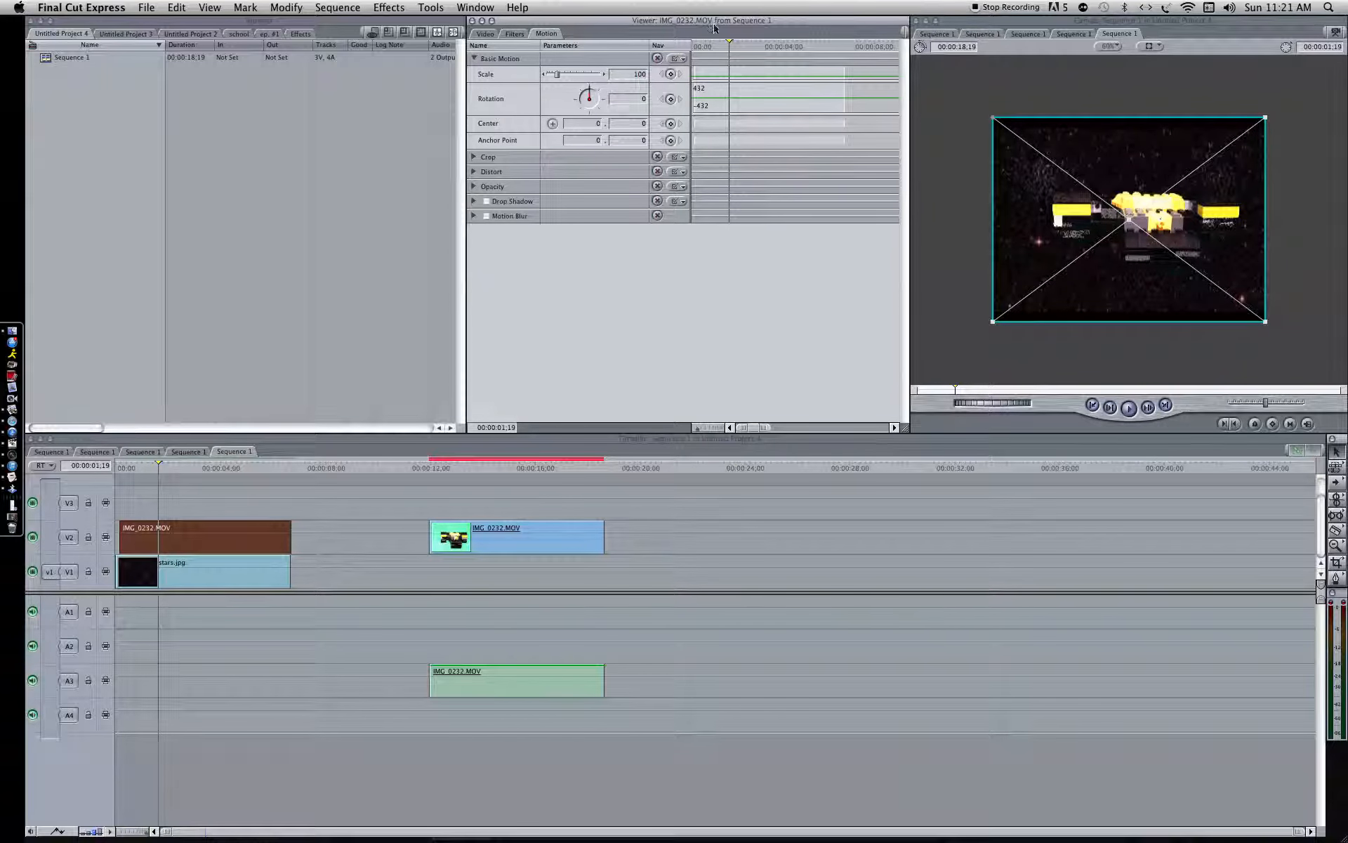
drag(729, 46, 693, 48)
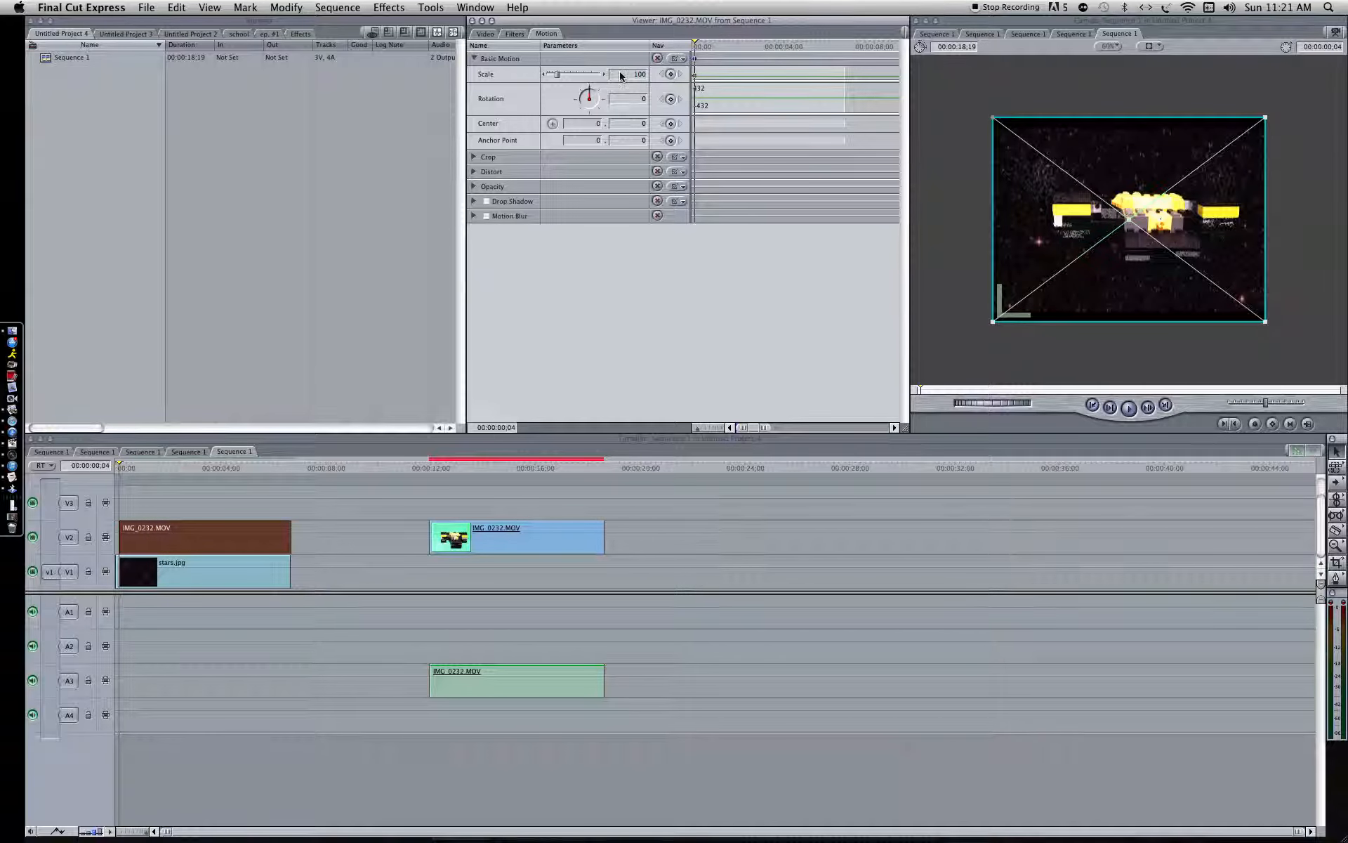
drag(556, 74, 546, 73)
click(710, 45)
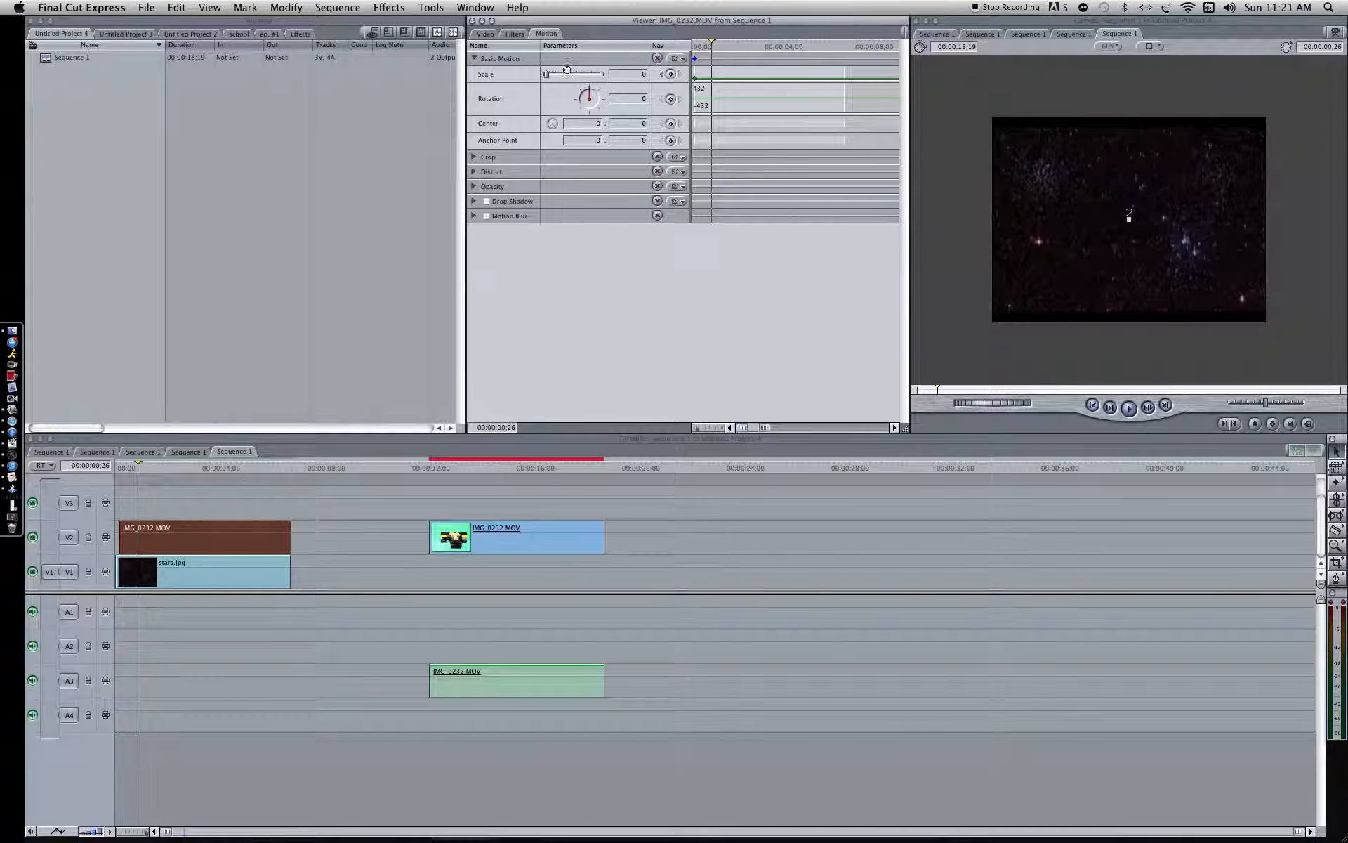
drag(547, 74, 555, 74)
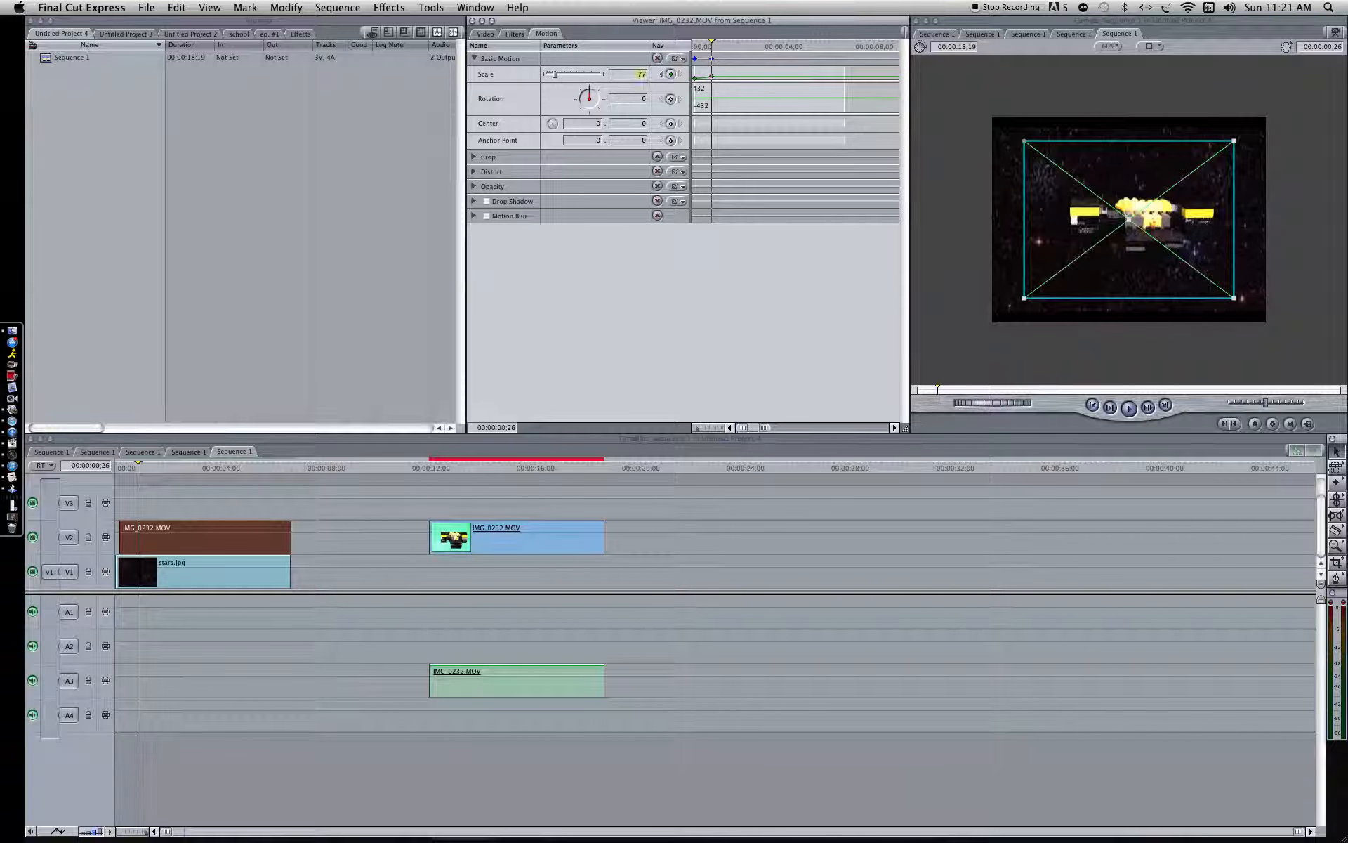
- Add a Scale keyframe of 100 to the freeze frame clip at 00:00:04;09
text(199)
key(Return)
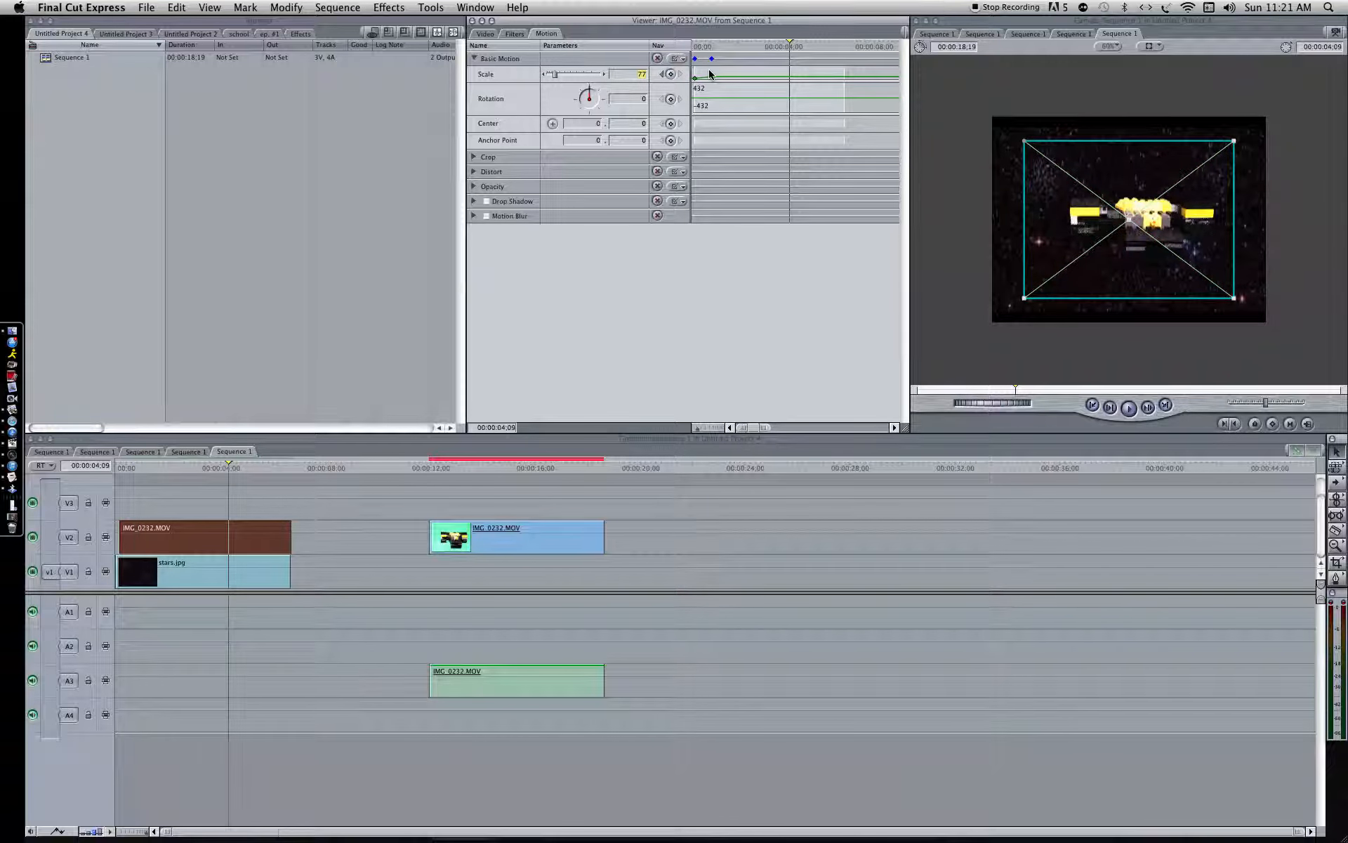
text(199)
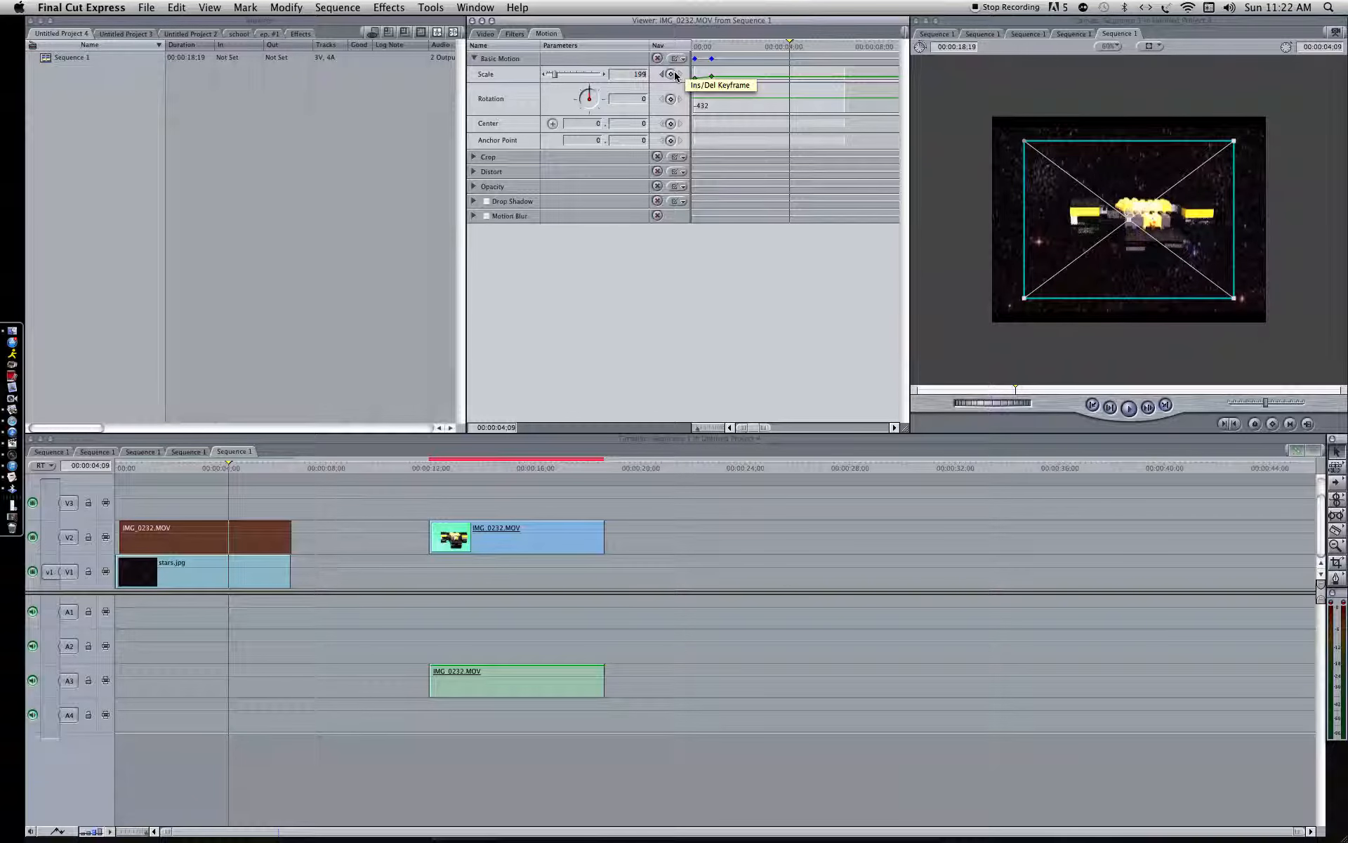
text(00)
key(Return)
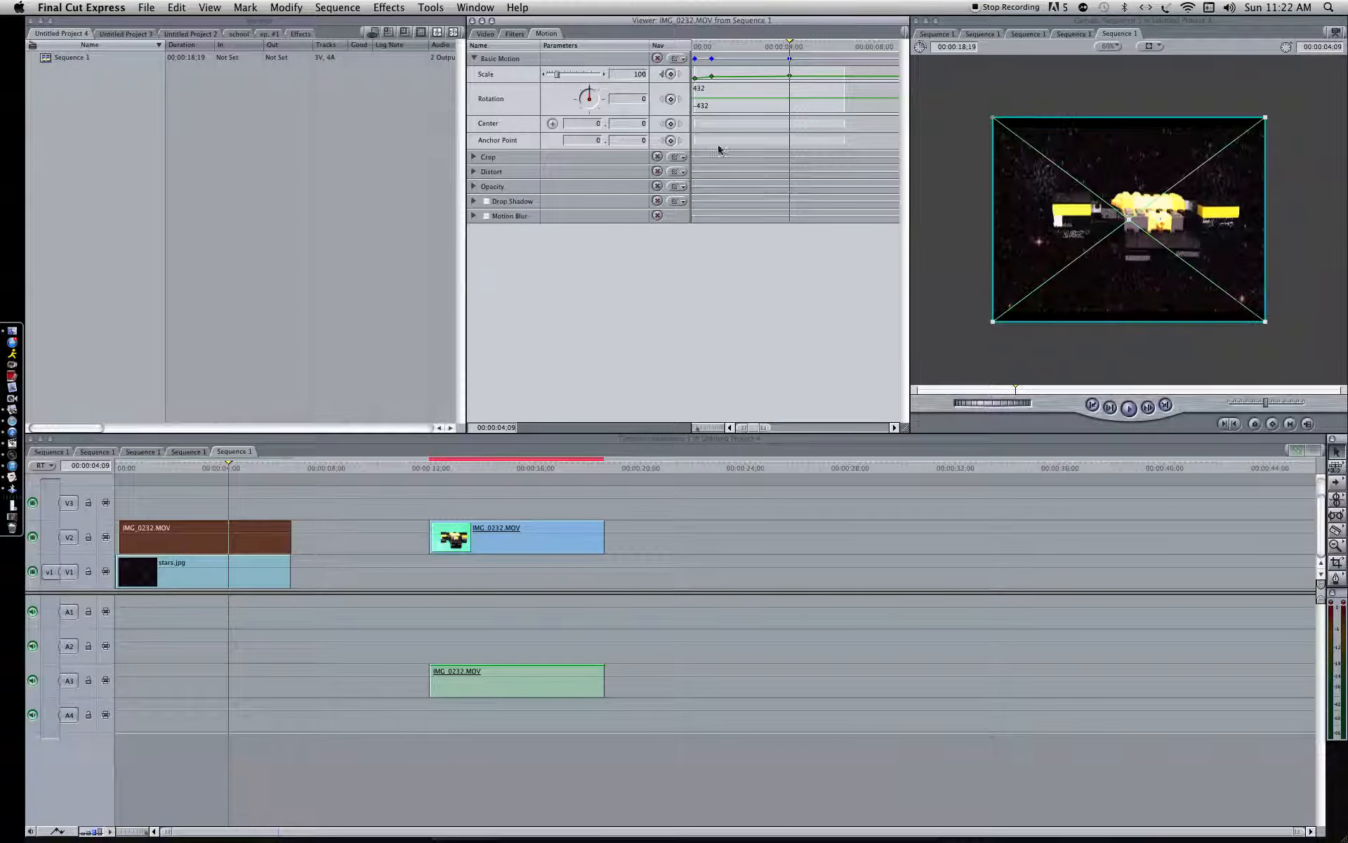
- Set the Scale of the freeze frame's middle keyframe at 00:00:00;26 to 100
click(711, 47)
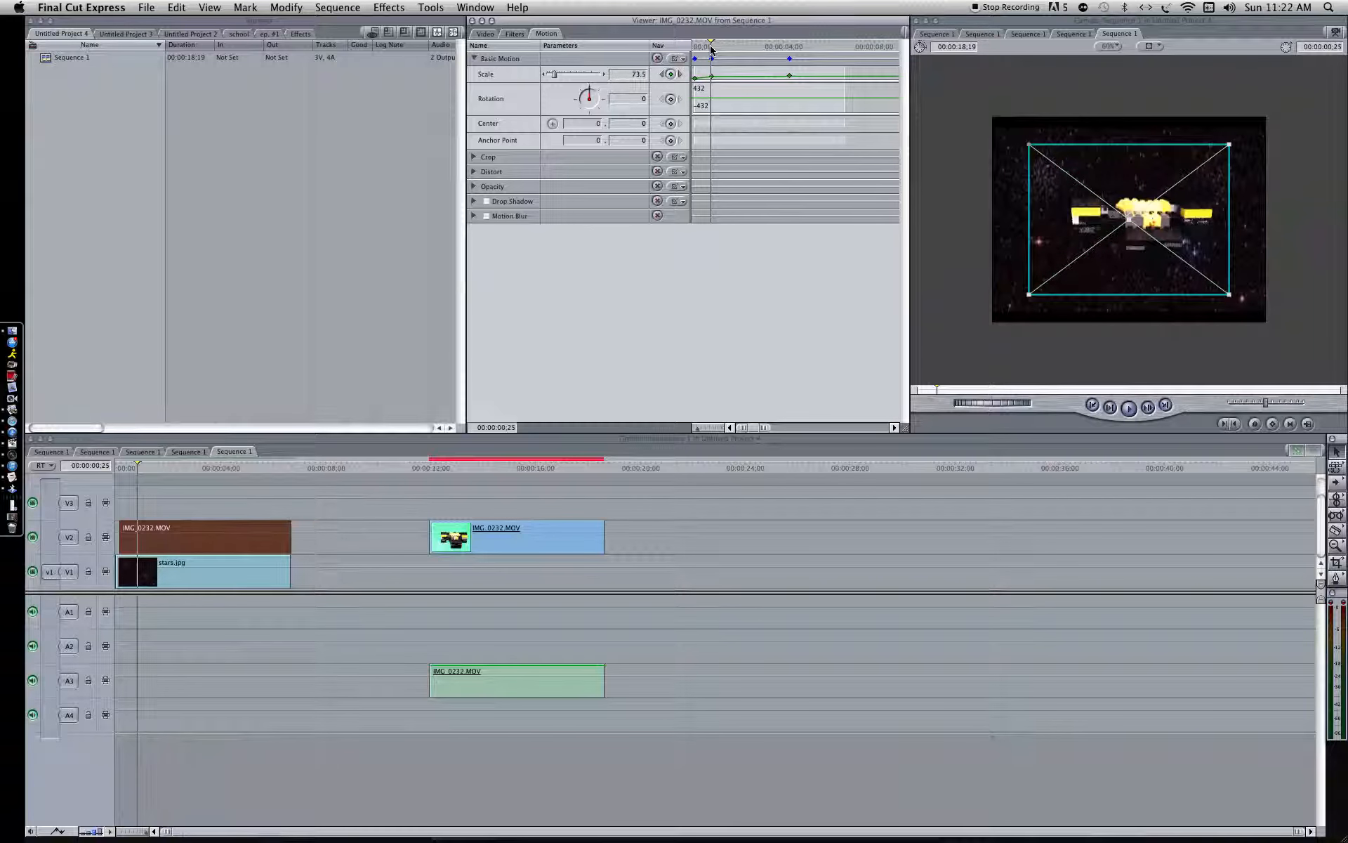
click(711, 46)
click(638, 74)
text(100)
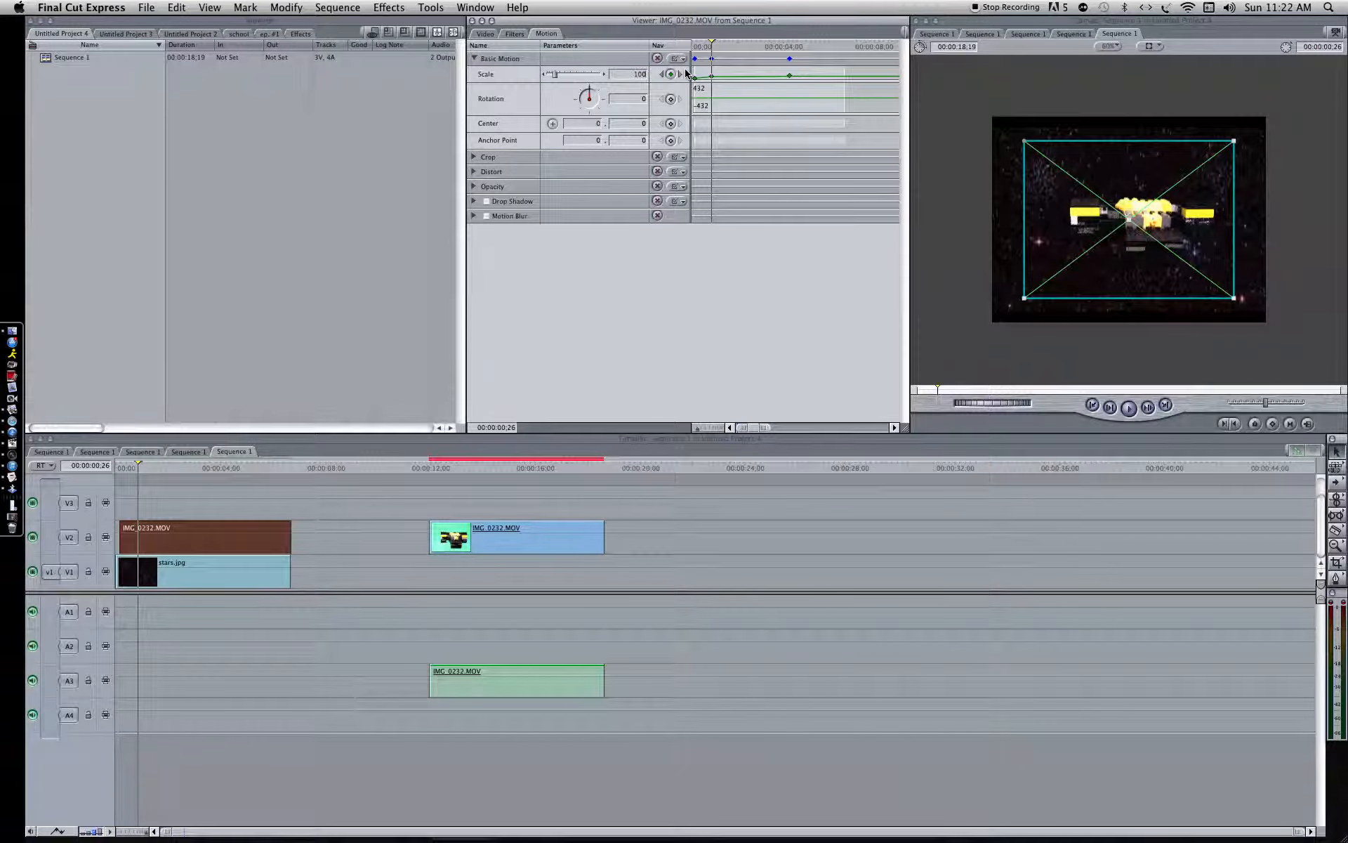
click(808, 528)
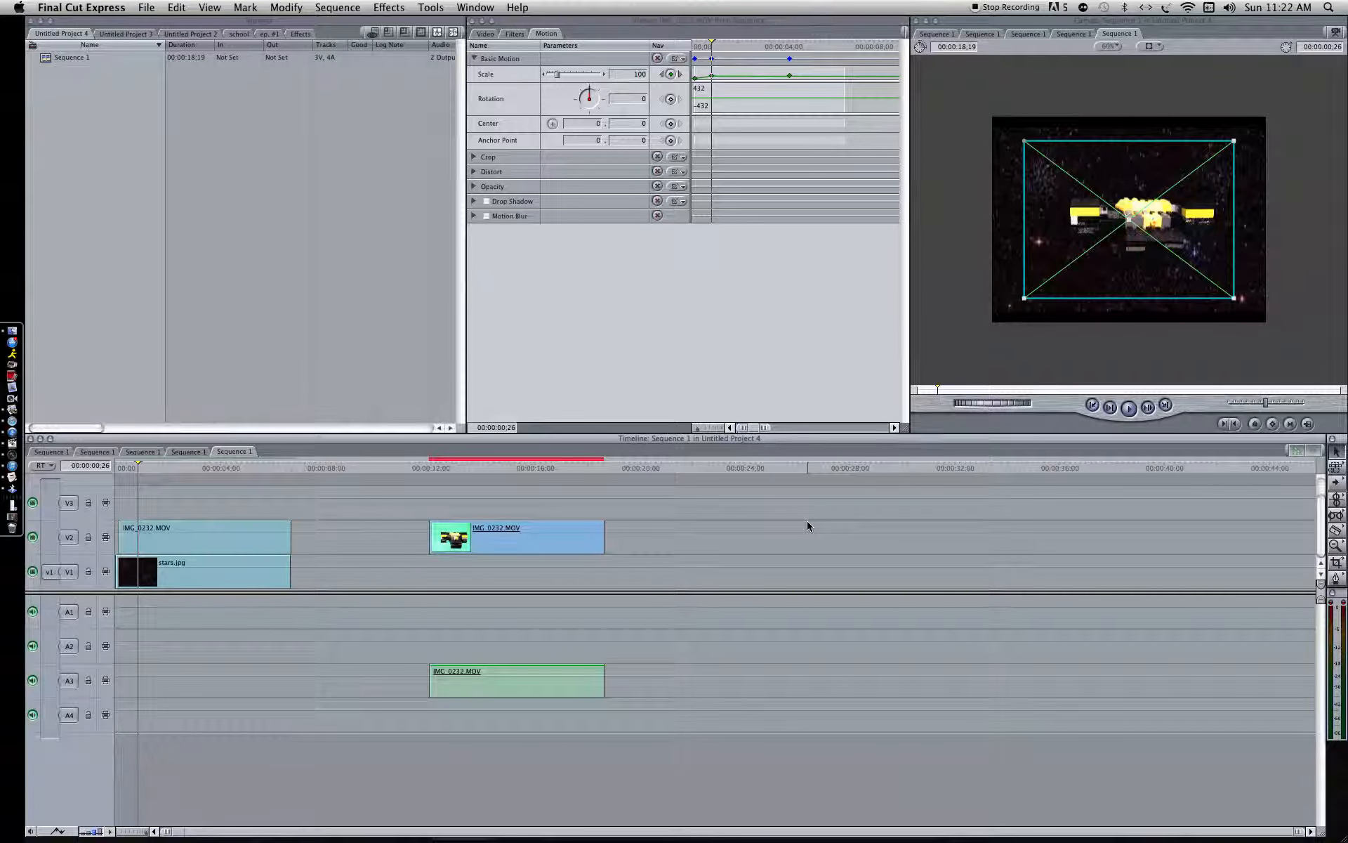
- Play the ship's grow-in animation from the beginning of the freeze frame clip
drag(139, 472, 119, 469)
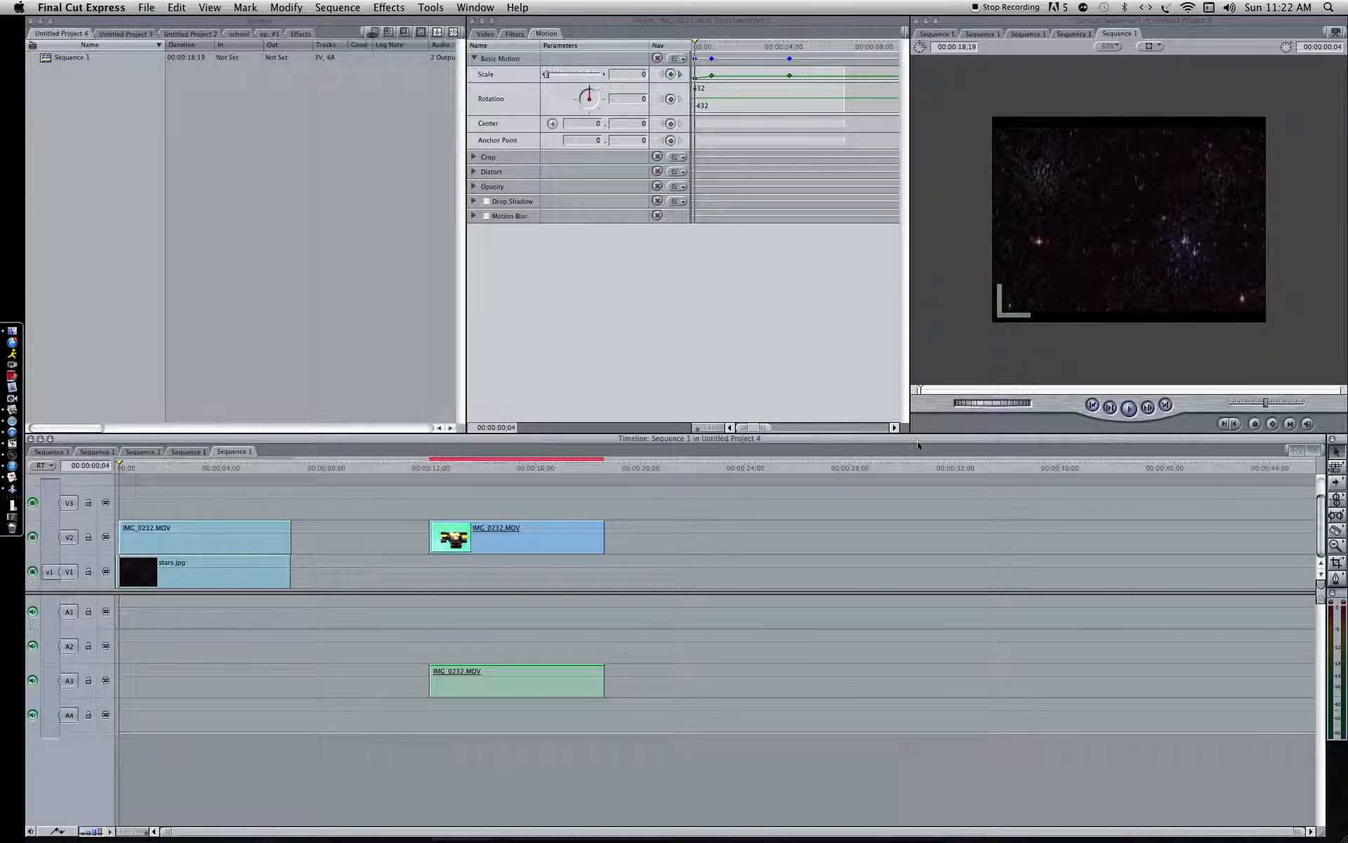
click(1129, 410)
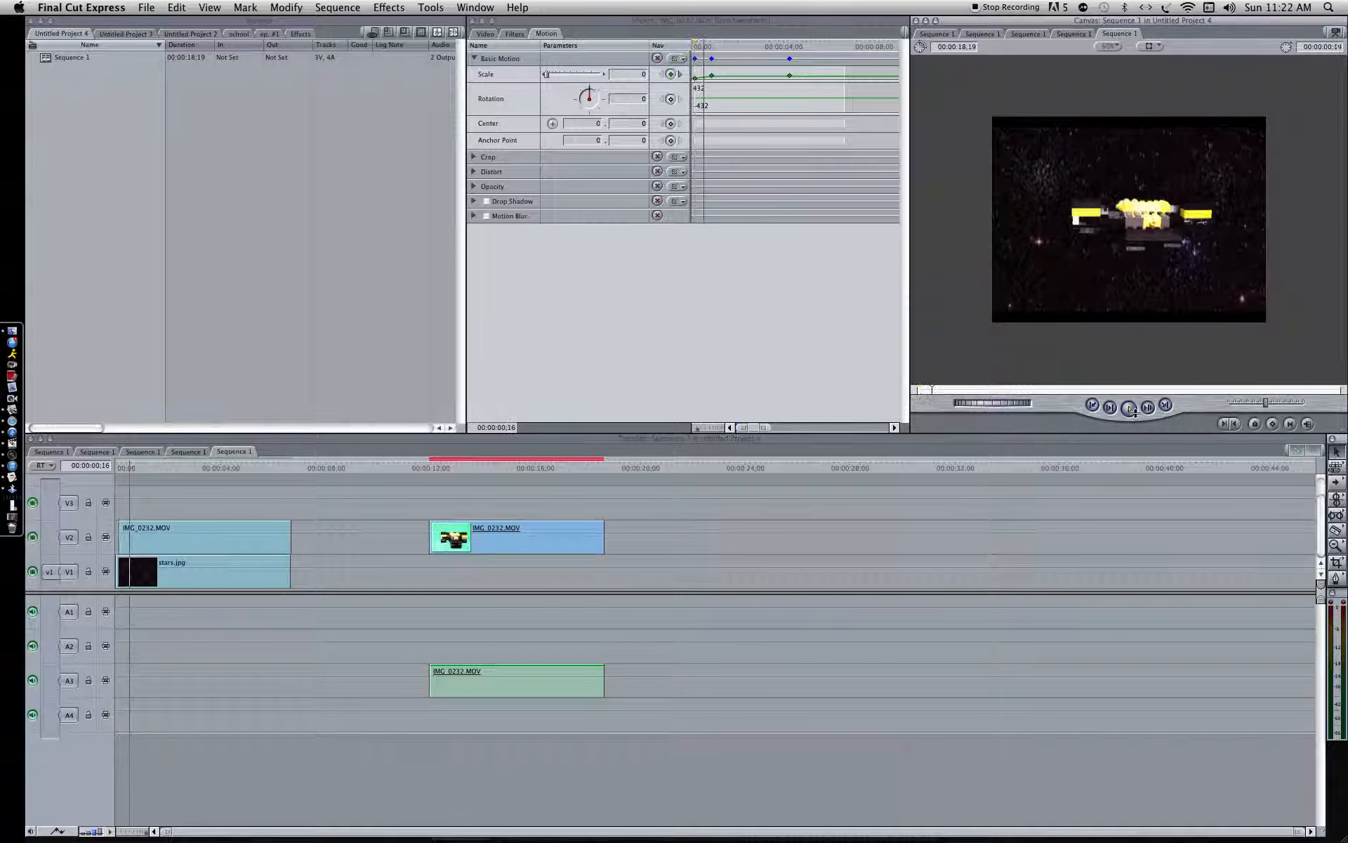
click(1130, 410)
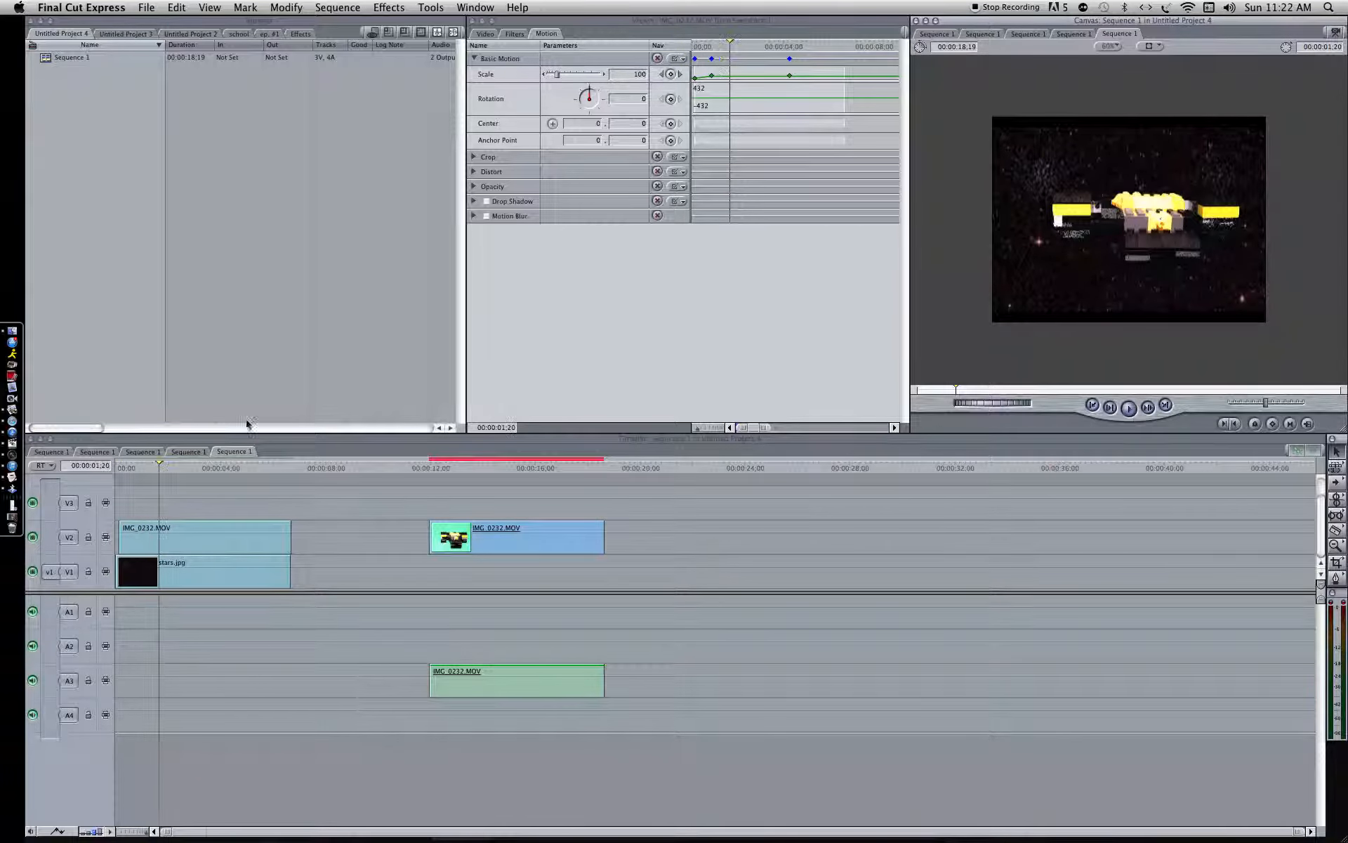
- Move the IMG_0232.MOV footage to 00:00:01;20 over the rest of the freeze frame, and extend the stars image to the footage's end
drag(480, 541, 196, 531)
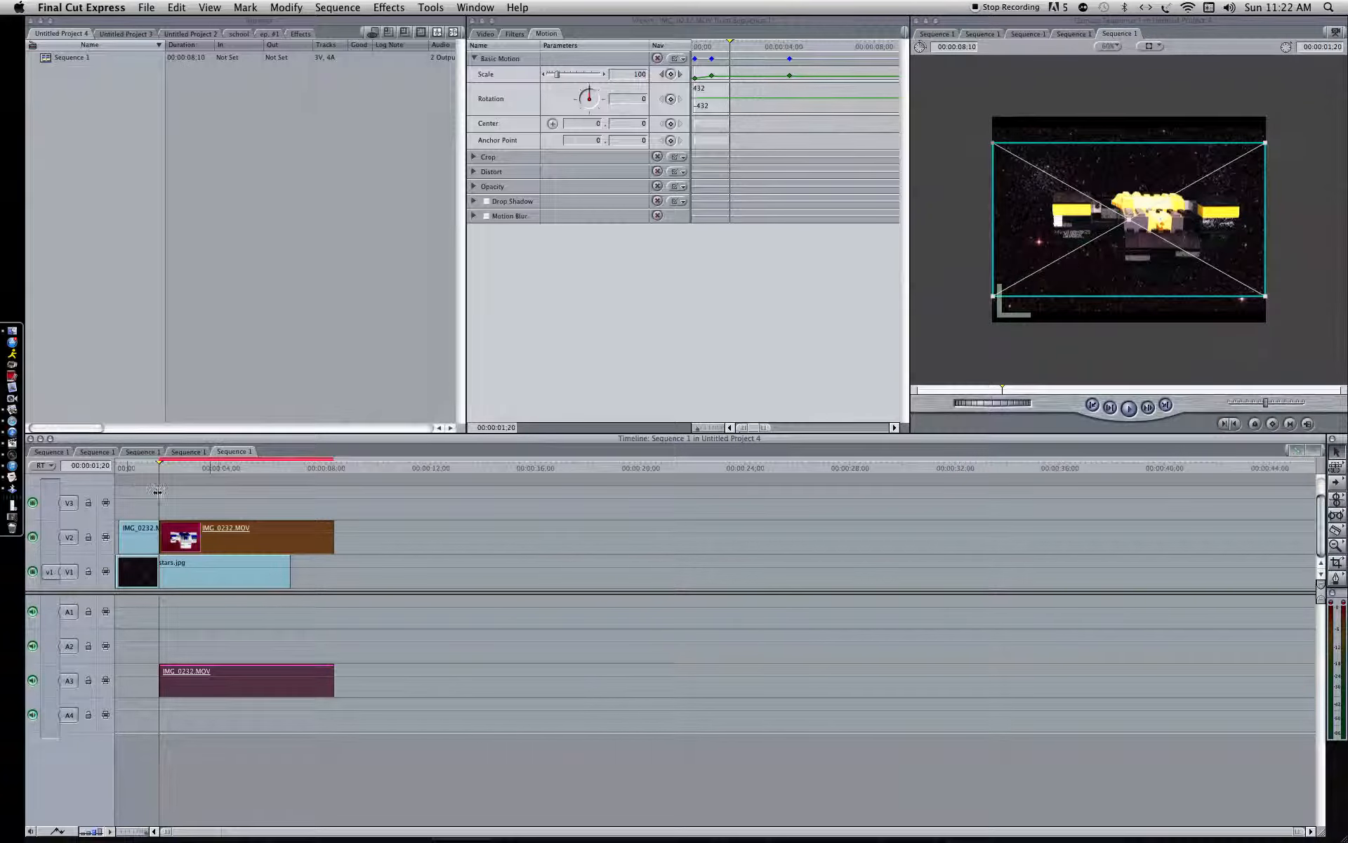
drag(292, 576, 334, 576)
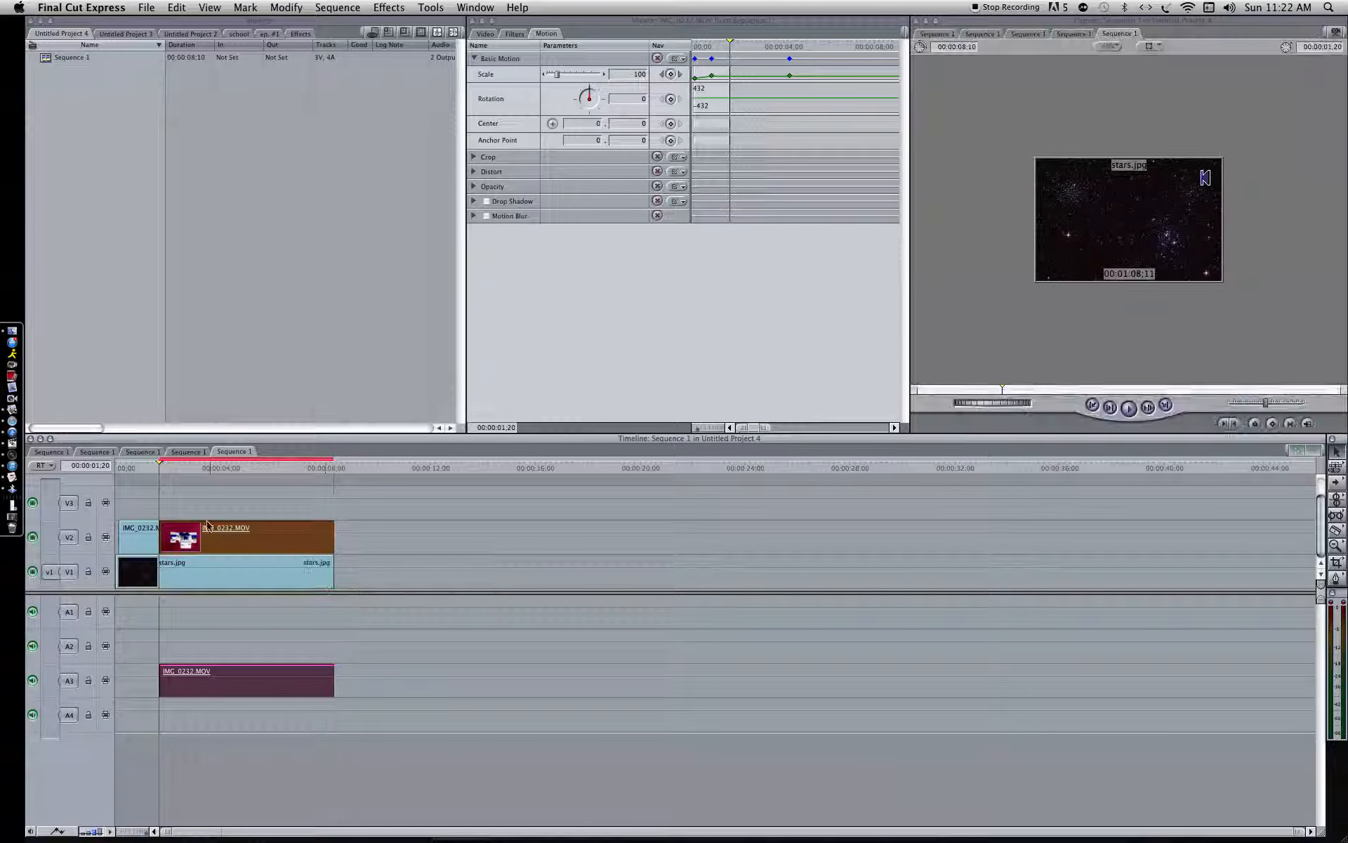
click(117, 462)
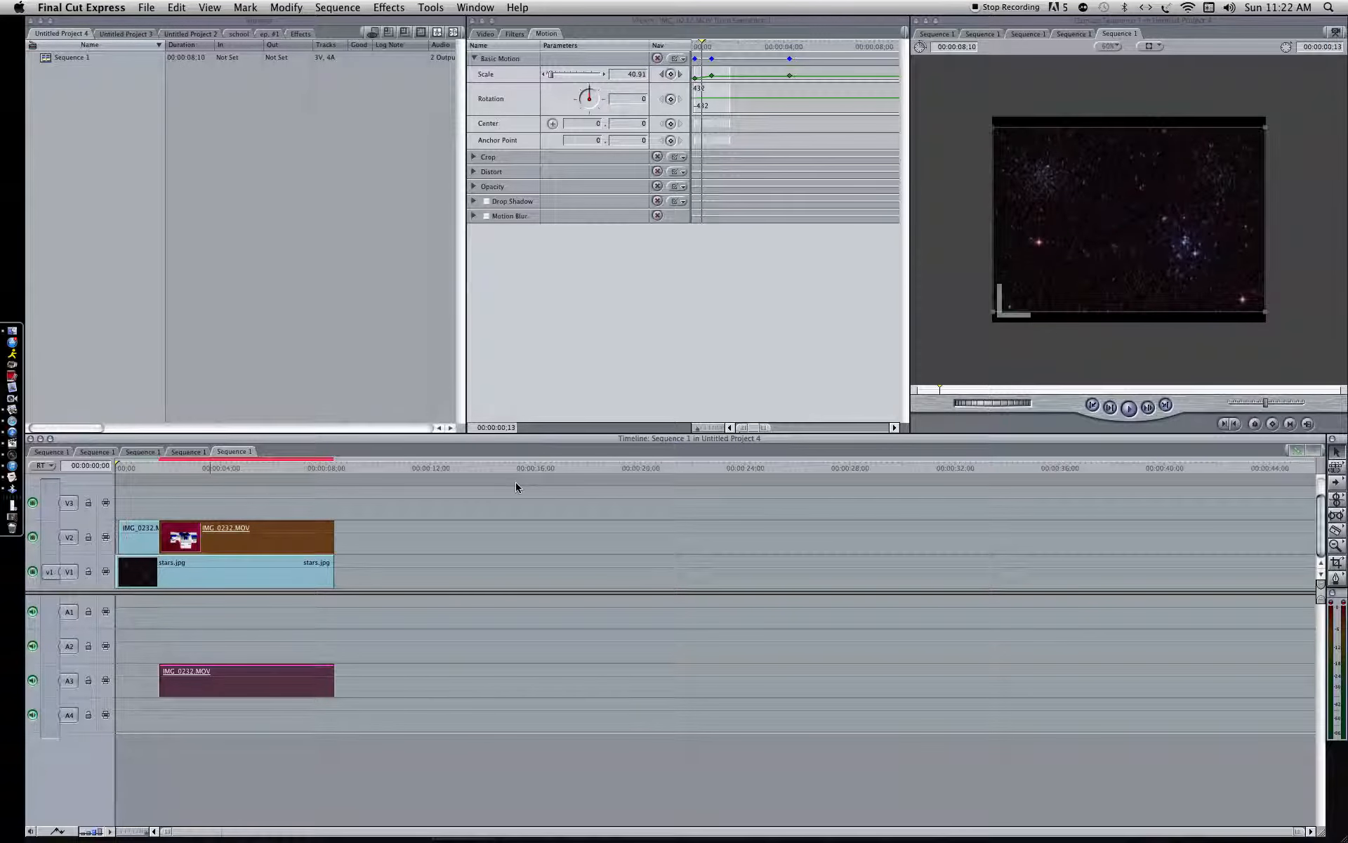
click(1129, 409)
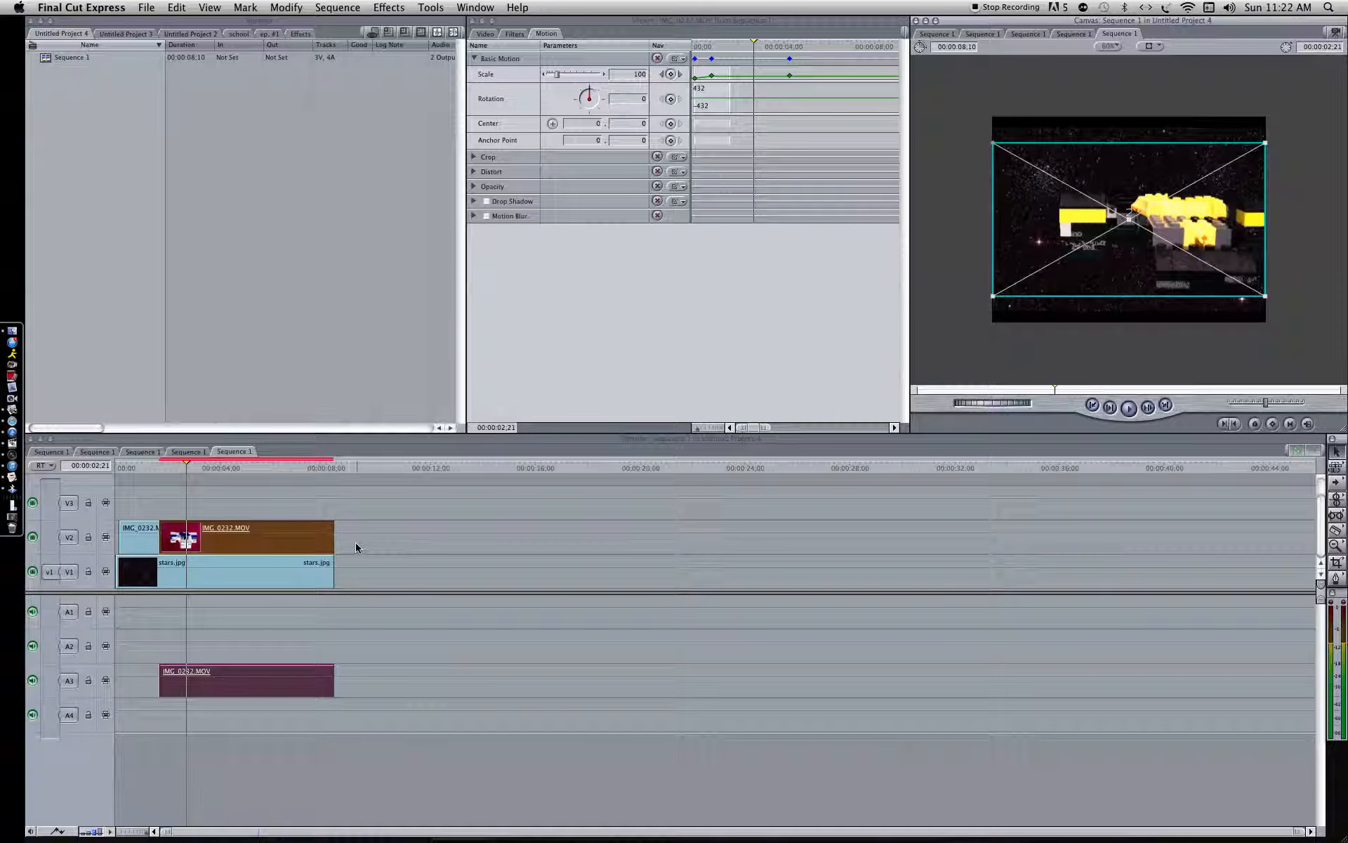
- Try to render the sequence
key(alt+r)
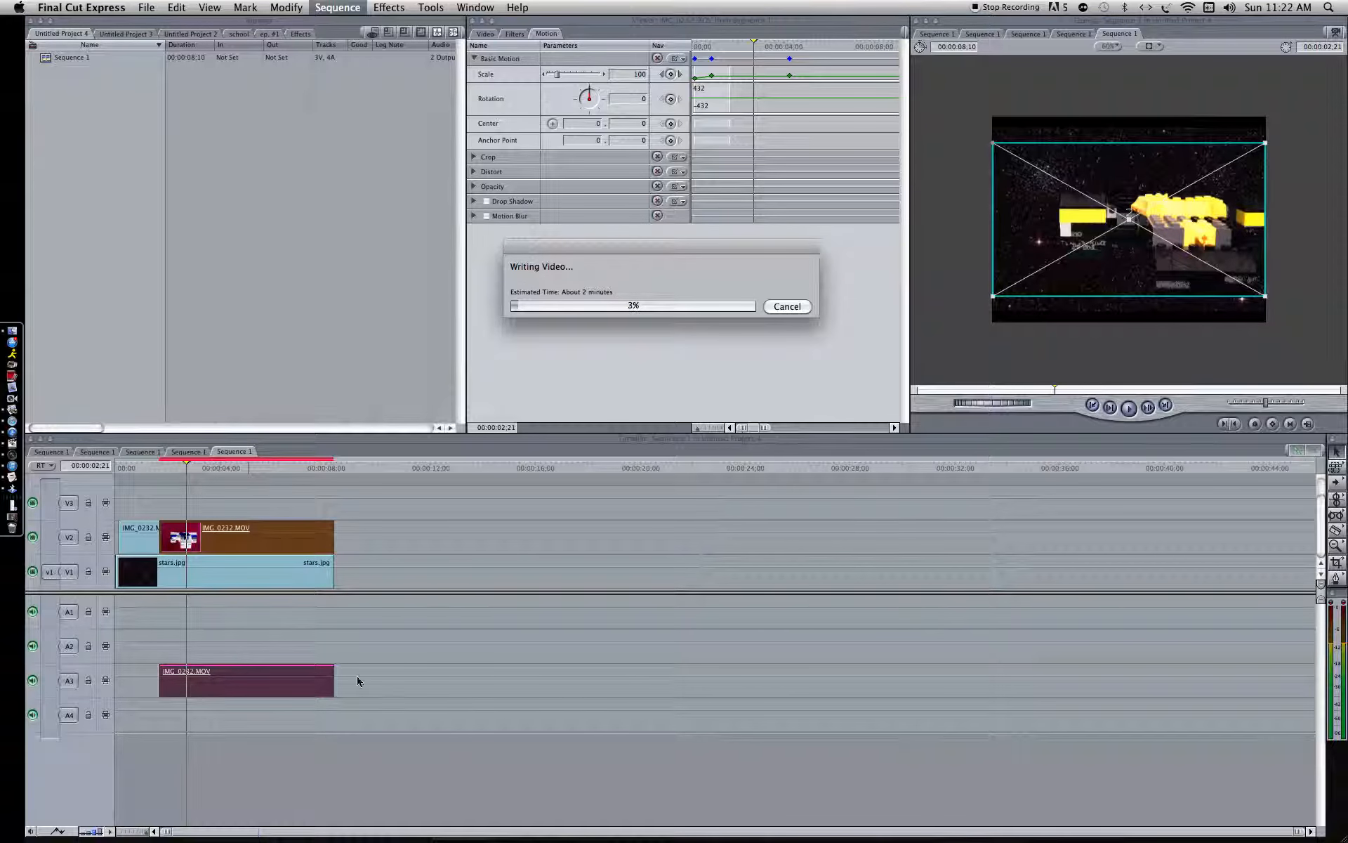
click(777, 308)
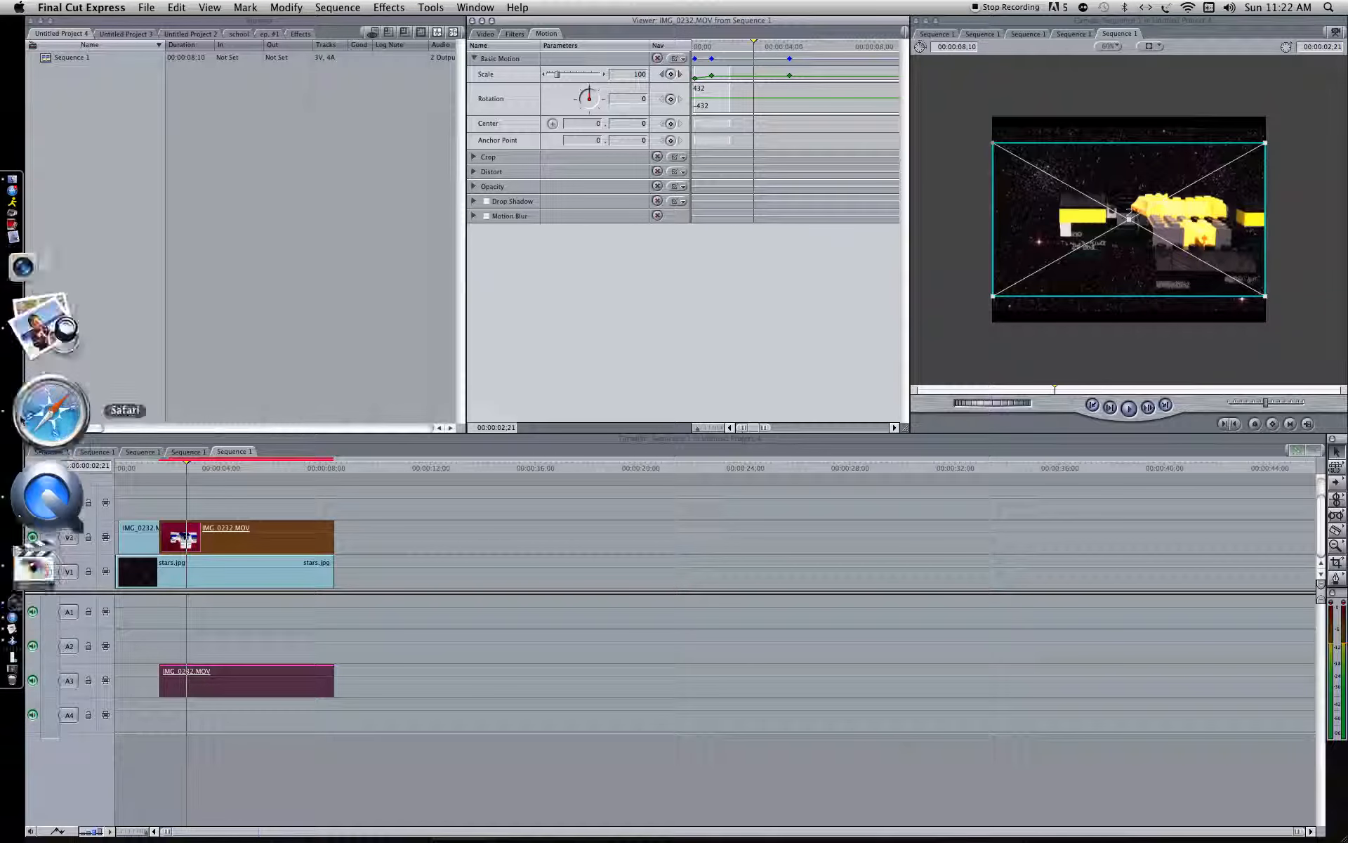
- Switch to Finder and open the scenes folder inside the space ship folder
click(49, 277)
click(212, 286)
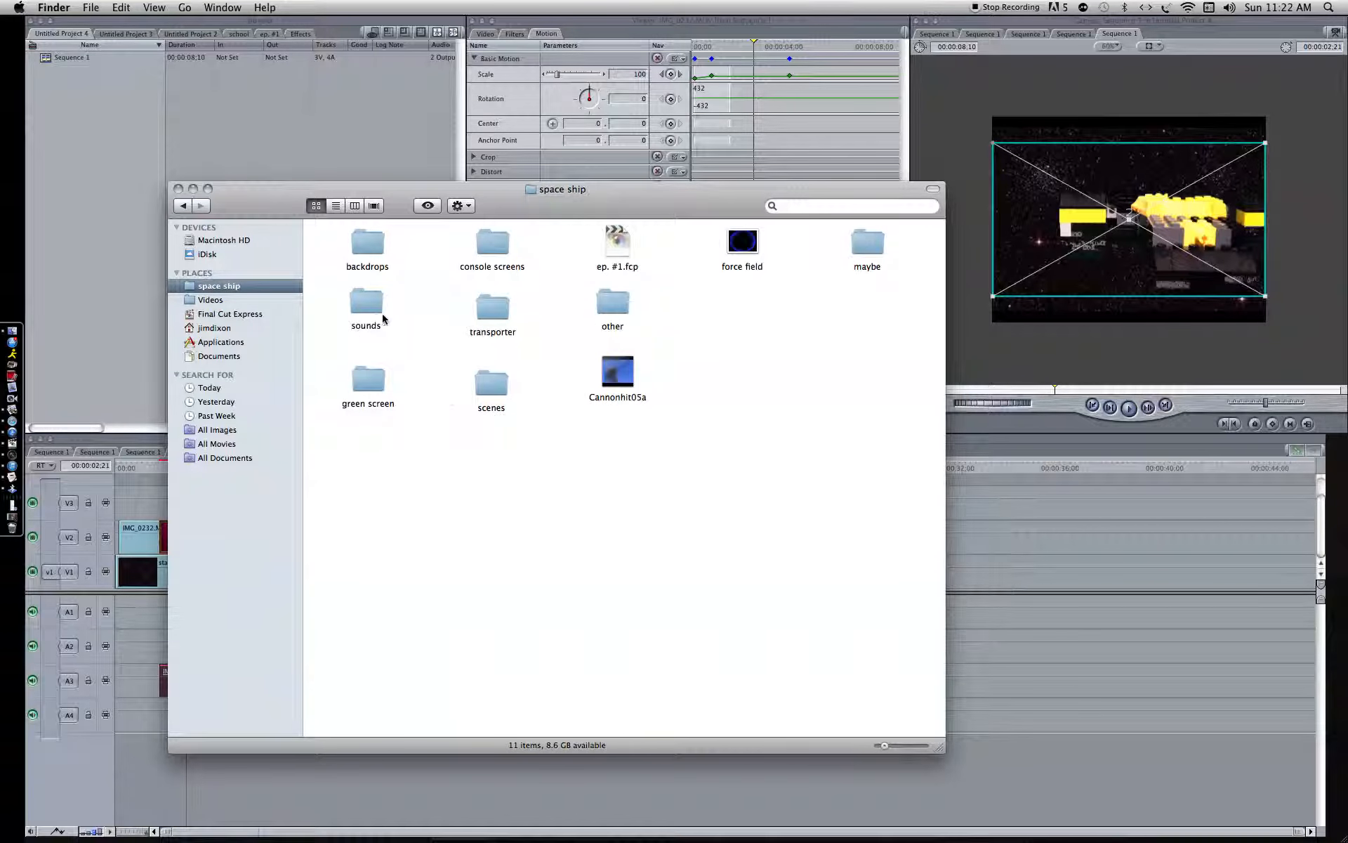
double_click(492, 382)
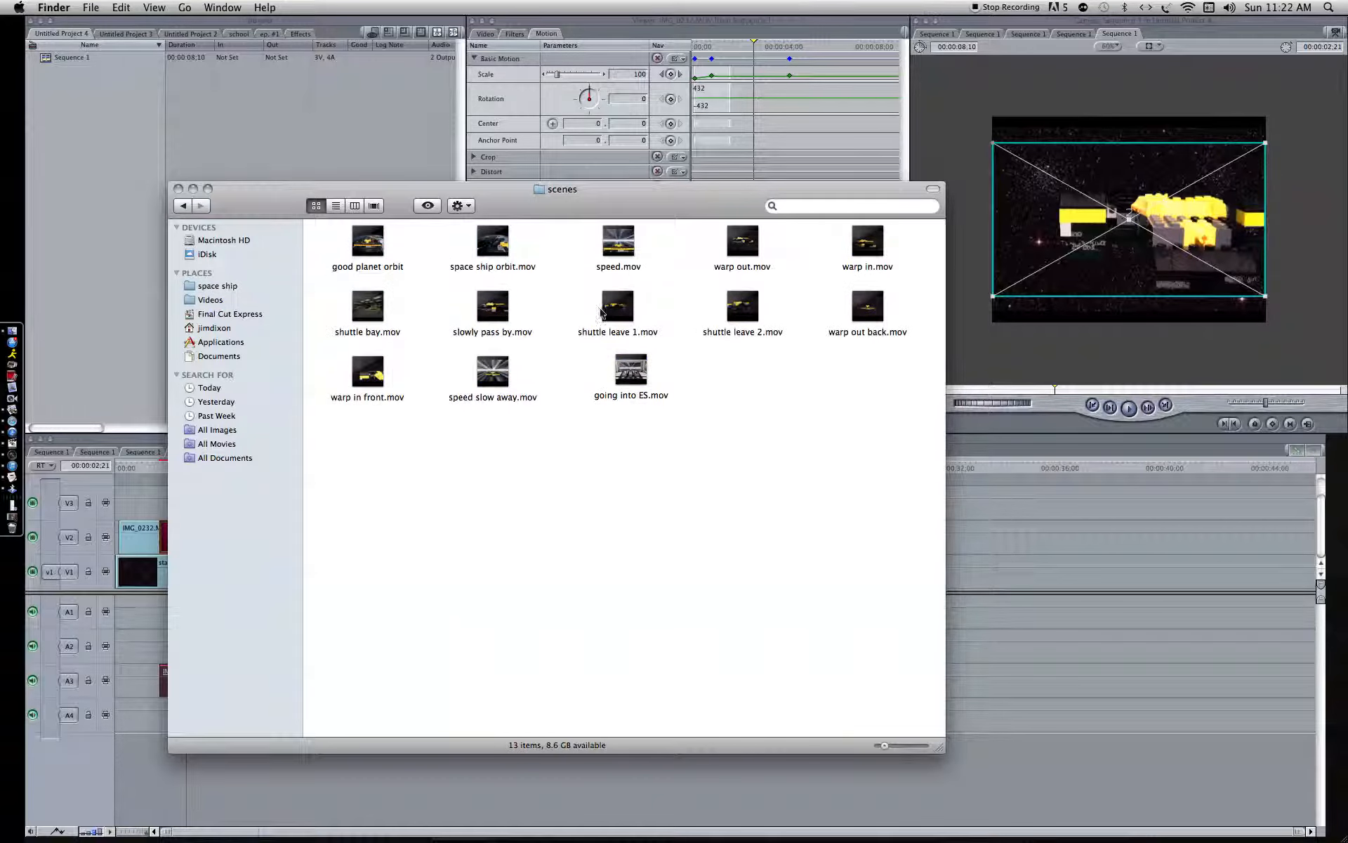
- Play the finished warp in front.mov scene in QuickTime Player, pause it partway through and close the movie
click(377, 366)
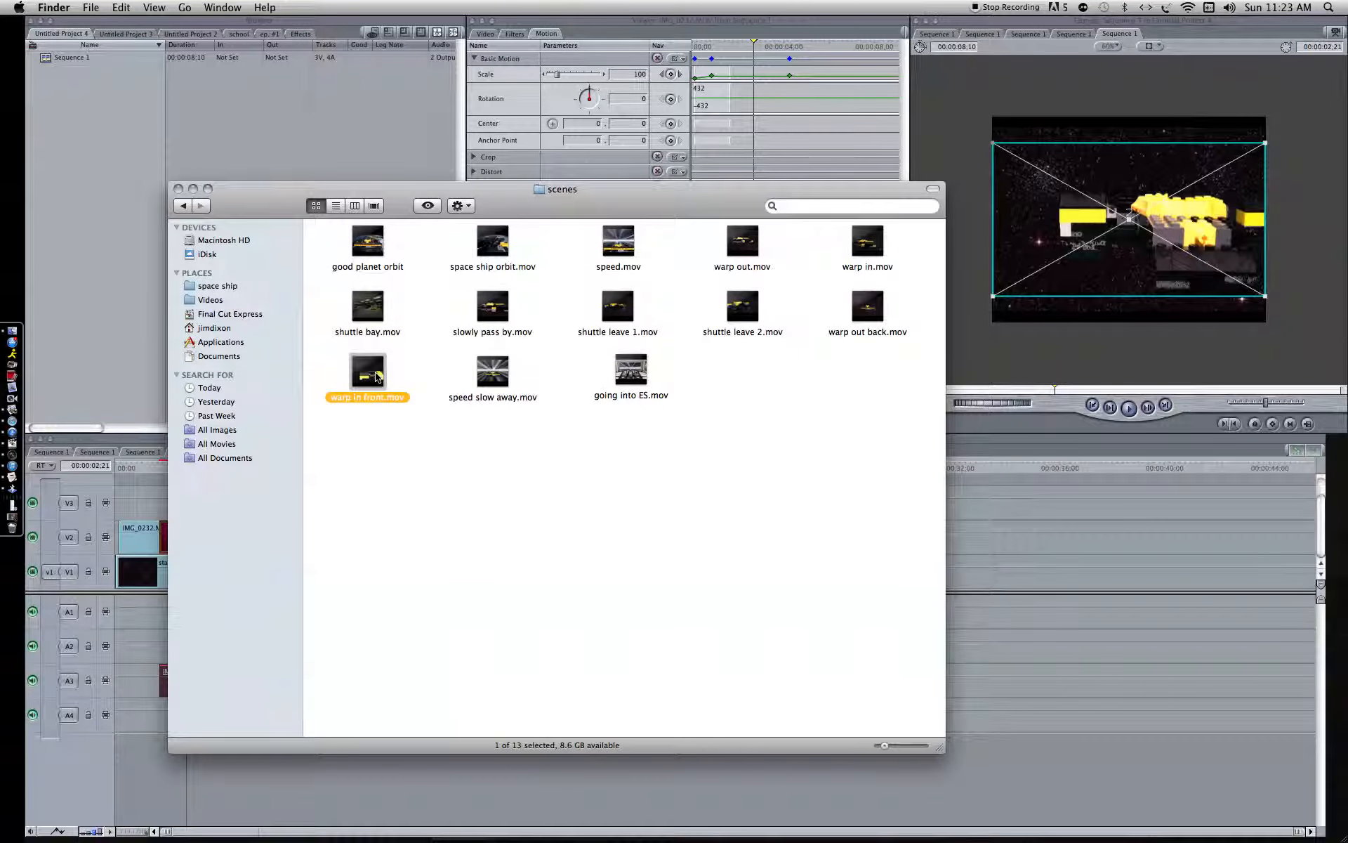
double_click(377, 376)
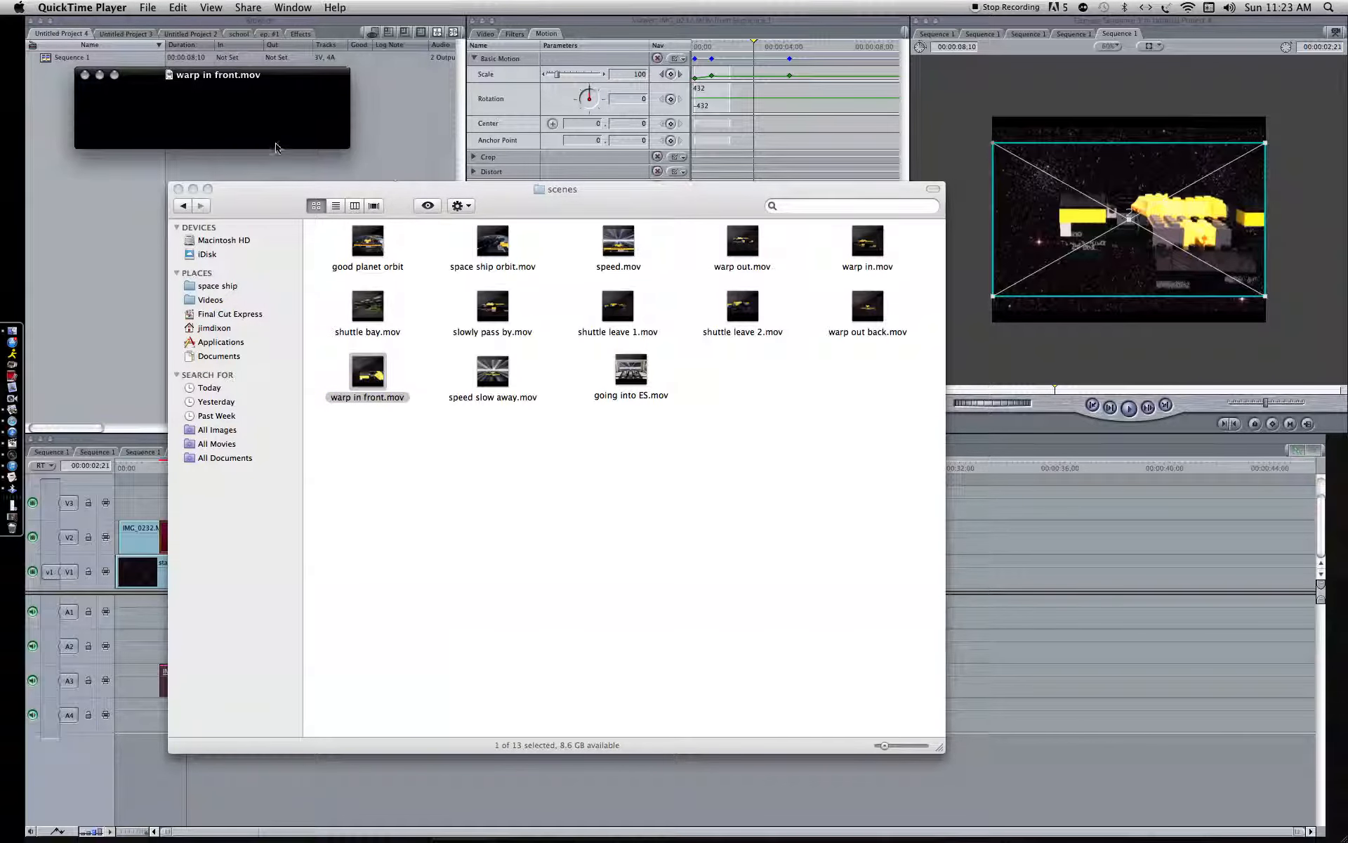
click(306, 349)
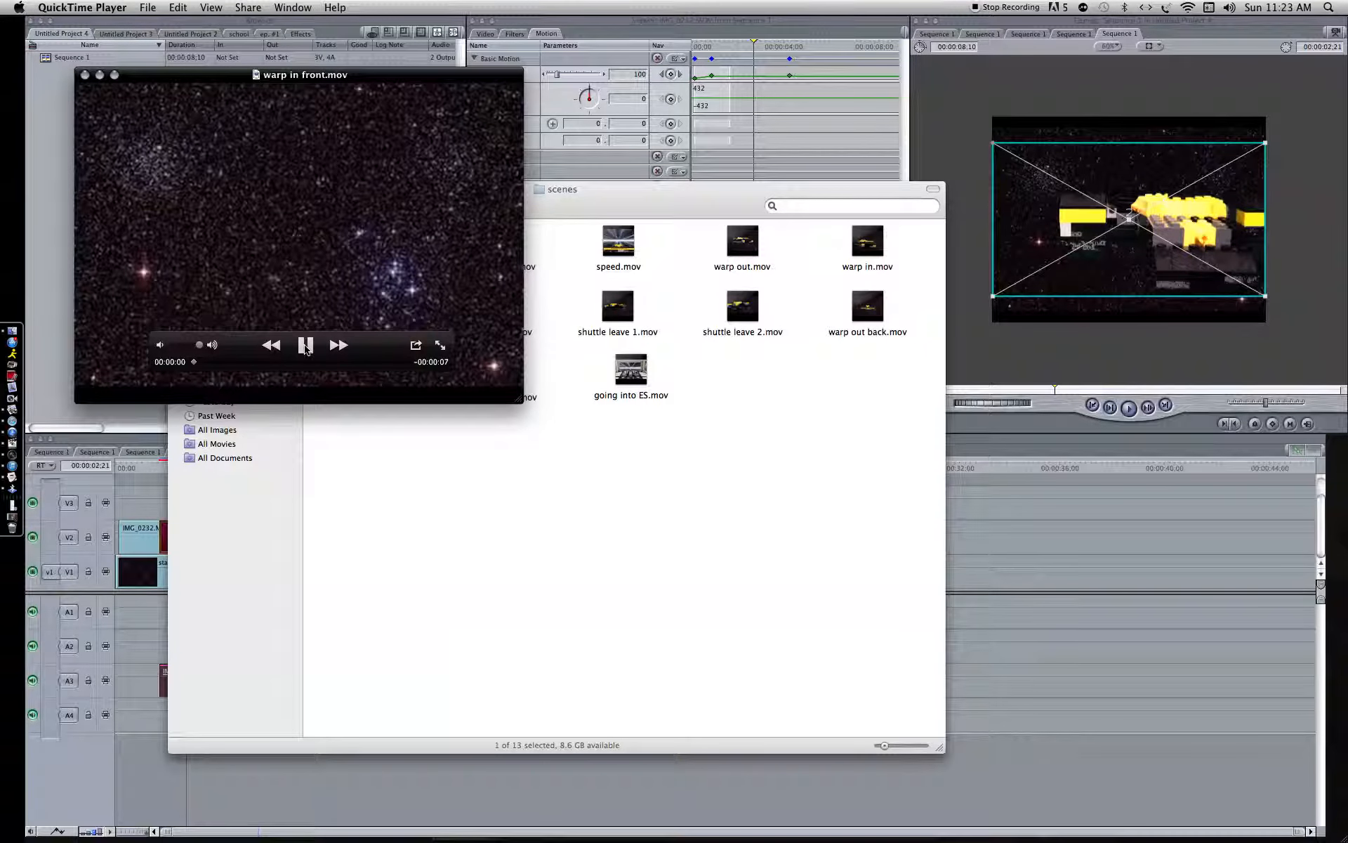
key(space)
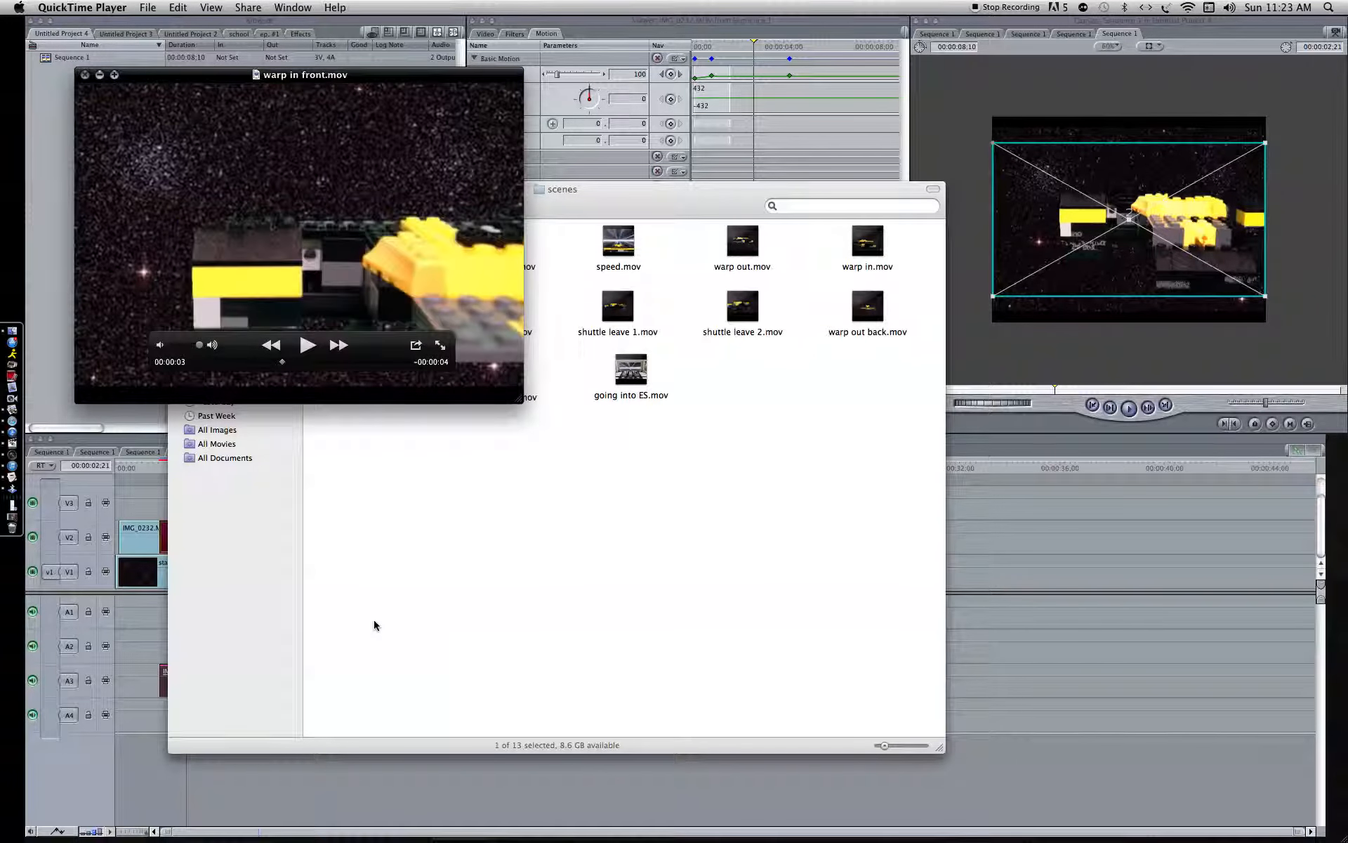
key(super+w)
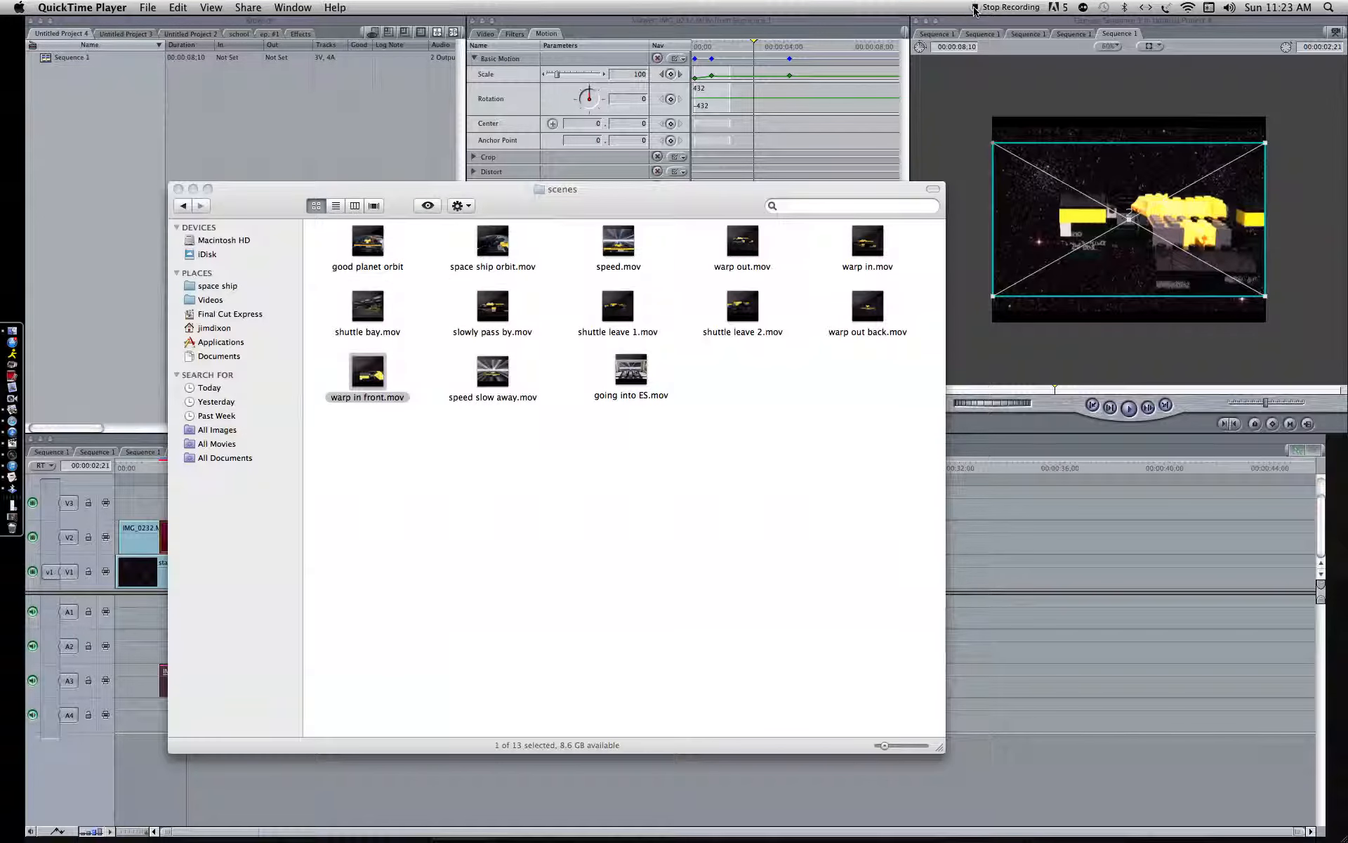